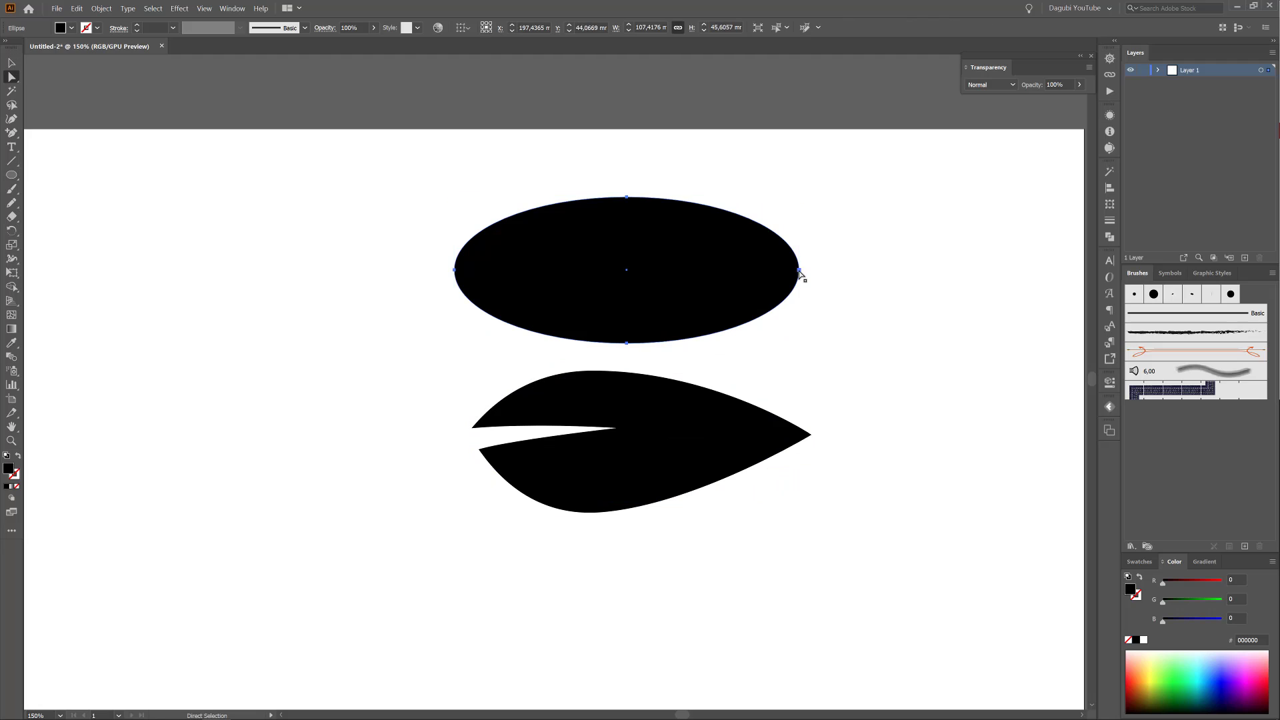
Reshape the upper ellipse into a leaf by angling its tip anchor's handles inward and shifting the upper and lower anchors away from the tip
click(799, 270)
drag(767, 309, 766, 309)
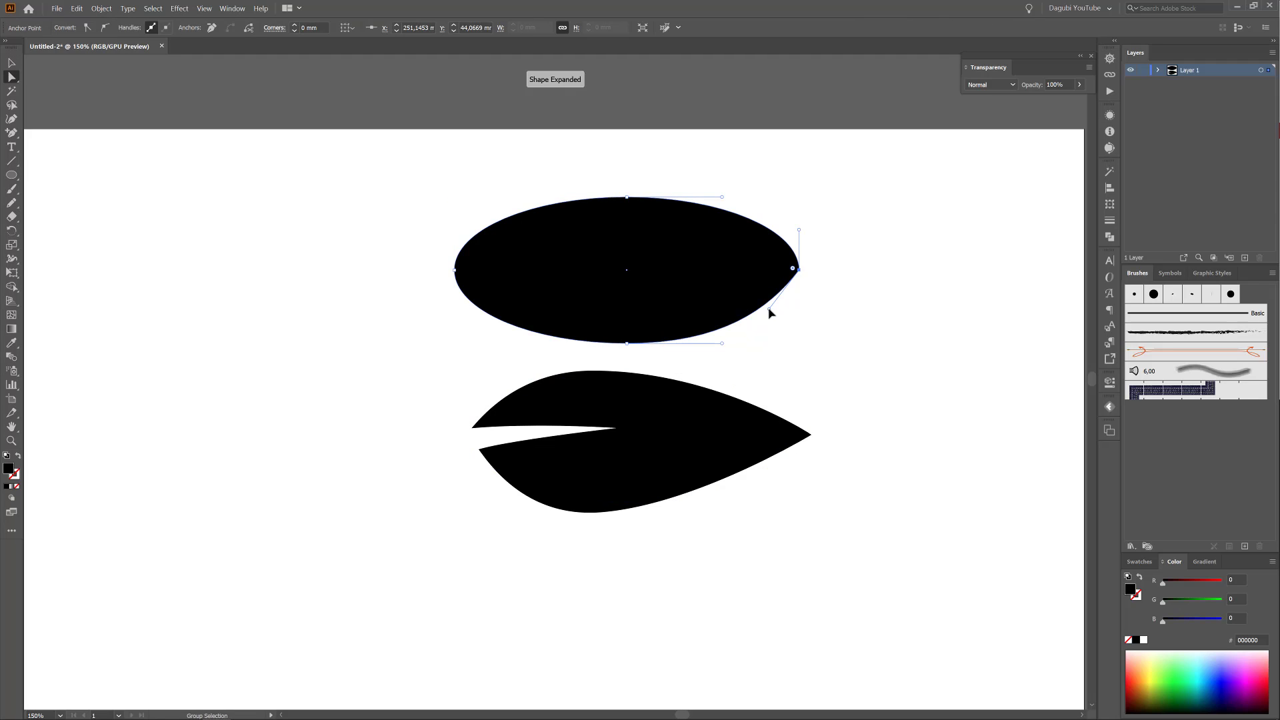
drag(798, 230, 767, 230)
drag(621, 187, 648, 361)
drag(627, 344, 592, 345)
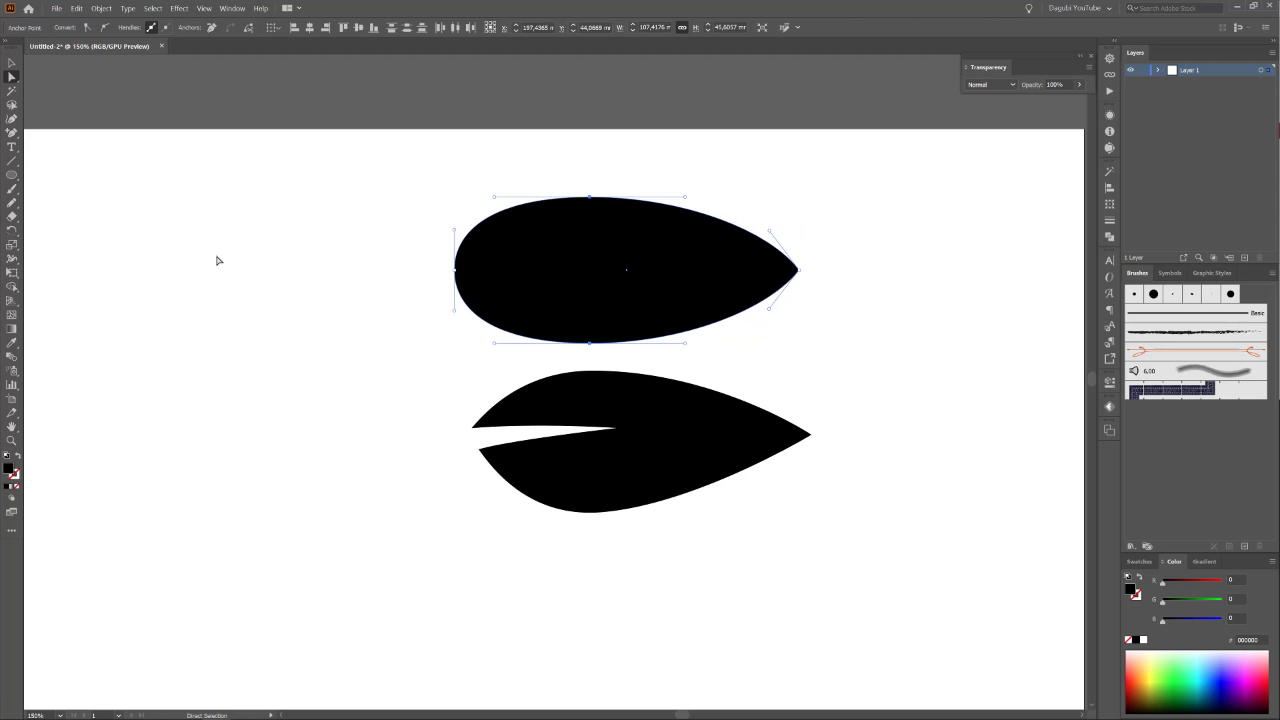
Form a pointed notch in the upper leaf's blunt end using added anchor points, adjusted handles and a corner anchor at the notch's inner end
click(456, 259)
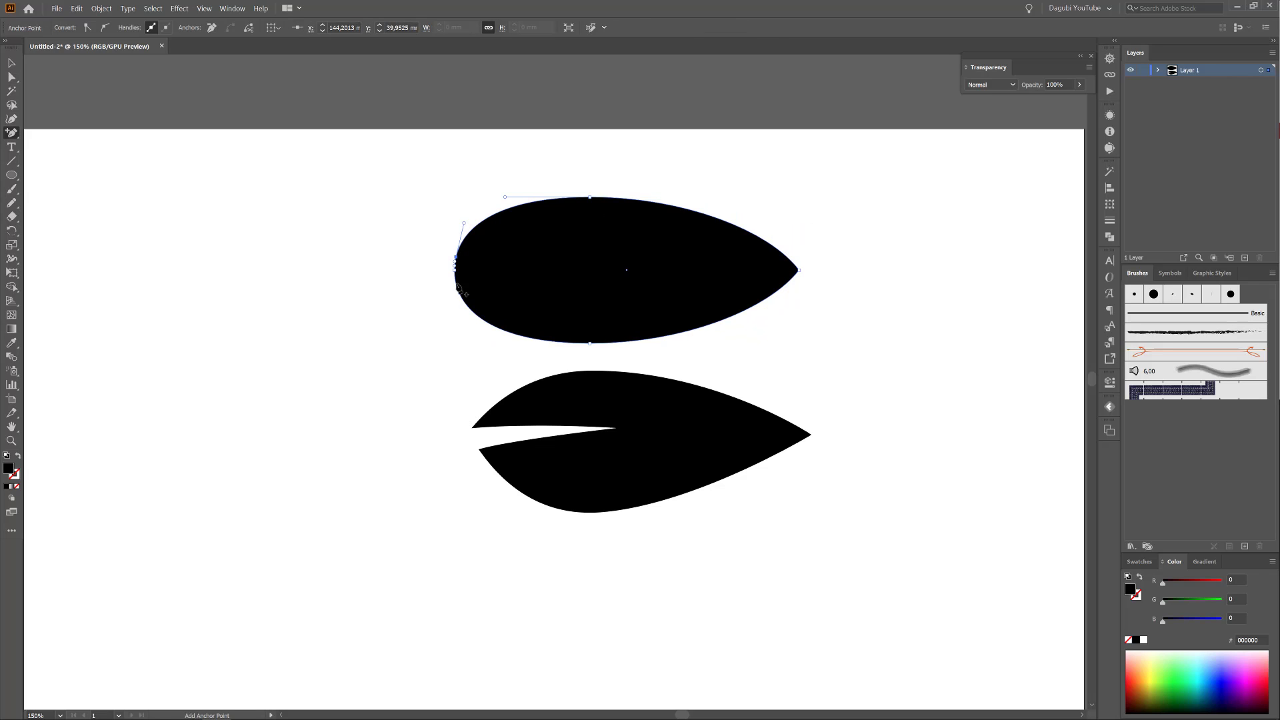
drag(454, 270, 587, 285)
drag(379, 241, 463, 234)
click(380, 285)
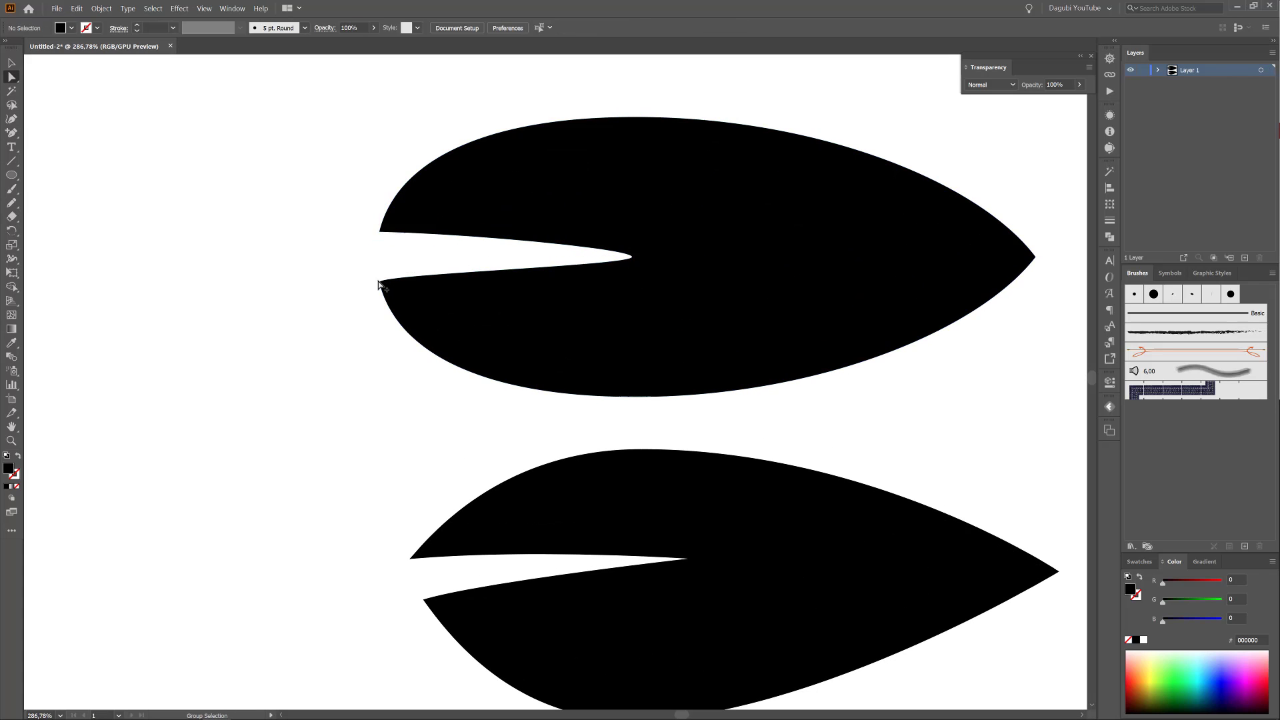
click(380, 282)
drag(379, 274, 470, 272)
click(632, 257)
click(88, 27)
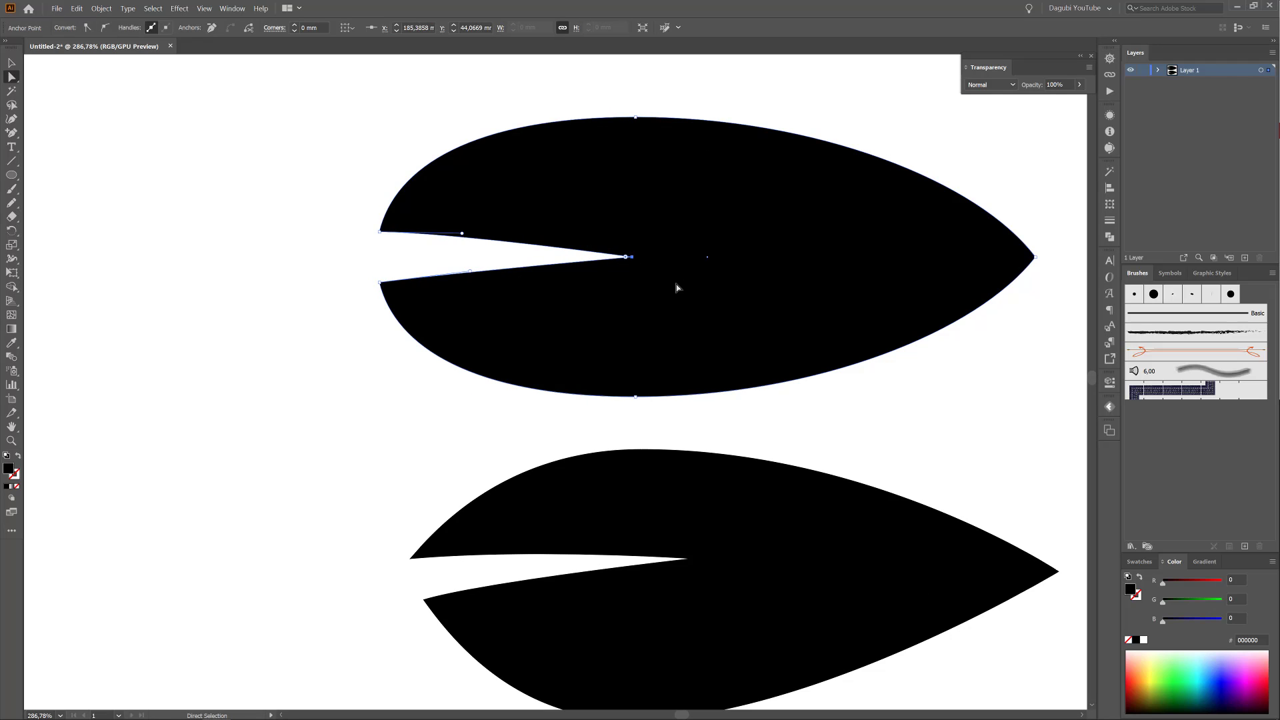
Sharpen the upper leaf by shifting its upper and lower anchors toward the notch and flattening the handles at its tip
drag(645, 152, 645, 155)
shift+click(635, 397)
drag(635, 397, 607, 397)
drag(979, 332, 934, 314)
drag(979, 181, 942, 198)
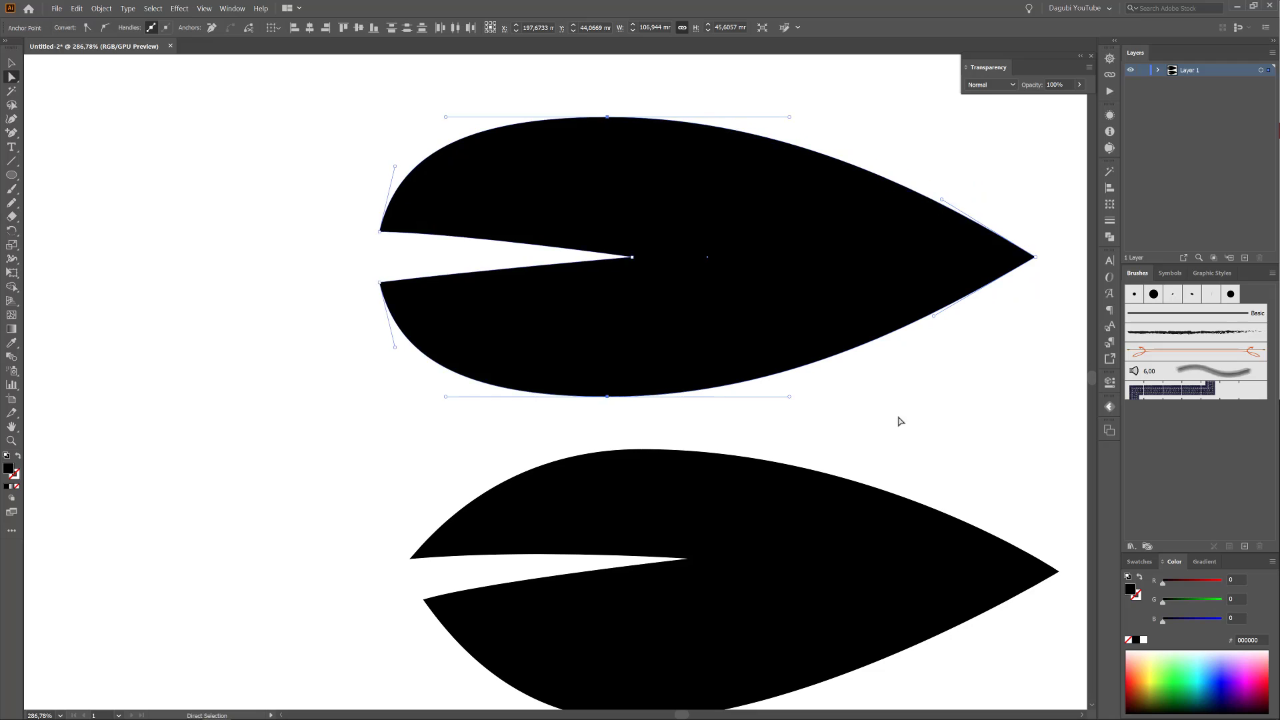
drag(885, 423, 753, 329)
click(885, 349)
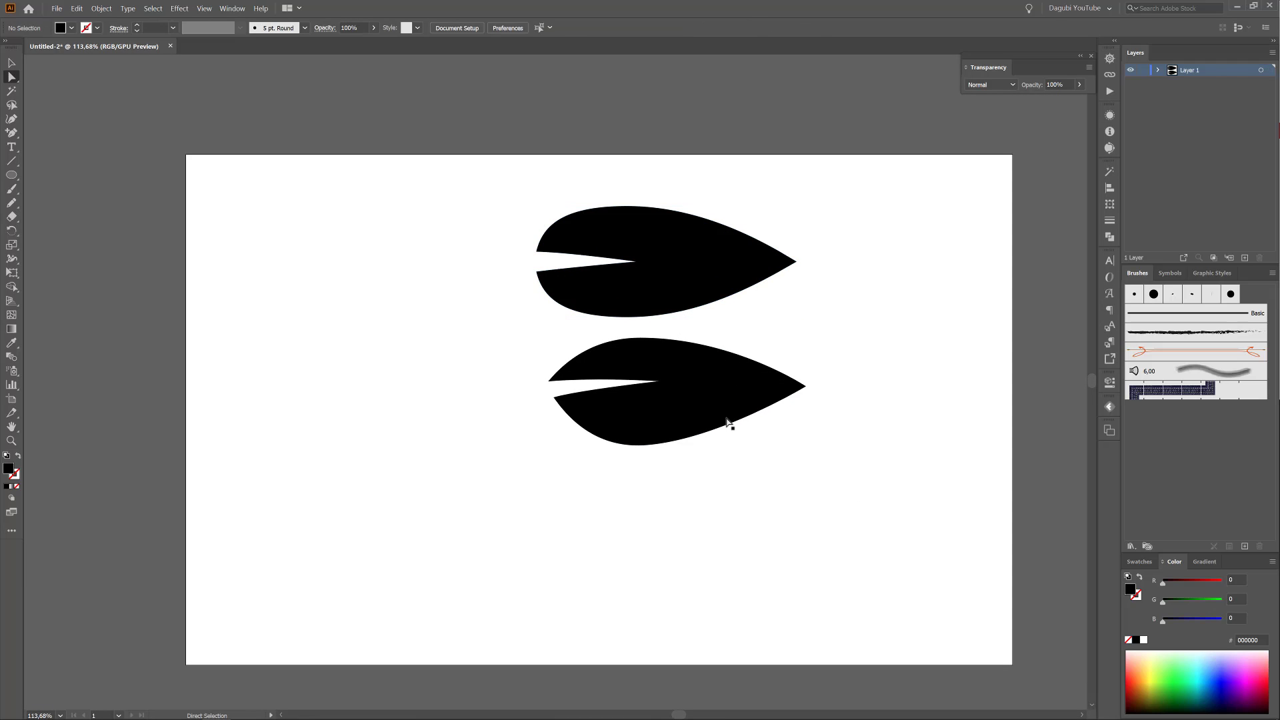
Duplicate the lower leaf directly below itself and flip the copy vertically
drag(727, 419, 765, 493)
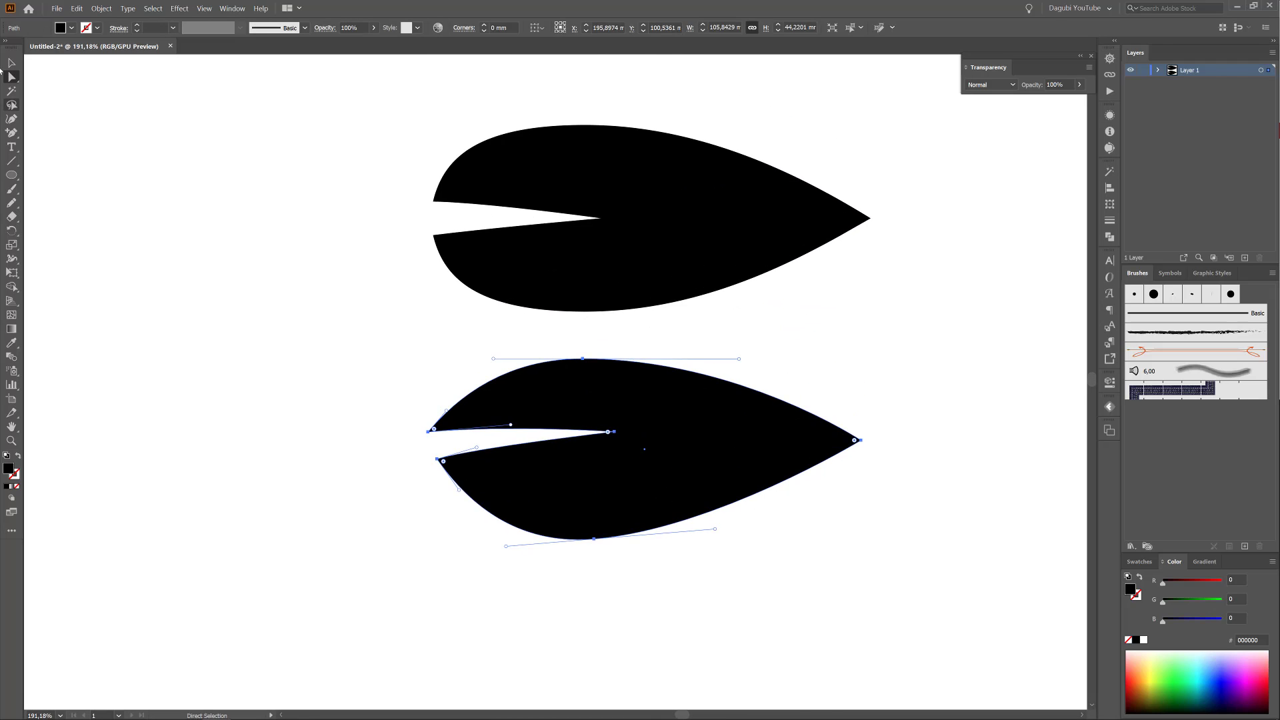
key(v)
key(ctrl+0)
alt+drag(698, 383, 695, 554)
click(1110, 204)
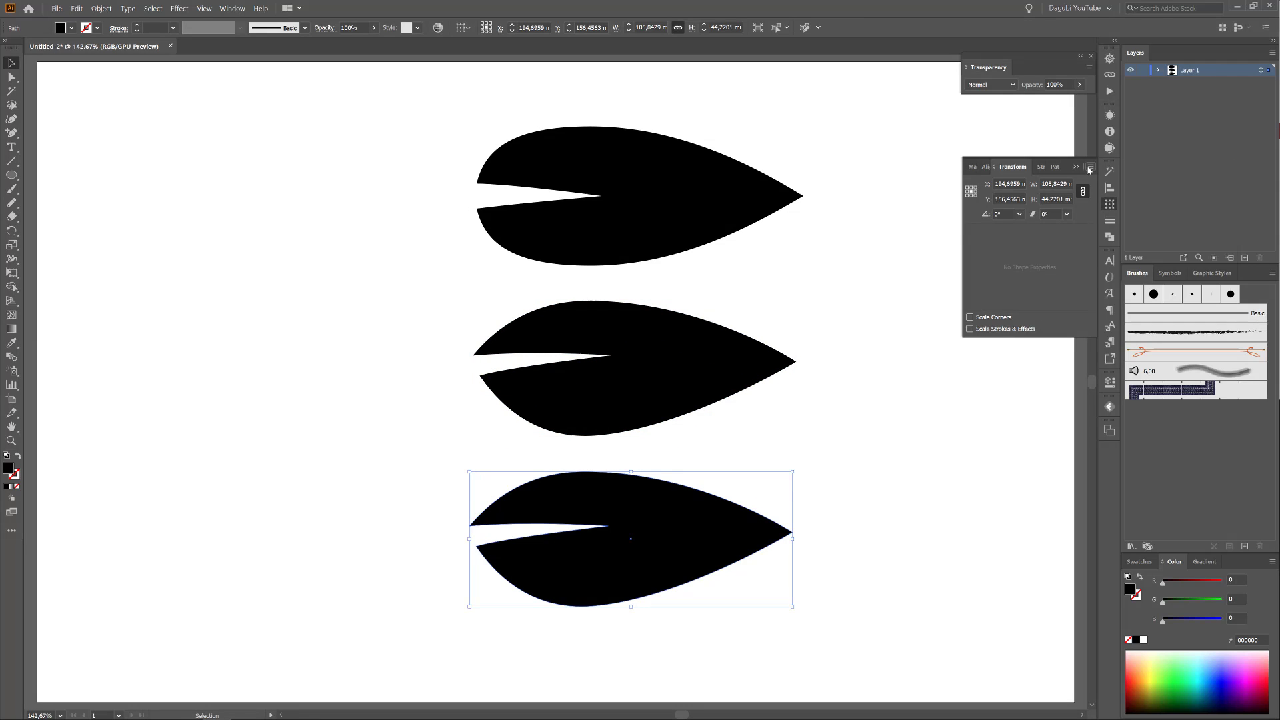
click(1090, 167)
click(1123, 204)
Shorten the uppermost leaf by nudging its tip anchor toward the notch
click(733, 213)
click(12, 77)
click(803, 196)
key(Left)
key(Left)
key(Left)
key(Left)
key(Left)
key(Left)
key(Left)
key(Left)
key(Left)
key(Left)
key(Left)
key(Left)
key(Left)
key(Left)
key(Left)
key(Left)
key(Left)
key(Left)
key(Left)
key(Left)
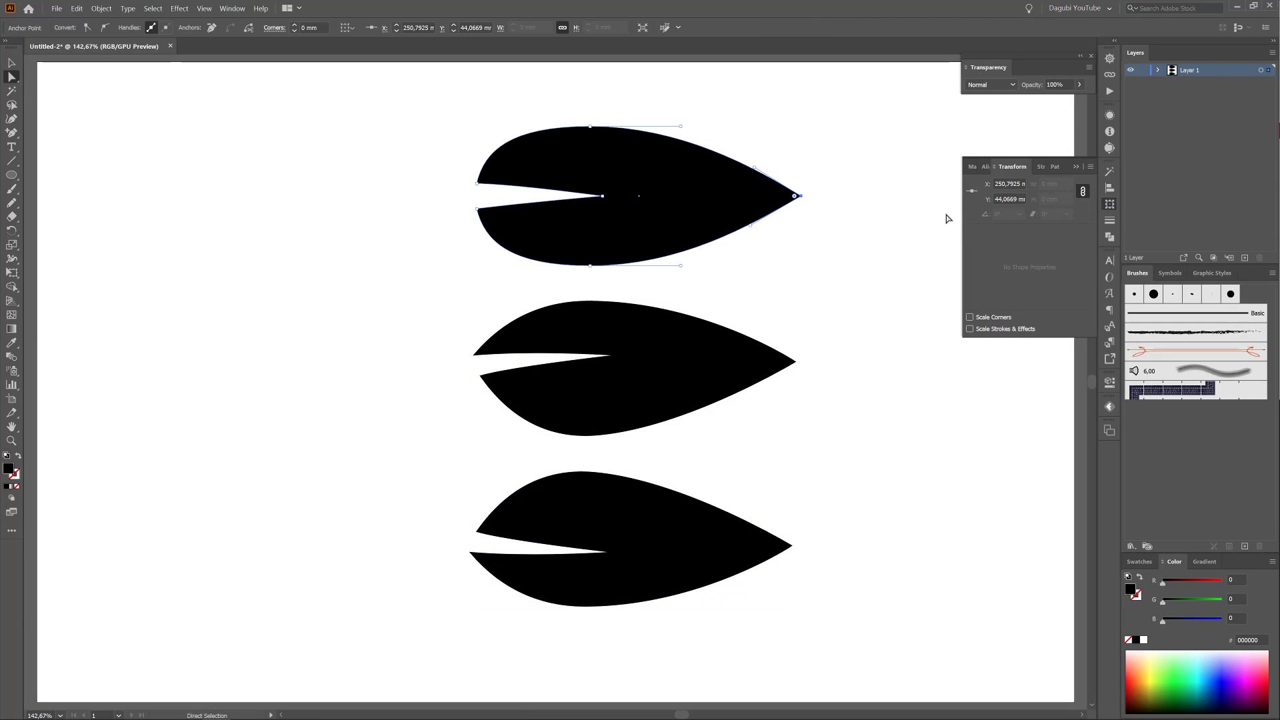
Tilt the tip-side handles of the uppermost leaf's upper and lower anchors slightly inward
click(590, 127)
drag(680, 127, 680, 135)
click(590, 266)
drag(679, 266, 682, 260)
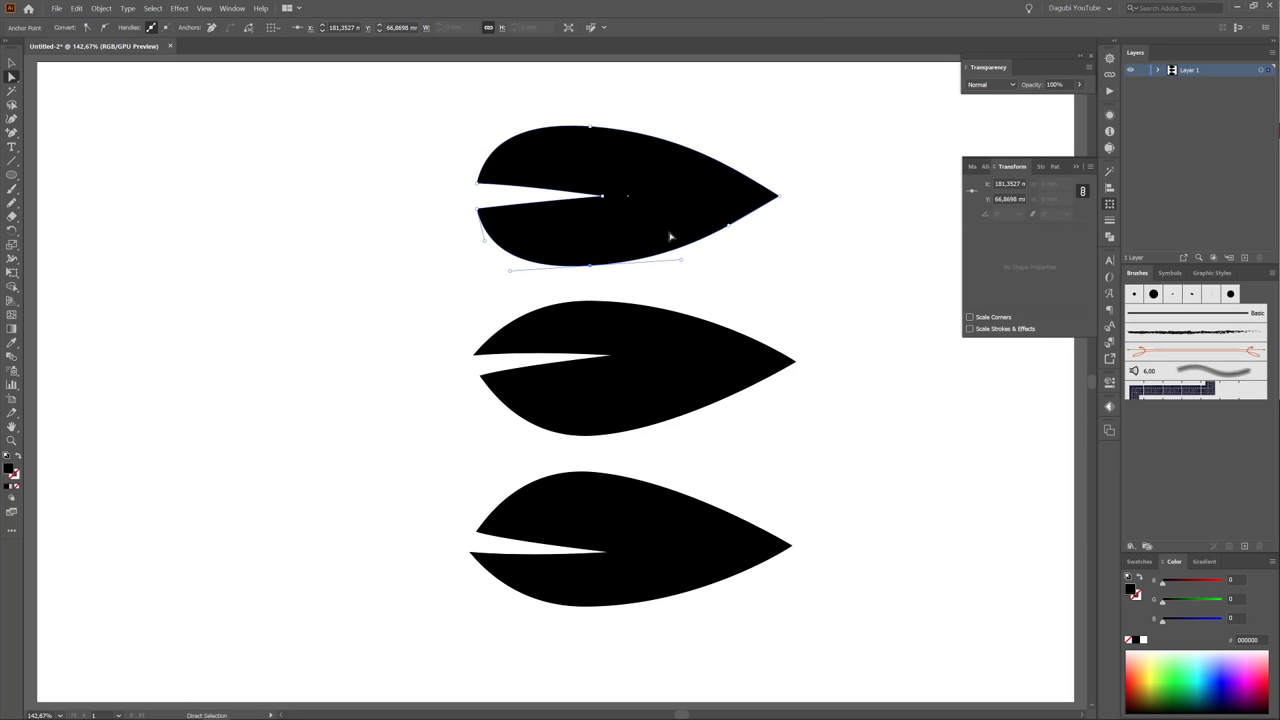
click(892, 374)
Create an Art Brush from the uppermost leaf with Scale Proportionately and the Tints colorization method
click(672, 210)
click(12, 63)
click(387, 127)
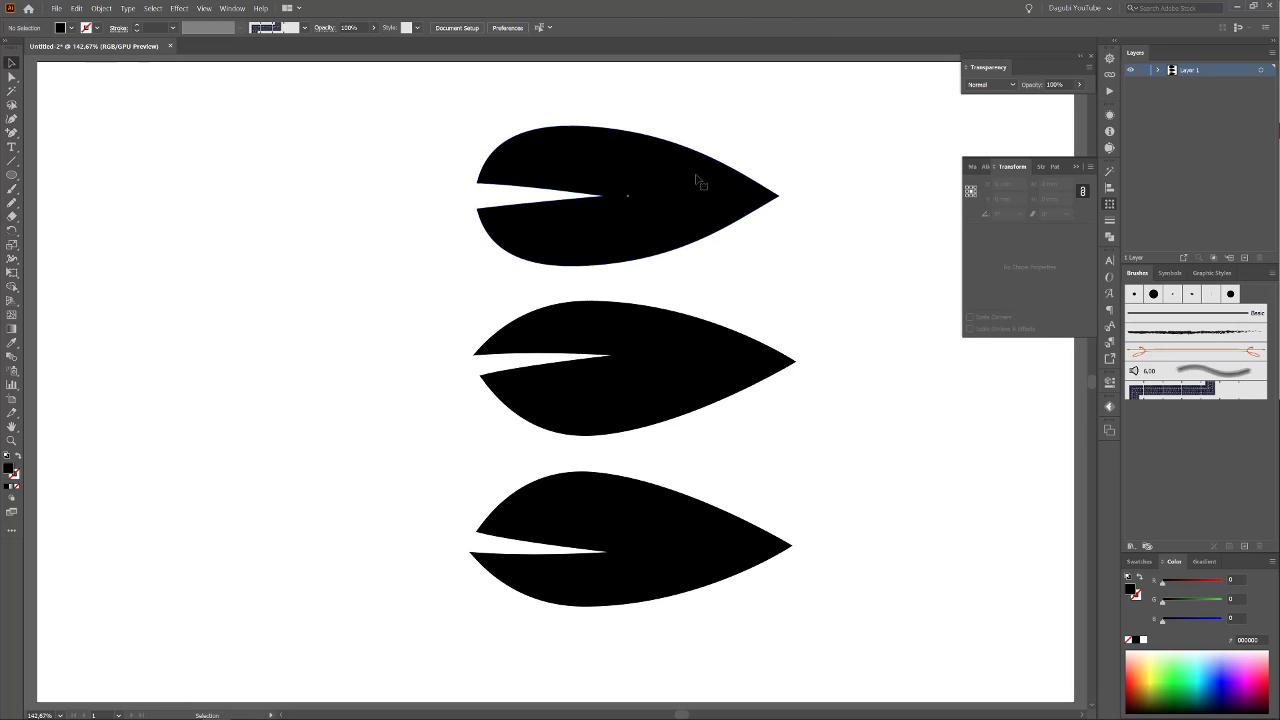
drag(695, 176, 1175, 459)
click(489, 232)
click(527, 291)
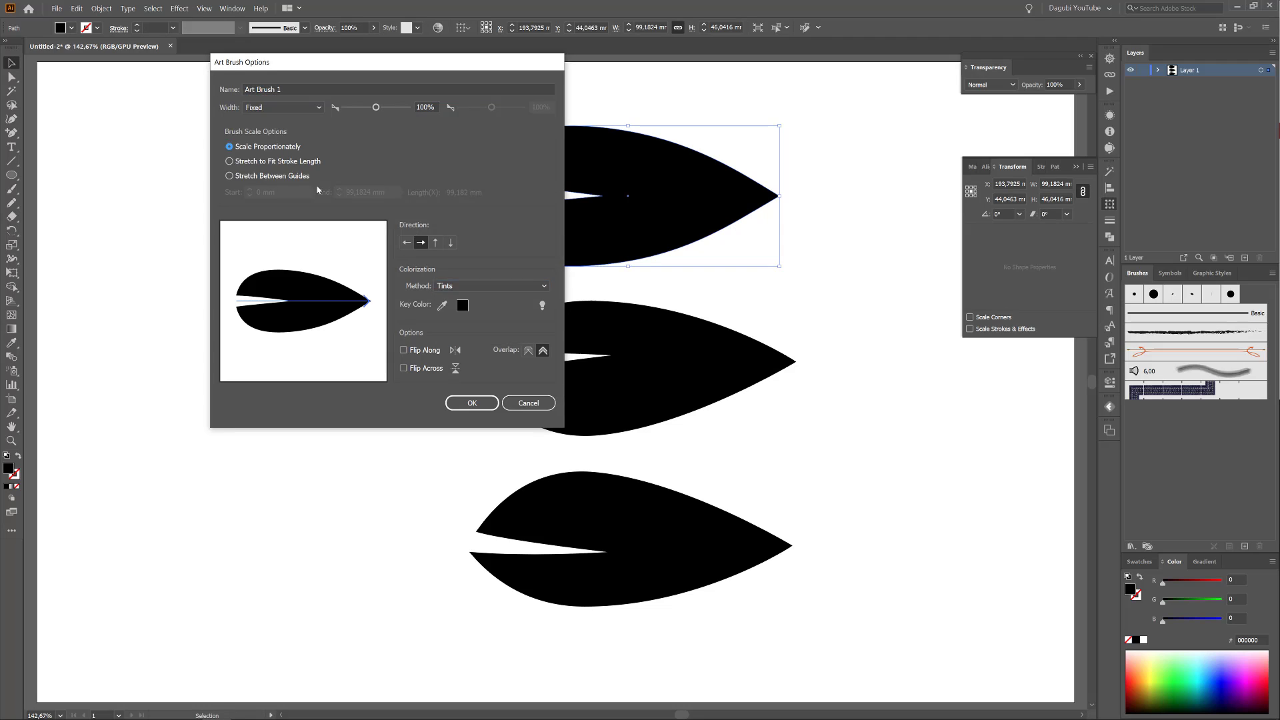
click(472, 403)
Create an Art Brush from the middle leaf with Scale Proportionately and Tints colorization
click(675, 381)
click(1242, 546)
click(489, 232)
click(519, 286)
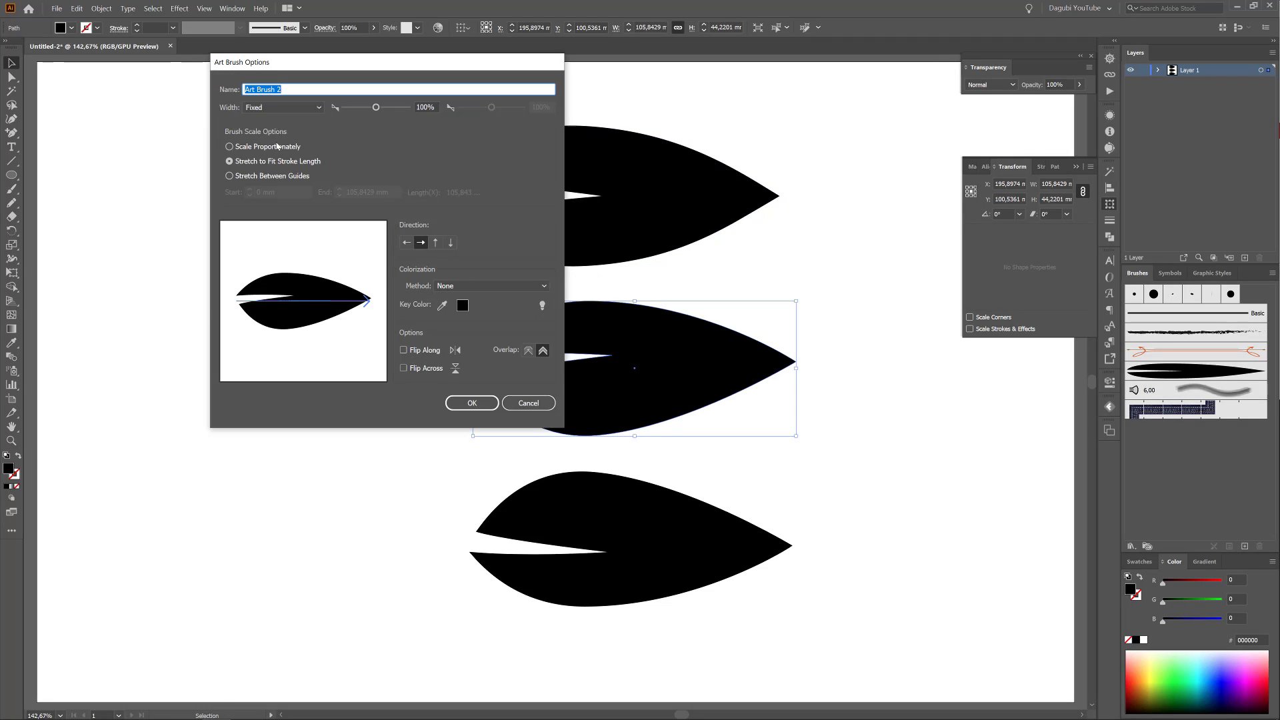
click(274, 148)
click(491, 289)
click(491, 314)
click(471, 402)
Create an Art Brush from the flipped leaf at the bottom of the artboard
click(722, 533)
click(1245, 546)
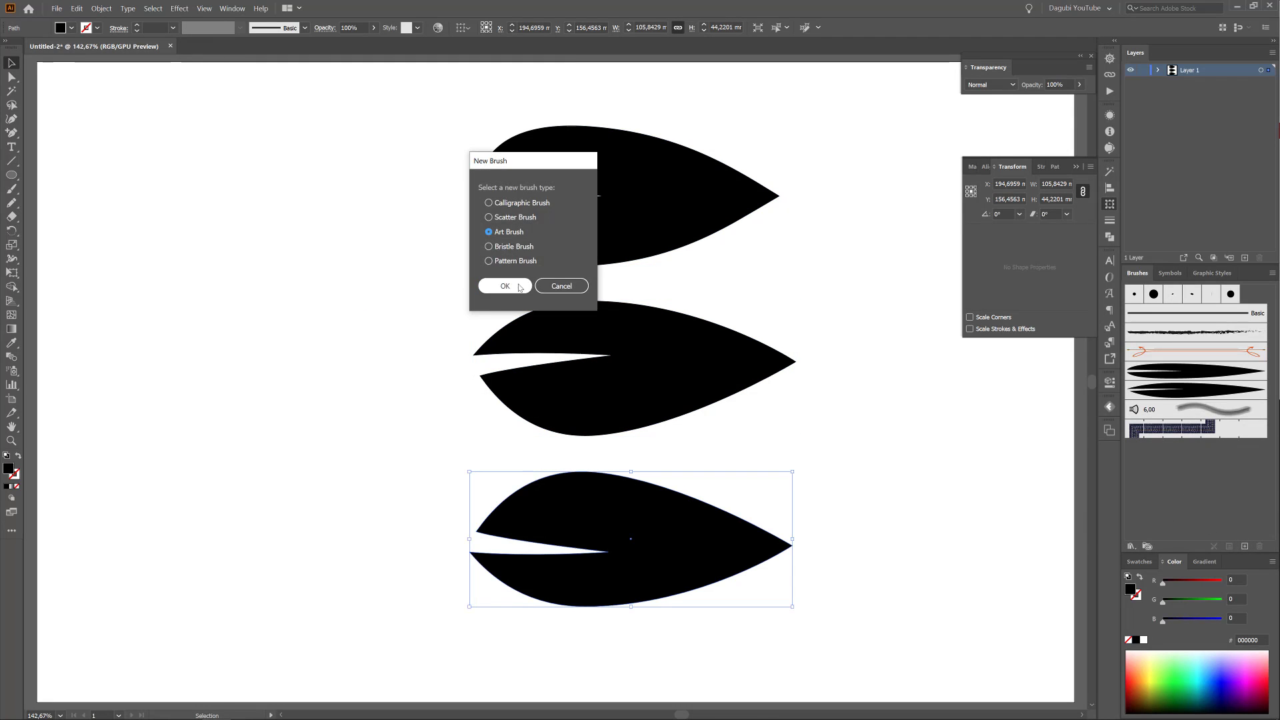
click(519, 288)
click(482, 402)
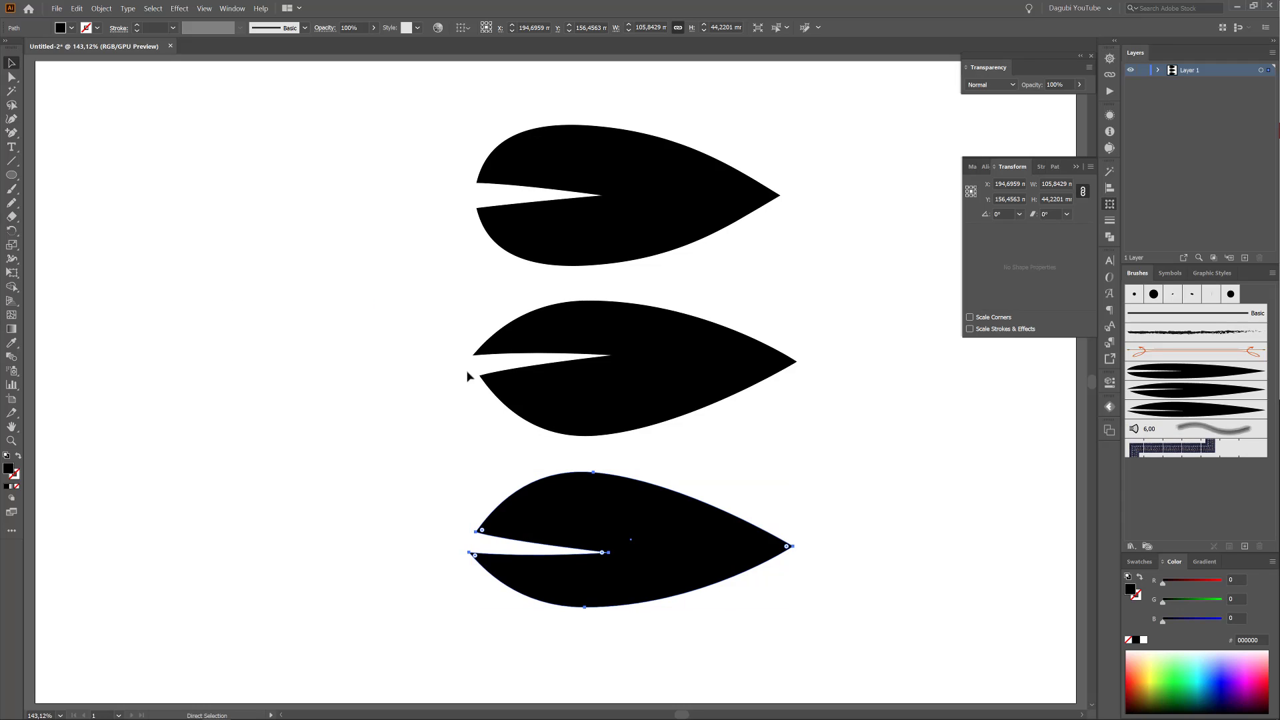
Move all three source leaves off the artboard, clear the selection and fit the artboard in view
scroll(587, 315, down, 3)
key(ctrl+a)
drag(611, 292, 314, 289)
key(ctrl+0)
key(ctrl+shift+a)
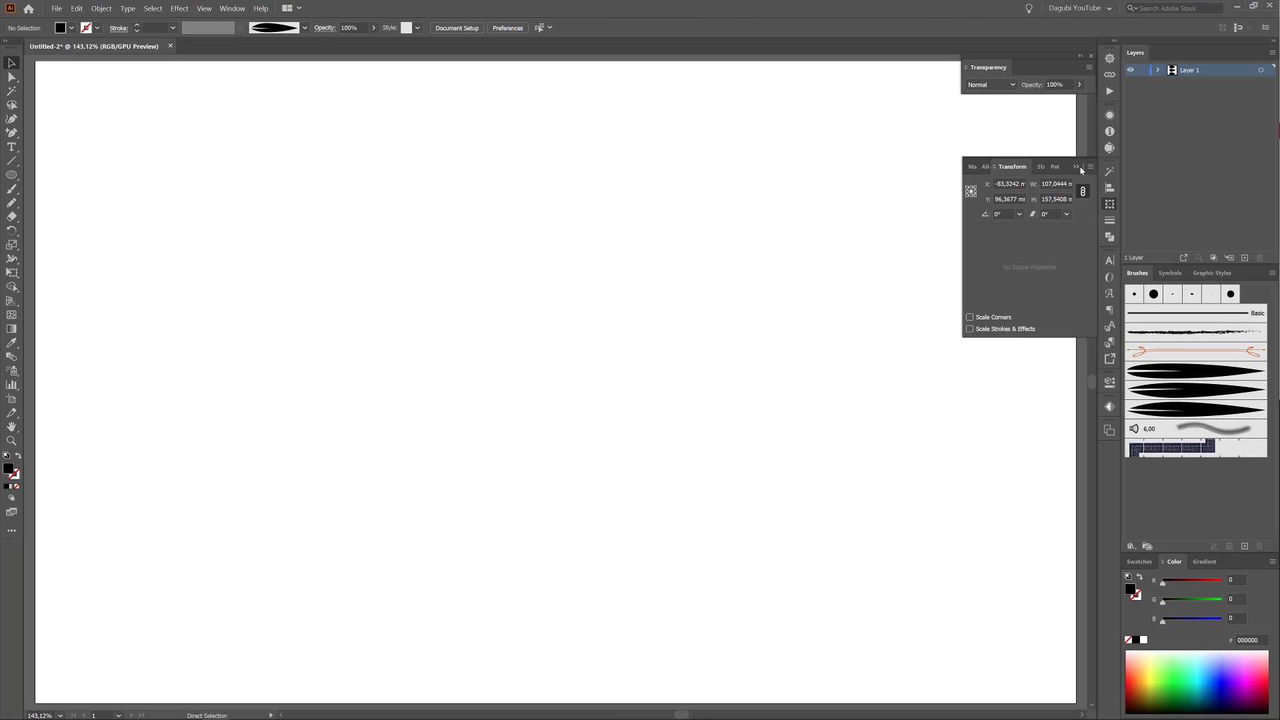
click(1079, 167)
Draw a horizontal line about 158 mm long across the artboard's middle and give it a black 5 pt stroke
drag(384, 366, 867, 367)
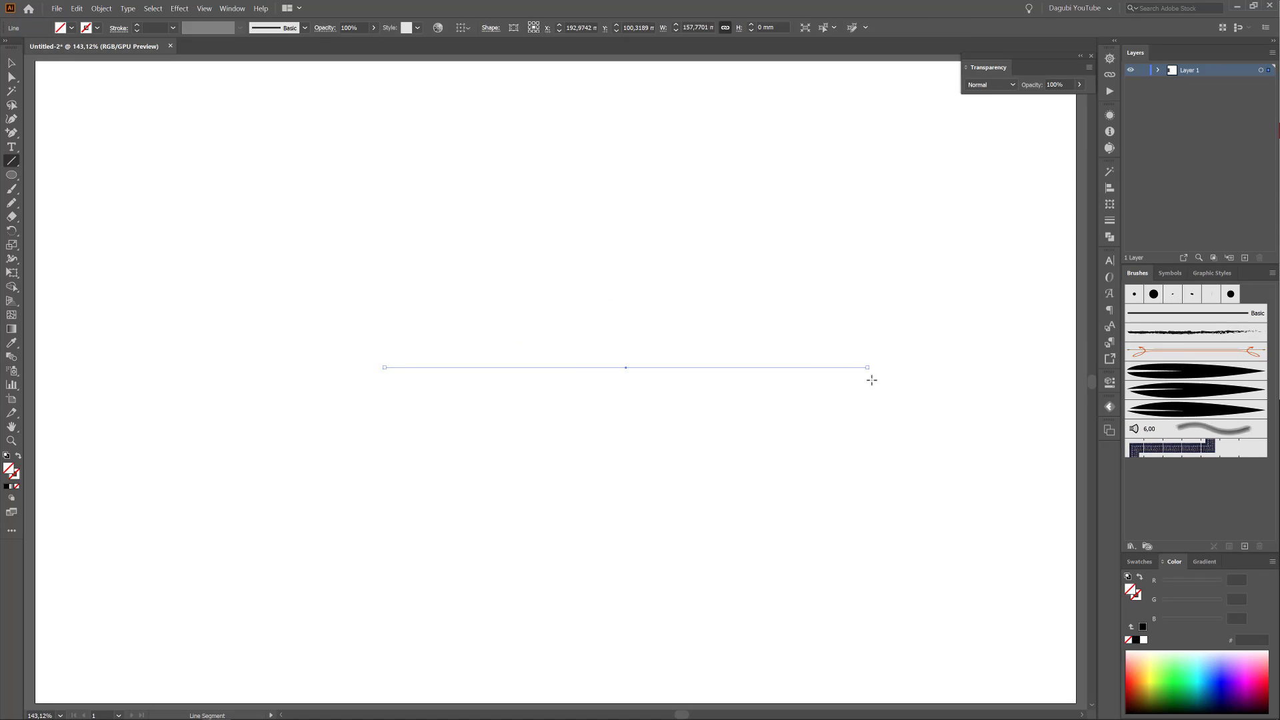
click(1136, 640)
click(1110, 220)
click(1006, 180)
click(1006, 181)
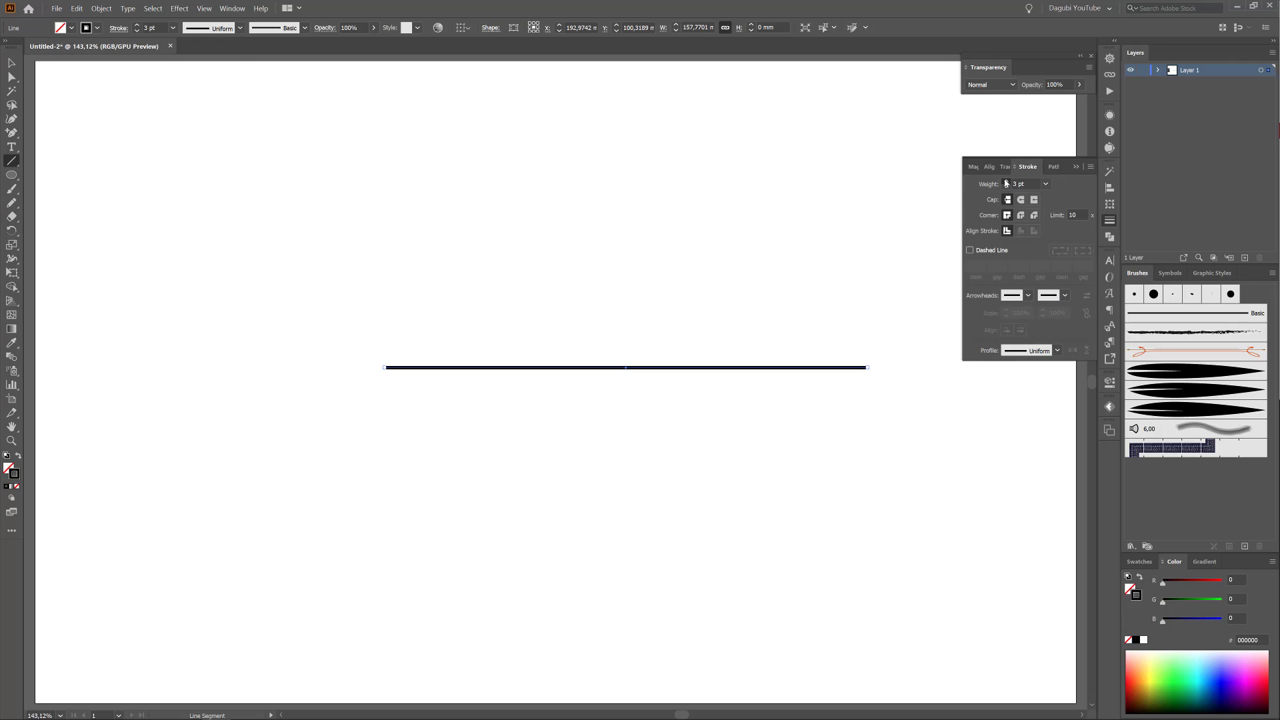
click(1006, 180)
click(1006, 180)
Taper the line into a stem with a narrowing width profile, round its cap and widen its thin end with the Width tool
click(240, 27)
click(208, 120)
click(11, 259)
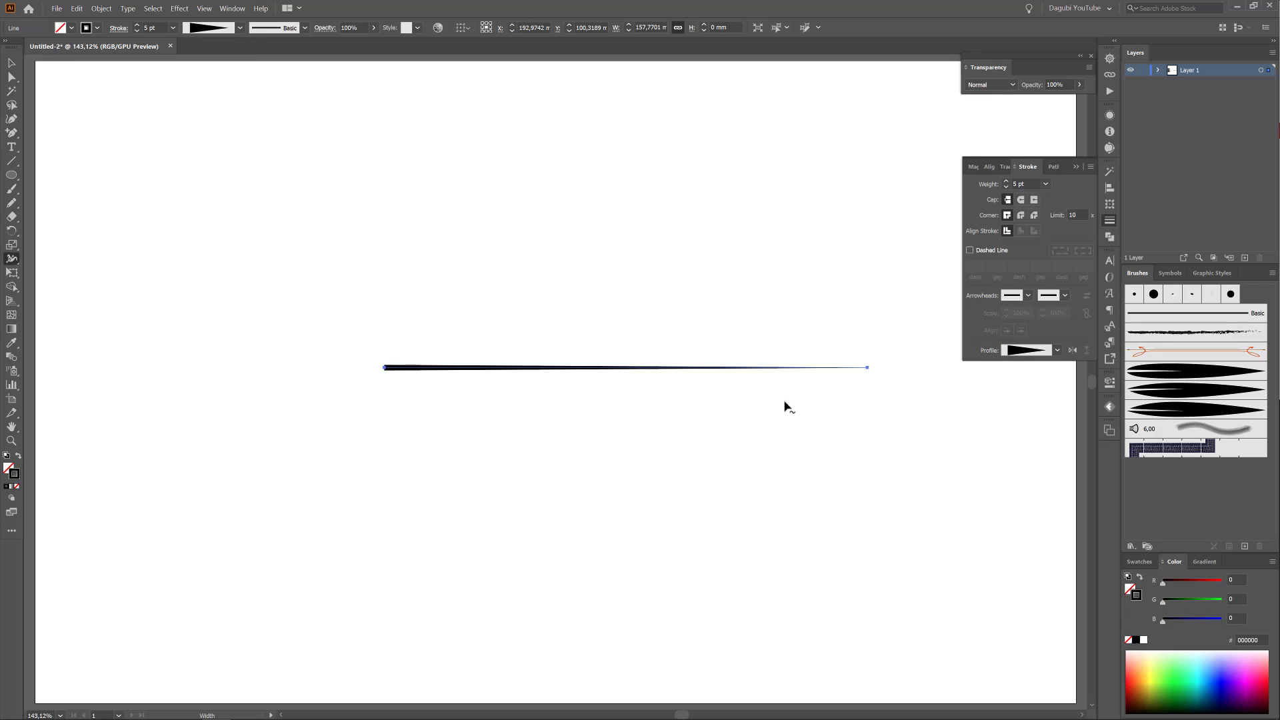
scroll(874, 374, up, 5)
drag(774, 342, 773, 350)
drag(830, 456, 710, 456)
click(12, 64)
click(746, 323)
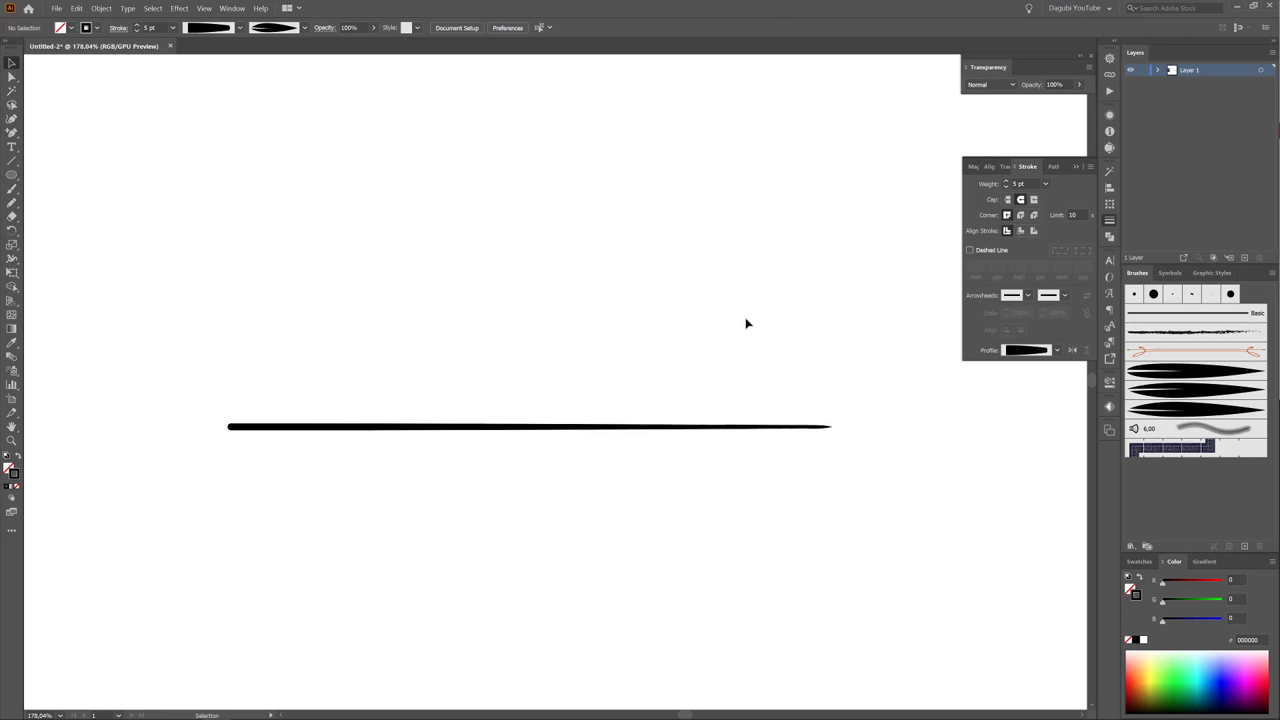
Paint a row of eight slanted leaves above the stem using the second of the three leaf brushes
key(ctrl+0)
click(12, 189)
double_click(12, 190)
click(451, 270)
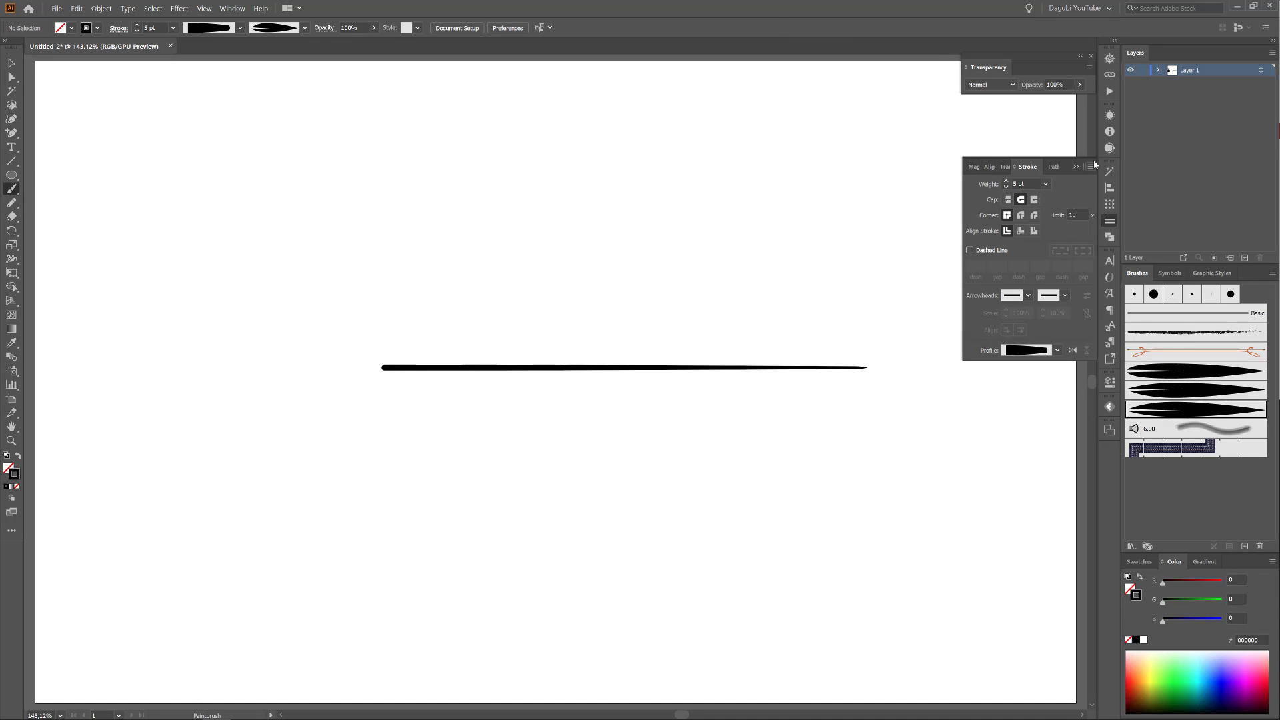
click(1206, 390)
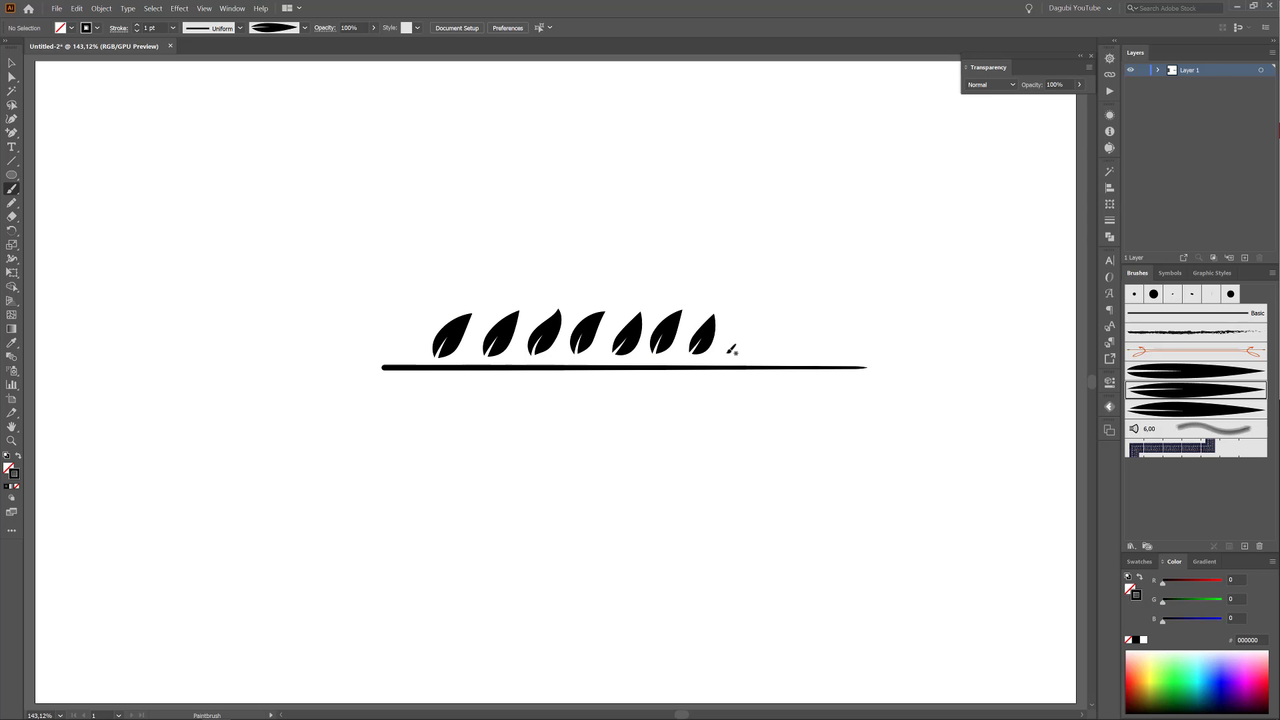
Paint a matching row of eight leaves below the stem using the third leaf brush
click(1194, 407)
drag(435, 383, 474, 426)
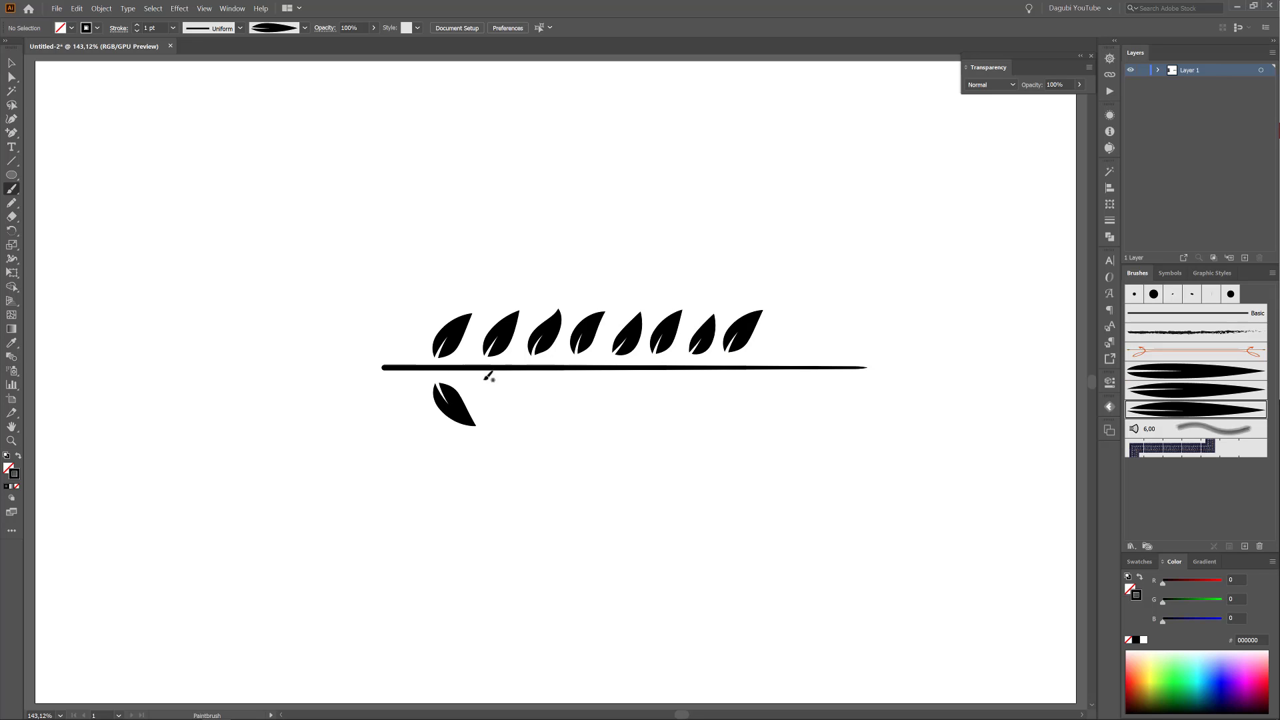
drag(517, 381, 547, 432)
drag(557, 381, 588, 432)
drag(600, 381, 631, 434)
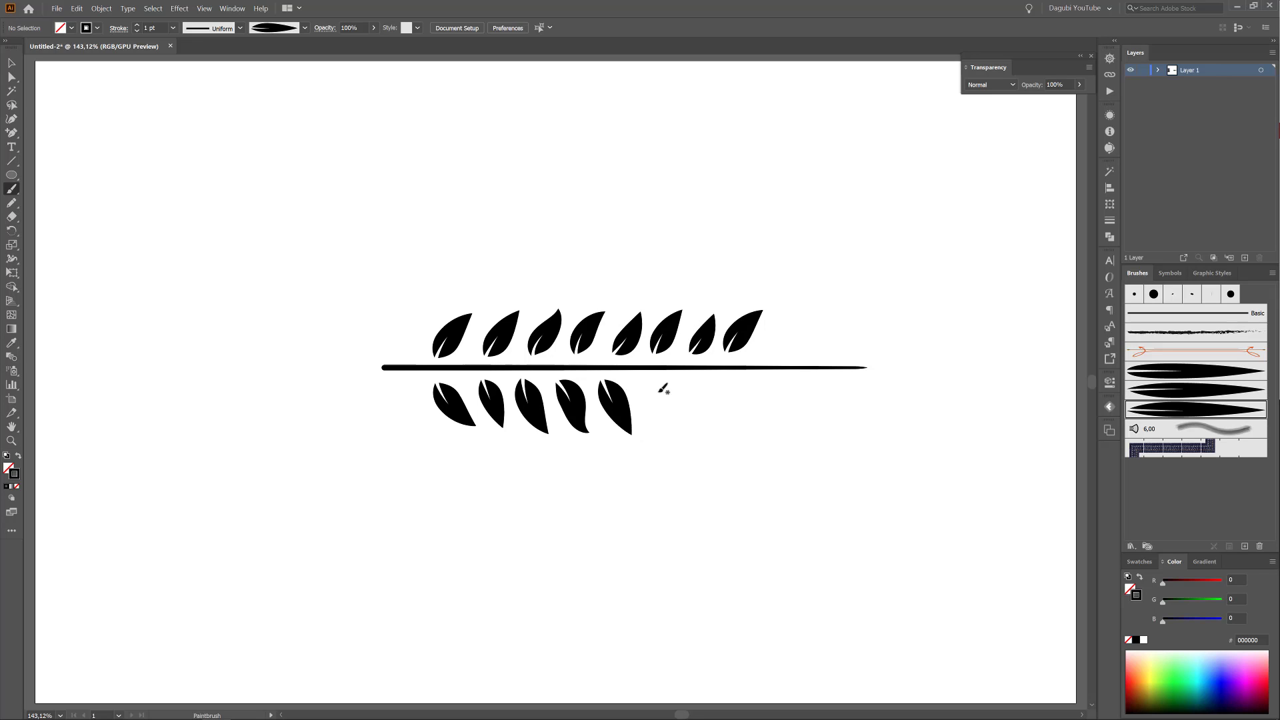
drag(677, 379, 713, 427)
drag(719, 379, 759, 430)
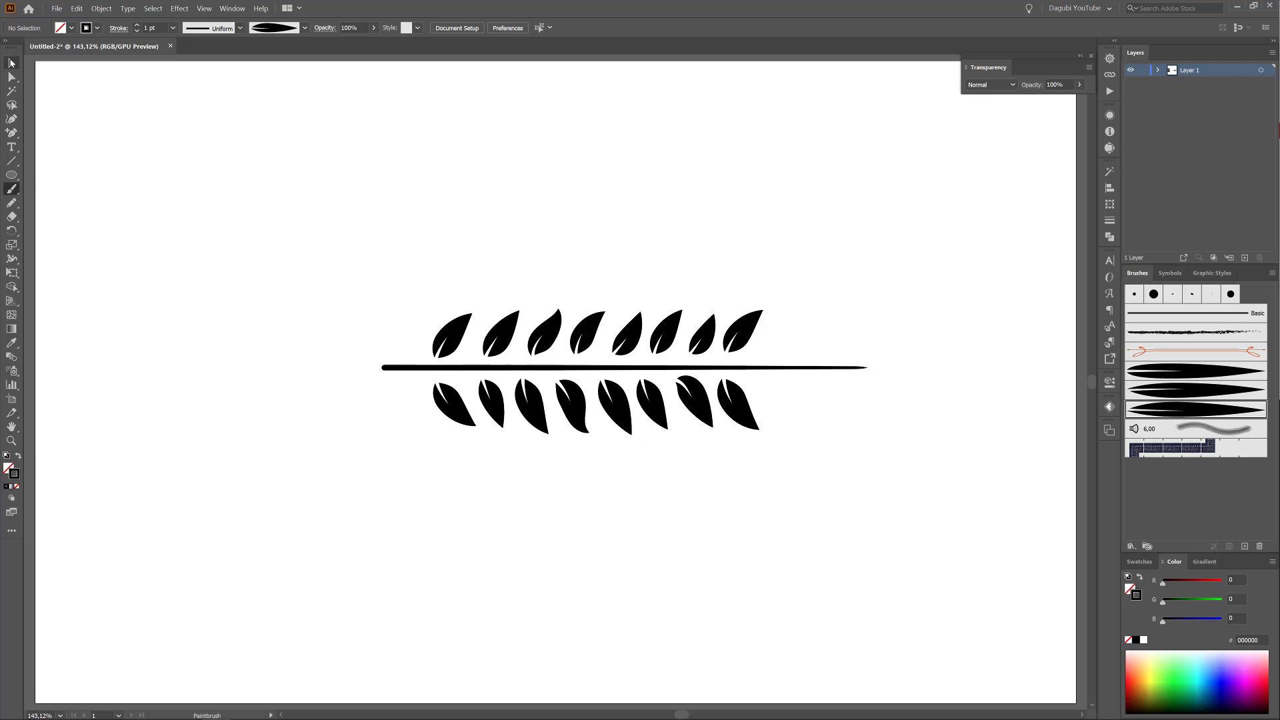
Move the lower and upper rows of leaves closer to the stem
click(11, 63)
drag(421, 471, 742, 391)
drag(363, 236, 746, 339)
click(820, 279)
Replace the last upper leaf and the last two lower leaves with smaller painted ones
click(744, 340)
key(Delete)
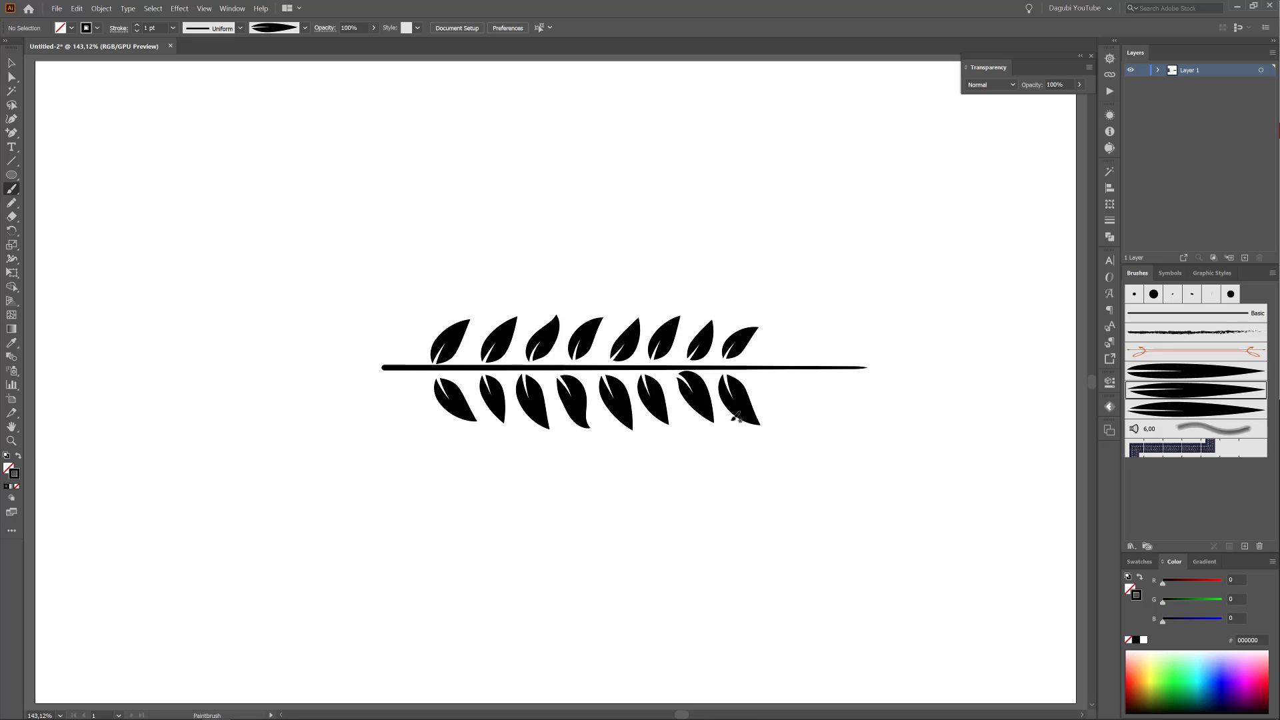
ctrl+shift+click(701, 403)
key(Delete)
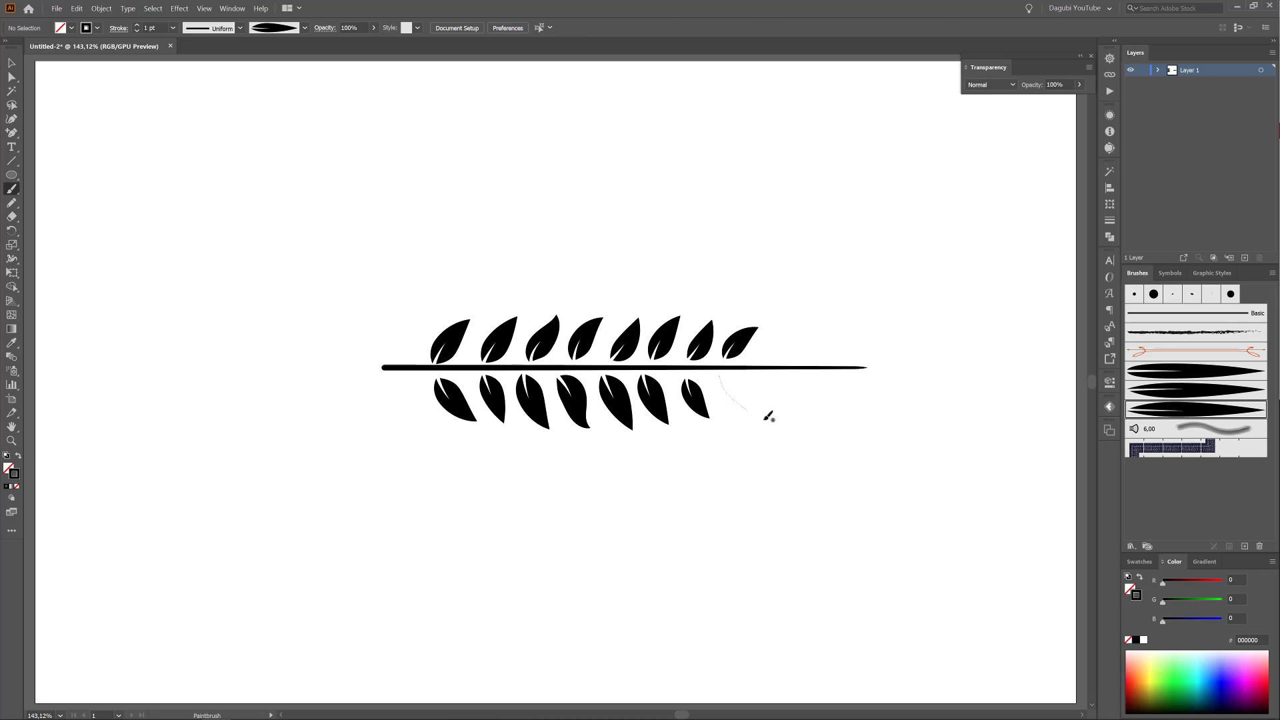
Fine-tune the positions of individual leaves in both rows so they sit evenly along the stem
drag(726, 393, 693, 392)
drag(654, 401, 655, 399)
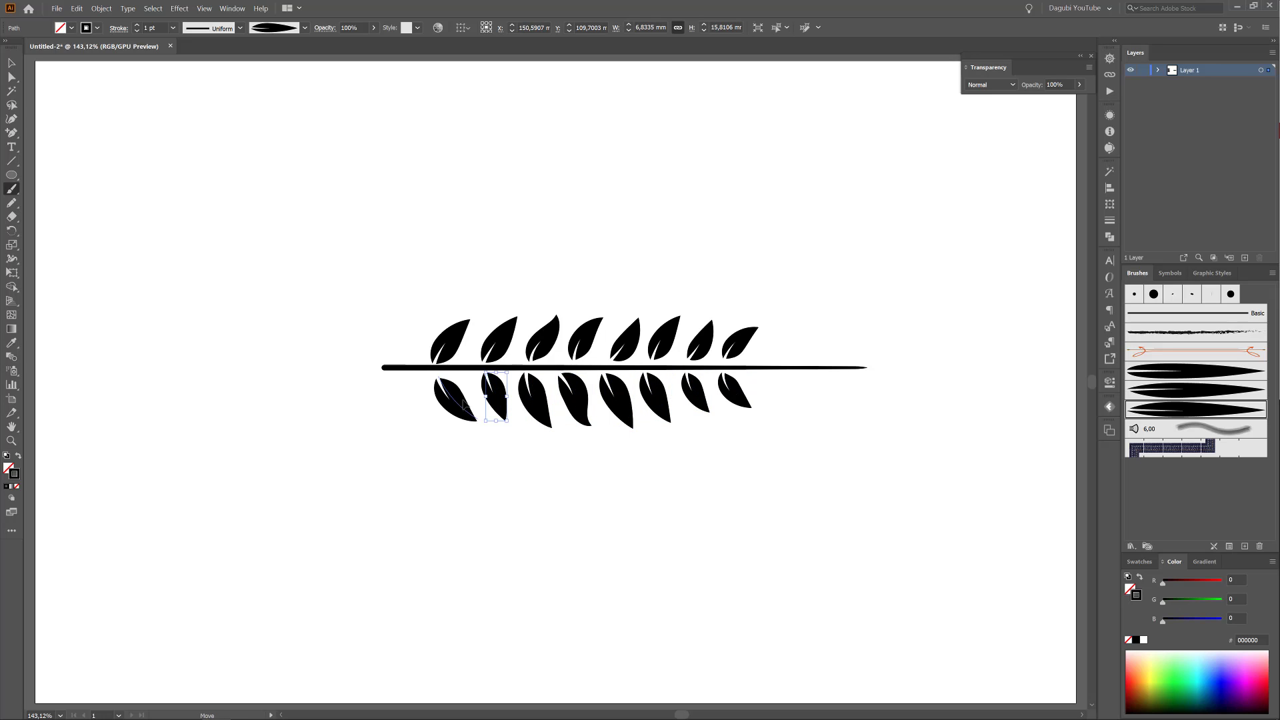
ctrl+click(738, 343)
drag(706, 345, 704, 347)
drag(659, 346, 586, 349)
ctrl+click(369, 471)
Shorten the stem with Free Transform so its thin end reaches just past the last leaves
ctrl+click(417, 368)
key(e)
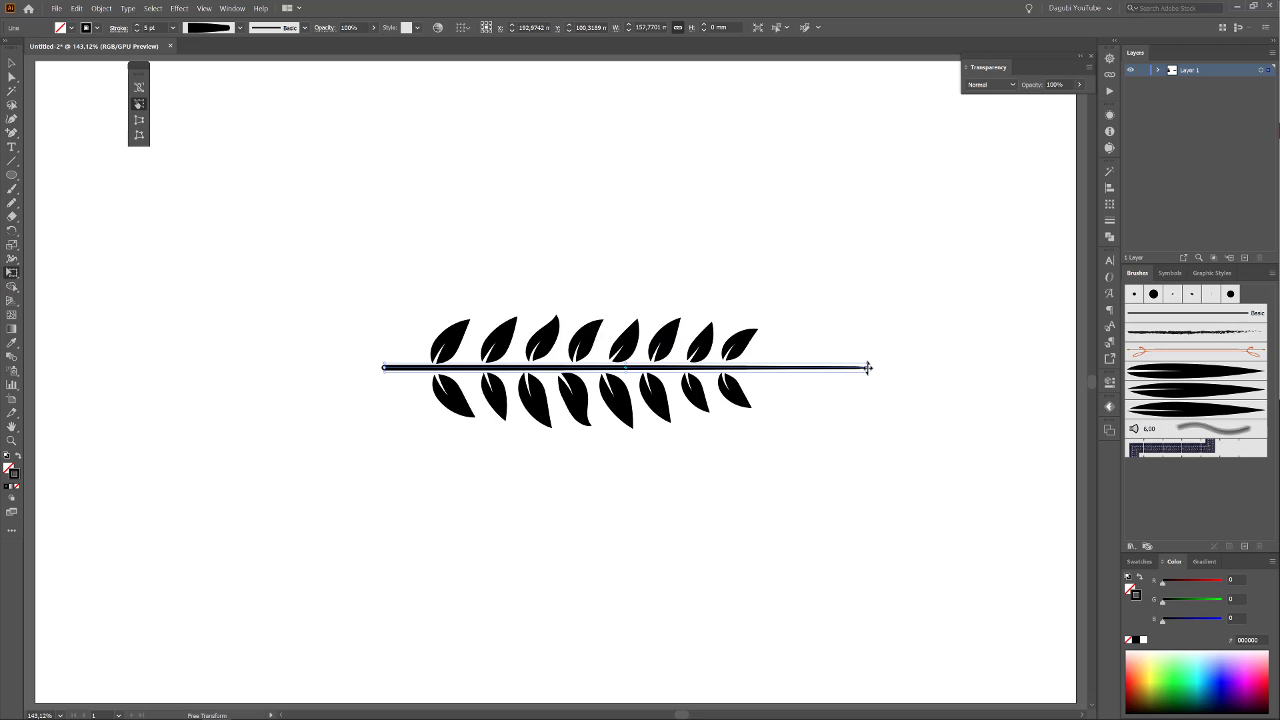
ctrl+click(771, 371)
Paint a horizontal leaf at the stem's thin end with the first leaf brush, shrink it to about 16.6 mm wide and reposition it
drag(758, 367, 908, 430)
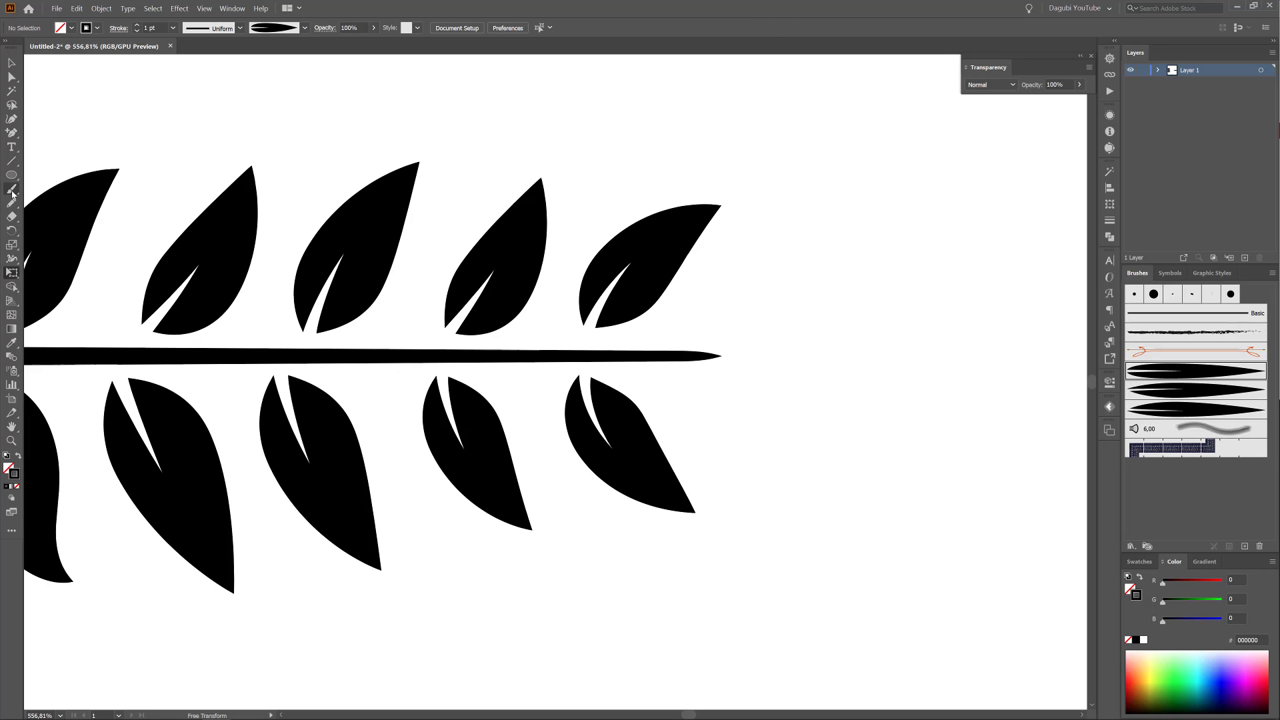
drag(673, 356, 912, 356)
drag(832, 386, 831, 386)
mouse_move(893, 506)
mouse_down()
mouse_move(845, 512)
mouse_move(960, 424)
mouse_up()
click(11, 272)
drag(970, 368, 950, 368)
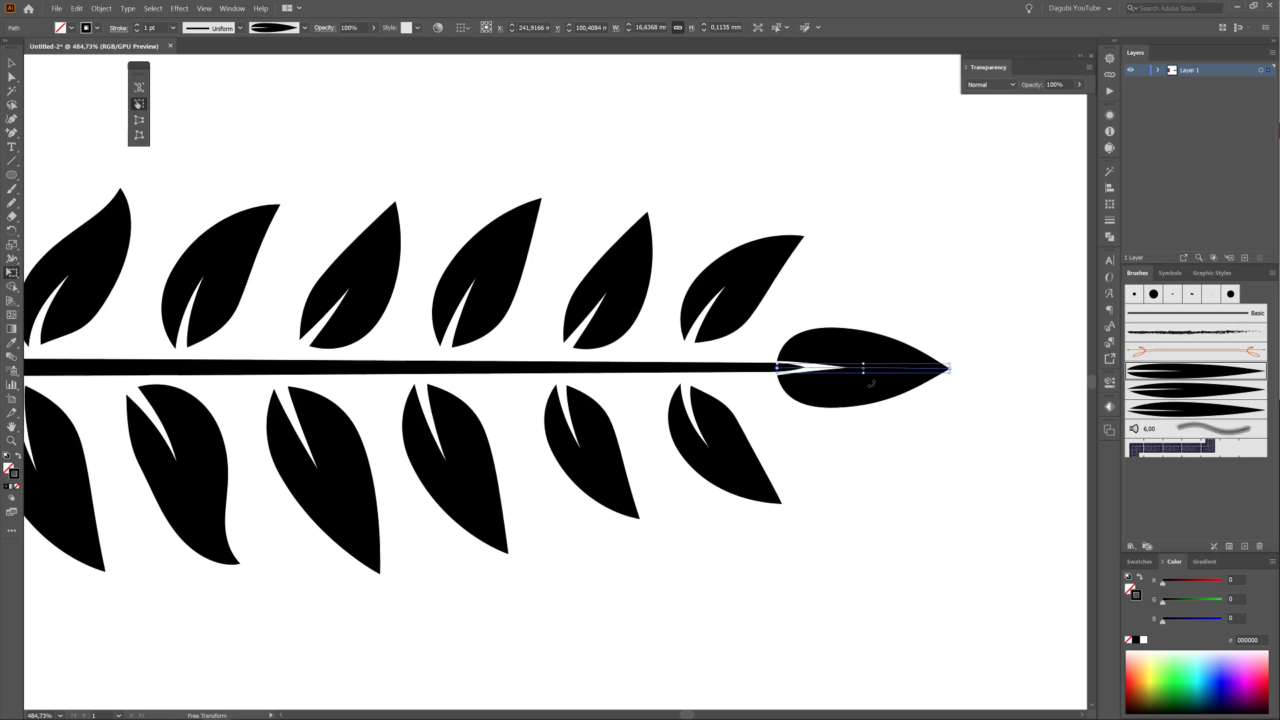
drag(868, 387, 851, 388)
Slim the stem near its thin end with the Width tool, keeping the end leaf clear of it
drag(931, 500, 953, 390)
ctrl+click(746, 337)
click(12, 259)
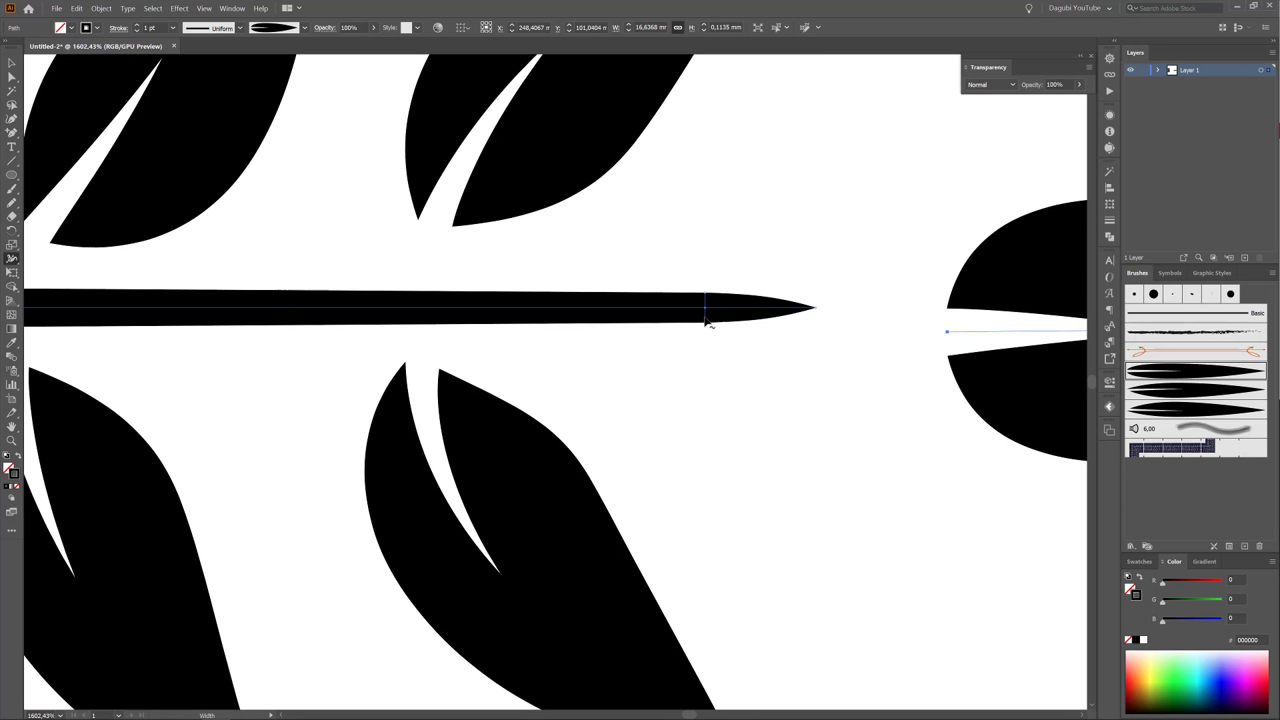
drag(704, 322, 704, 318)
Move the end leaf onto the stem so the stem's tip sits inside the leaf's notch, and clear the selection
drag(994, 400, 749, 377)
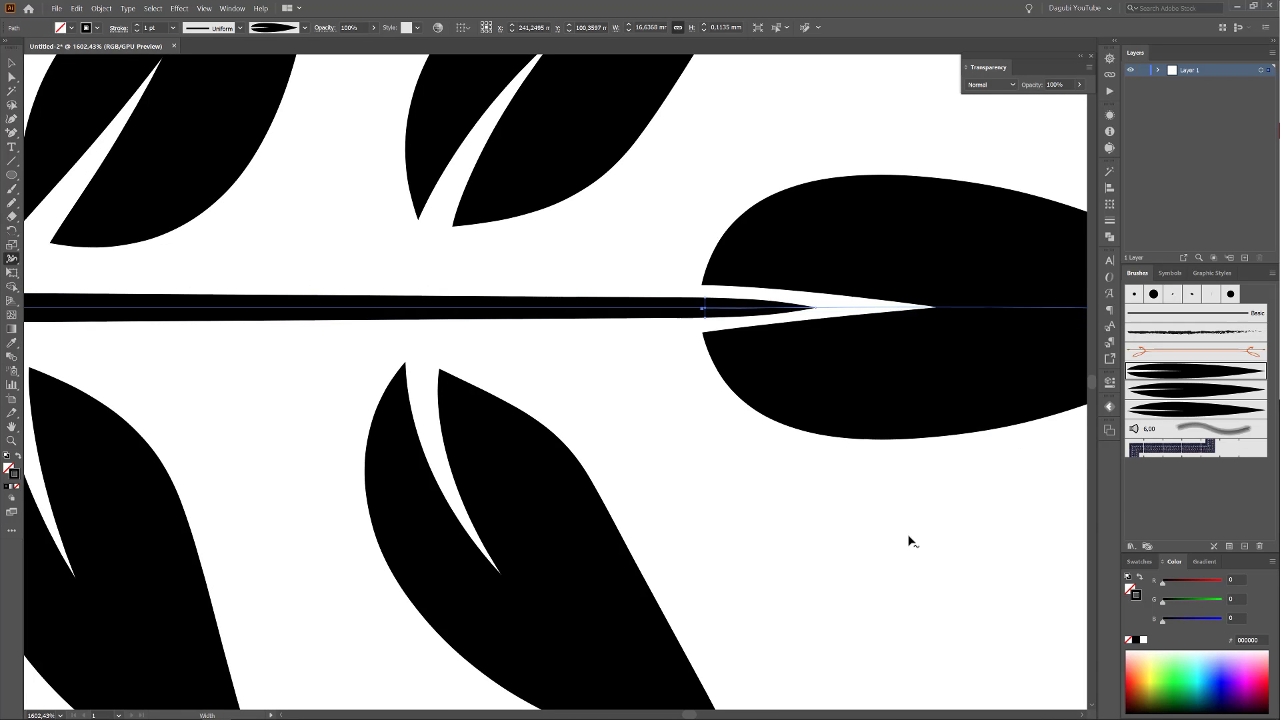
key(Left)
key(Left)
key(Left)
key(Left)
drag(811, 336, 726, 189)
drag(840, 548, 877, 523)
ctrl+click(885, 514)
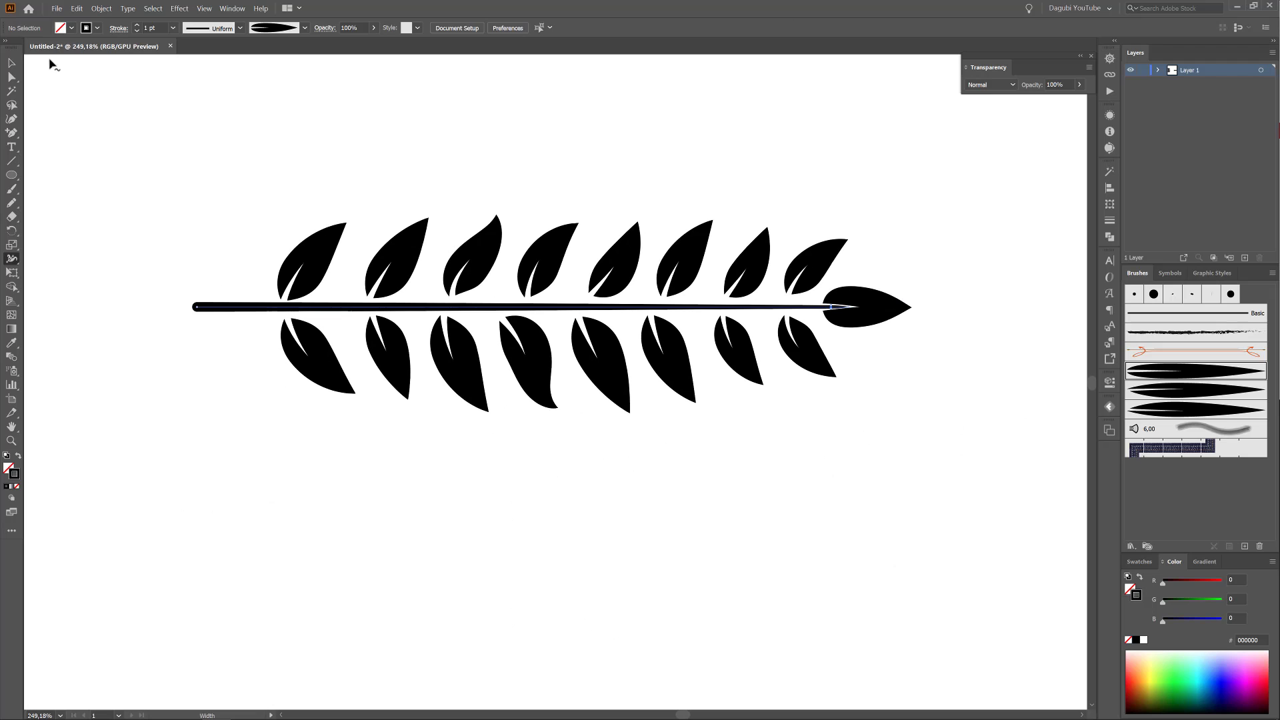
Slim the leaf at the stem's thin end by lowering its stroke weight to 0.8 pt and raising it back one increment
click(11, 63)
drag(149, 203, 985, 486)
click(933, 427)
click(852, 323)
click(136, 31)
click(137, 30)
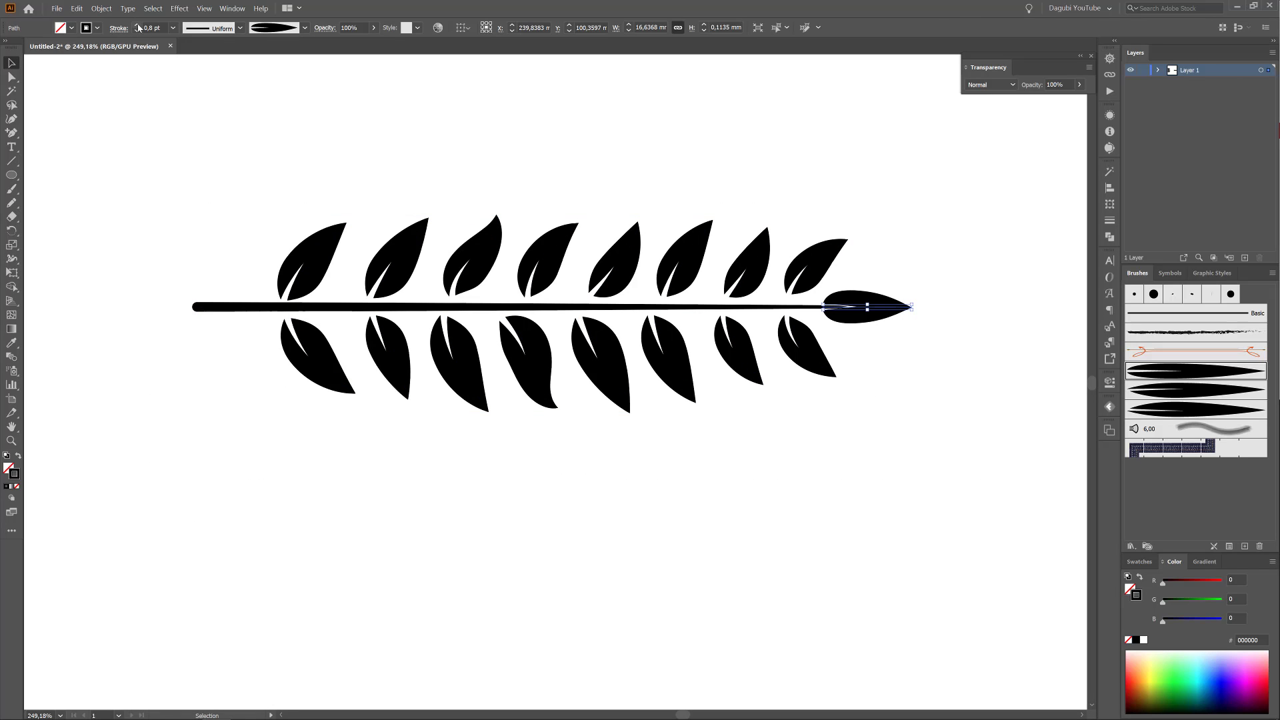
click(137, 25)
click(268, 111)
Expand the appearance of the whole branch, stem and all leaves, into editable shapes
drag(116, 169, 912, 445)
click(77, 8)
mouse_move(101, 8)
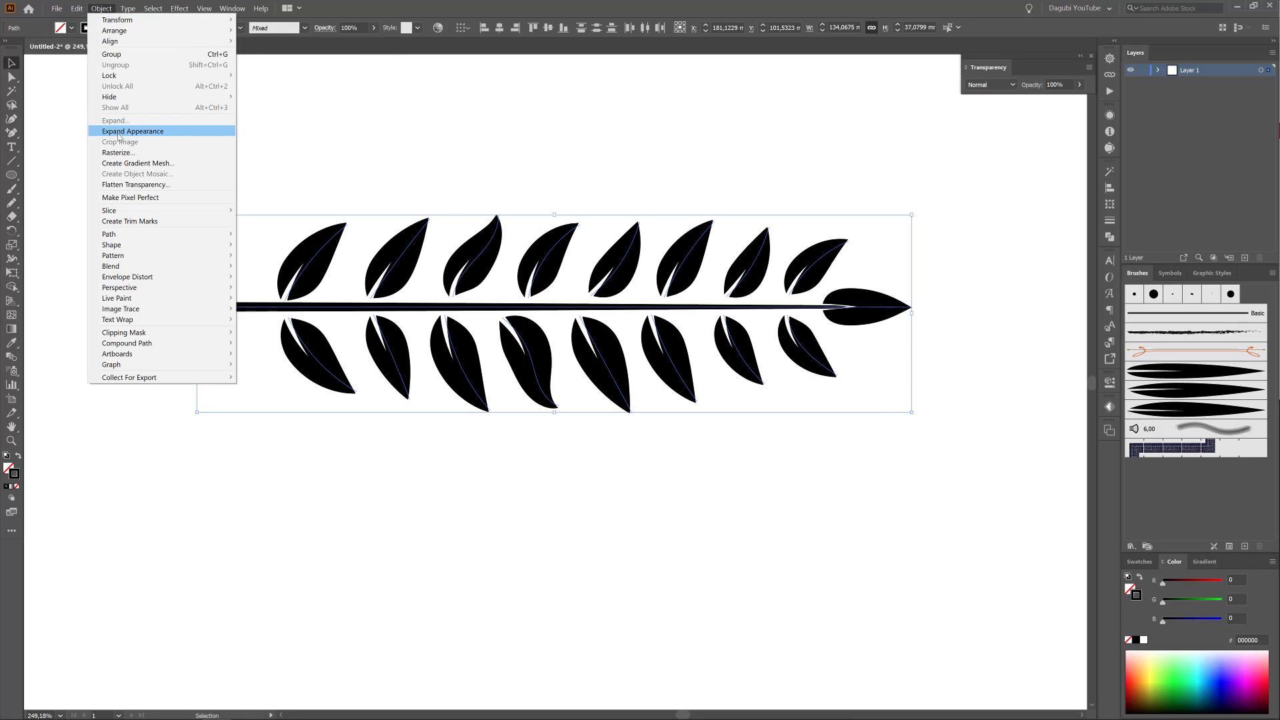
click(118, 134)
Adjust the anchor points near the stem's thin tip so it tapers evenly inside the end leaf's notch
drag(841, 326, 1020, 493)
key(a)
drag(699, 361, 700, 380)
click(845, 372)
drag(792, 383, 793, 378)
drag(796, 363, 795, 365)
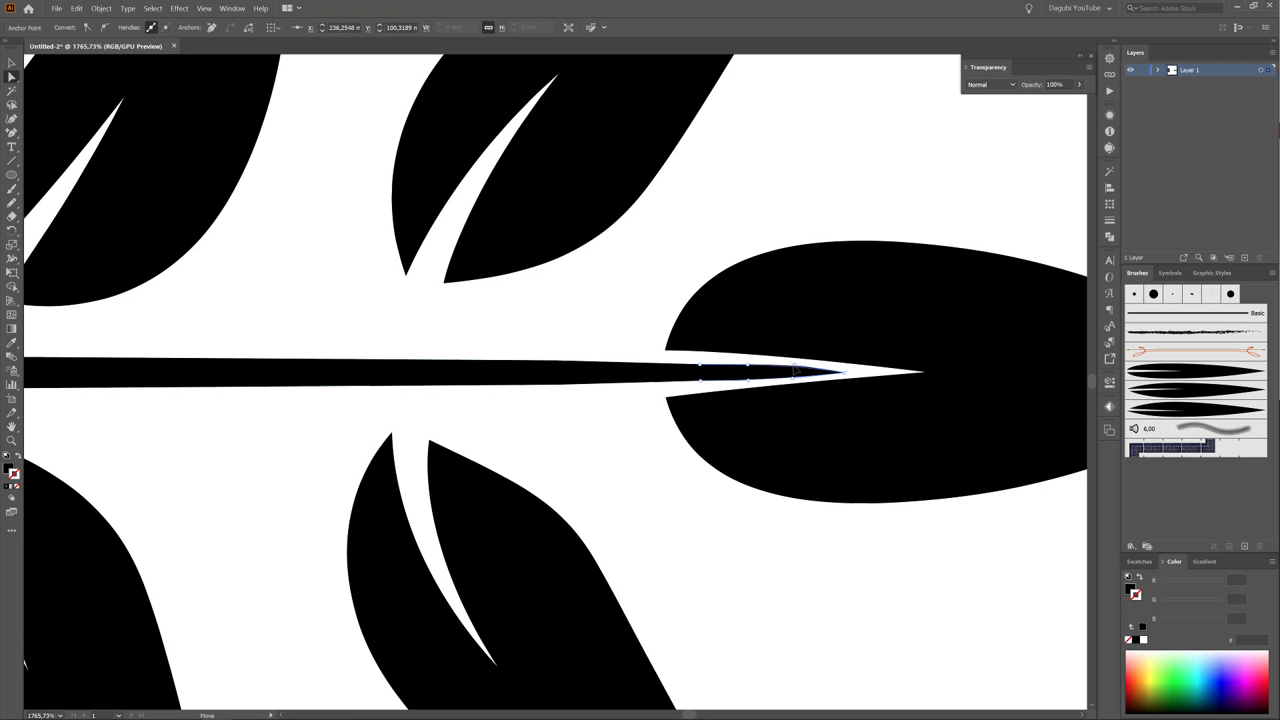
click(786, 486)
scroll(785, 486, down, 5)
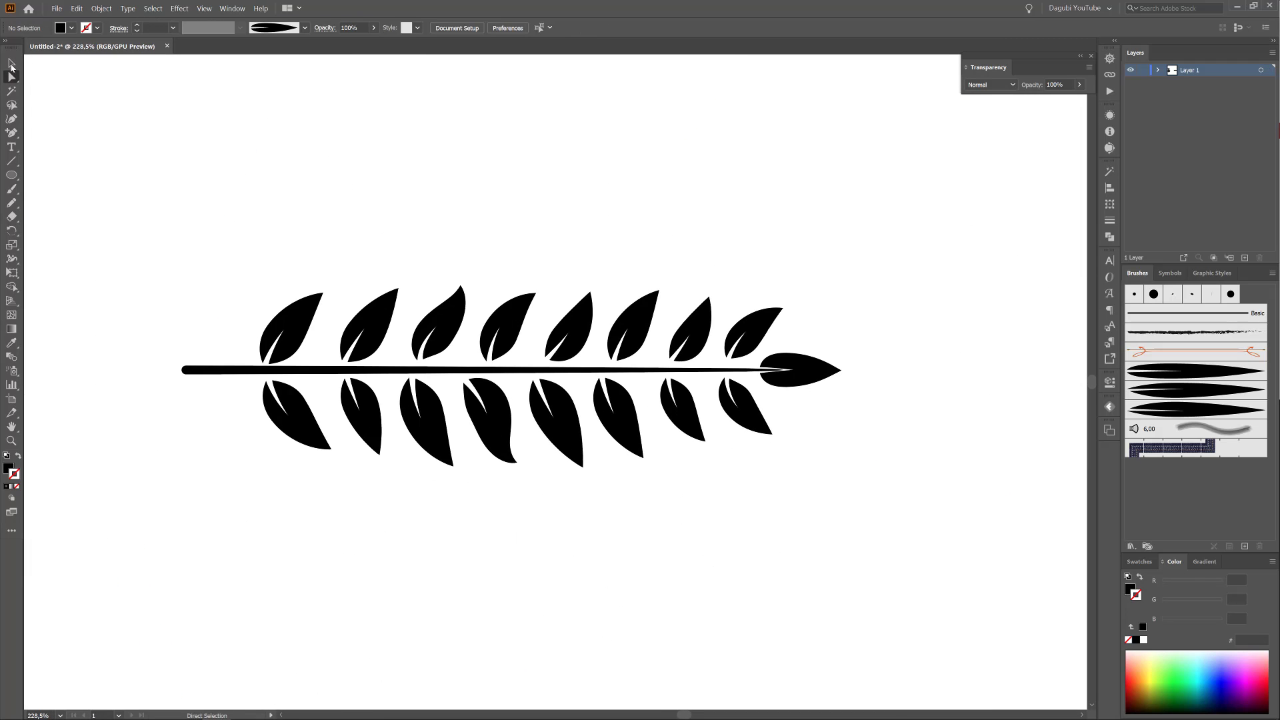
Make an art brush from the whole branch with proportional scaling and Tints colorization
click(11, 63)
drag(159, 208, 940, 528)
click(1245, 547)
click(490, 231)
click(505, 286)
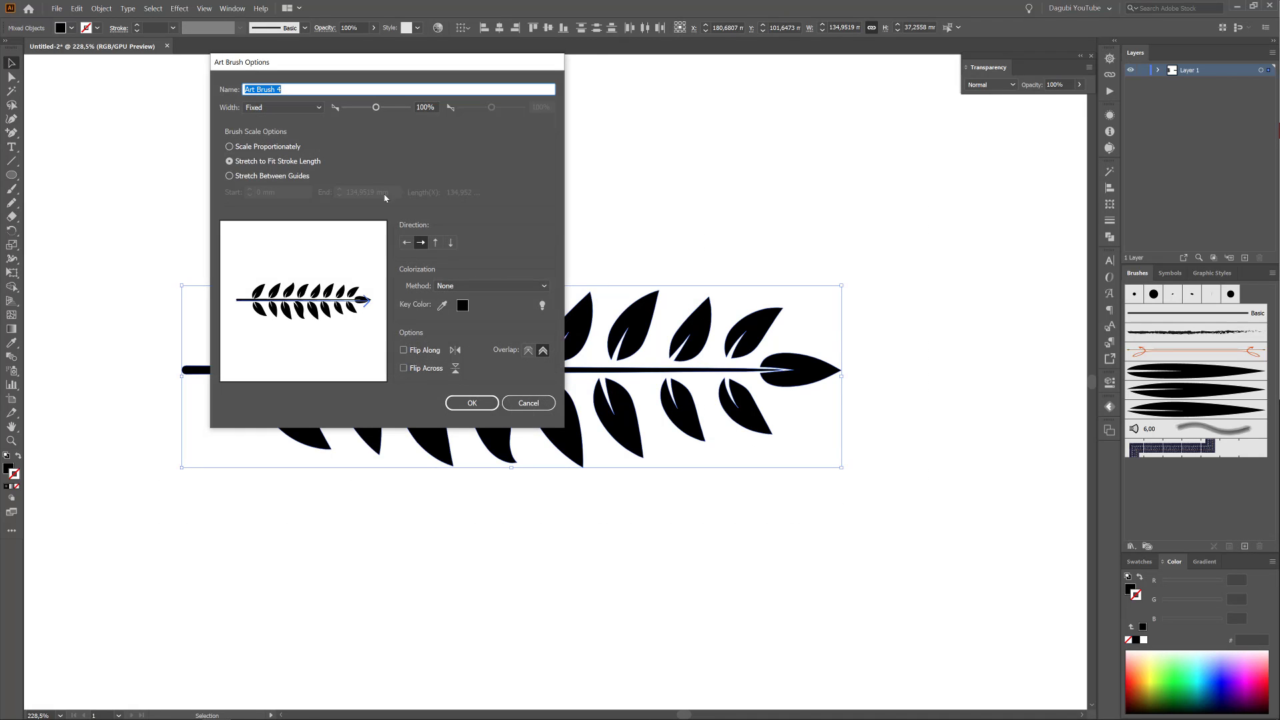
click(267, 147)
click(481, 285)
click(480, 312)
click(473, 404)
Move the three large leaf shapes onto the artboard beside the branch
key(ctrl+0)
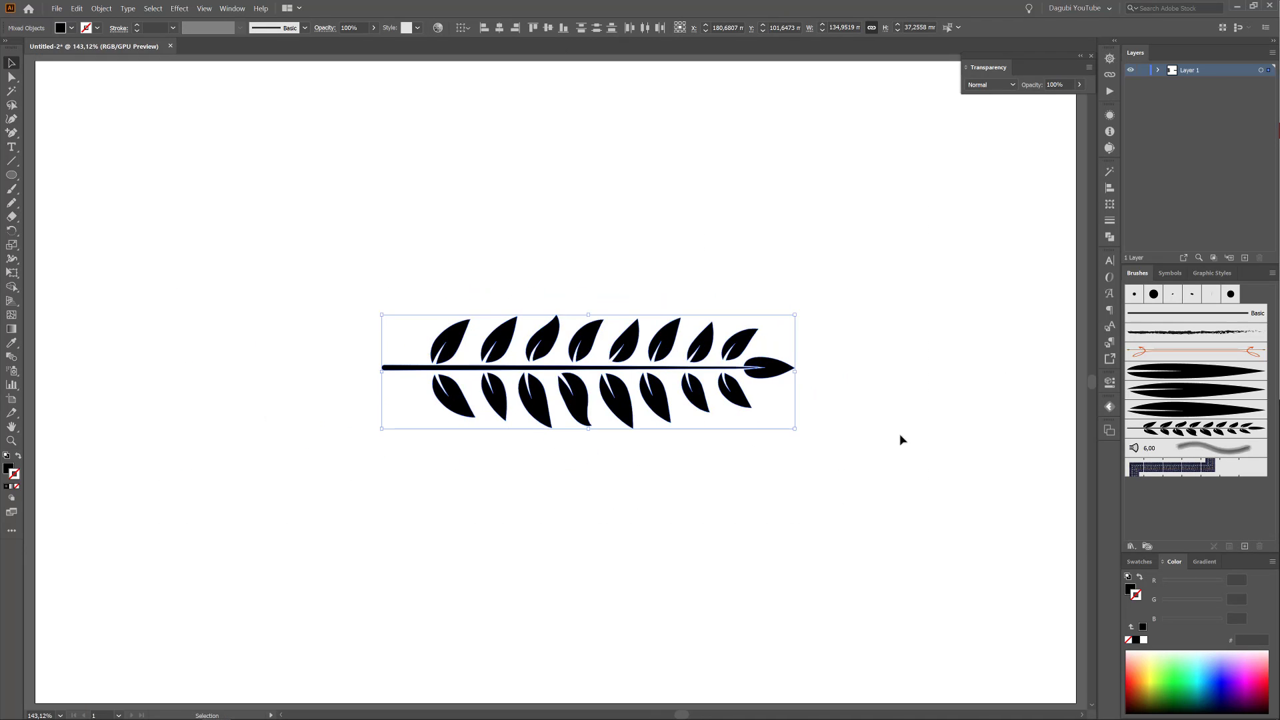
scroll(900, 440, down, 4)
drag(444, 370, 624, 375)
Lock and hide Layer 1 and add a new layer above it
click(1143, 70)
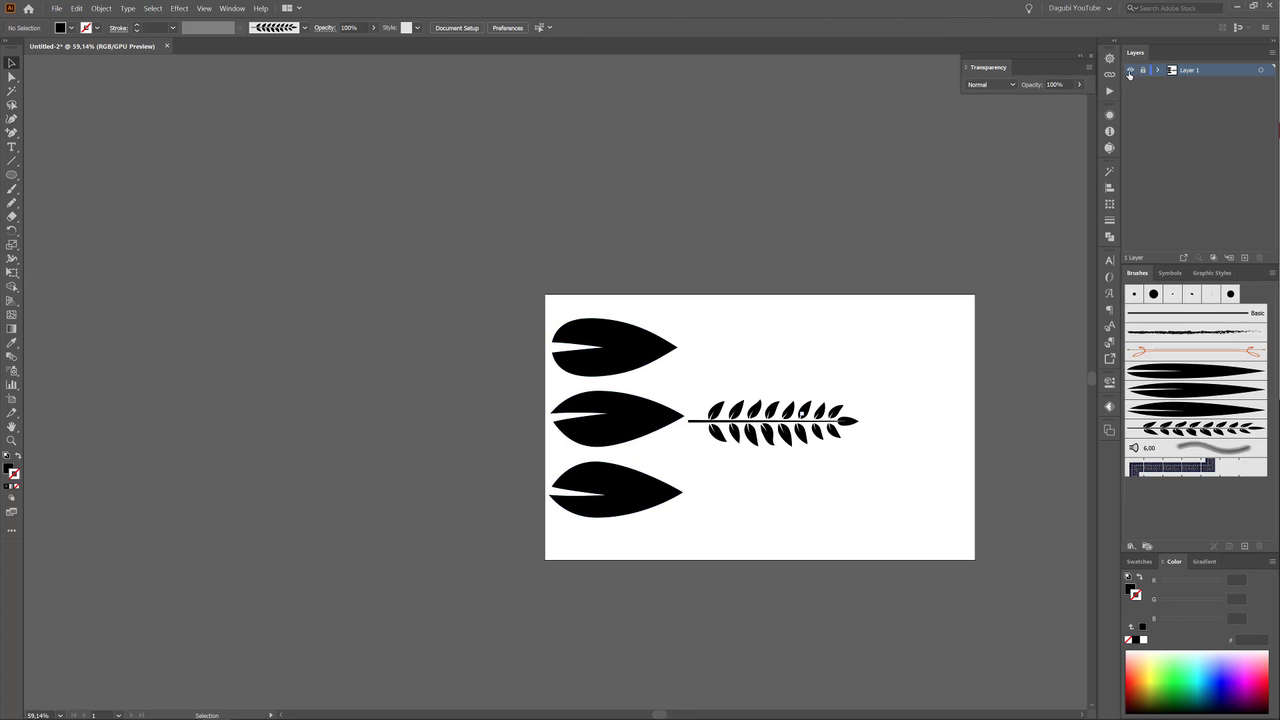
click(1130, 70)
click(1245, 257)
key(ctrl+0)
Set up the Paintbrush with the new branch art brush and a dark green swatch
click(11, 189)
click(1196, 428)
click(1140, 562)
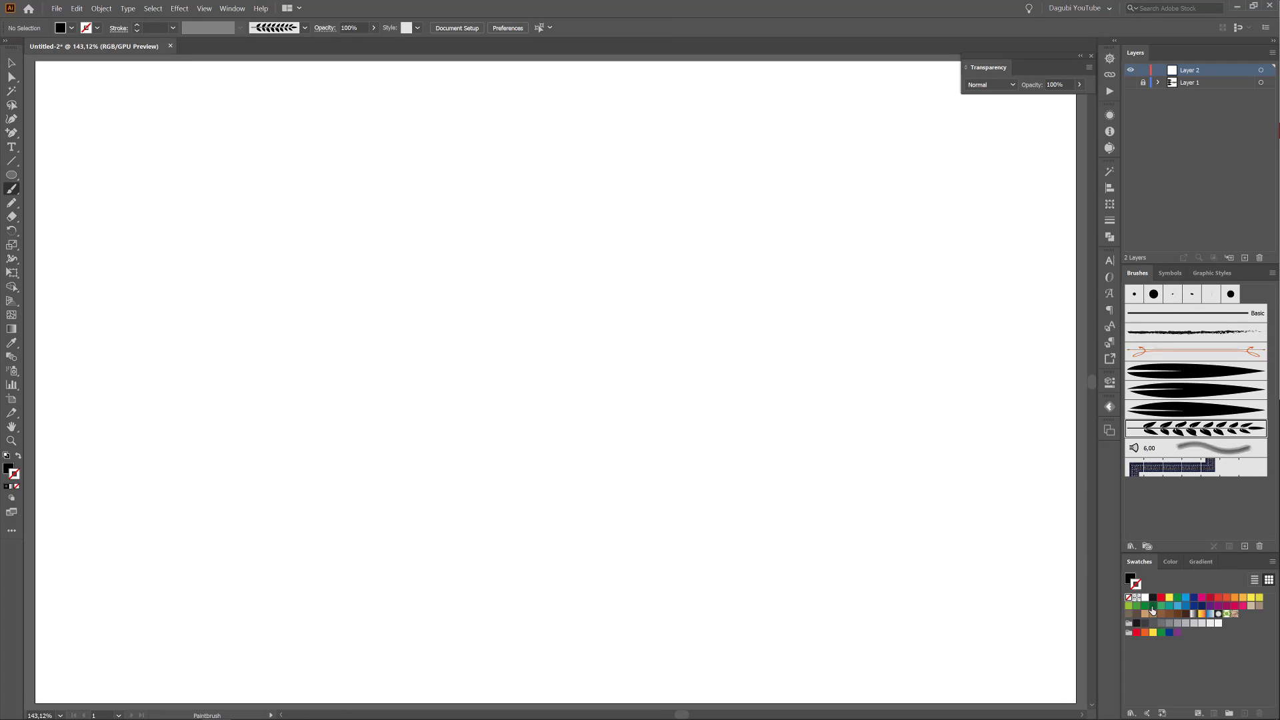
click(1152, 607)
Paint three trial branches fanning out from one point and remove them from the artboard
mouse_move(560, 410)
mouse_down()
mouse_move(670, 179)
mouse_move(779, 268)
mouse_move(551, 172)
mouse_up()
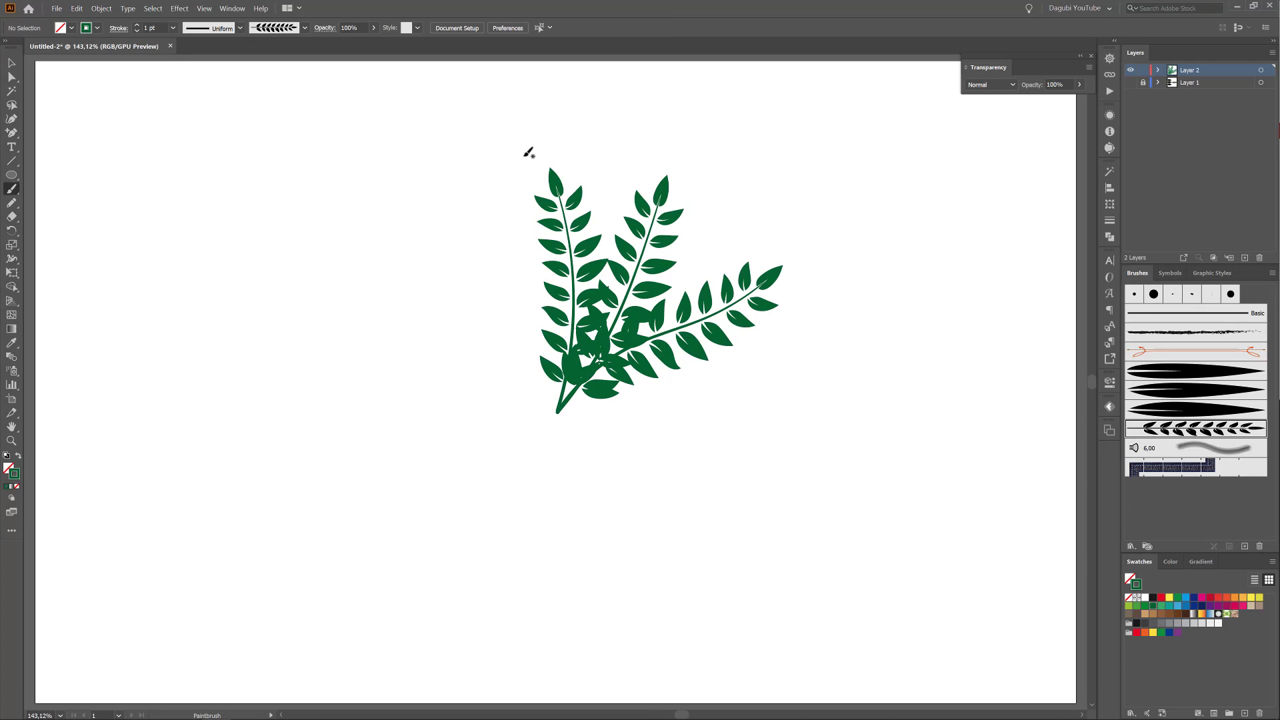
drag(349, 177, 858, 489)
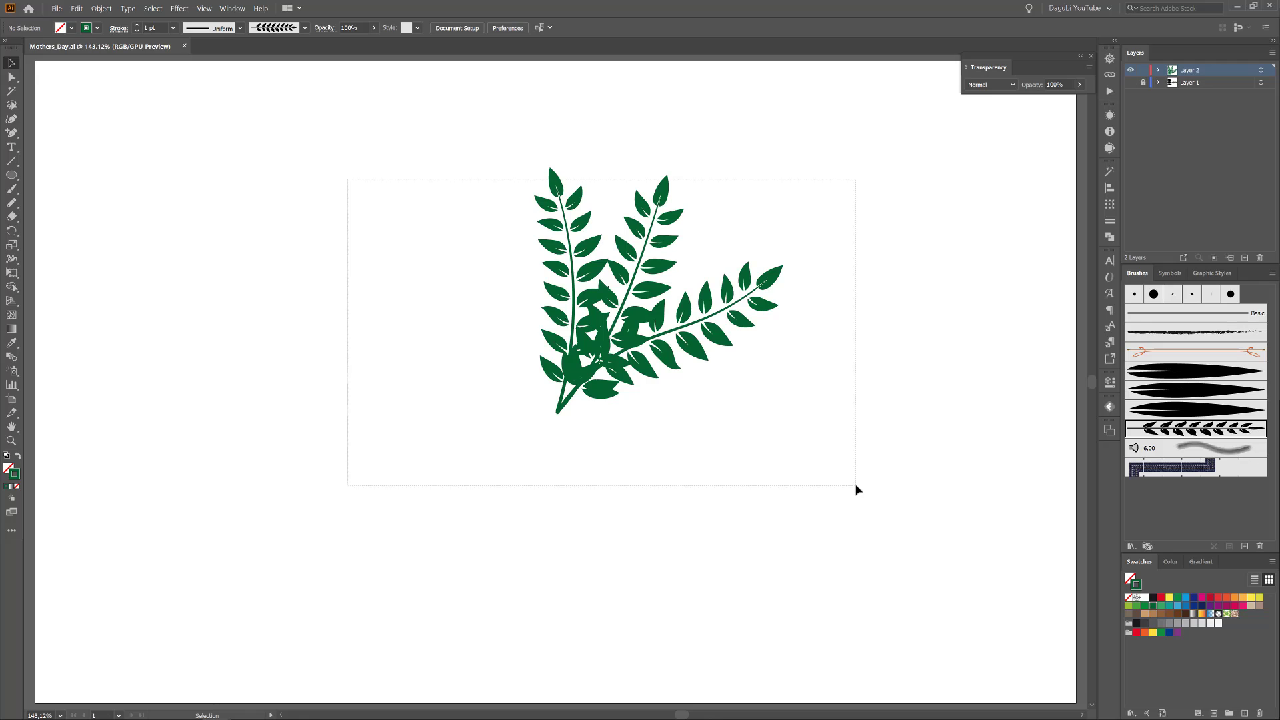
click(76, 8)
click(87, 49)
Draw a circle about 102 mm in diameter, center it on the artboard and lock it
key(l)
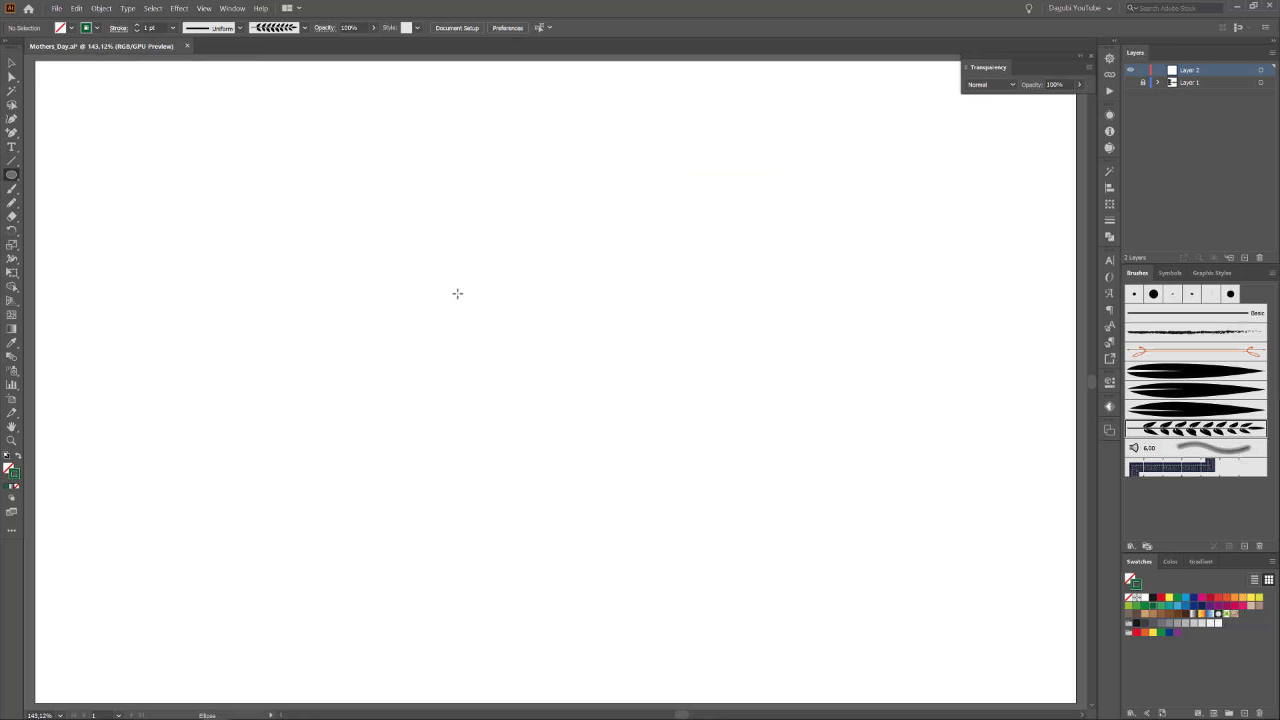
mouse_move(617, 367)
mouse_down()
mouse_move(743, 557)
mouse_move(702, 569)
mouse_move(680, 544)
mouse_up()
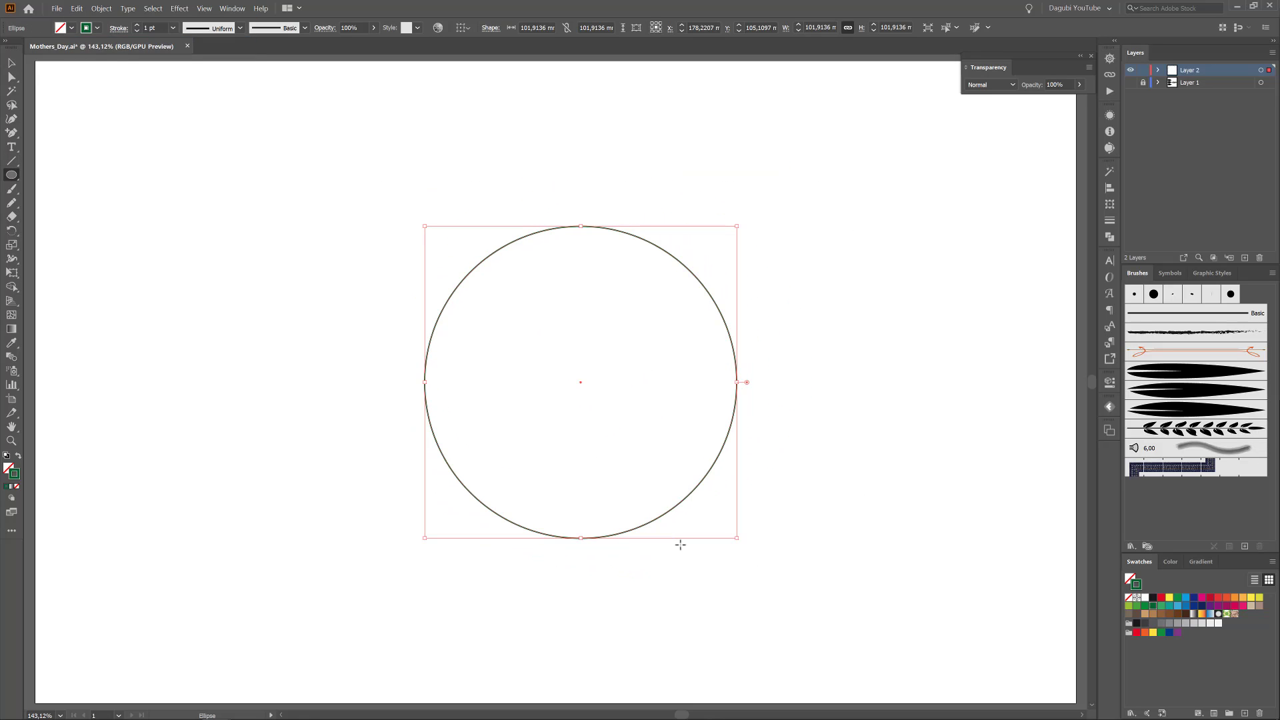
click(11, 64)
click(499, 27)
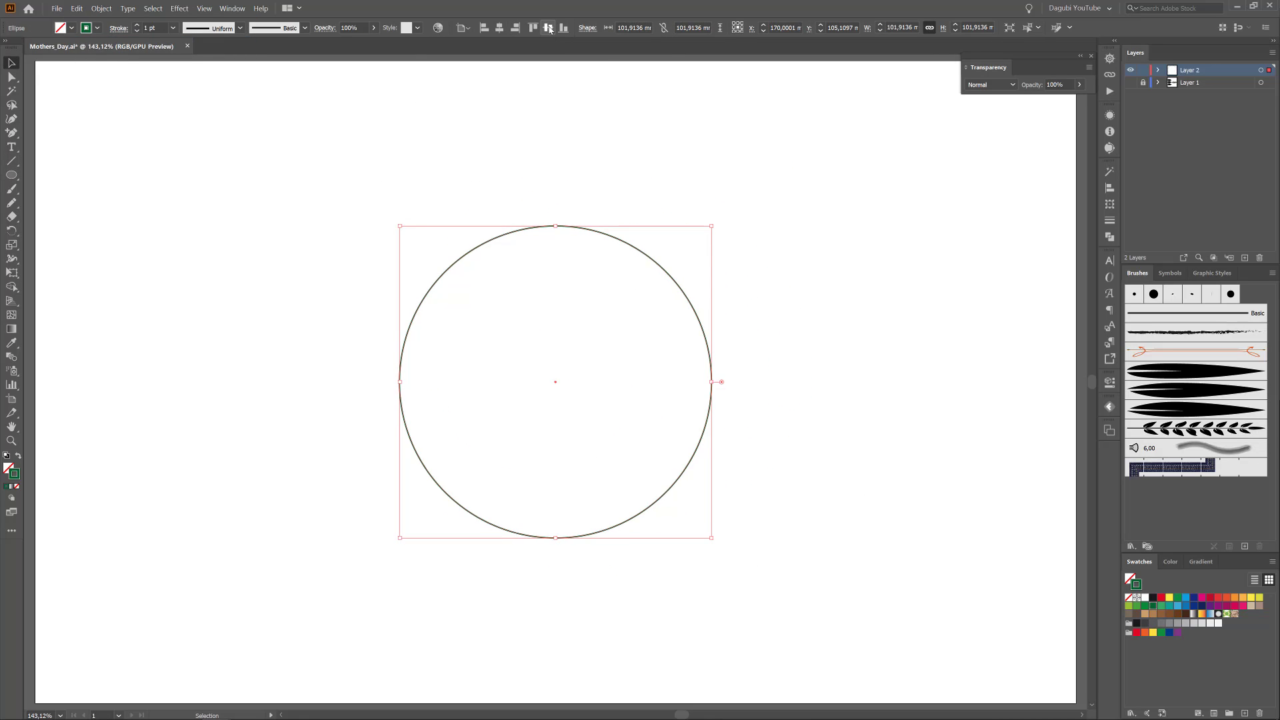
click(842, 170)
Paint one small and one large test branch beside the circle in dark green 14451d
key(b)
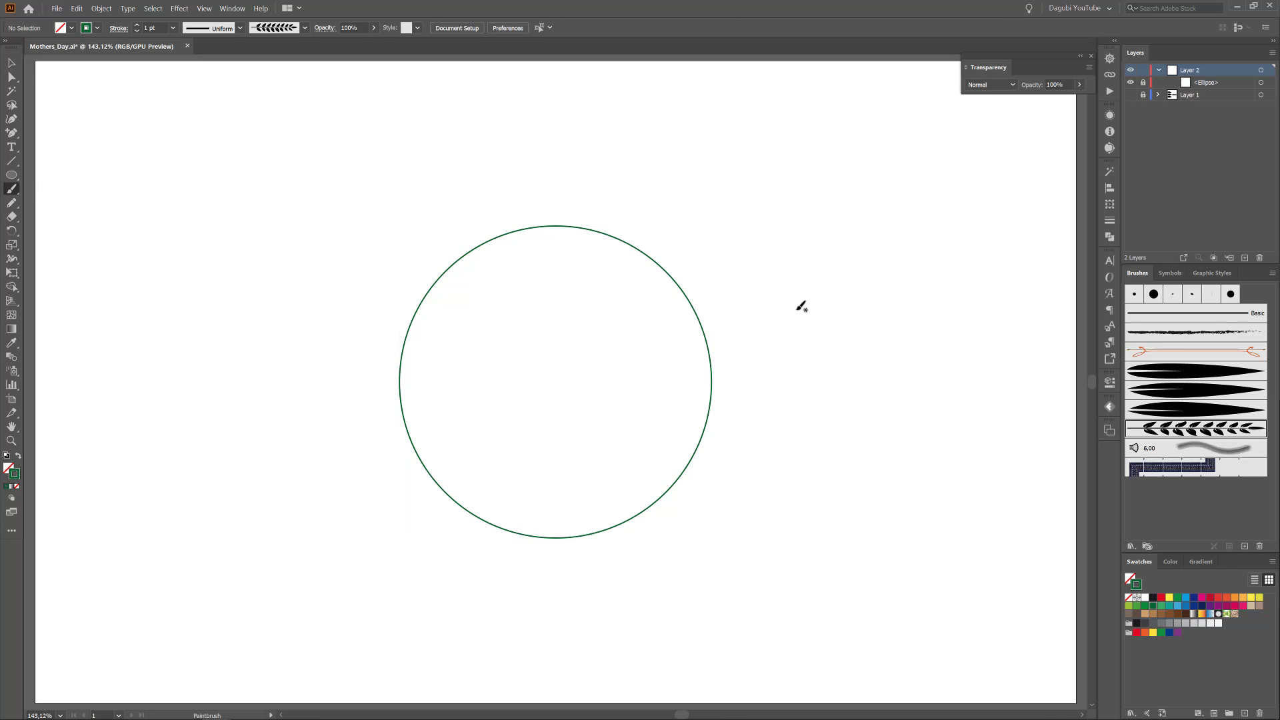
click(1171, 561)
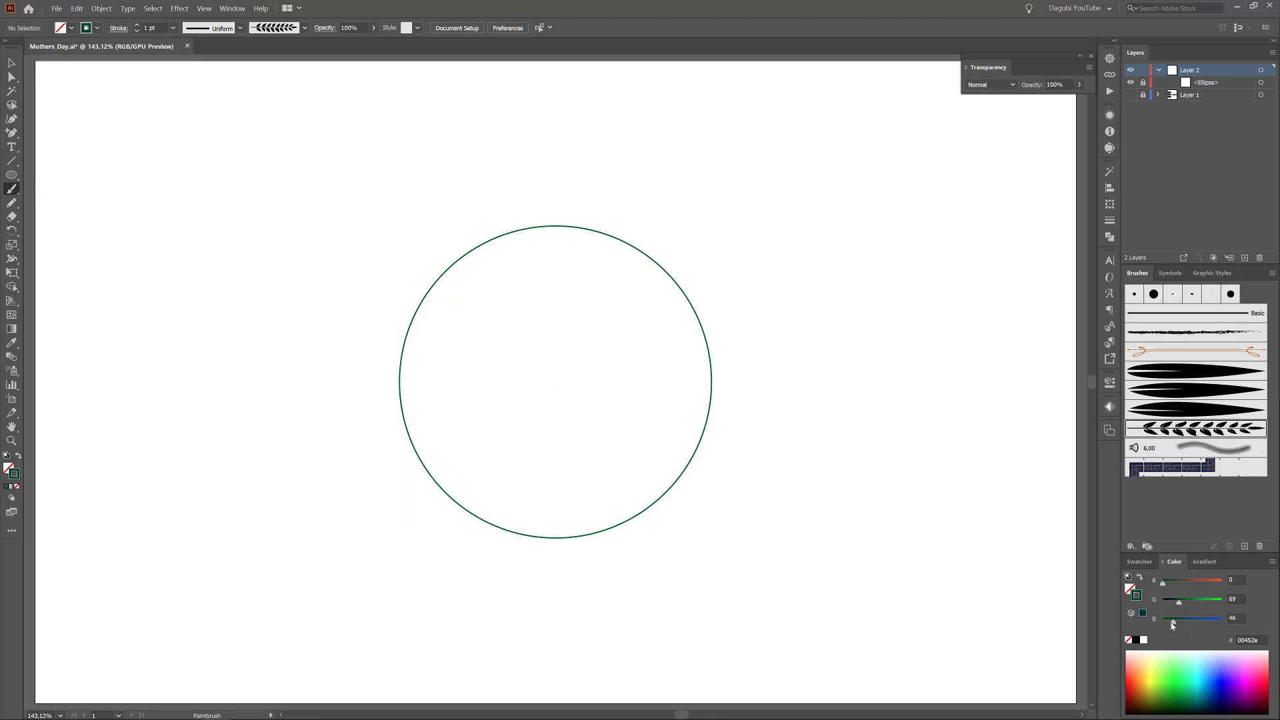
drag(872, 545, 908, 368)
drag(771, 542, 856, 187)
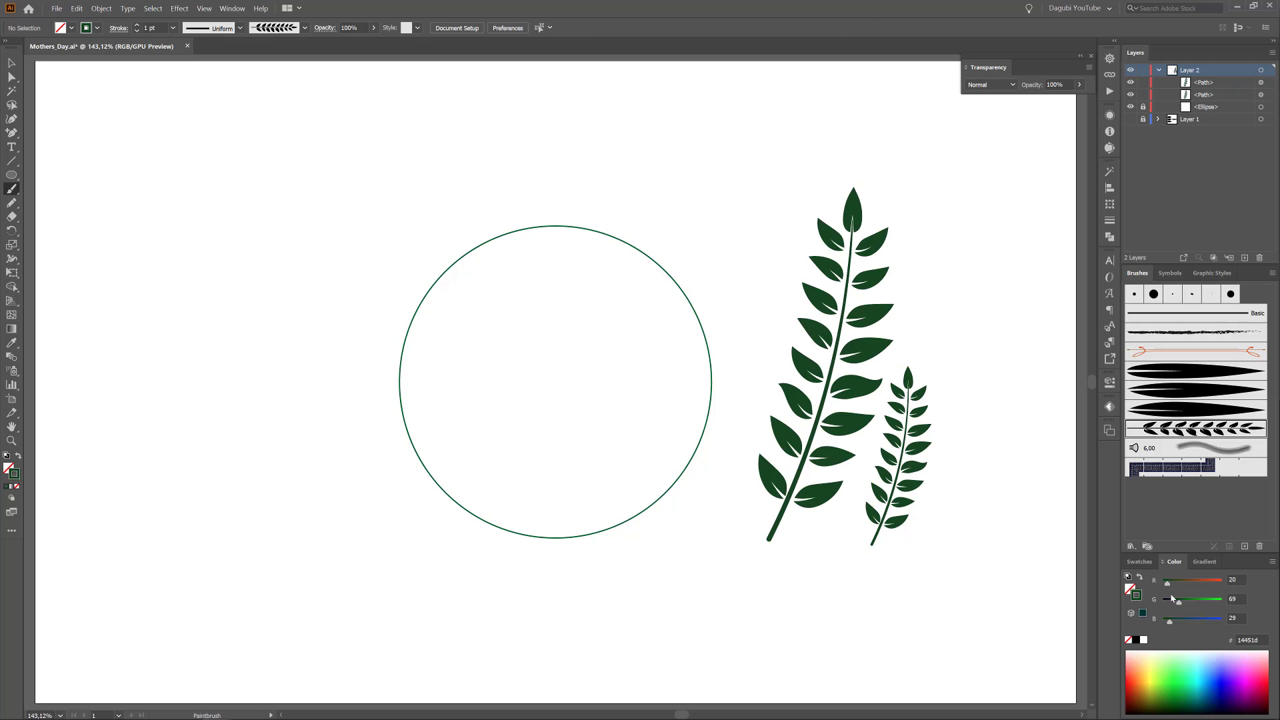
Brighten the branch stroke colour to green 29651d and save it as a new swatch
drag(1178, 602, 1188, 604)
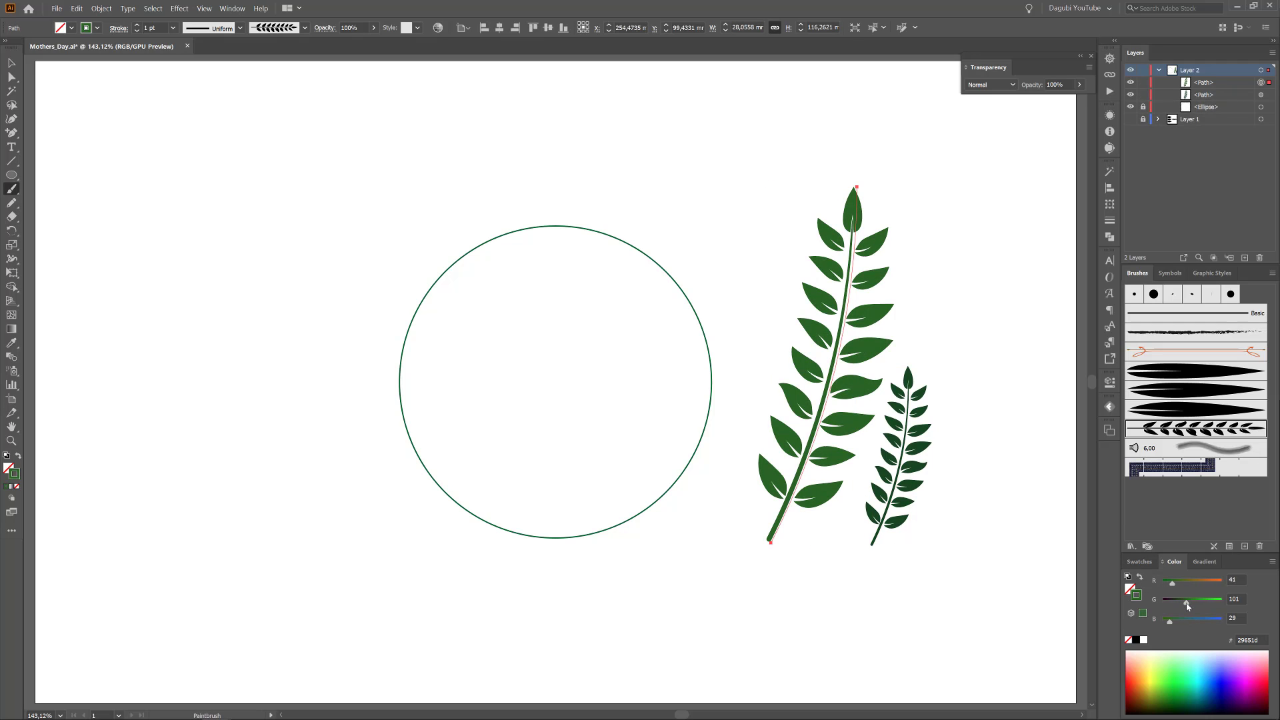
drag(769, 120, 938, 529)
ctrl+click(938, 529)
click(1139, 562)
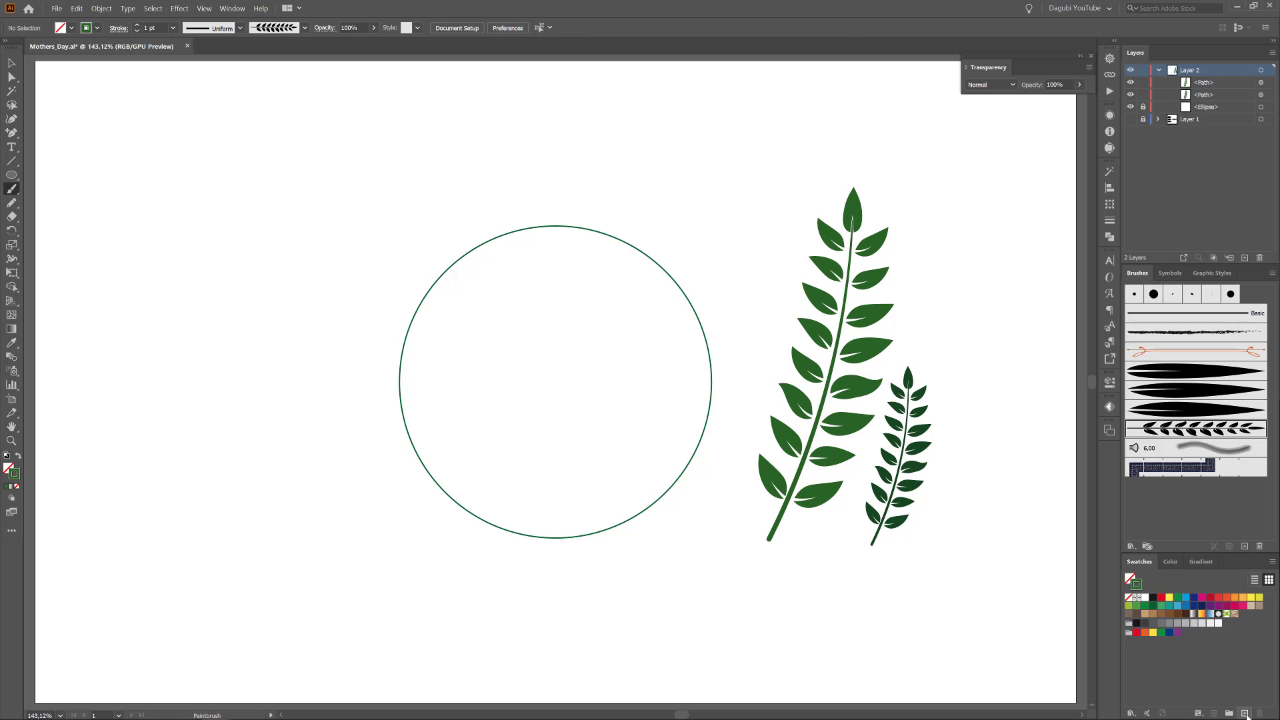
click(1245, 714)
Delete the two test branches beside the circle
click(865, 367)
drag(780, 563, 779, 560)
key(Delete)
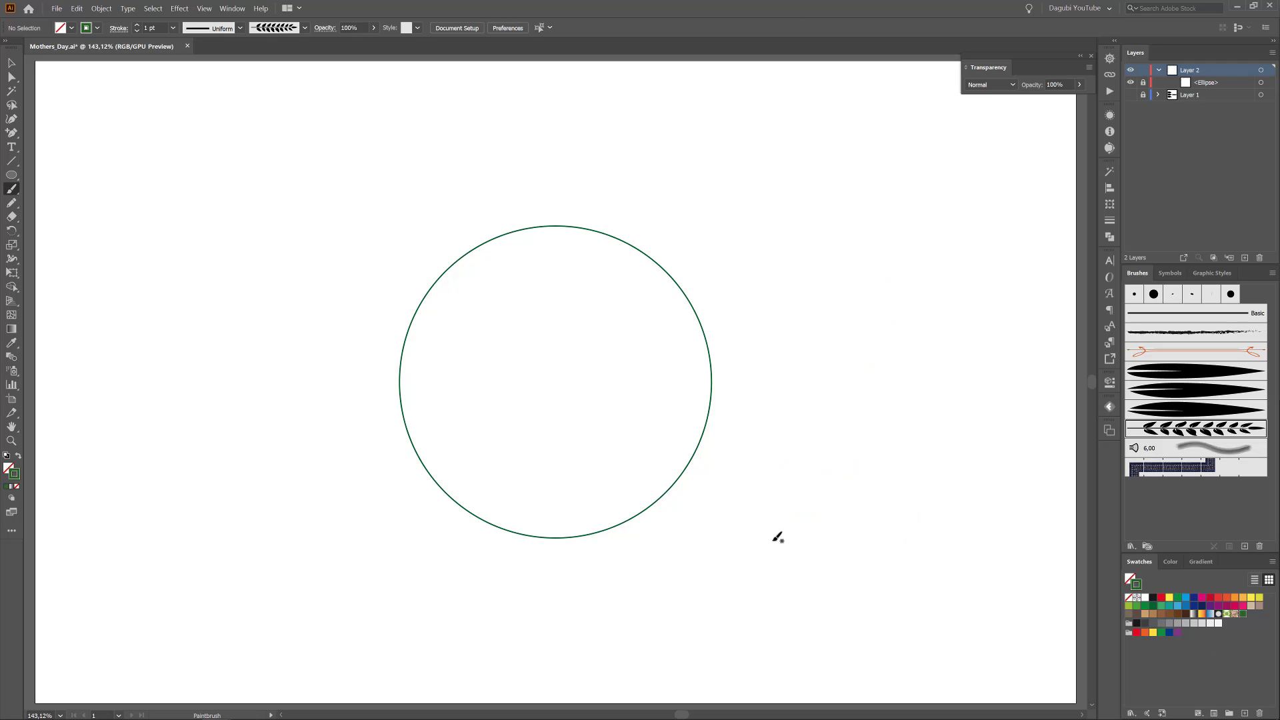
Paint branches in green 29651d radiating from the circle's center in all directions past its outline
drag(857, 185, 586, 388)
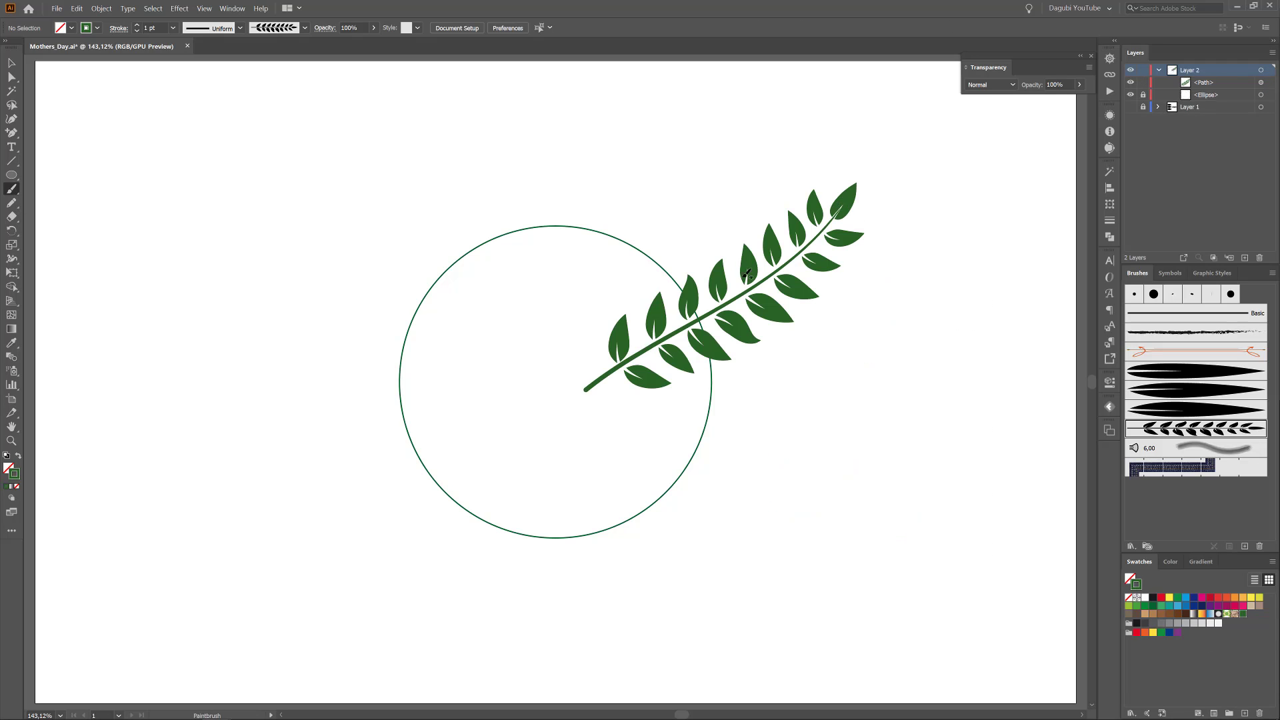
drag(704, 122, 584, 387)
drag(577, 92, 573, 377)
drag(462, 130, 574, 380)
drag(293, 199, 595, 375)
drag(296, 328, 587, 378)
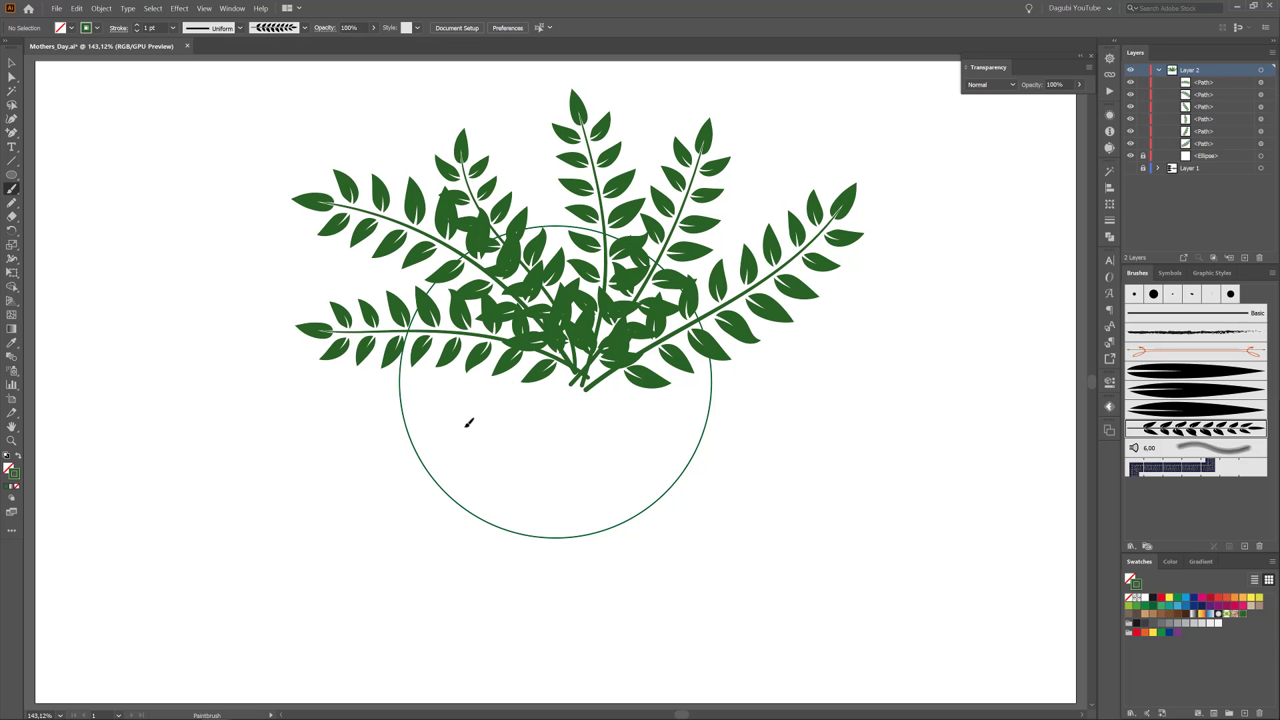
drag(333, 503, 533, 370)
drag(324, 405, 529, 364)
drag(445, 616, 510, 406)
drag(584, 643, 528, 383)
mouse_move(683, 641)
mouse_down()
mouse_move(563, 370)
mouse_move(793, 603)
mouse_up()
mouse_move(586, 386)
mouse_down()
mouse_move(802, 380)
mouse_move(885, 327)
mouse_up()
mouse_move(603, 364)
mouse_down()
mouse_move(807, 211)
mouse_move(520, 110)
mouse_up()
mouse_move(574, 364)
mouse_down()
mouse_move(320, 268)
mouse_move(335, 440)
mouse_up()
drag(534, 393, 487, 617)
mouse_move(560, 373)
mouse_down()
mouse_move(626, 607)
mouse_move(847, 450)
mouse_up()
drag(600, 433, 794, 300)
Group all the painted dark green branches in Layer 2 and clear the selection
click(1254, 70)
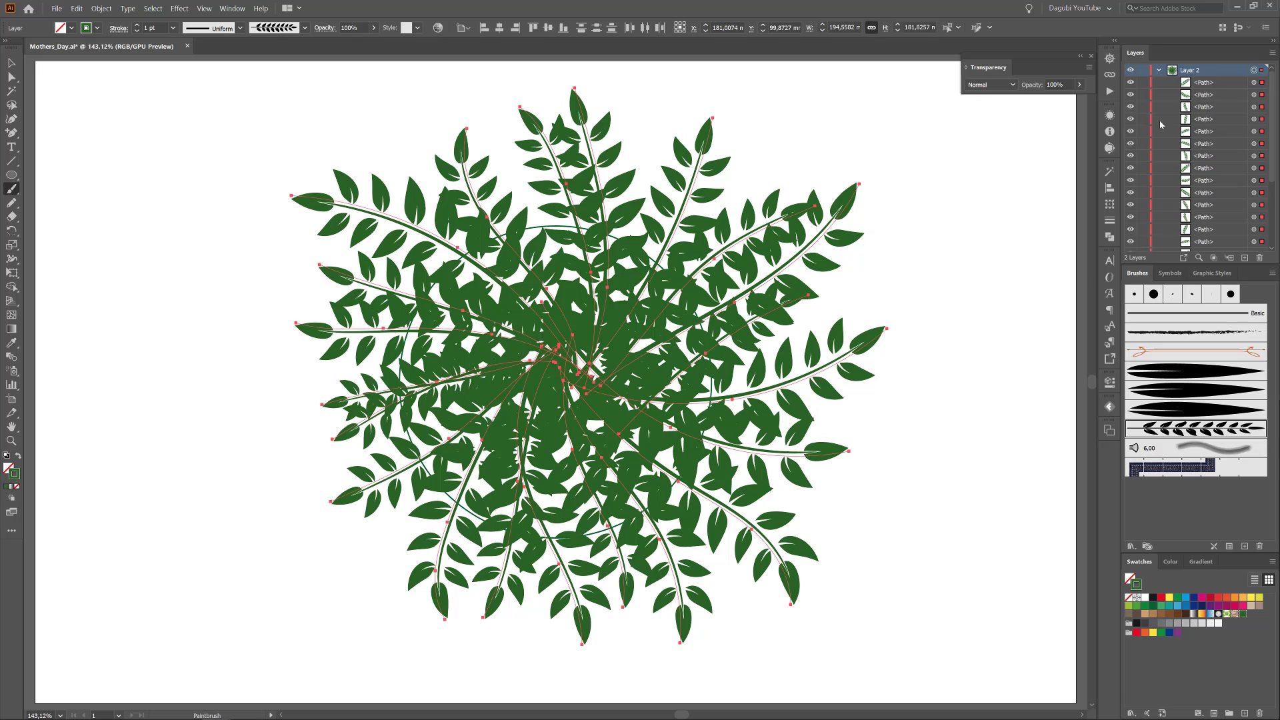
click(101, 9)
click(108, 57)
key(ctrl+shift+a)
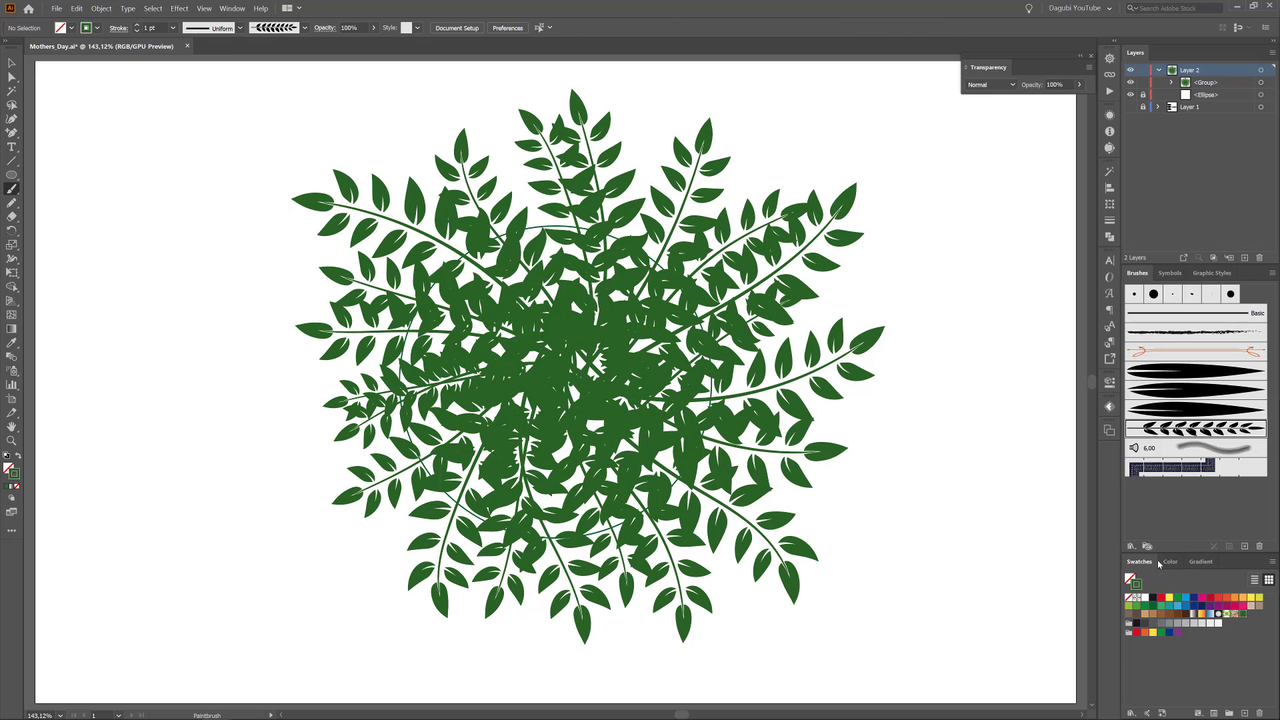
Paint a second set of branches in lighter green 508146, radiating from the center over the dark green group
click(1174, 561)
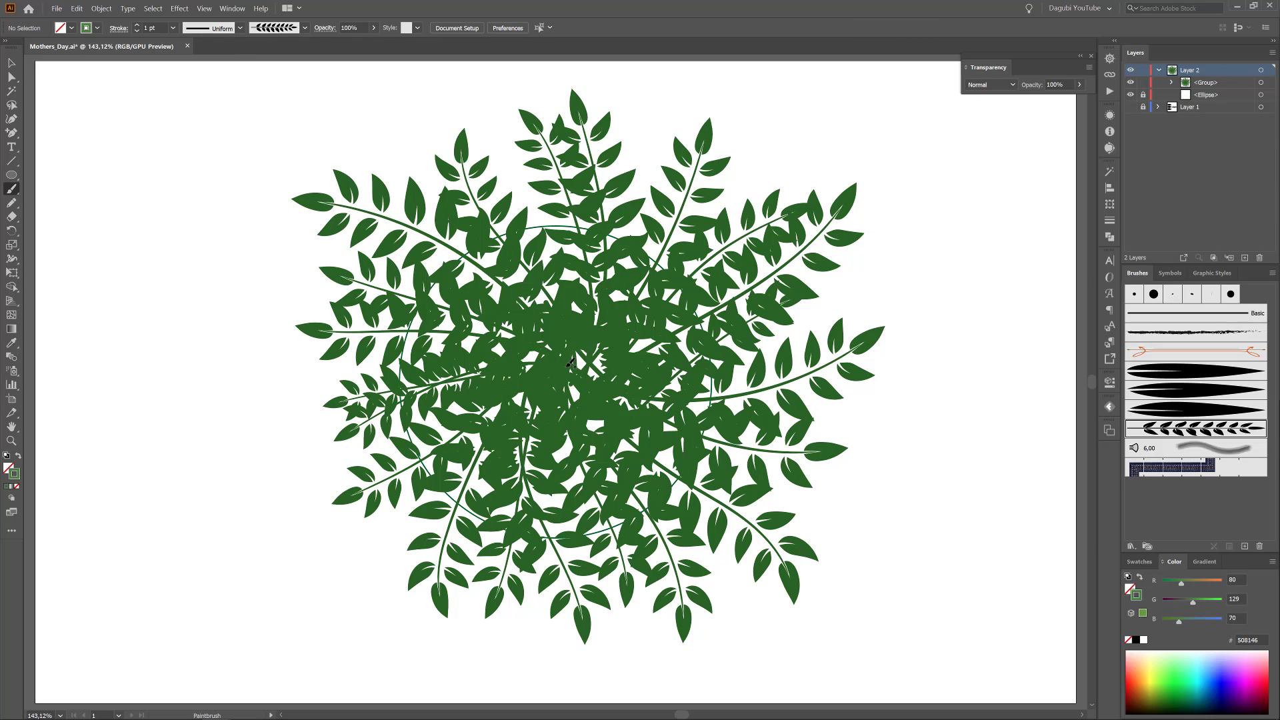
mouse_move(571, 365)
mouse_down()
mouse_move(560, 110)
mouse_move(704, 178)
mouse_up()
drag(549, 391, 786, 232)
mouse_move(574, 365)
mouse_down()
mouse_move(882, 273)
mouse_move(720, 571)
mouse_up()
mouse_move(594, 372)
mouse_down()
mouse_move(632, 624)
mouse_move(347, 552)
mouse_up()
drag(553, 357, 294, 367)
drag(514, 374, 314, 491)
drag(534, 342, 358, 202)
drag(560, 314, 410, 179)
drag(575, 293, 517, 110)
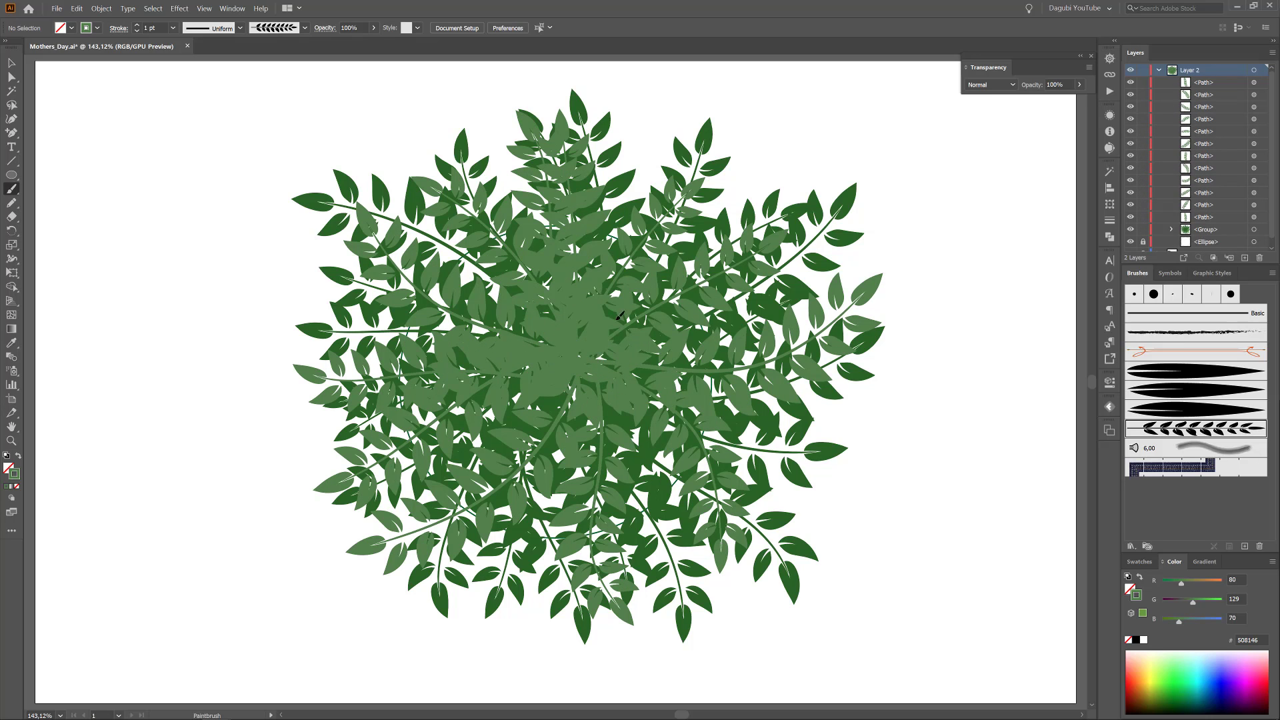
drag(618, 319, 760, 157)
drag(594, 376, 696, 598)
drag(626, 367, 808, 444)
Collect all the loose 508146 green branch paths into a new sublayer
click(1227, 83)
scroll(1229, 103, down, 2)
shift+click(1230, 209)
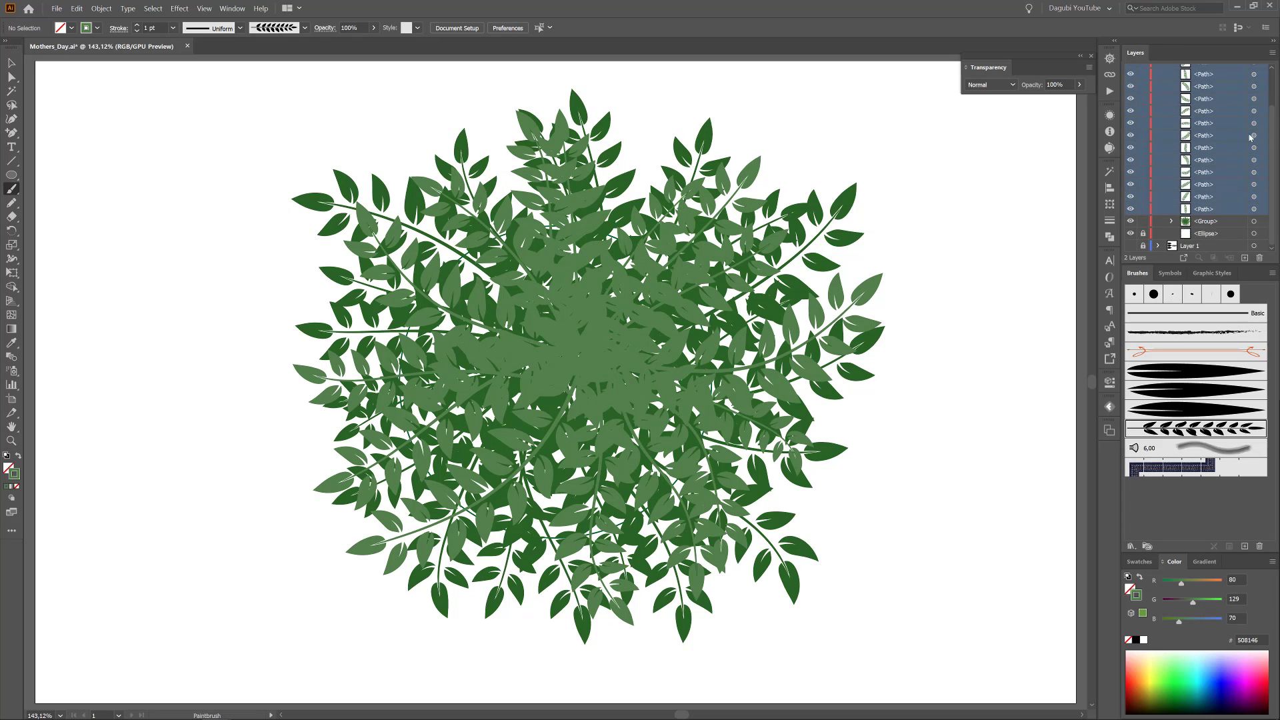
click(1271, 52)
click(1200, 150)
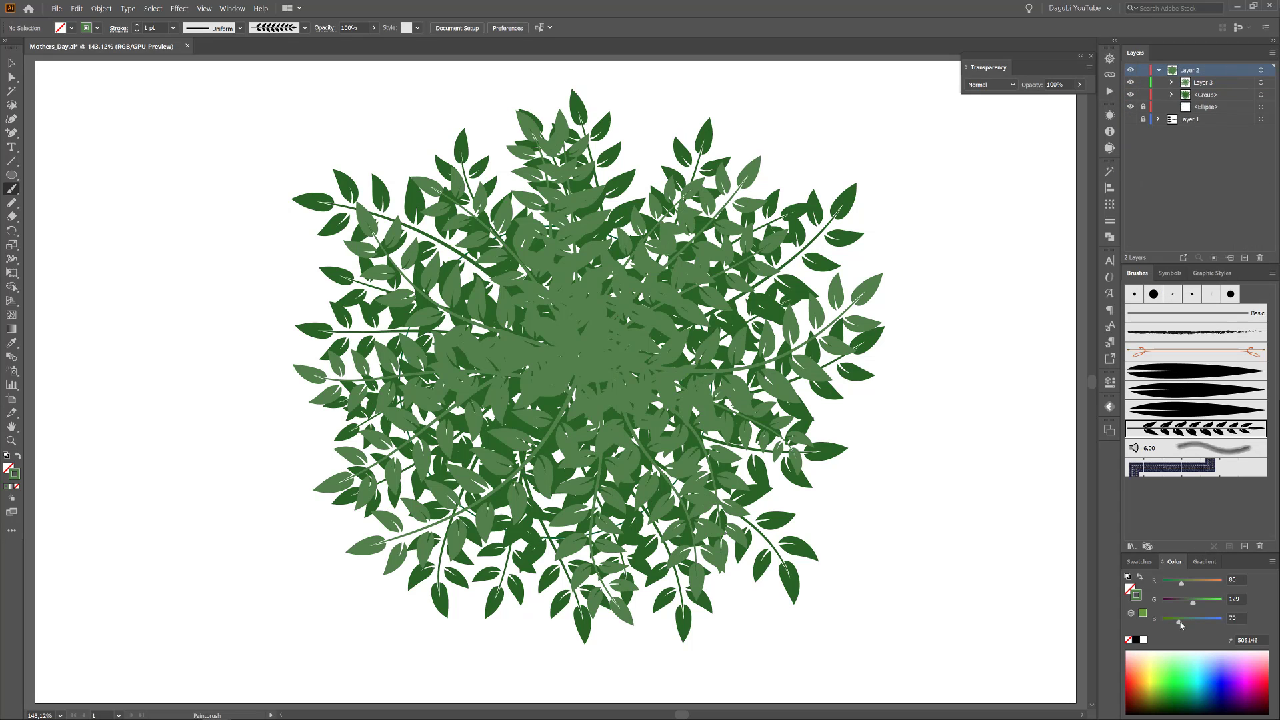
Paint a third set of radiating branches in paler green 759c6d over the previous foliage
drag(631, 147, 597, 374)
drag(737, 219, 603, 353)
drag(834, 274, 643, 360)
drag(787, 537, 607, 376)
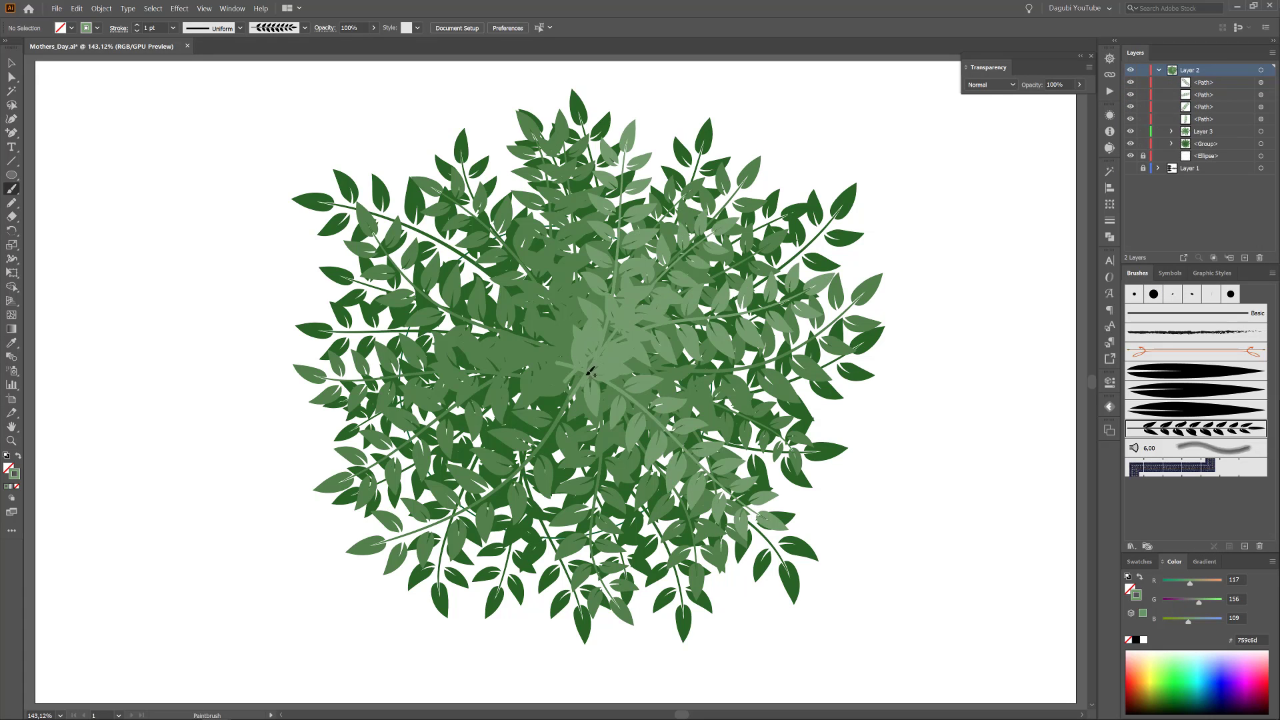
drag(563, 643, 581, 373)
drag(425, 486, 554, 383)
drag(265, 323, 545, 355)
drag(467, 127, 567, 347)
drag(660, 79, 600, 350)
drag(811, 101, 620, 350)
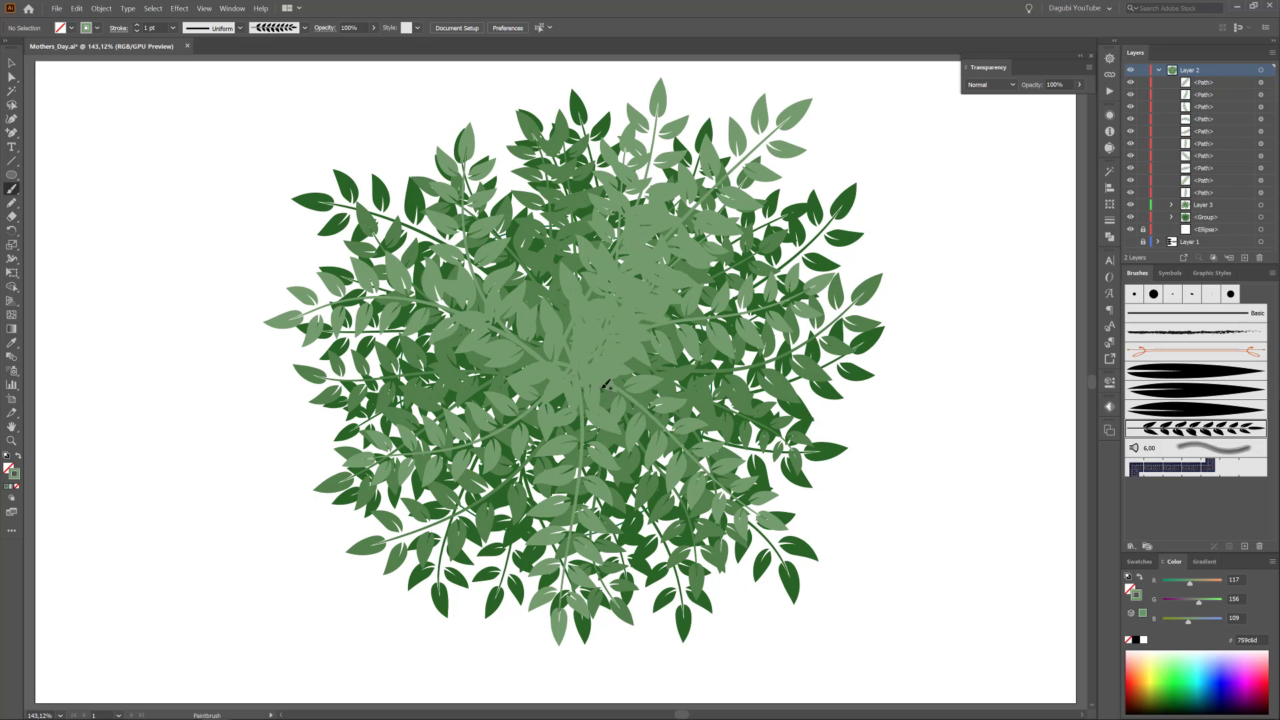
drag(863, 417, 627, 371)
drag(633, 620, 606, 373)
drag(366, 383, 540, 360)
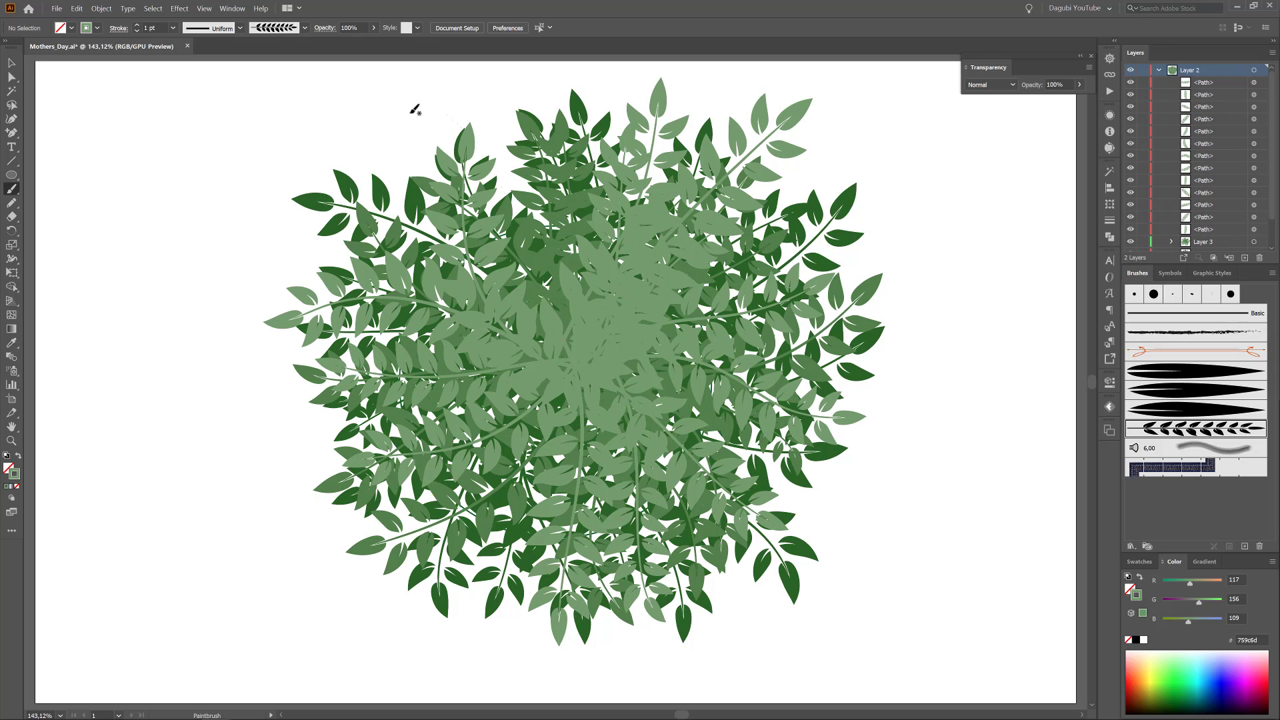
drag(457, 126, 567, 304)
Collect the loose 759c6d green branch paths into their own new sublayer
click(1237, 82)
scroll(1234, 134, down, 2)
shift+click(1226, 192)
click(1271, 54)
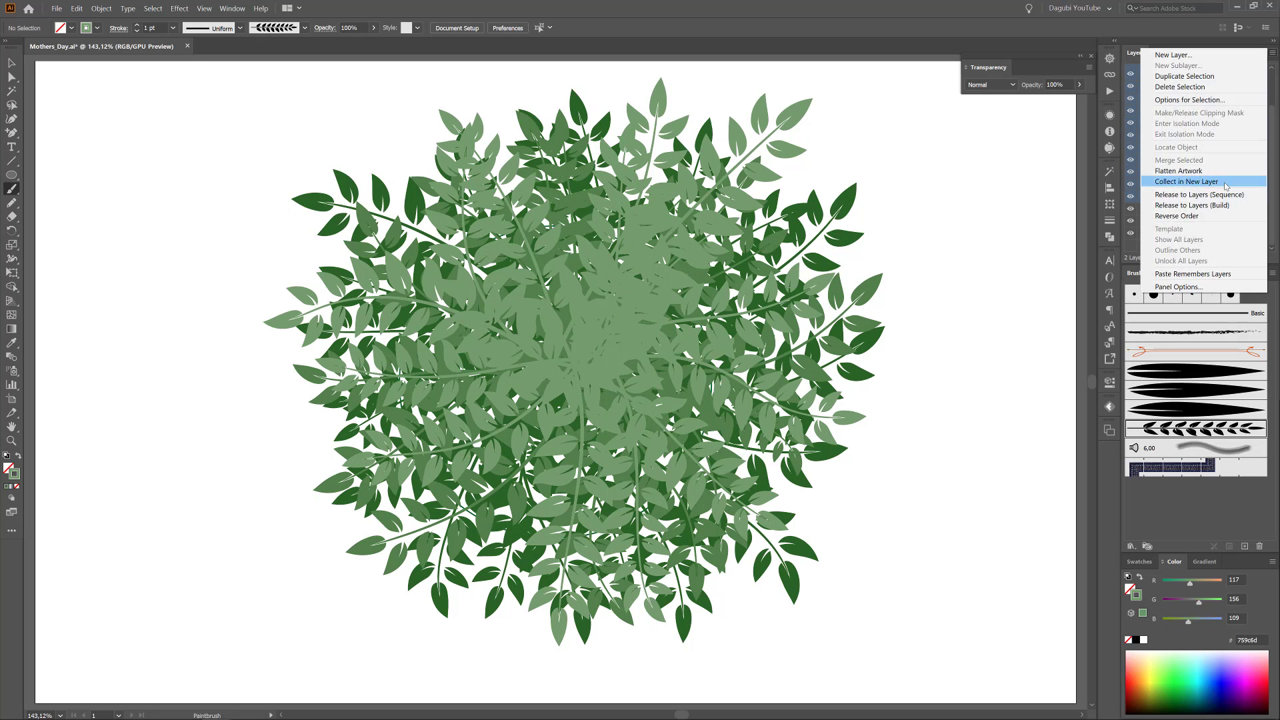
click(1210, 180)
Paint a fourth set of radiating branches in the palest green a3bd9e on top of the foliage
mouse_move(592, 340)
mouse_down()
mouse_move(876, 204)
mouse_move(875, 352)
mouse_move(800, 612)
mouse_up()
mouse_move(607, 334)
mouse_down()
mouse_move(440, 581)
mouse_move(320, 395)
mouse_move(334, 270)
mouse_move(417, 144)
mouse_up()
mouse_move(583, 340)
mouse_down()
mouse_move(573, 115)
mouse_move(683, 152)
mouse_move(752, 446)
mouse_up()
drag(593, 361, 428, 495)
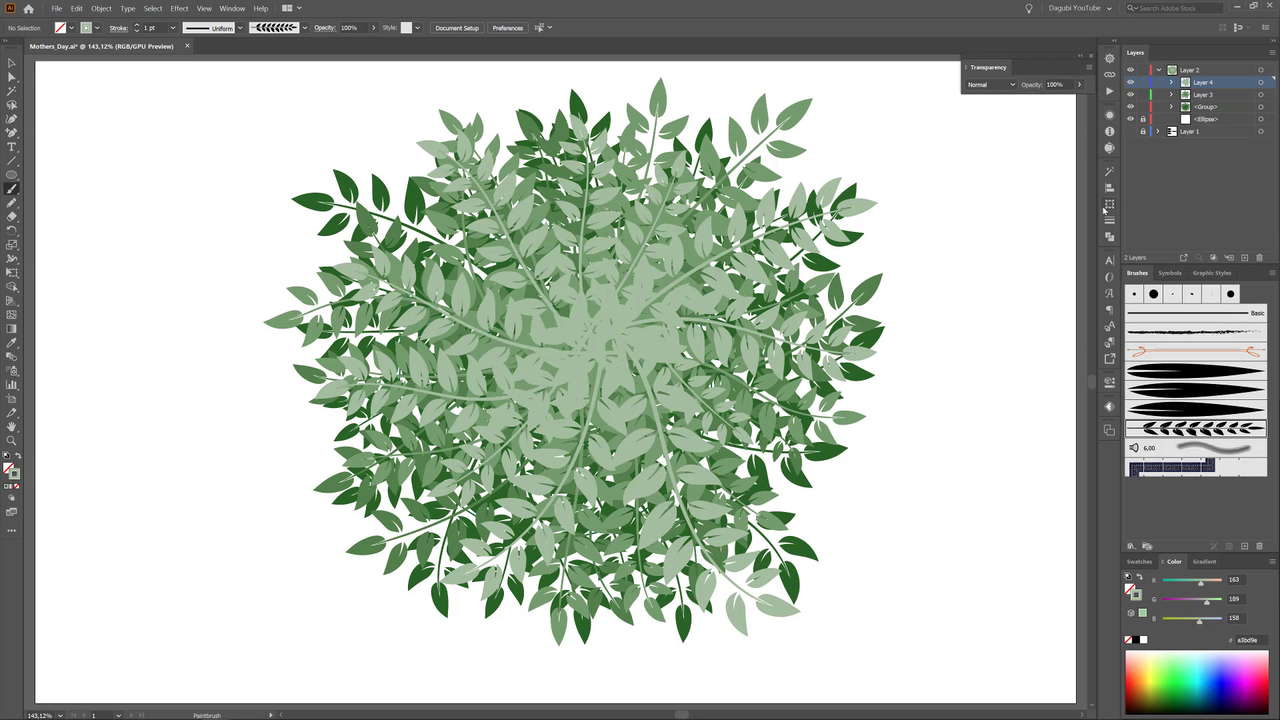
Check Layer 4's contents and select all palest green branches with the Magic Wand, matching stroke color at tolerance 0
click(1172, 82)
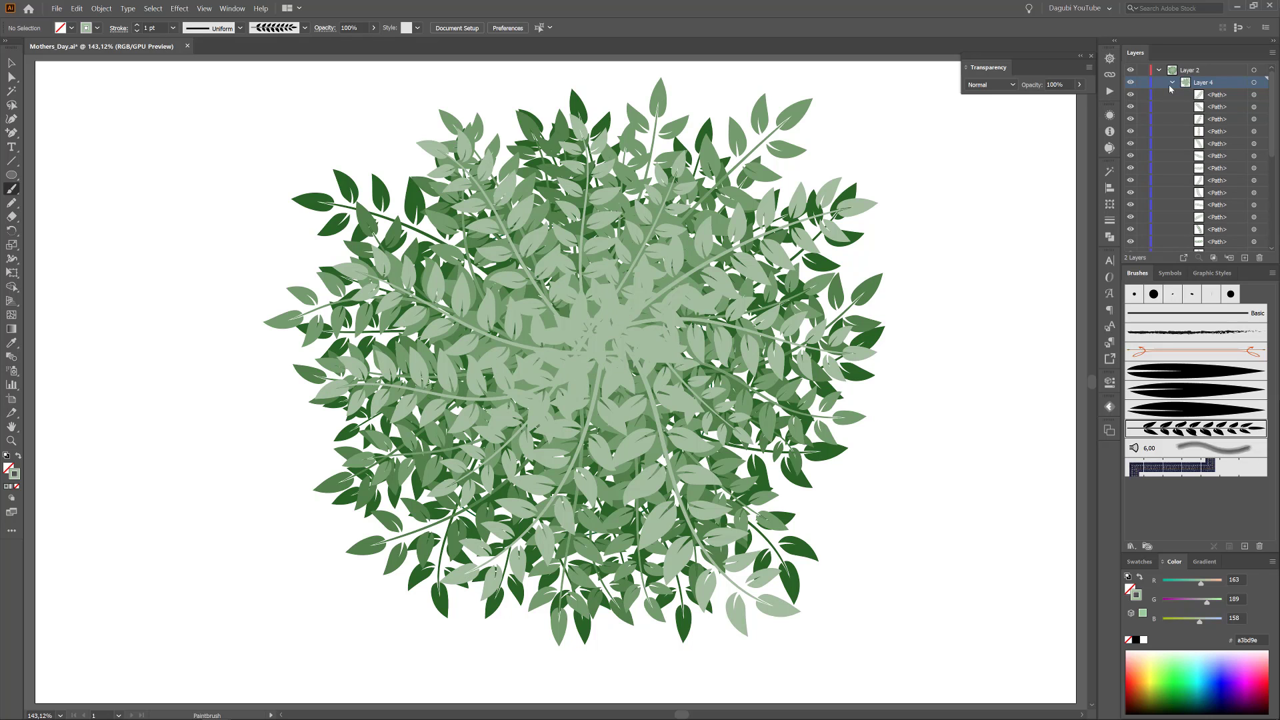
click(1172, 82)
click(1131, 82)
click(1131, 82)
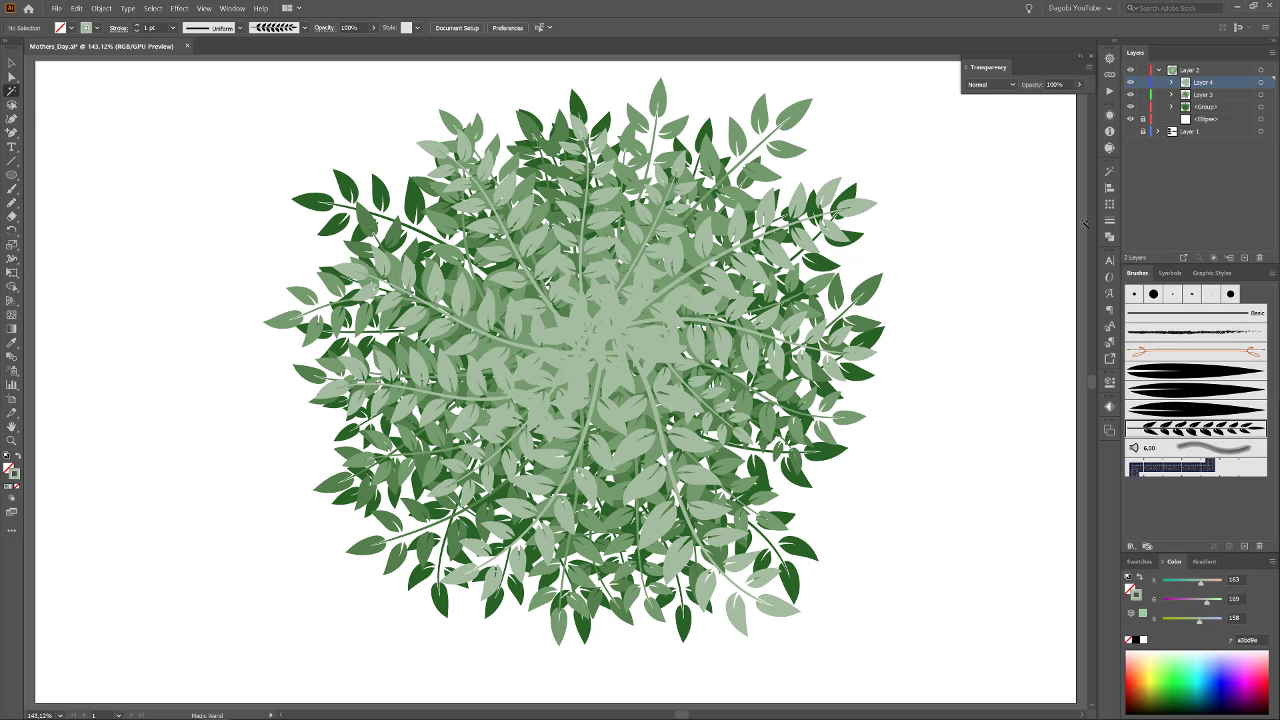
click(1109, 172)
click(692, 310)
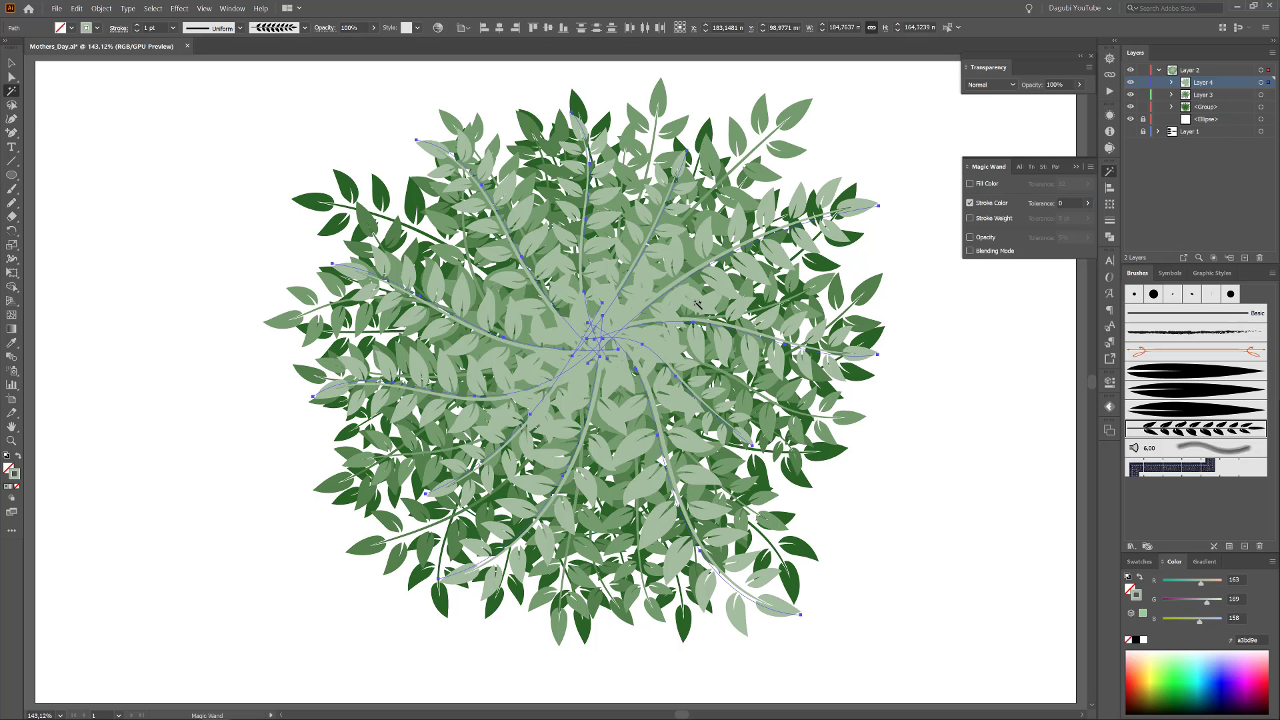
Move the selected palest green branches out of Layer 4 into Layer 2, pasted in place at the top and grouped
click(77, 9)
click(87, 44)
click(1200, 70)
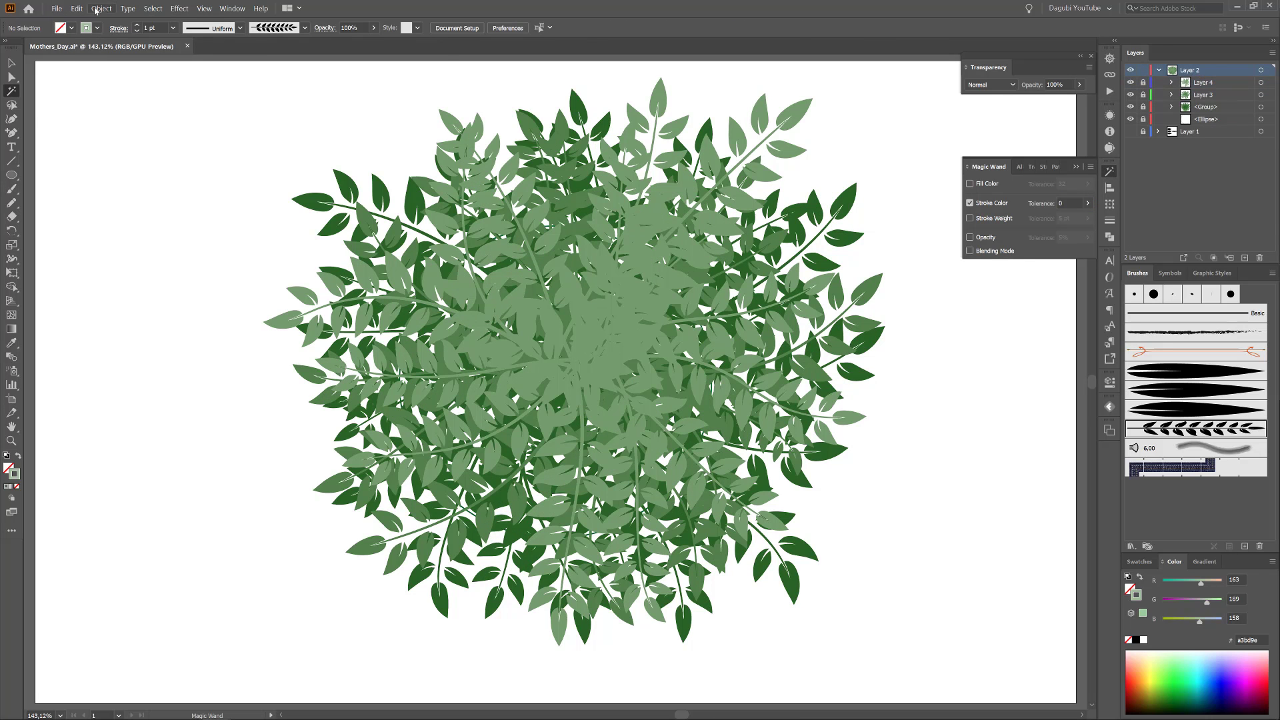
click(76, 9)
click(107, 96)
click(102, 9)
click(112, 54)
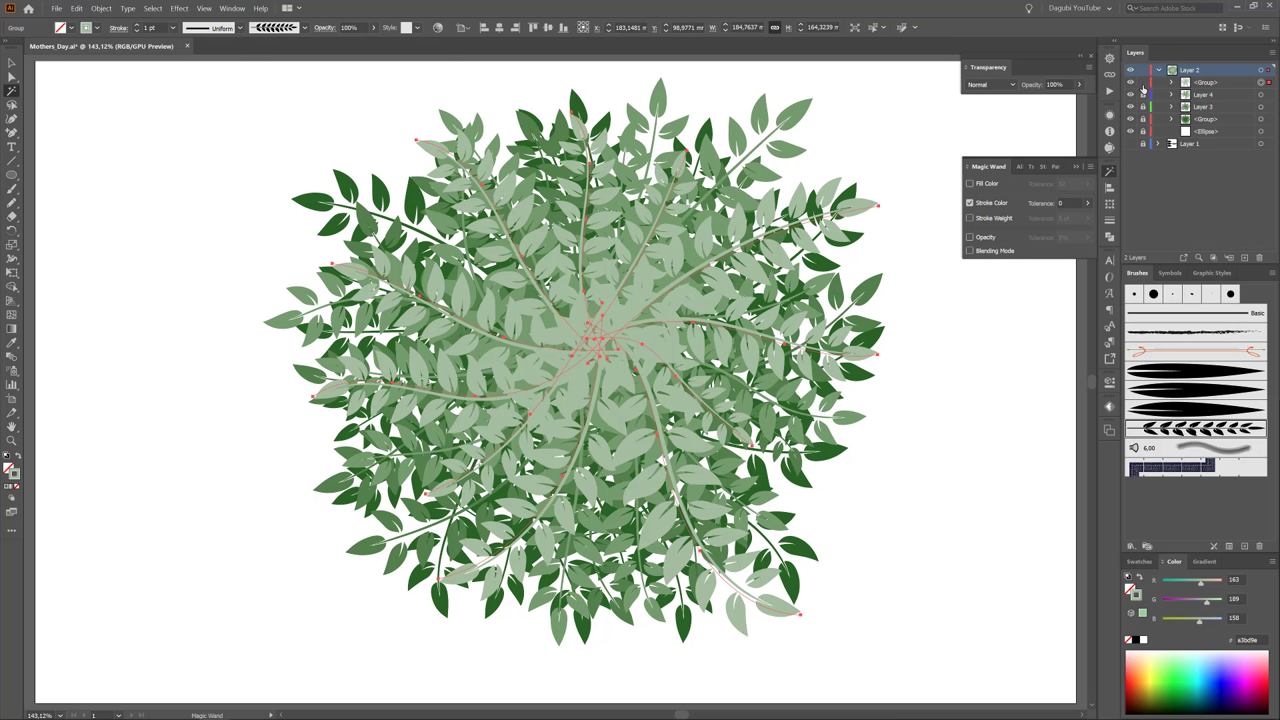
click(1033, 379)
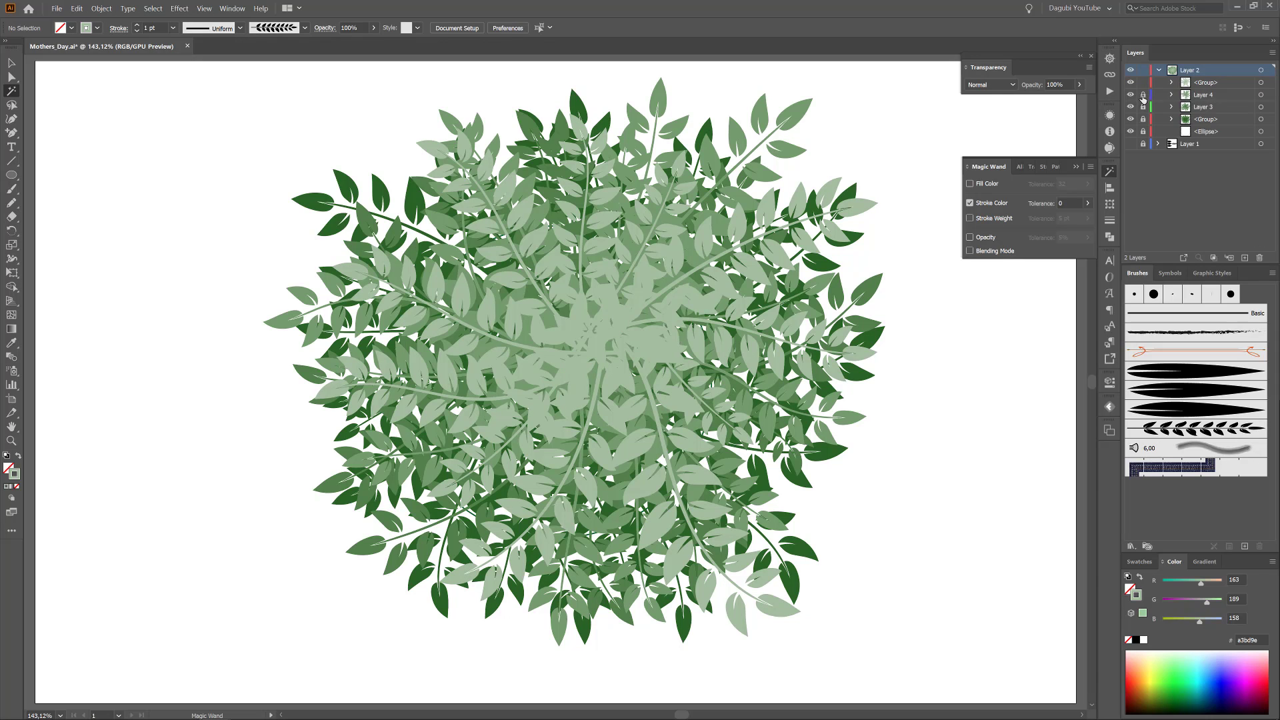
Shift all the foliage in Layer 2 slightly downward and add a new layer above it
click(1259, 70)
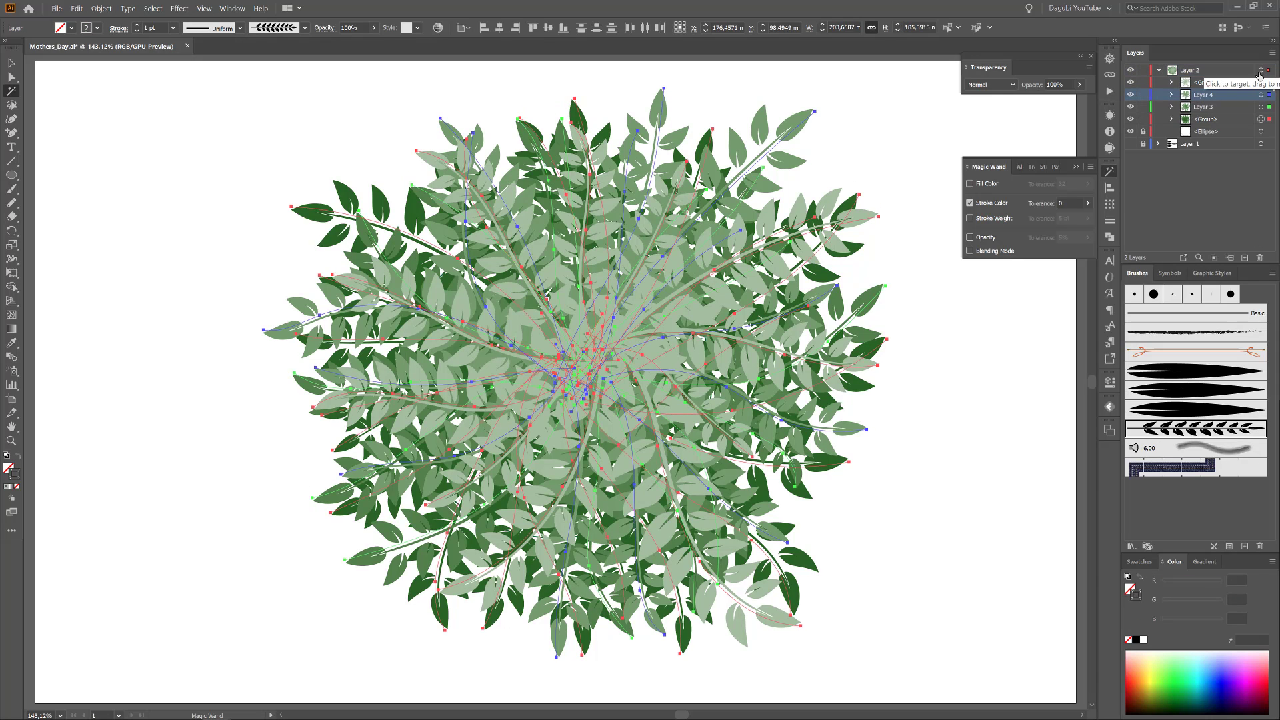
click(1143, 70)
click(1143, 82)
click(1157, 82)
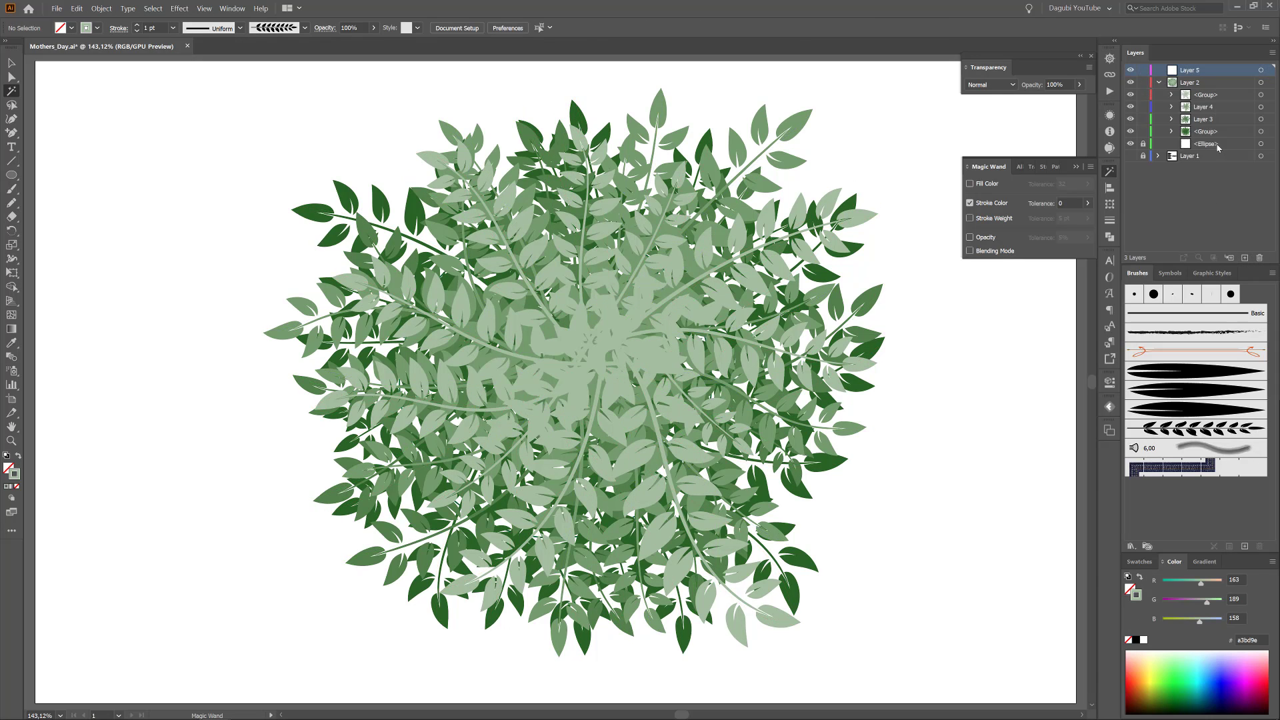
Unlock the ellipse at the bottom of Layer 2 and move it into Layer 5
click(1217, 145)
click(1143, 144)
drag(1201, 144, 1214, 70)
click(1158, 82)
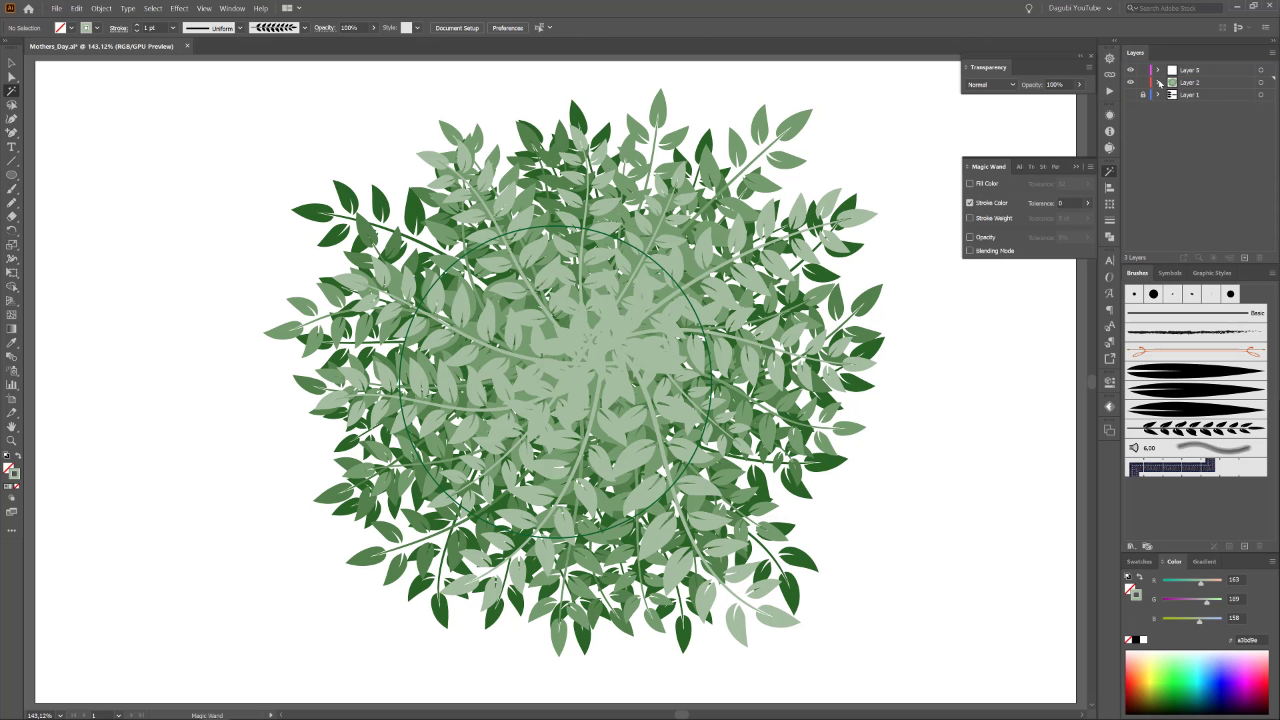
Move the circle to the center of the foliage and give it the default white fill and black stroke
click(711, 400)
click(12, 273)
drag(616, 397, 654, 377)
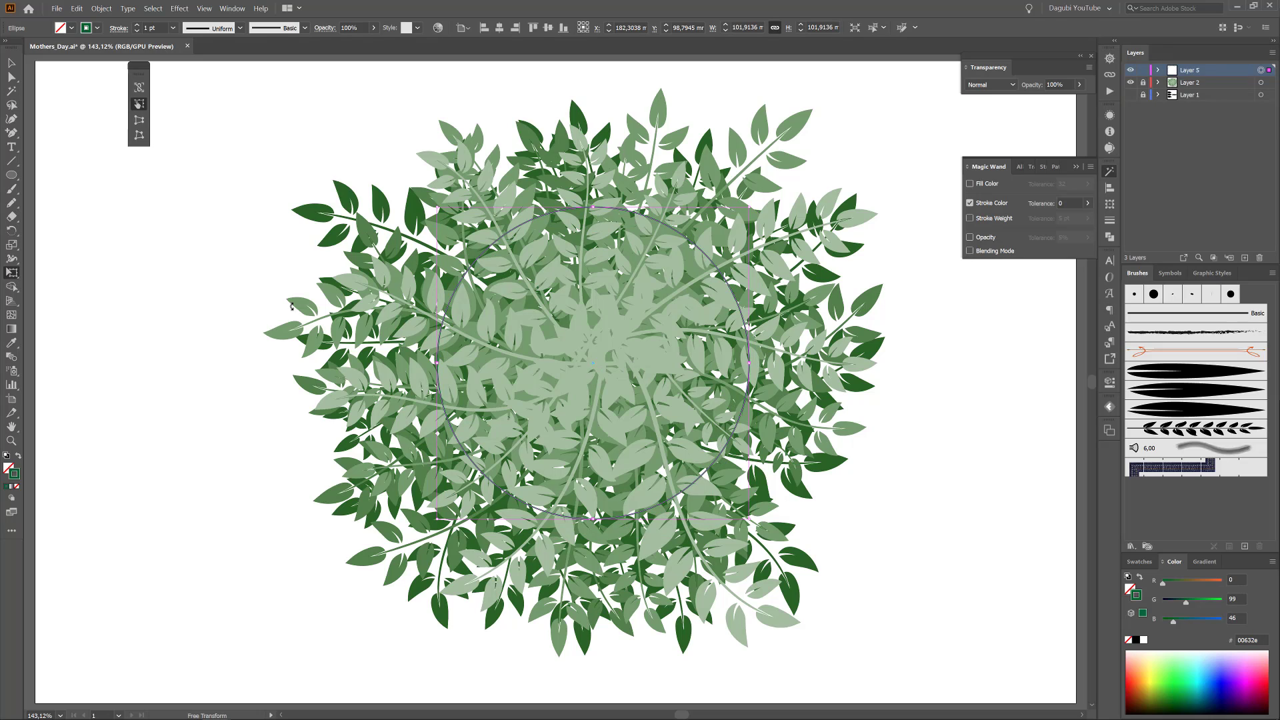
key(n)
key(d)
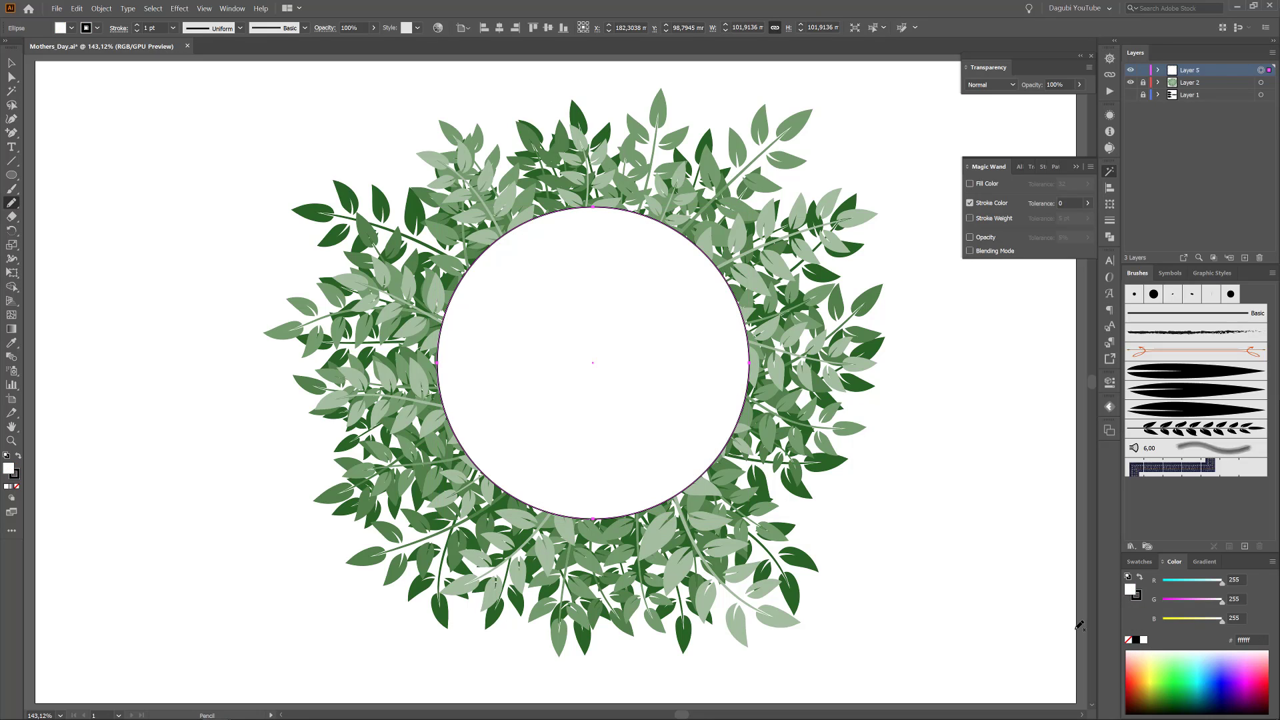
Lock the circle and draw a freehand Pencil line looping several times around its edge, about 105 by 103 mm
click(1159, 70)
key(ctrl+shift+a)
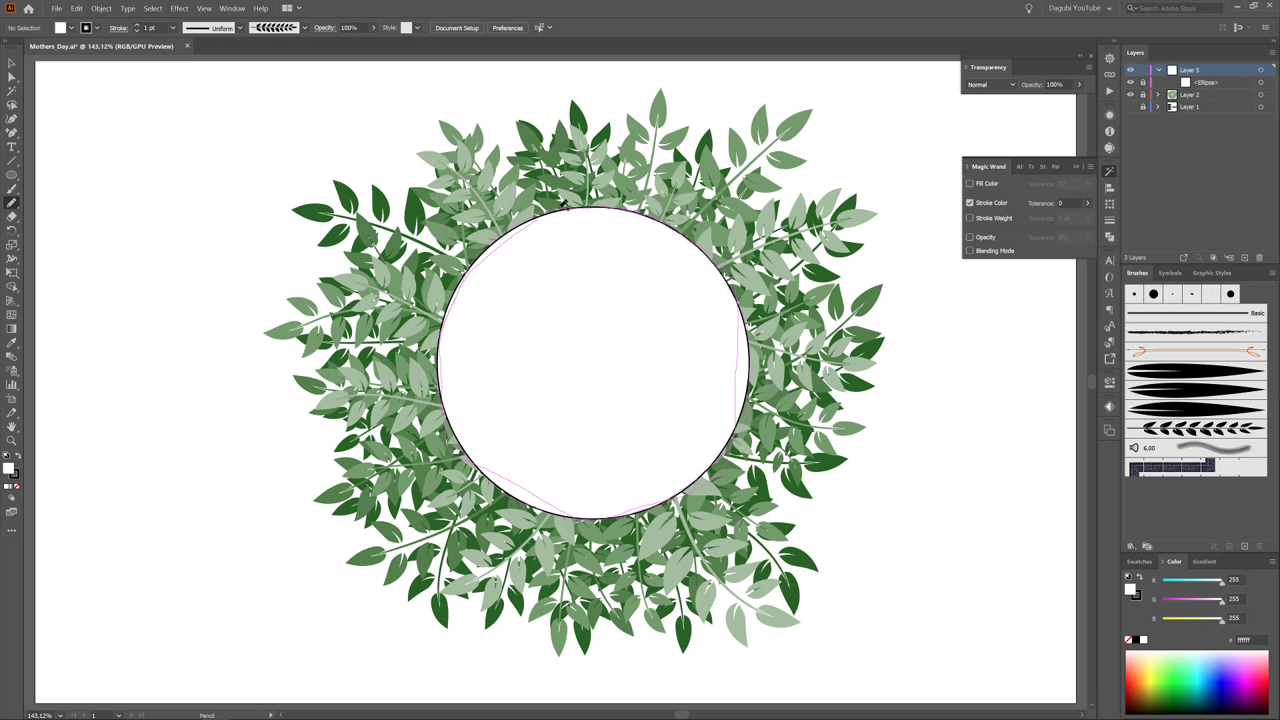
drag(549, 214, 542, 216)
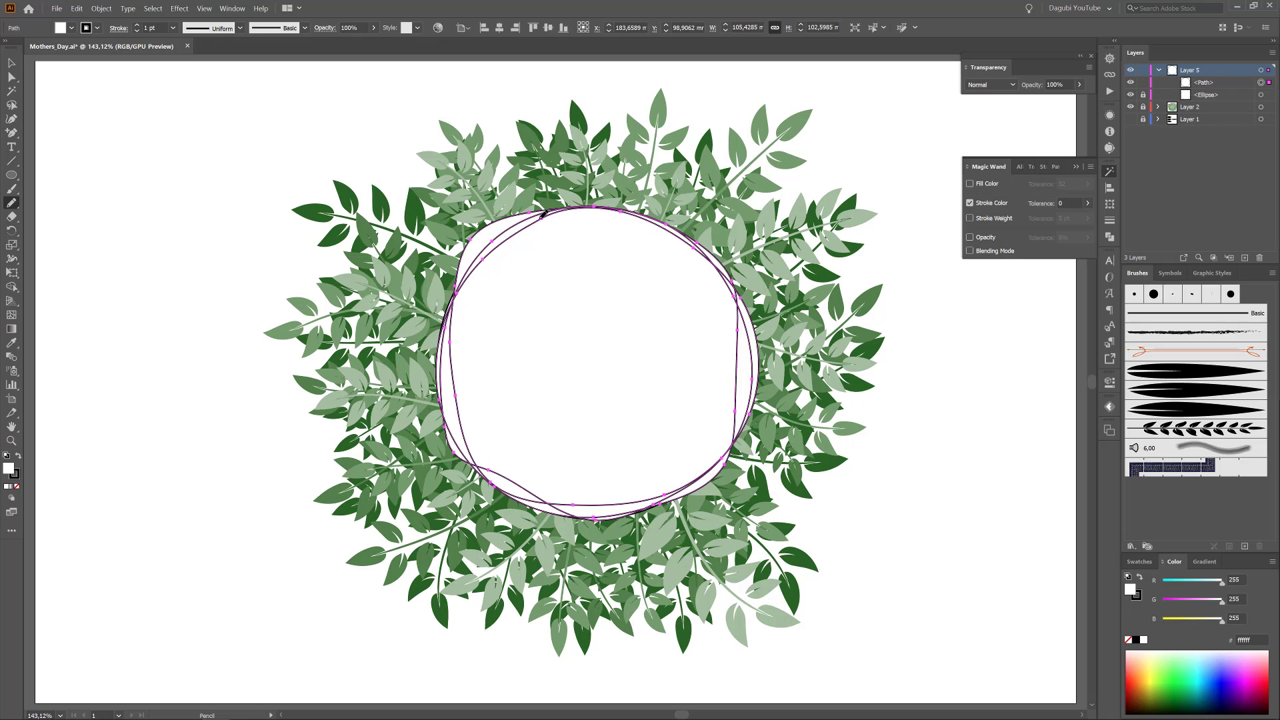
Undo the trial warps on the freehand loops and turn off the Detail and Simplify options of the Warp tool
drag(10, 262, 47, 272)
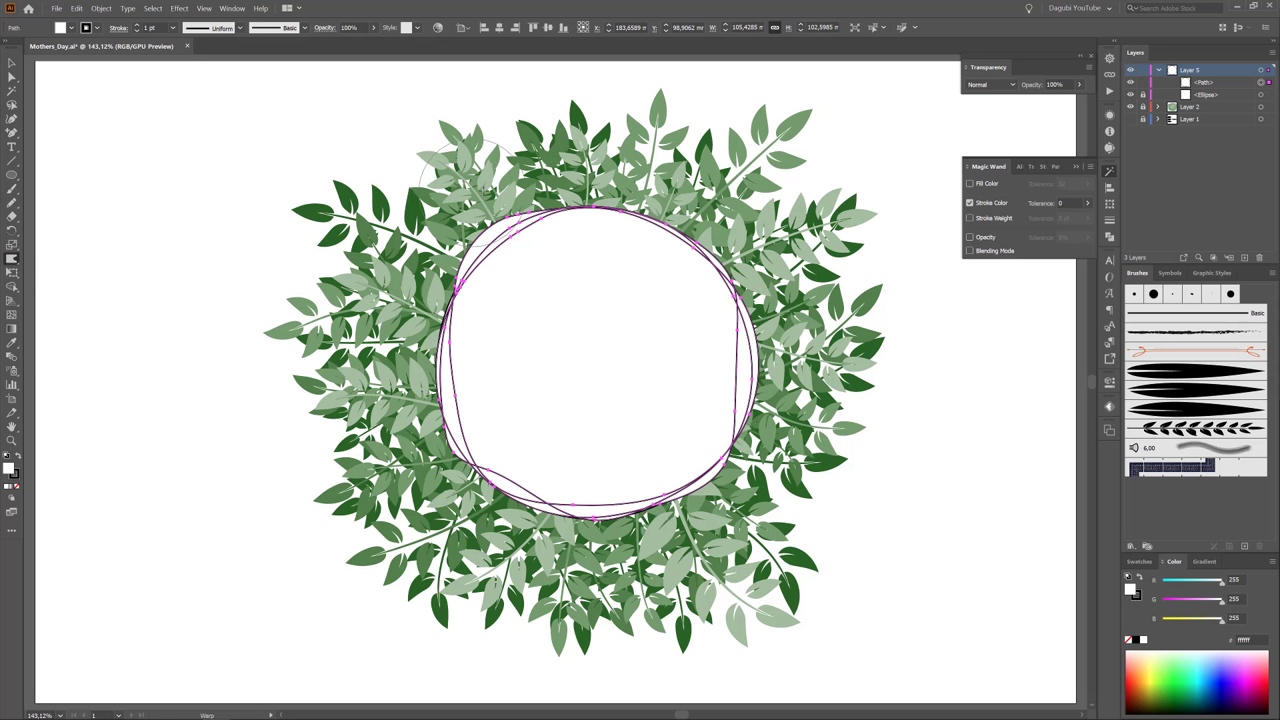
click(77, 9)
click(90, 19)
click(76, 10)
click(90, 20)
double_click(11, 259)
click(452, 191)
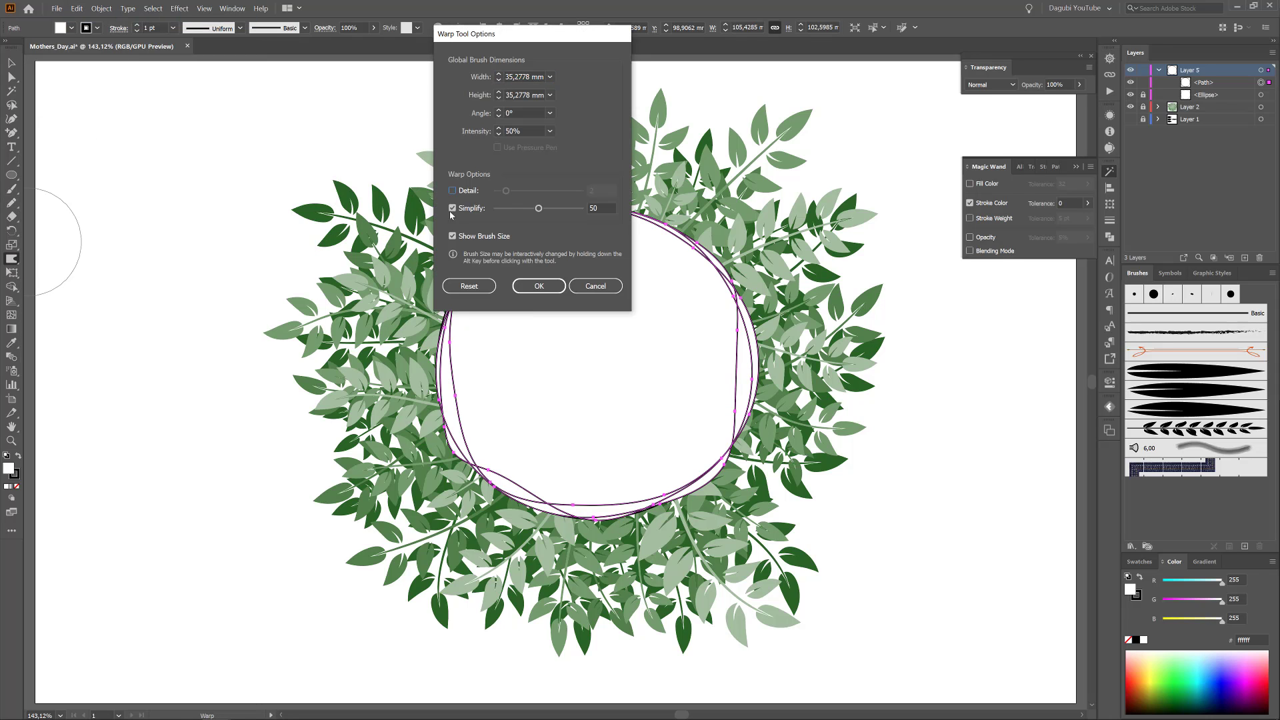
click(453, 208)
click(538, 287)
Warp the freehand loops into rounder curves around the circle, enlarging the warp brush, and adjust their right side
drag(445, 215, 465, 235)
drag(445, 448, 461, 437)
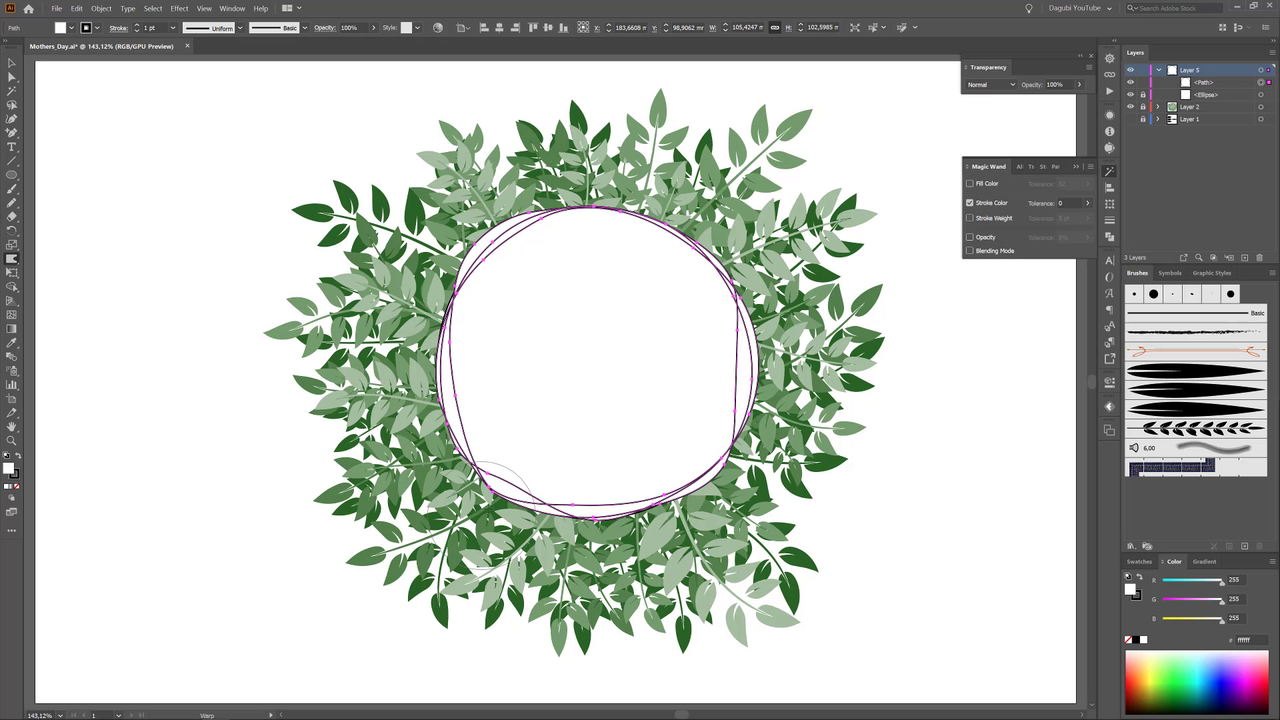
drag(729, 484, 722, 474)
drag(693, 372, 704, 370)
alt+drag(602, 331, 652, 287)
drag(674, 229, 684, 212)
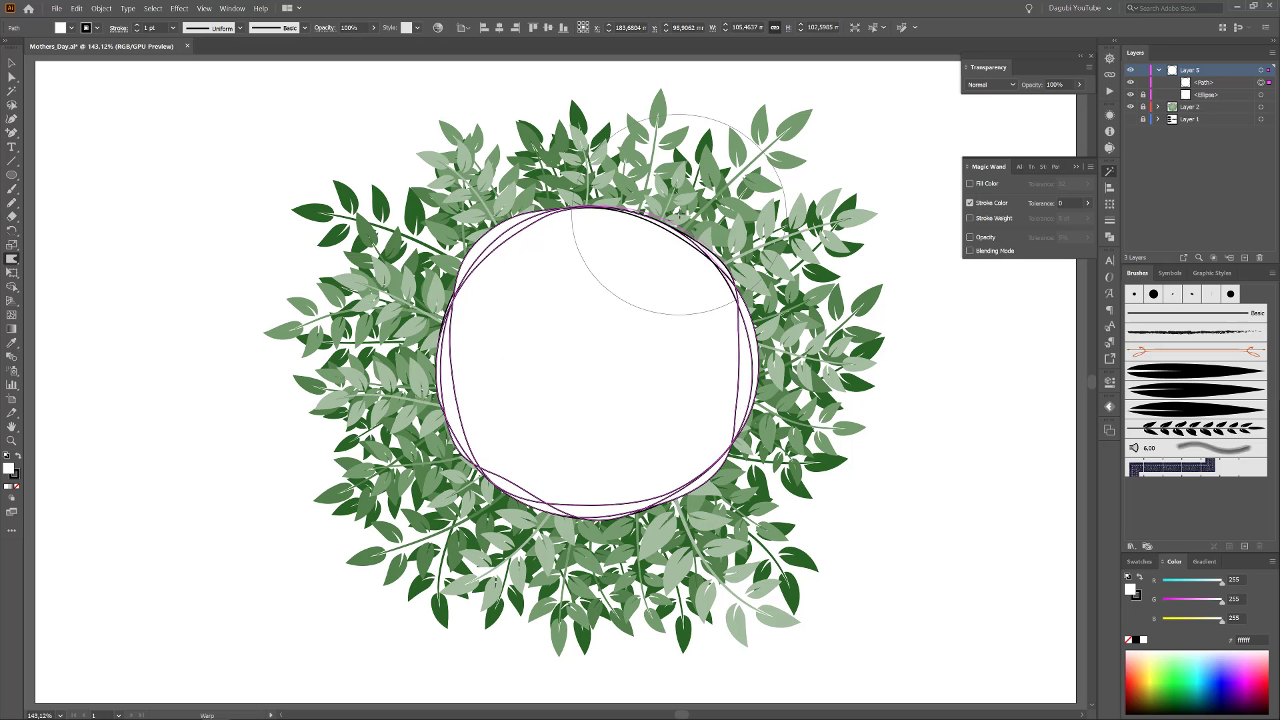
drag(543, 462, 535, 471)
click(11, 77)
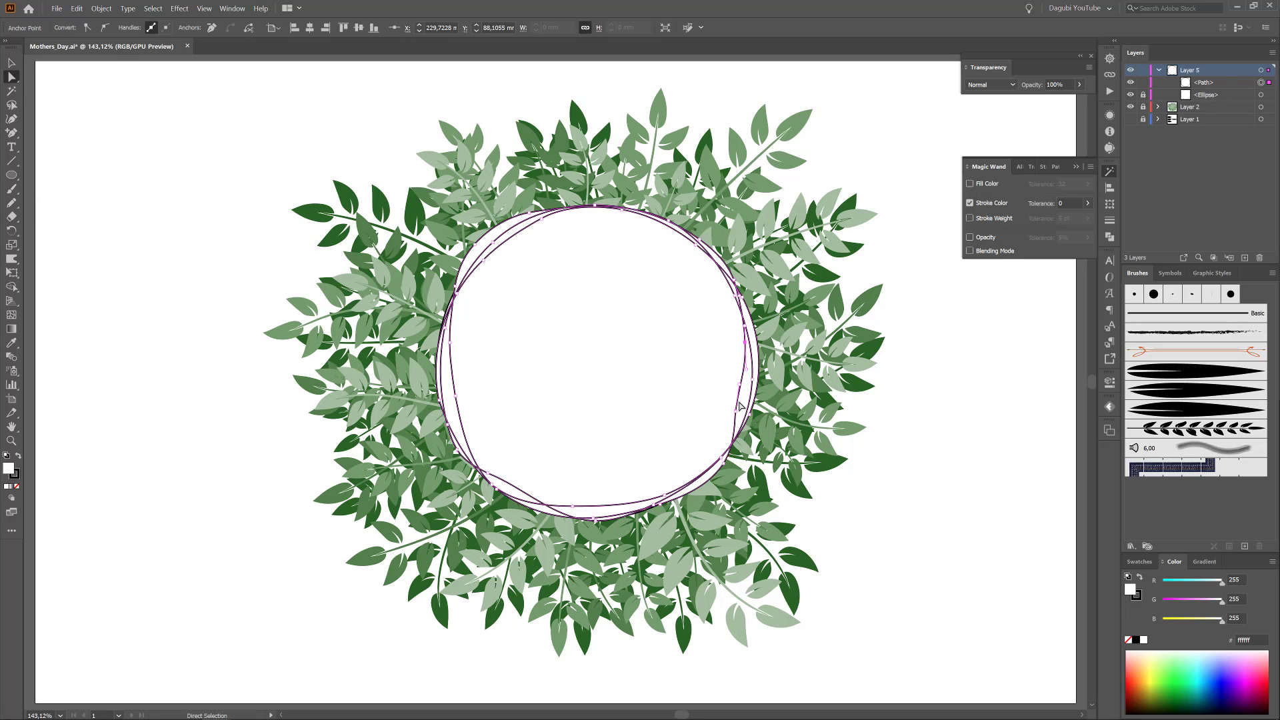
click(737, 414)
Apply a copper gradient from the Metals library to the looped path's stroke at 1.6 pt, keeping its fill white
click(1261, 82)
click(97, 28)
click(10, 101)
mouse_move(40, 212)
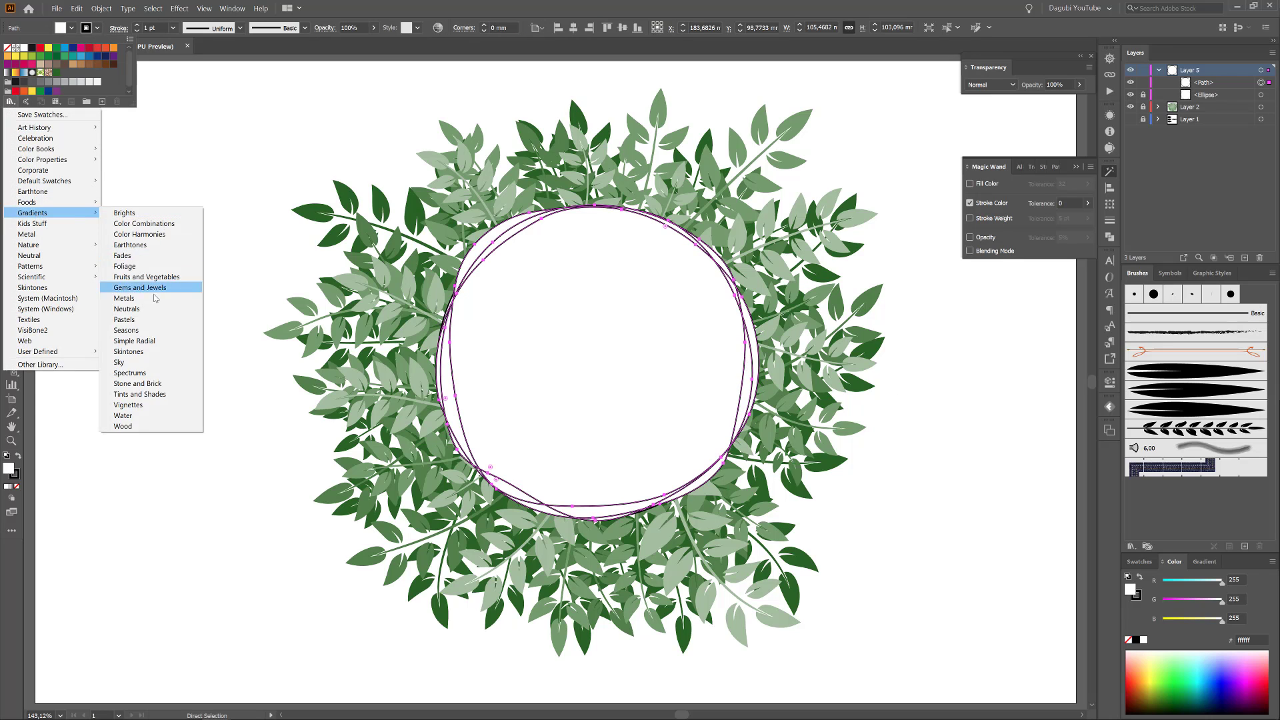
click(155, 298)
click(902, 149)
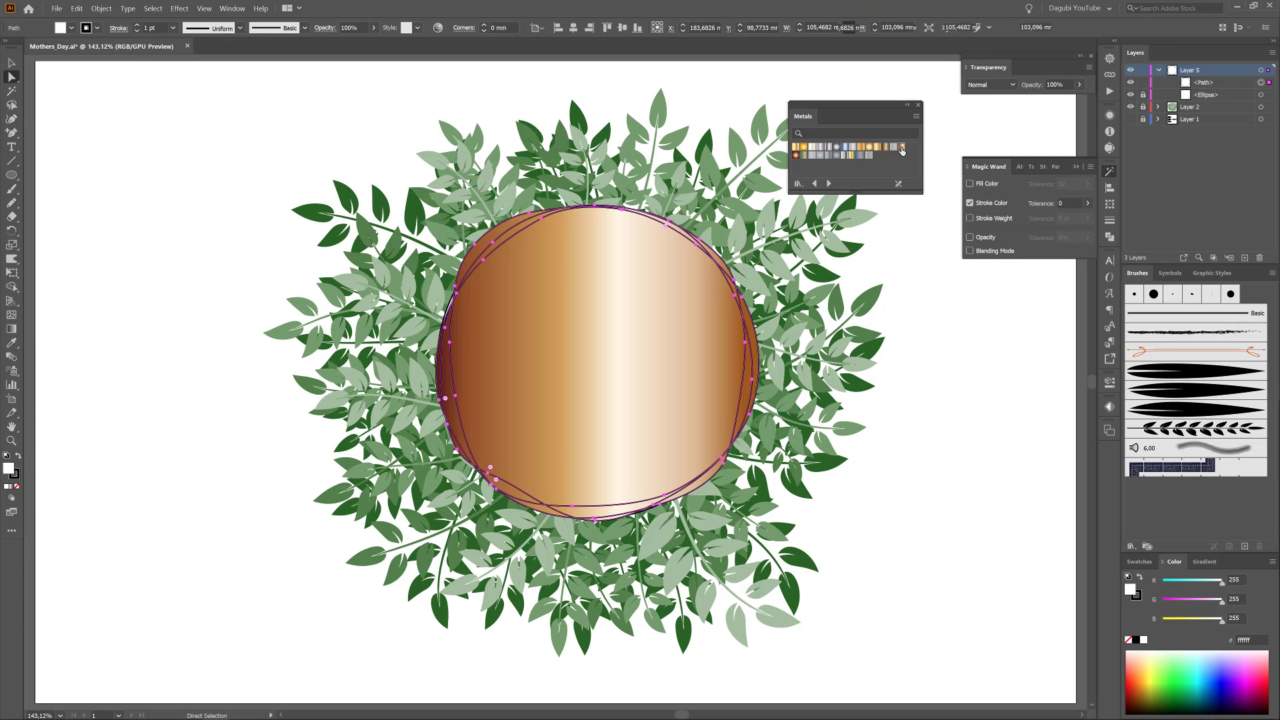
click(1144, 640)
key(x)
click(902, 149)
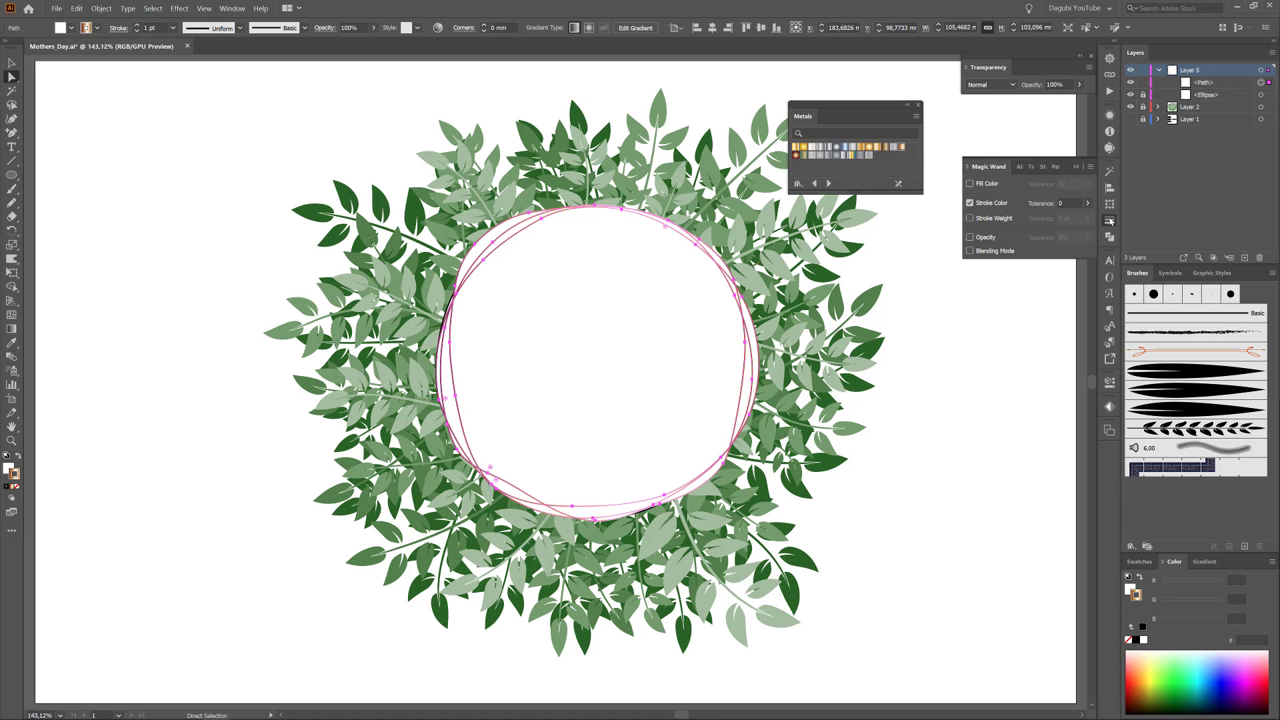
click(1110, 222)
click(1008, 184)
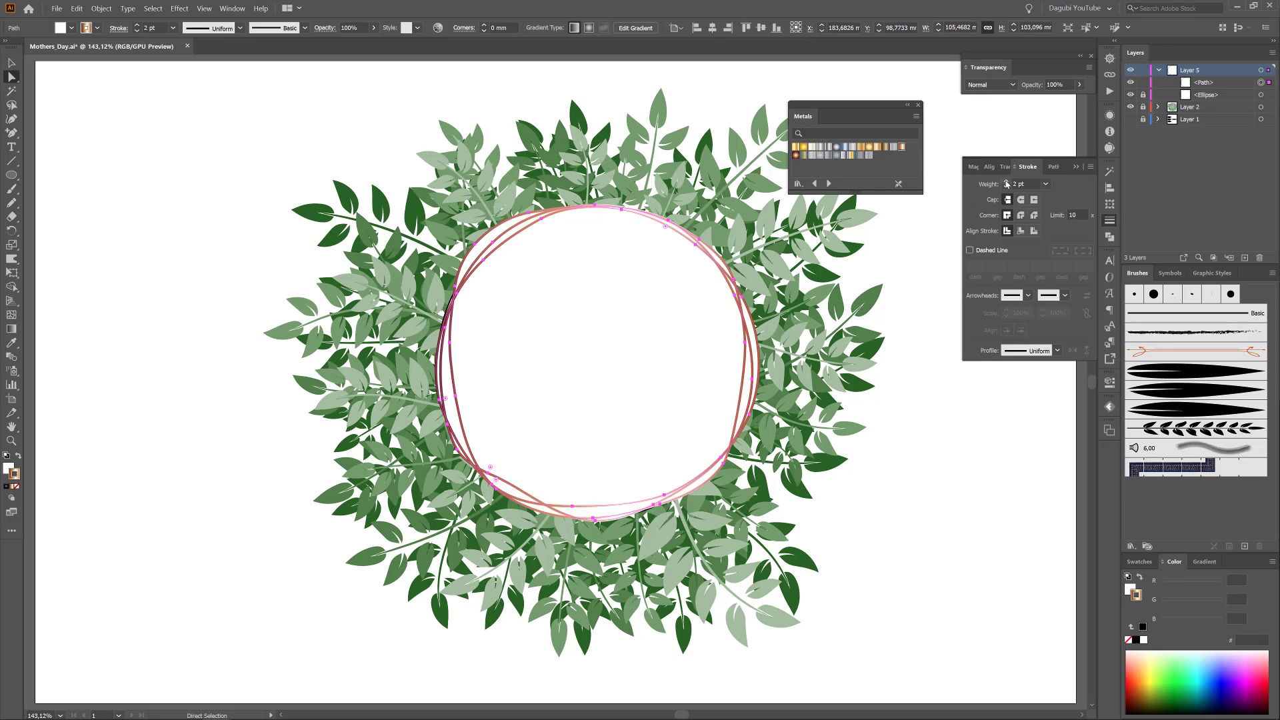
Fill the looped path with a white-to-black linear gradient running from lower right to upper left, midpoint at 87%, and deselect it
click(1130, 591)
click(1204, 562)
click(1146, 583)
scroll(1087, 631, up, 1)
click(1090, 606)
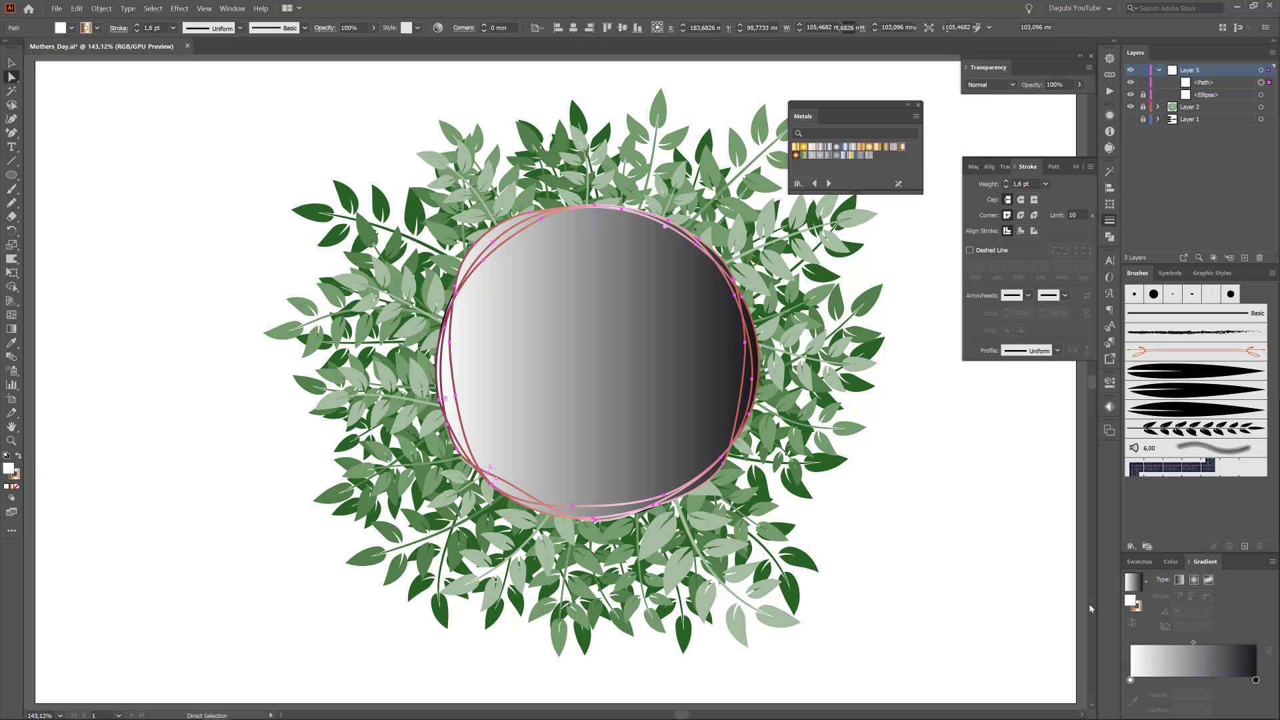
click(16, 331)
drag(742, 523, 417, 166)
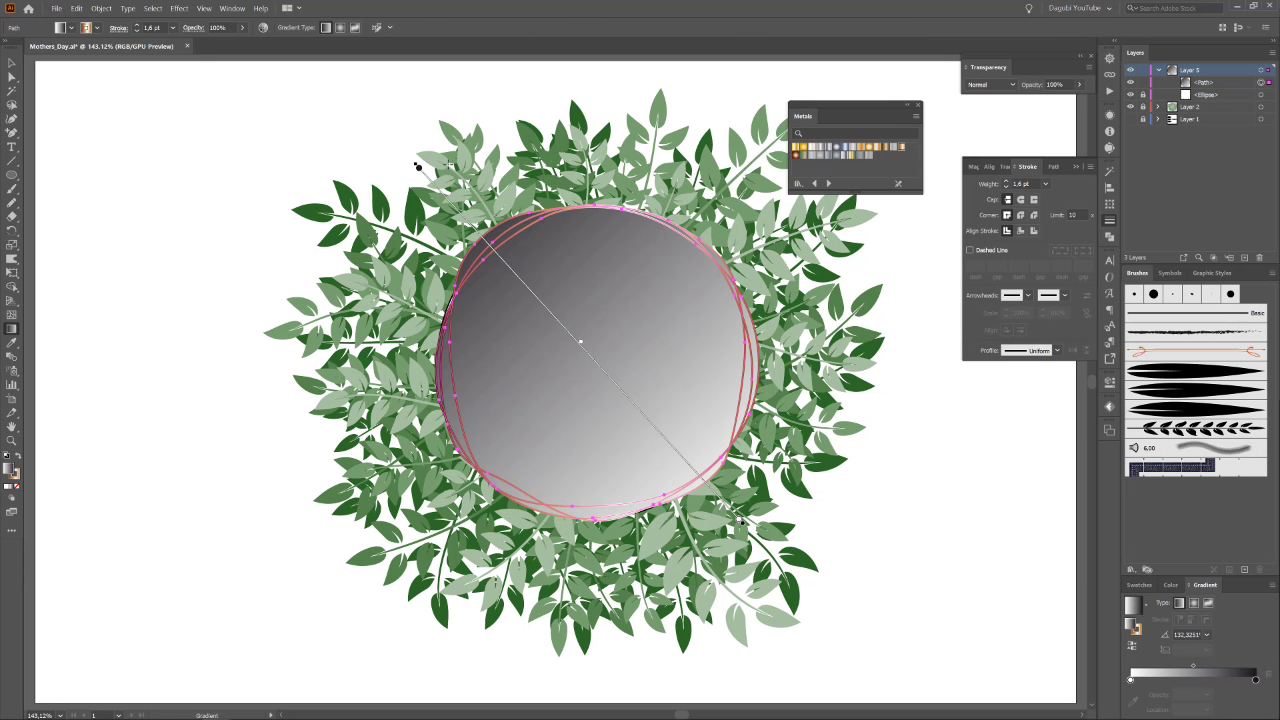
drag(1194, 667, 1241, 665)
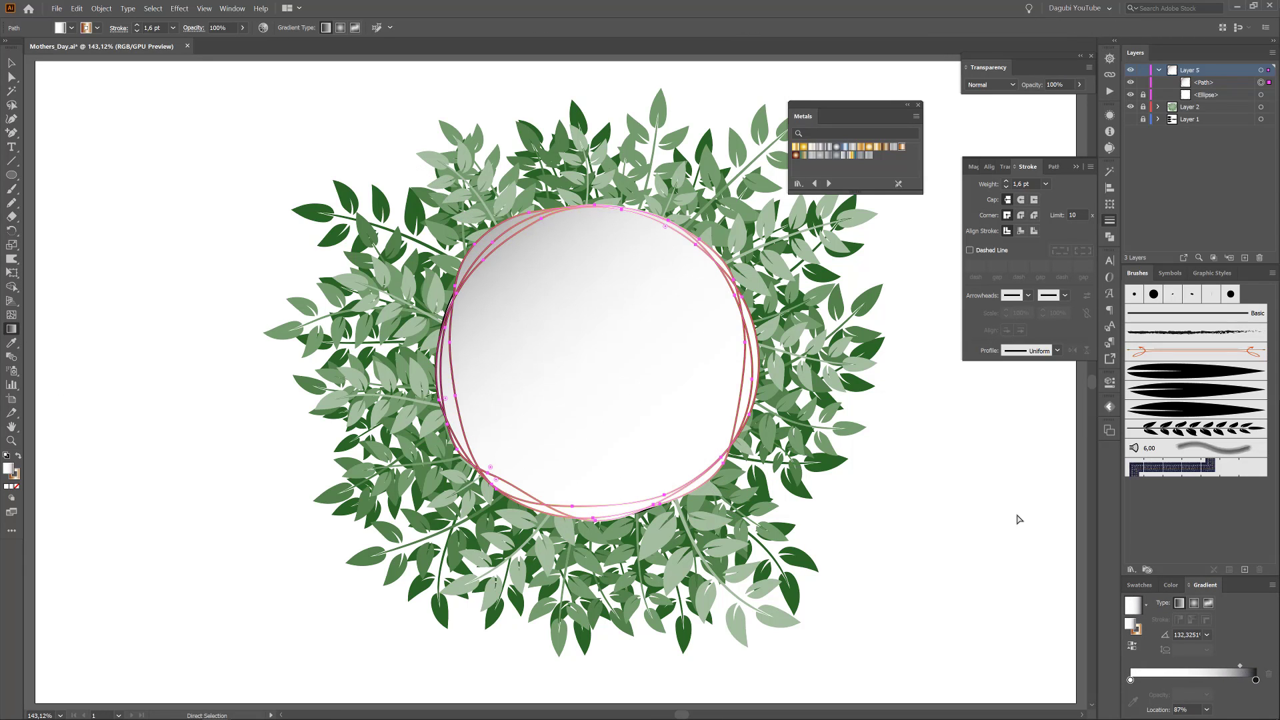
ctrl+click(1018, 518)
drag(922, 476, 841, 446)
key(ctrl+0)
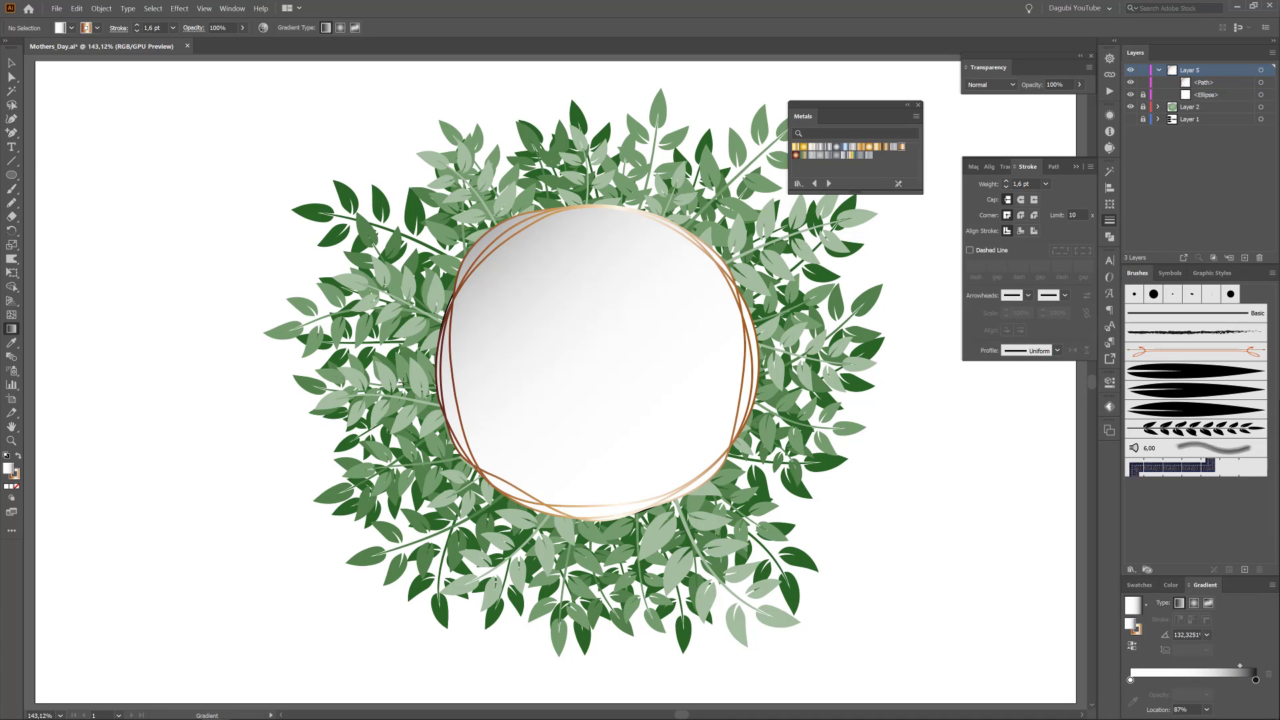
Lock Layer 5 and enter center-aligned text "Happy Mother's Day" on three lines inside the circle, on a new layer
click(10, 147)
click(1244, 257)
click(1159, 82)
click(1143, 82)
click(516, 294)
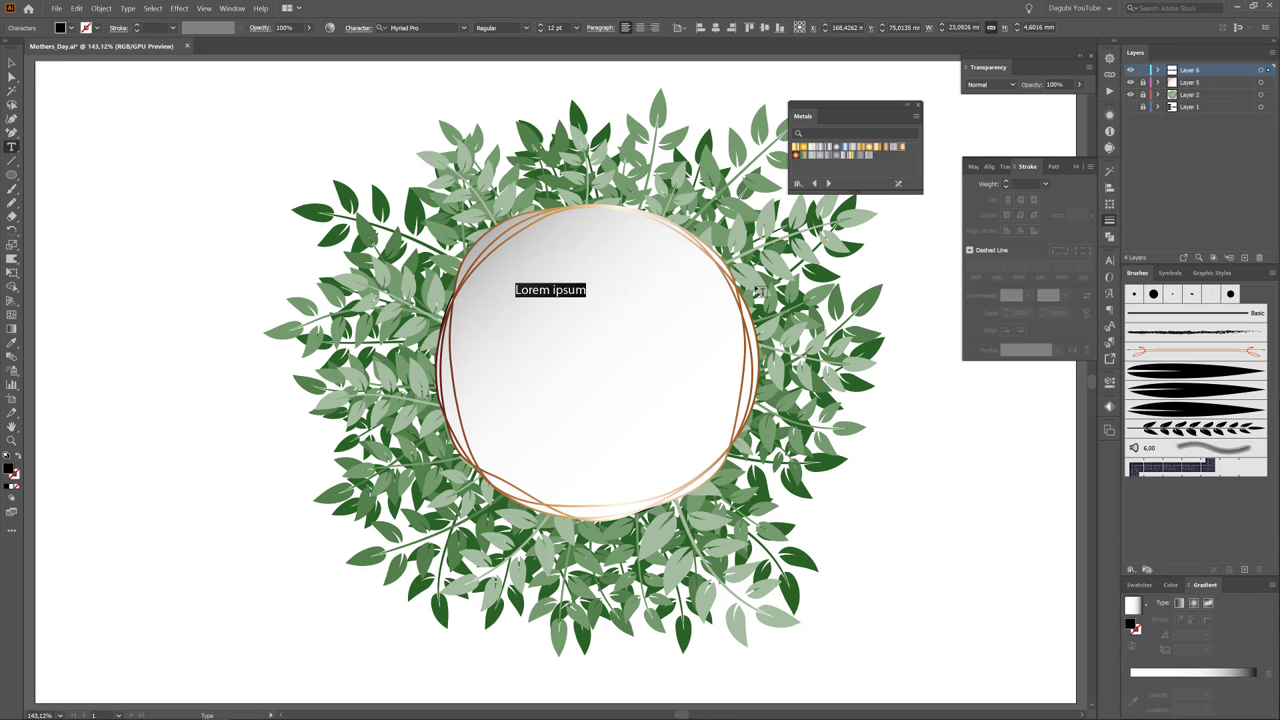
text(Happy)
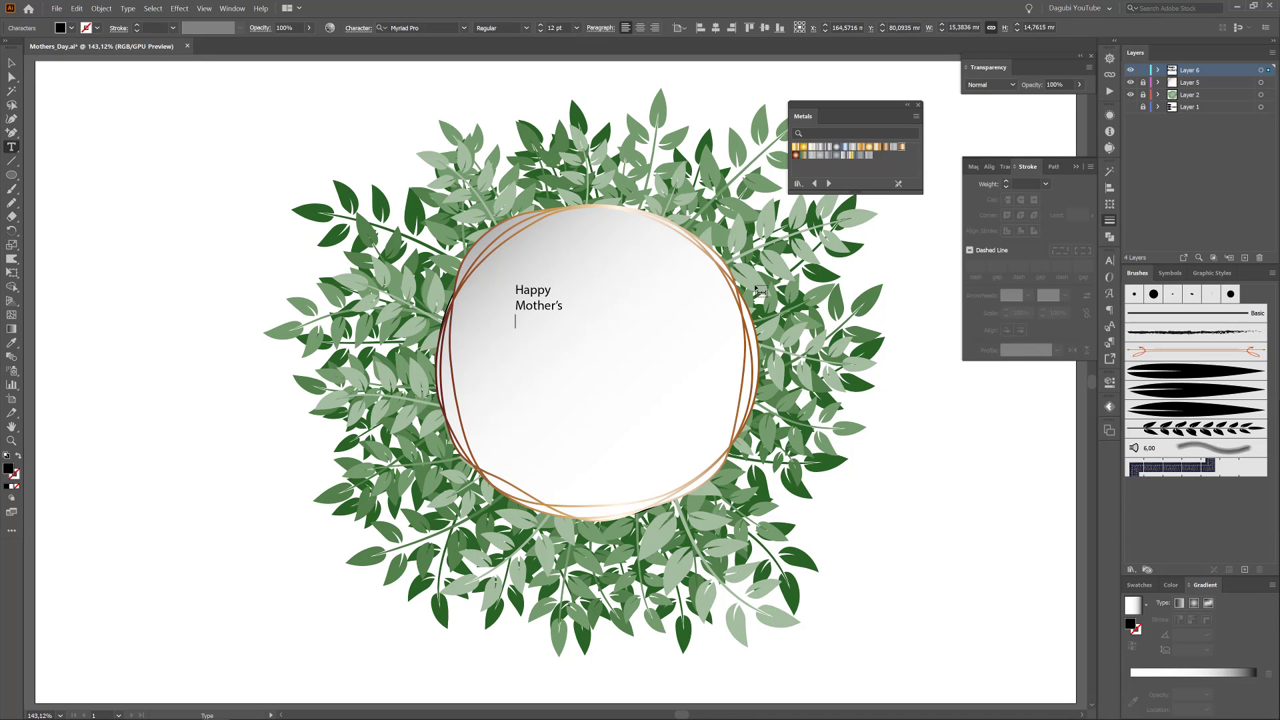
key(Escape)
key(ctrl+shift+c)
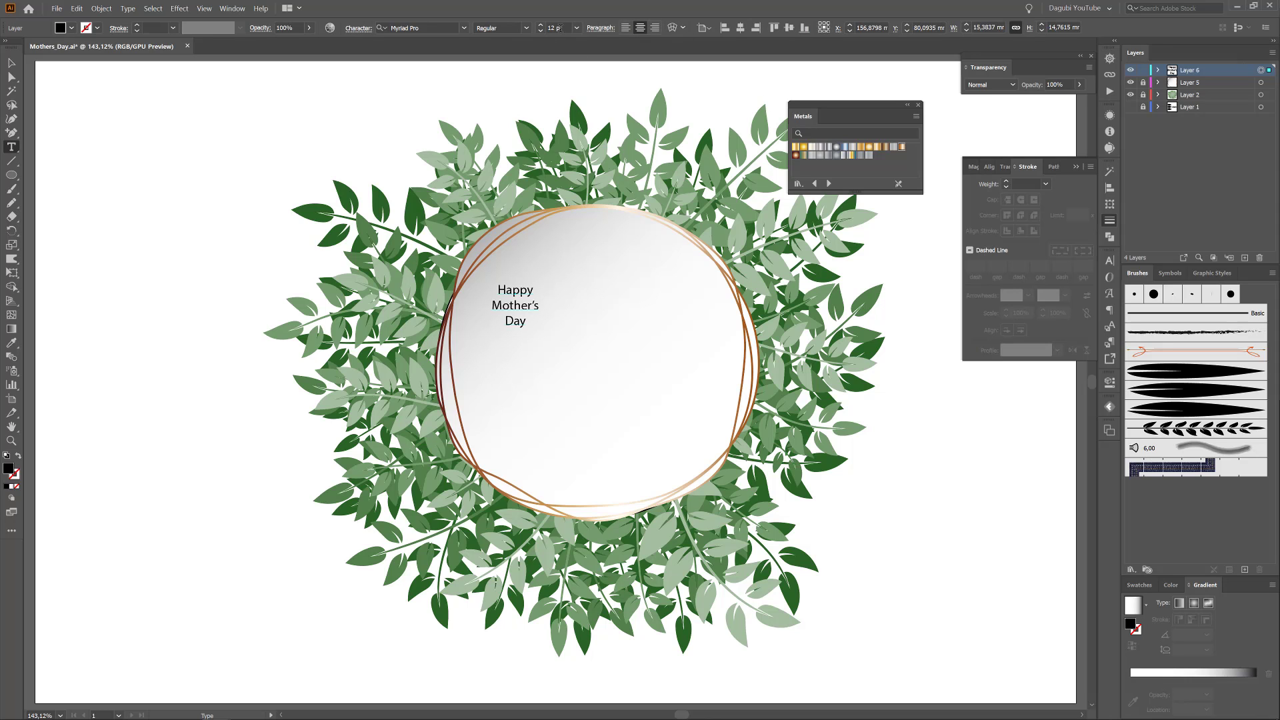
Set the greeting text to 80 pt in the Monday Bold font and position it over the circle
text(80)
key(Return)
click(420, 27)
text(mo)
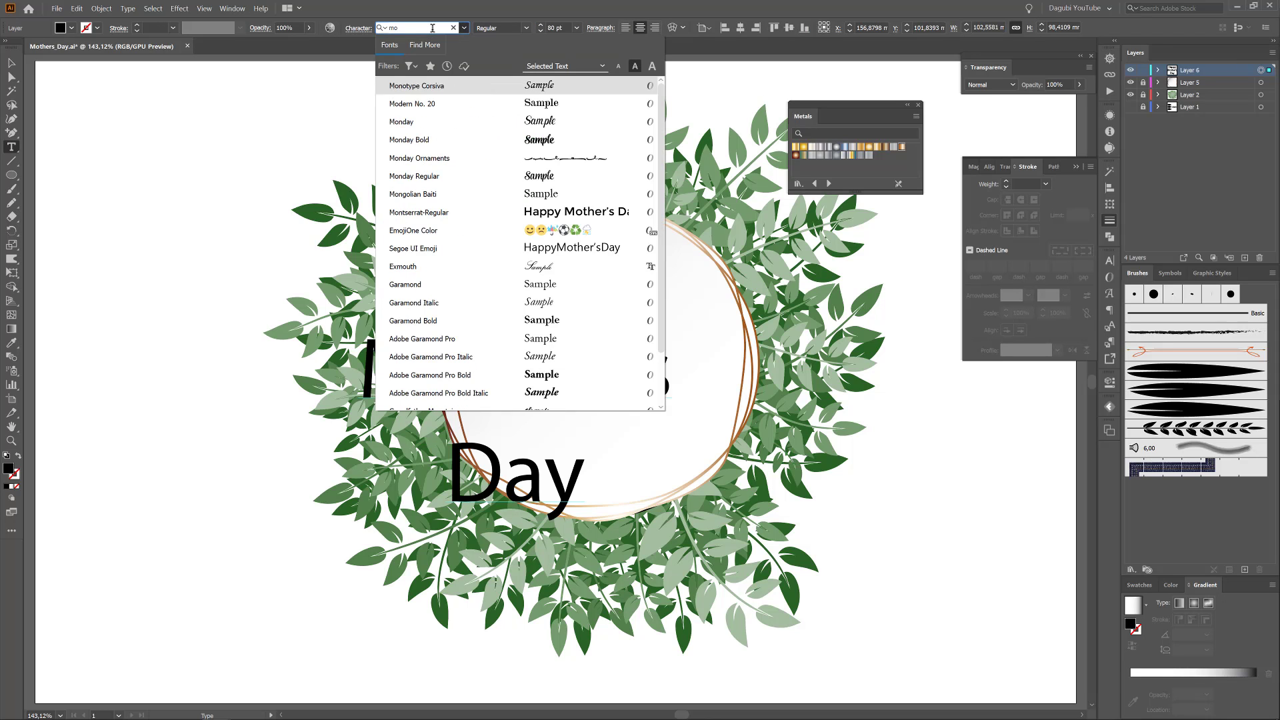
click(412, 139)
key(v)
drag(571, 257, 646, 238)
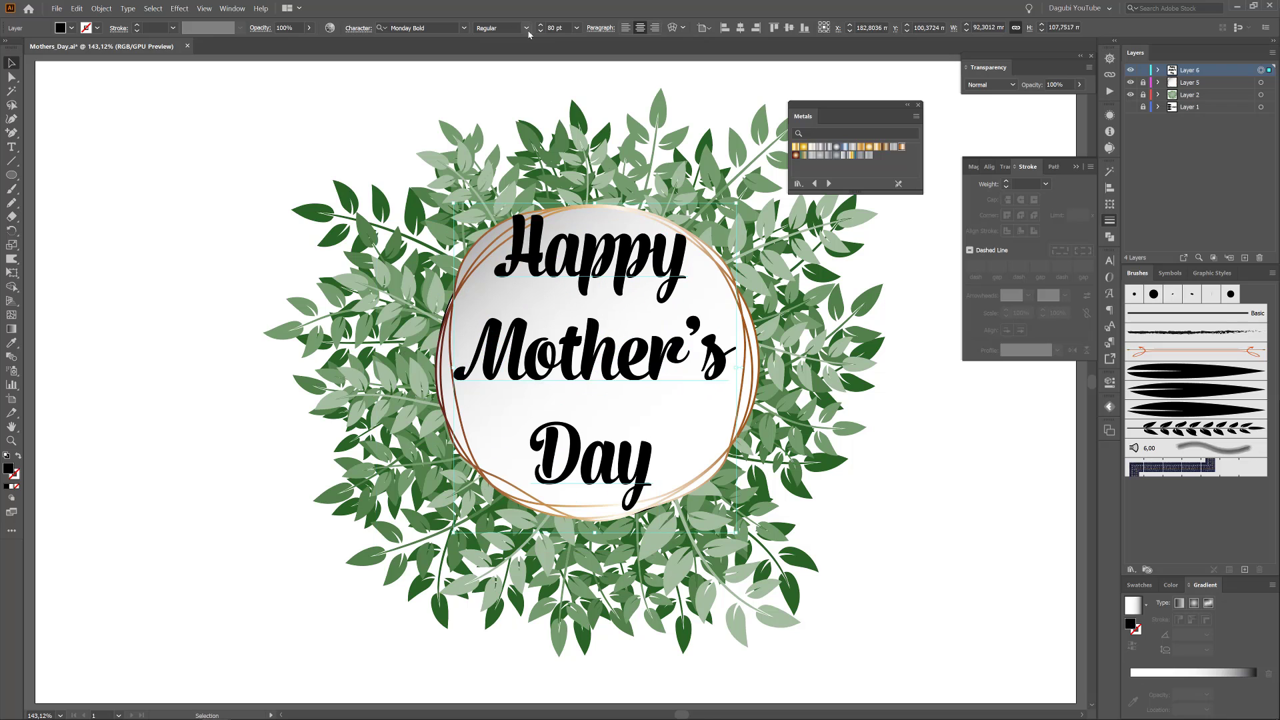
Reduce the greeting text to 64 pt and recenter it within the circle
click(541, 31)
click(540, 30)
click(541, 31)
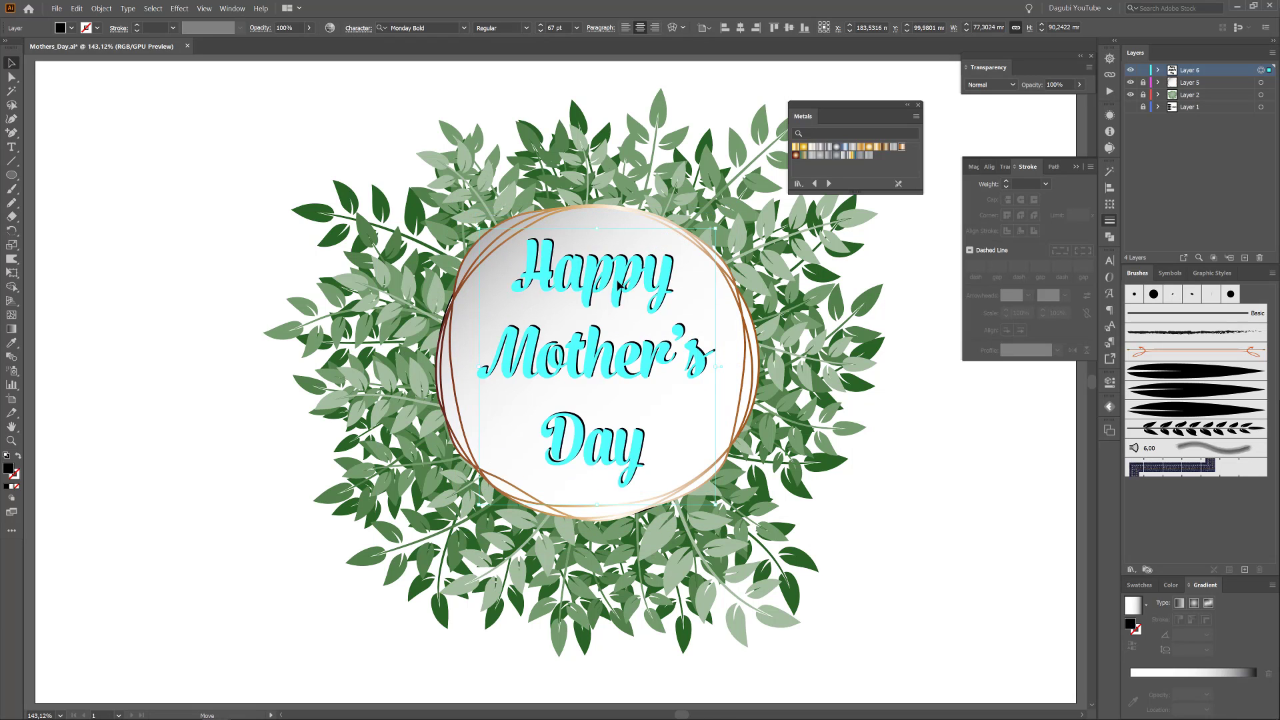
click(540, 31)
drag(622, 266, 621, 271)
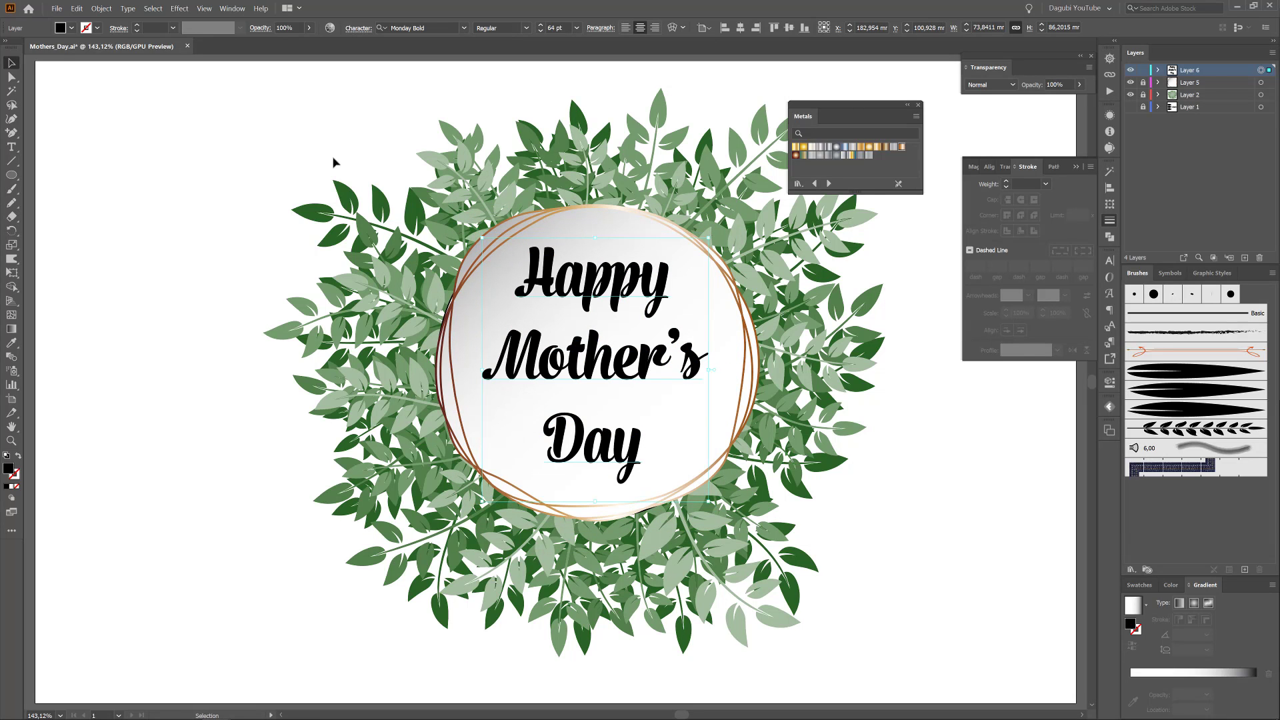
Convert the greeting text to outlines, duplicate the resulting group and nudge the upper copy slightly up and left
click(128, 8)
click(167, 177)
click(1158, 70)
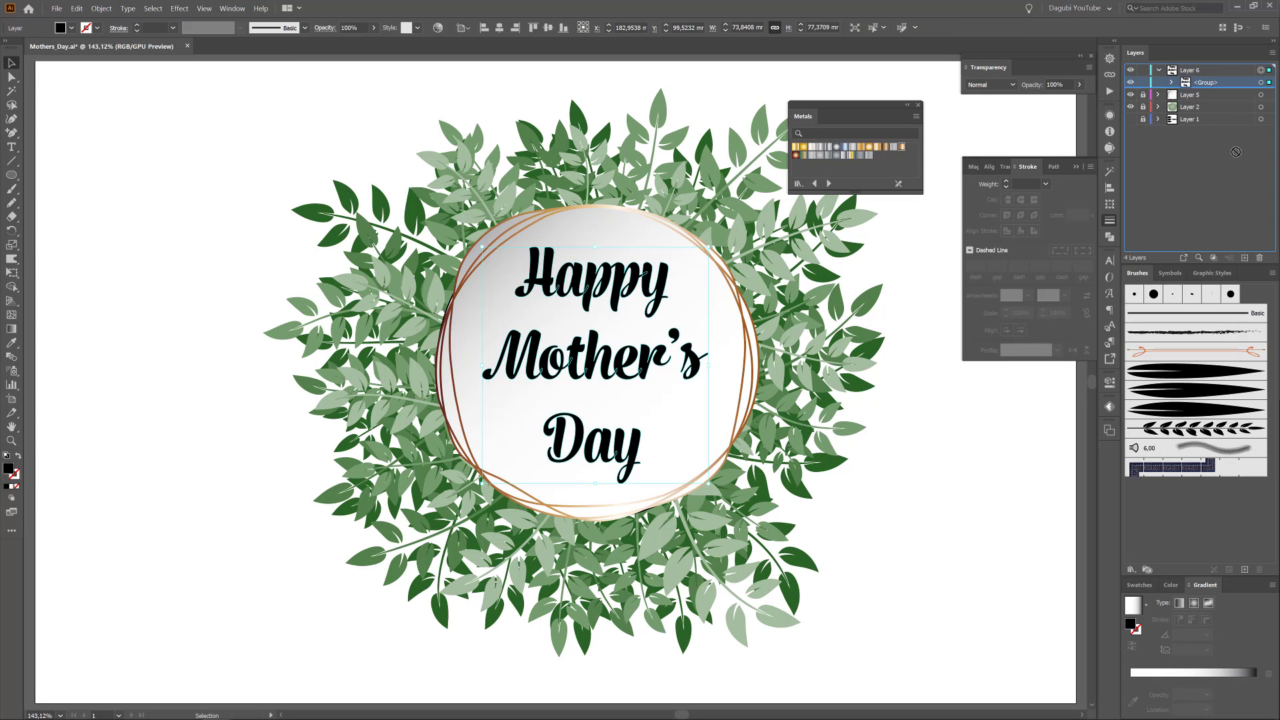
drag(1236, 152, 1244, 257)
key(Up)
key(Left)
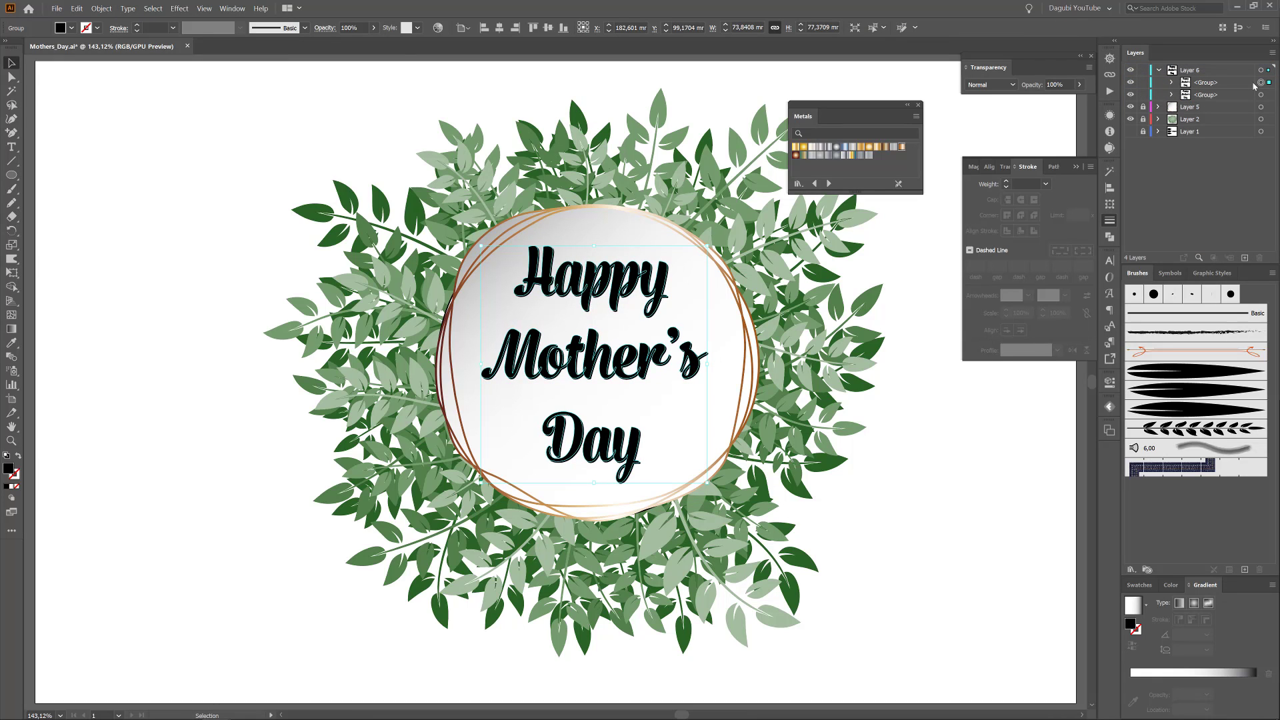
Fill the upper copy of the lettering with bright red ff3c0e
click(1175, 587)
drag(1163, 605, 1234, 599)
drag(1175, 627, 1177, 626)
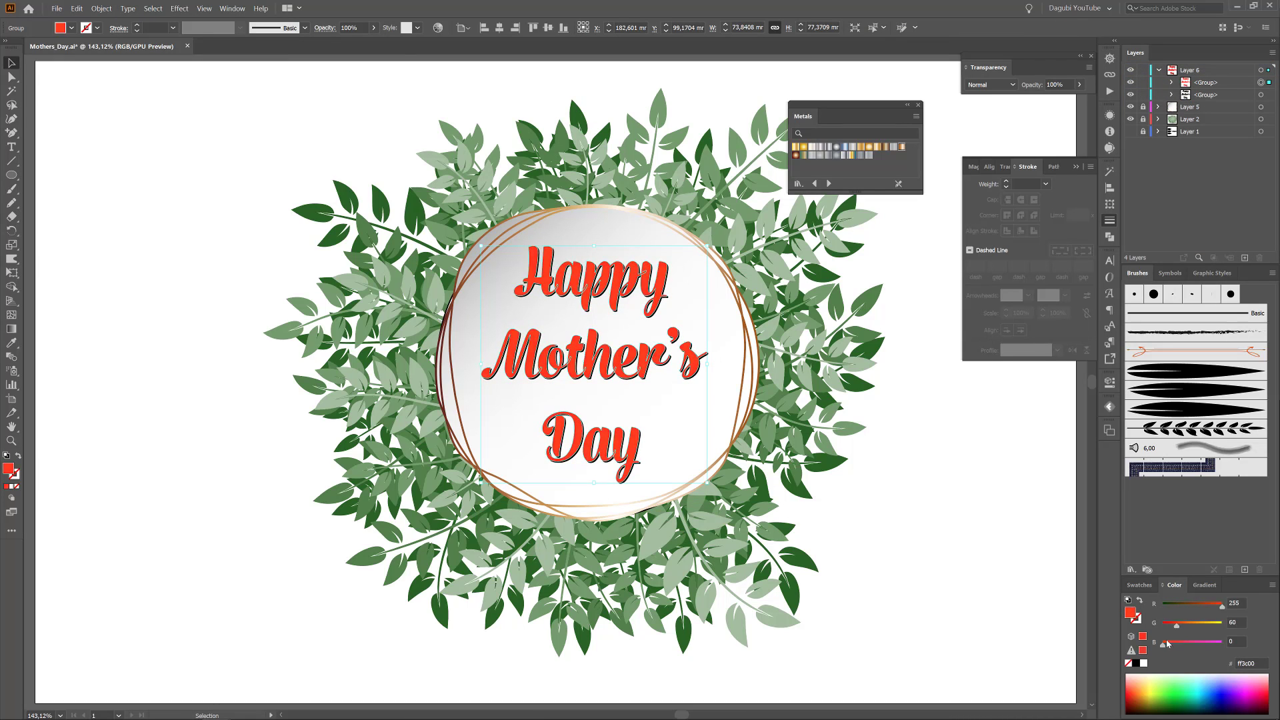
Add a 1 pt dark red aa0000 stroke to the red lettering, aligned to the inside with round corners
drag(592, 303, 677, 363)
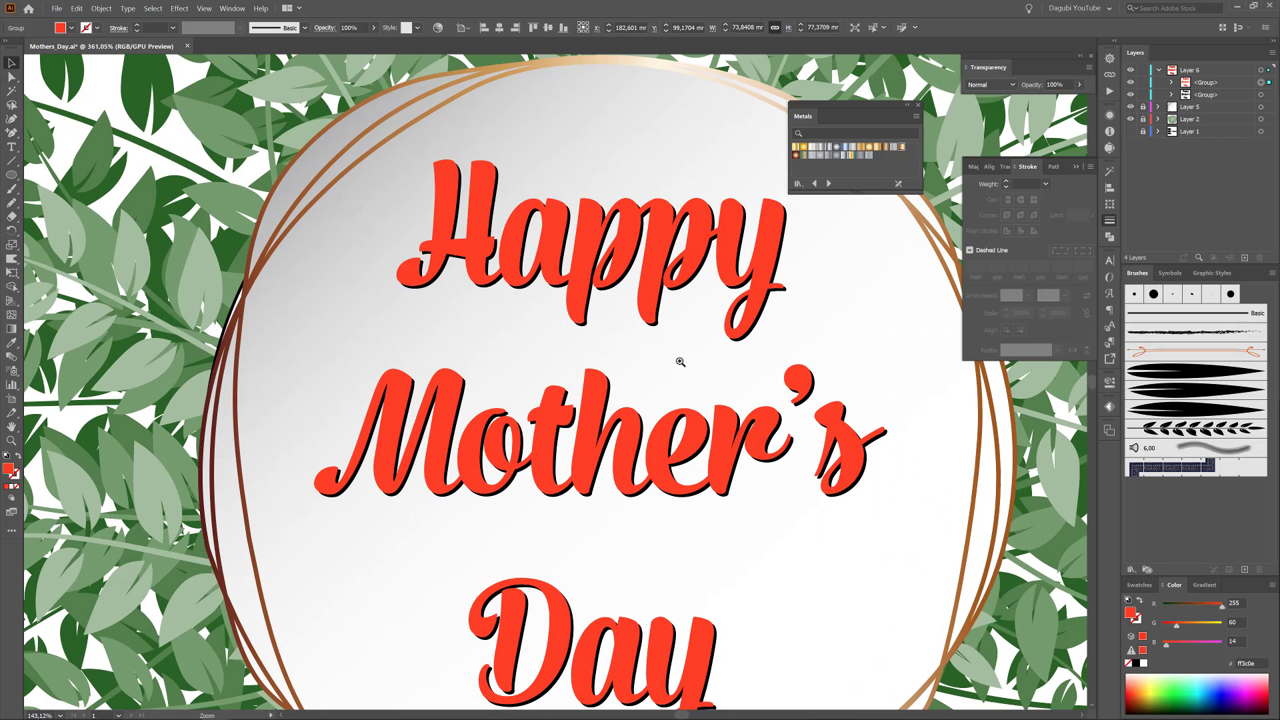
click(1143, 653)
click(1020, 231)
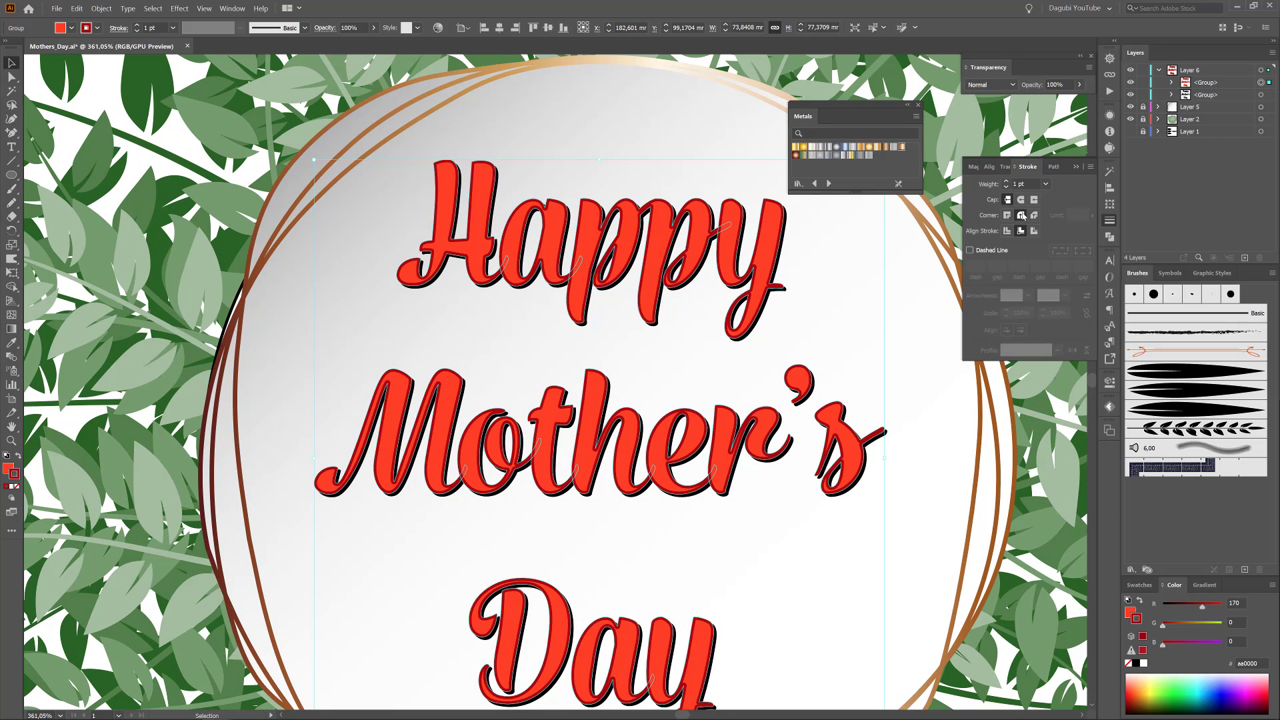
Fill the lower copy of the lettering with a mid-grey swatch and close the Metals swatch library
key(ctrl+h)
drag(988, 523, 825, 436)
click(1261, 94)
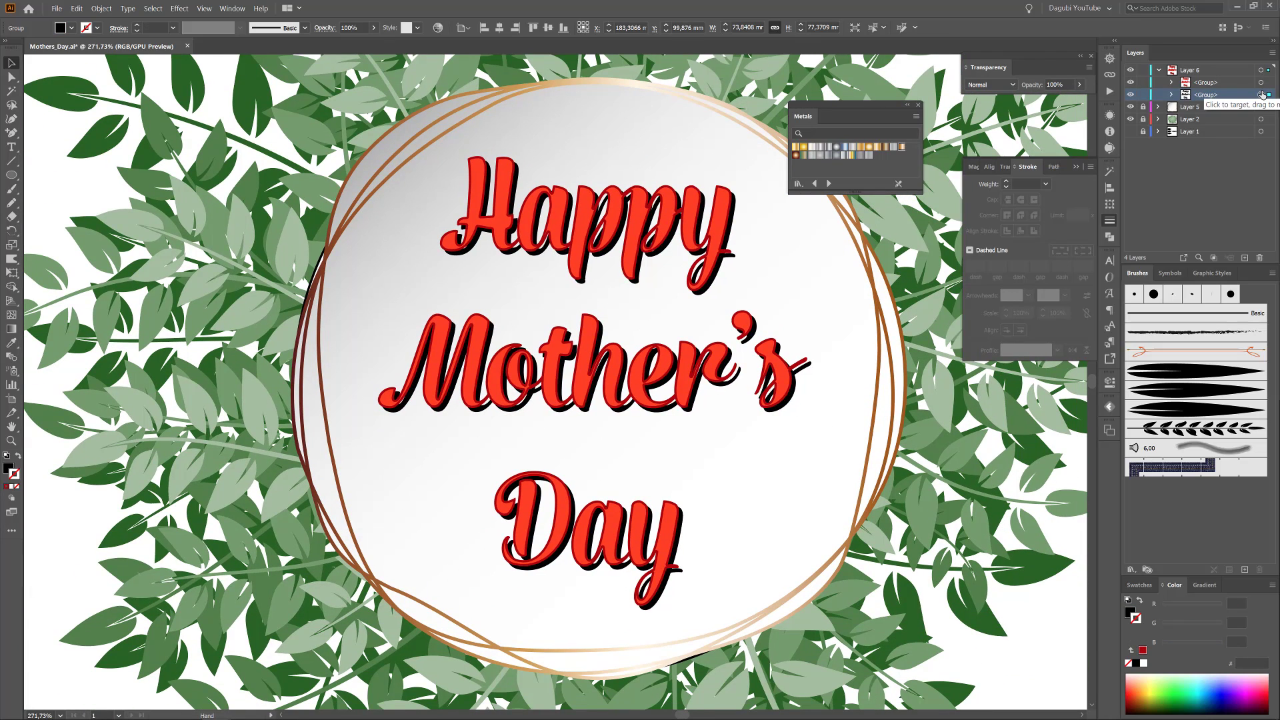
click(1138, 585)
click(1178, 646)
click(1169, 646)
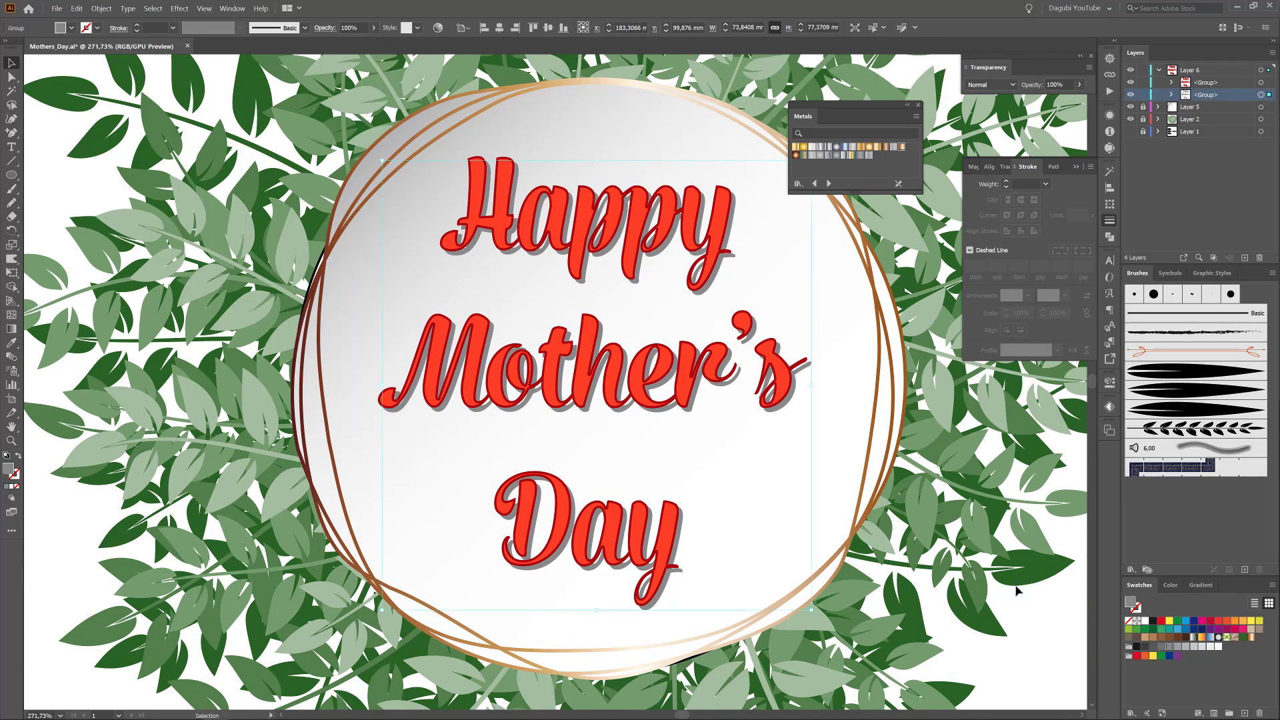
scroll(949, 557, down, 2)
click(1006, 485)
click(918, 105)
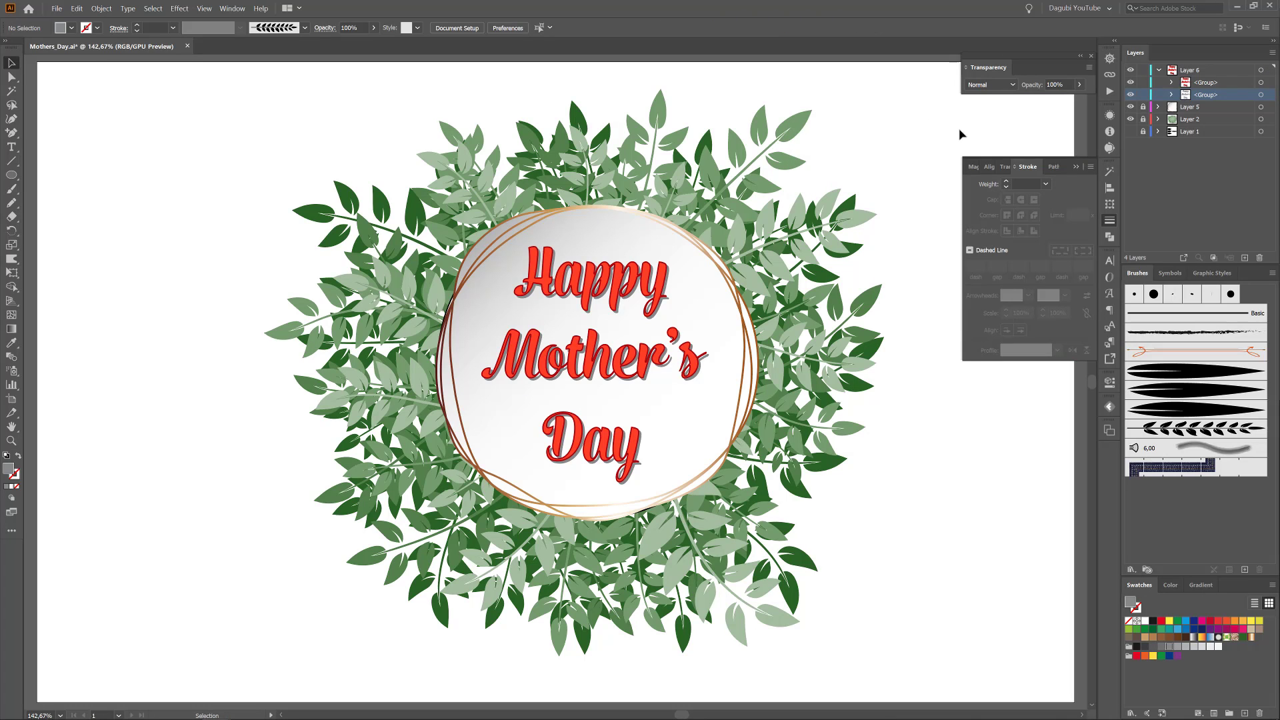
Hide the lettering and white circle layers and select all the foliage
click(1159, 70)
click(1131, 70)
click(1131, 83)
key(v)
drag(186, 122, 991, 474)
click(179, 8)
mouse_move(234, 157)
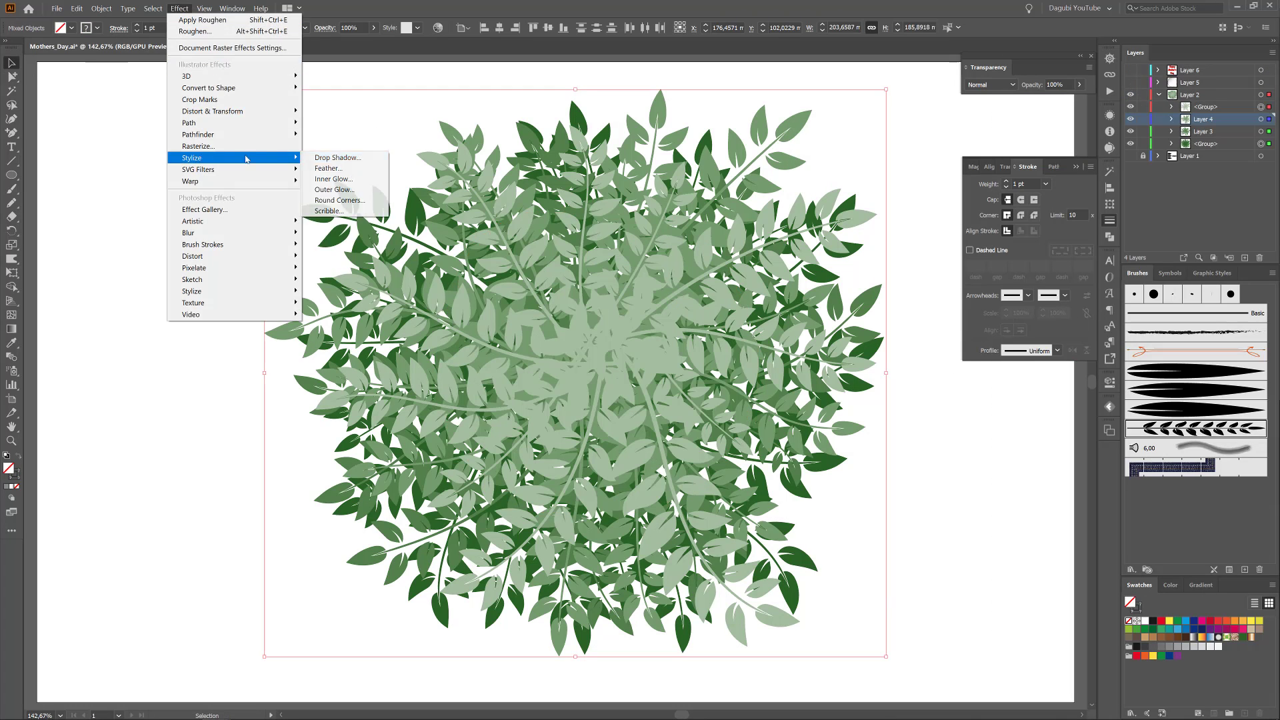
click(336, 158)
click(233, 194)
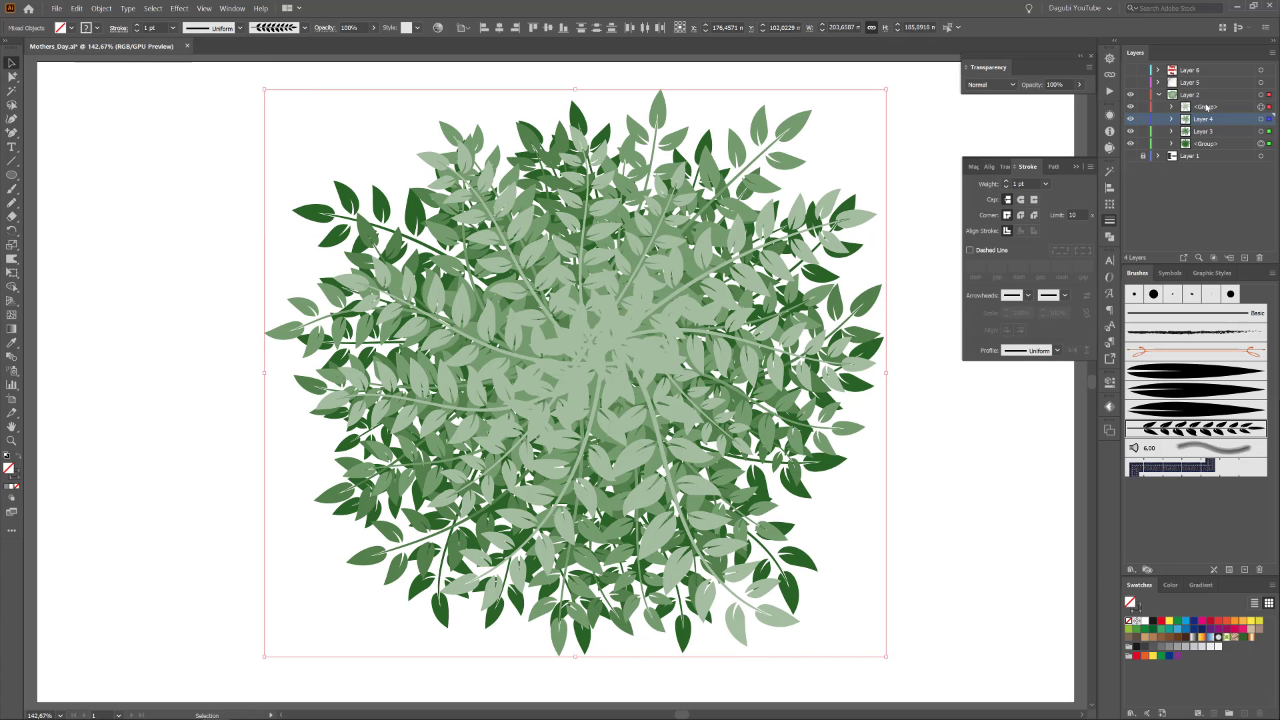
Ungroup the lightest green foliage group inside Layer 2 and collect its paths in a new layer
click(1238, 107)
click(1260, 108)
click(1171, 107)
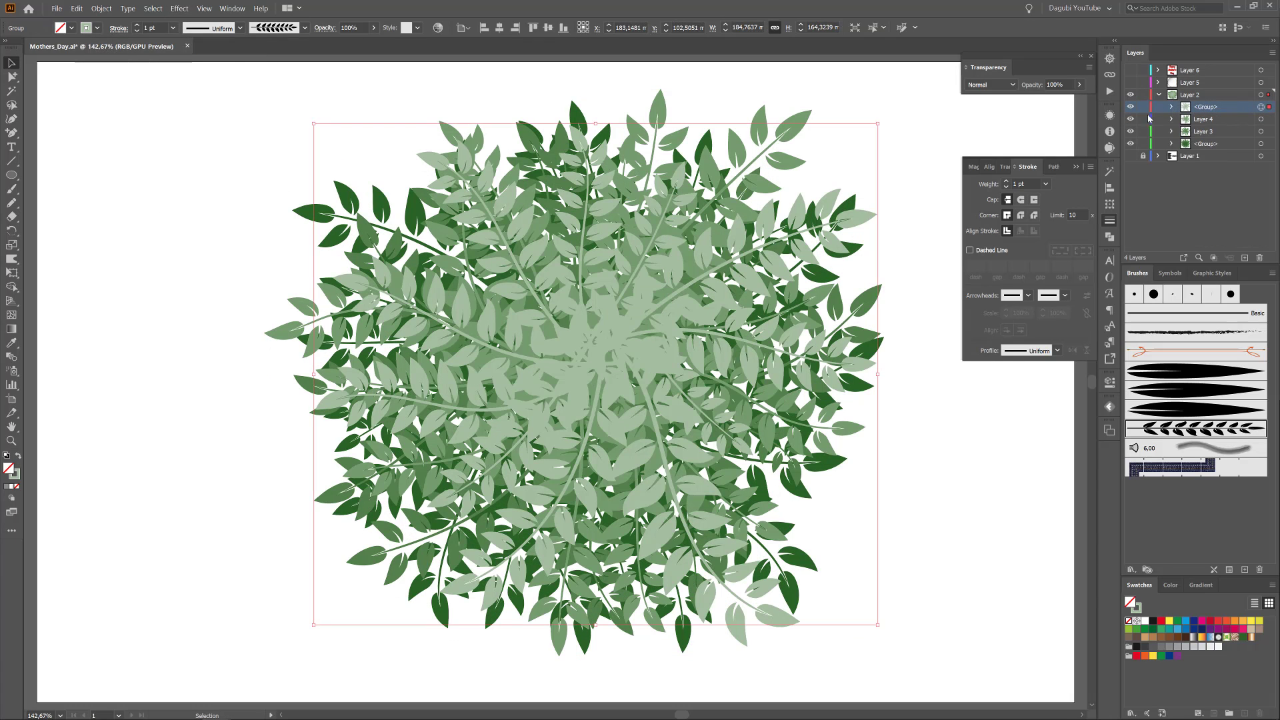
click(101, 8)
click(126, 66)
scroll(1232, 142, down, 2)
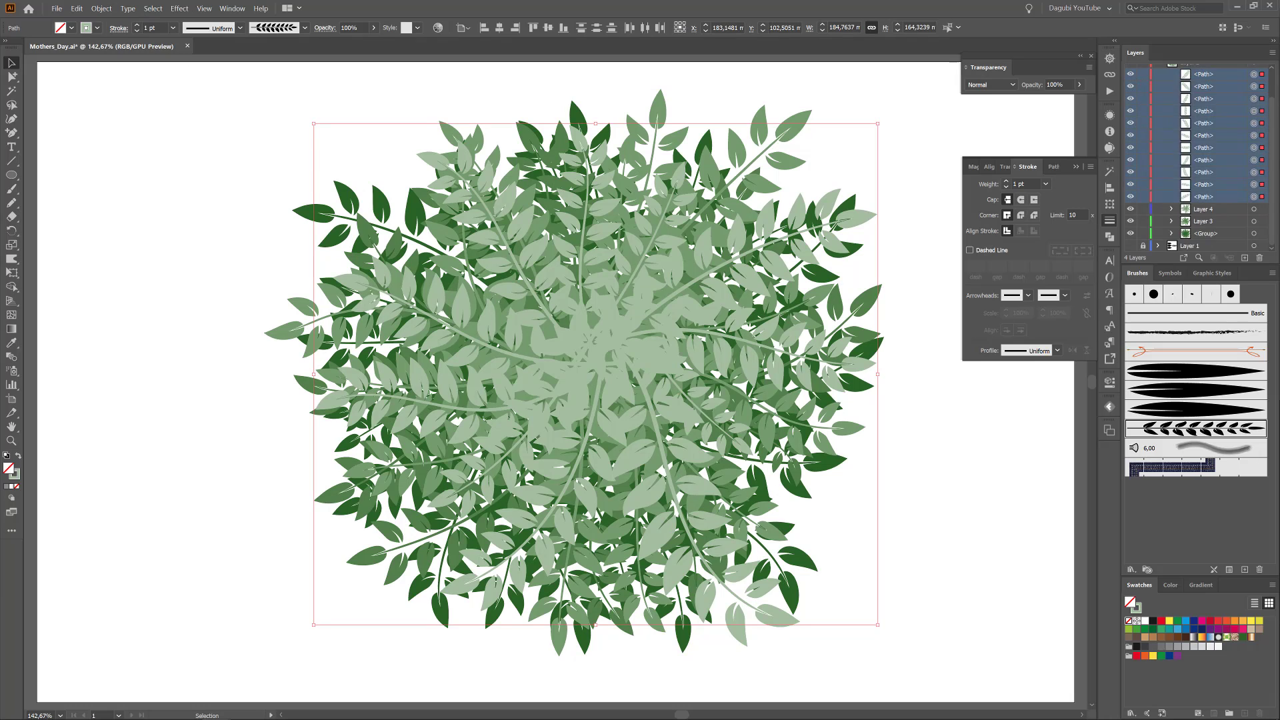
click(1272, 52)
click(1174, 180)
Ungroup the darkest green foliage group and collect its paths in a new layer
click(101, 8)
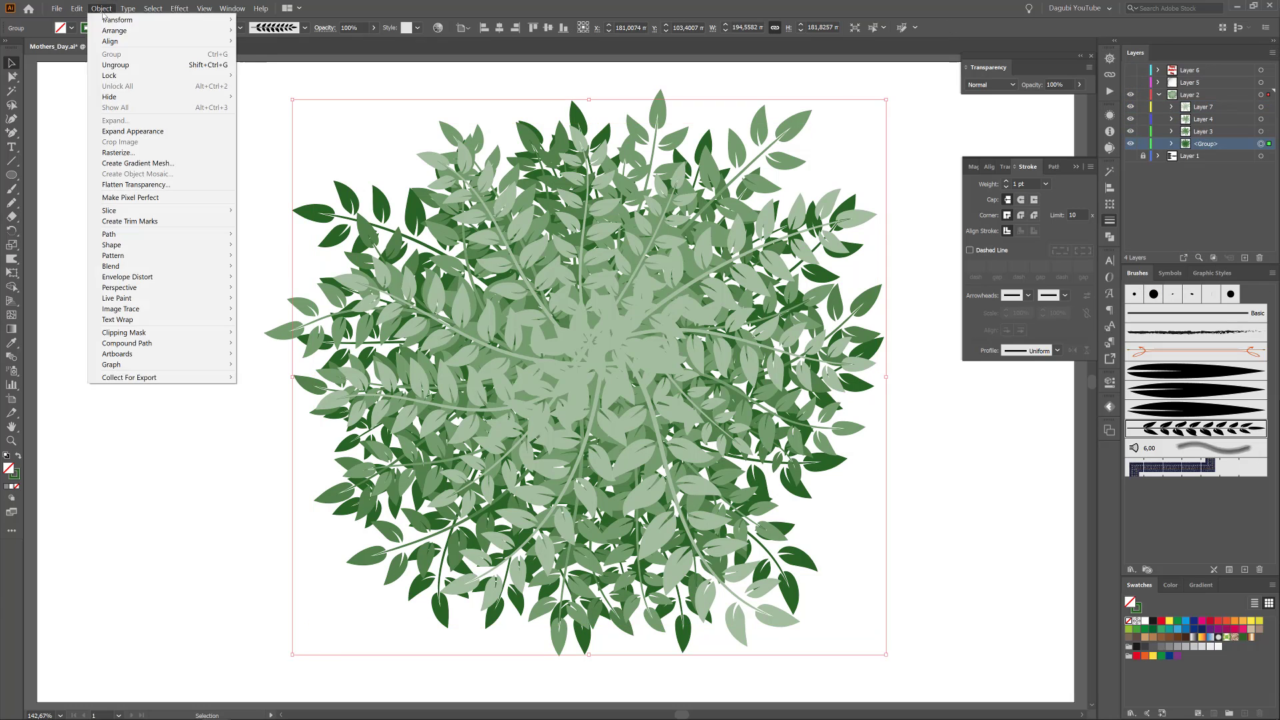
click(127, 66)
click(1272, 53)
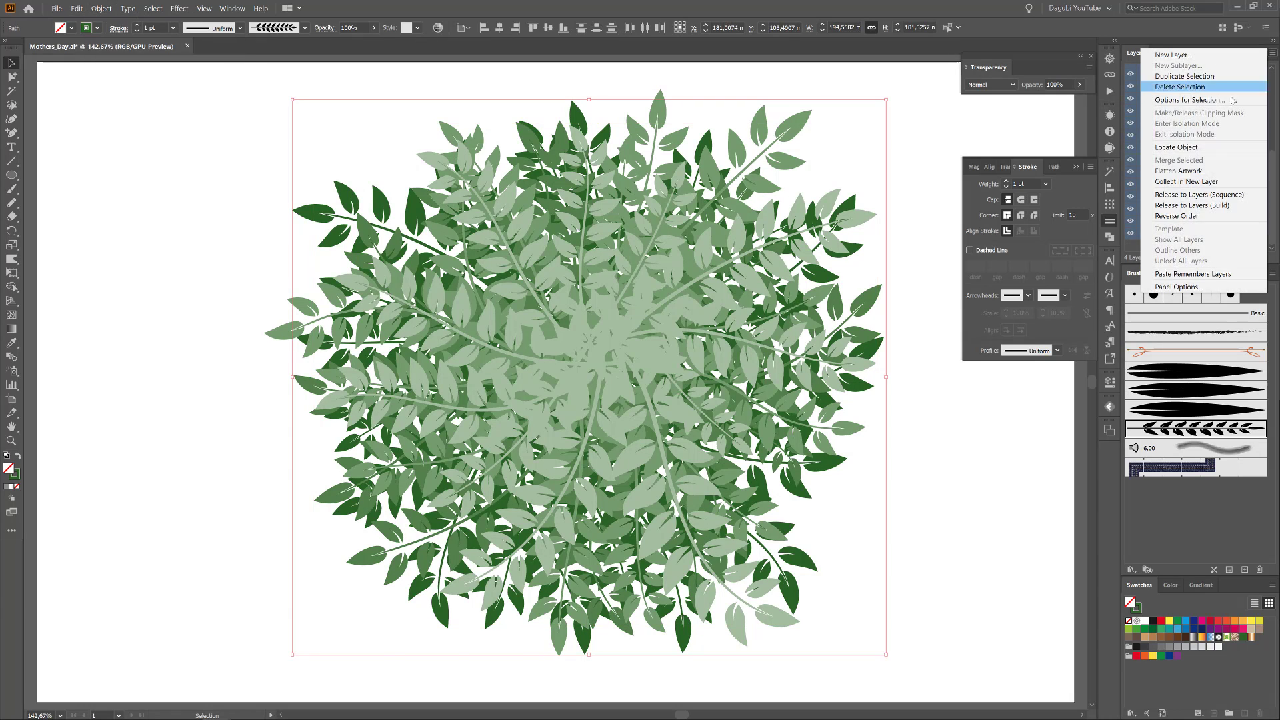
click(1174, 181)
click(105, 115)
Apply a Multiply drop shadow to all foliage with 50% opacity, 2,4694 mm offsets, 1 mm blur and 100% darkness
key(ctrl+a)
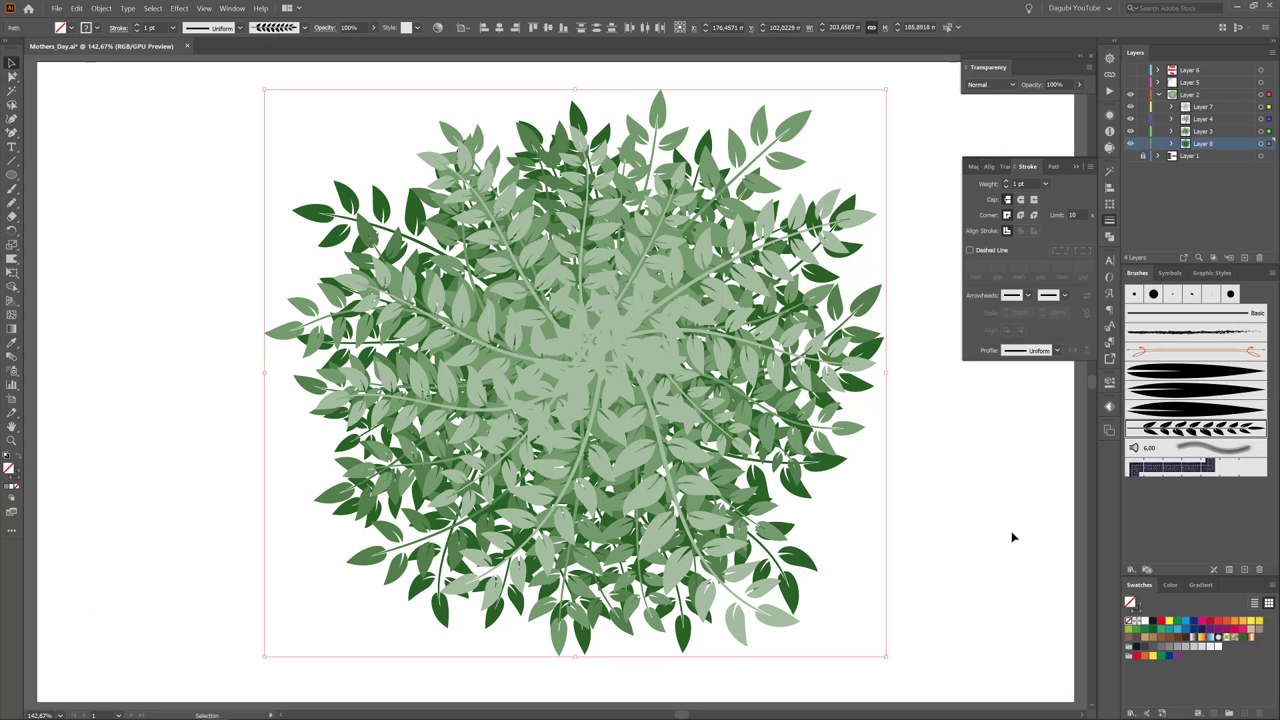
click(179, 9)
mouse_move(267, 158)
click(333, 158)
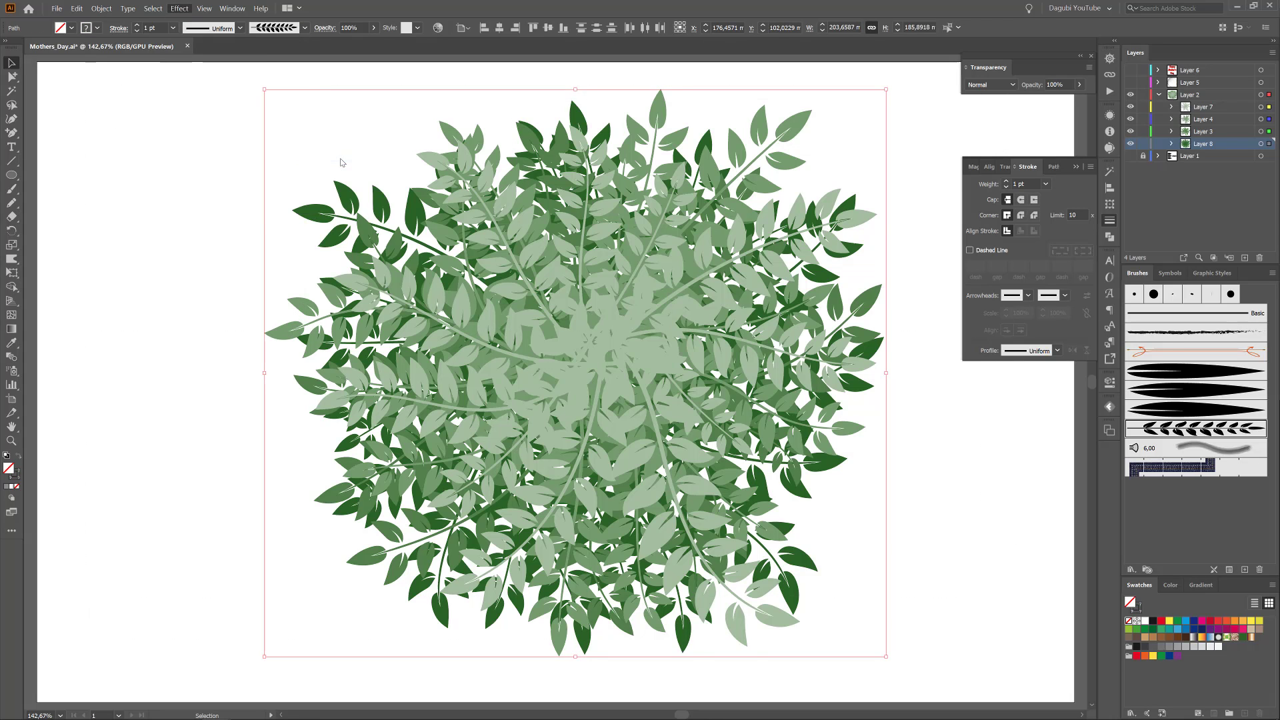
click(183, 167)
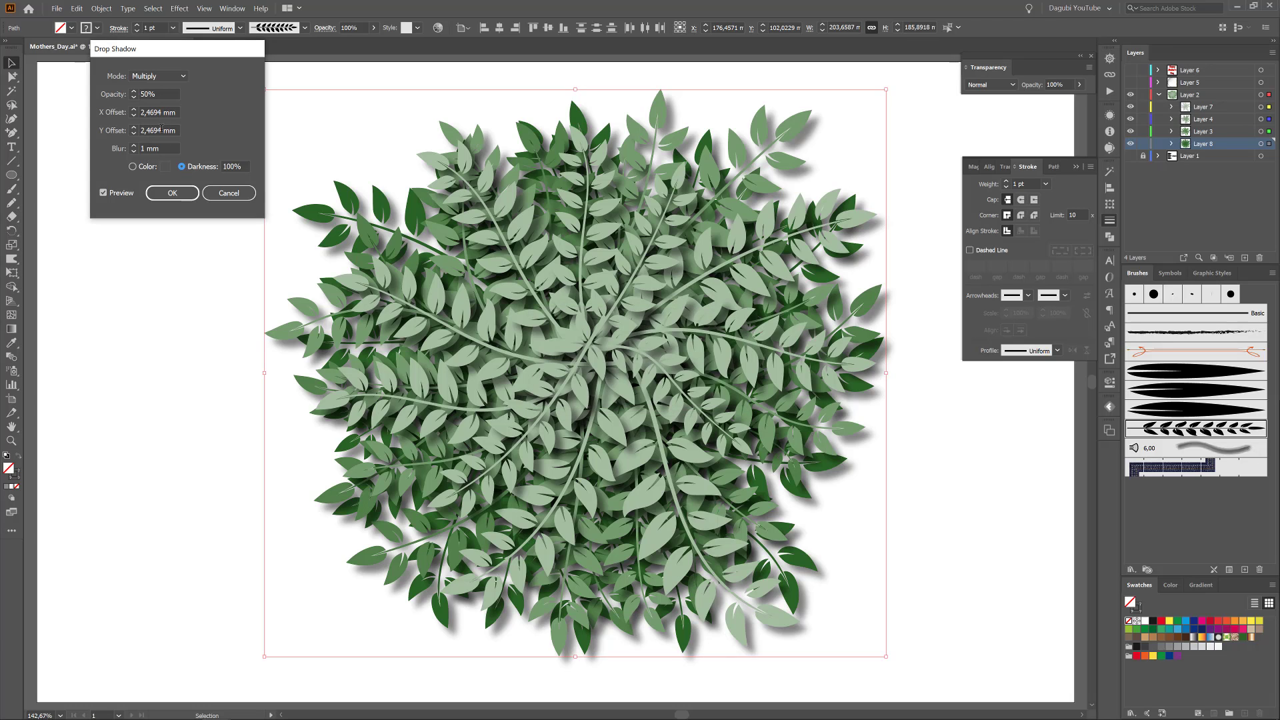
click(172, 193)
Hide the darkest foliage layer and set the remaining foliage's drop shadow to 2 mm offsets and 0,8 mm blur
click(1131, 144)
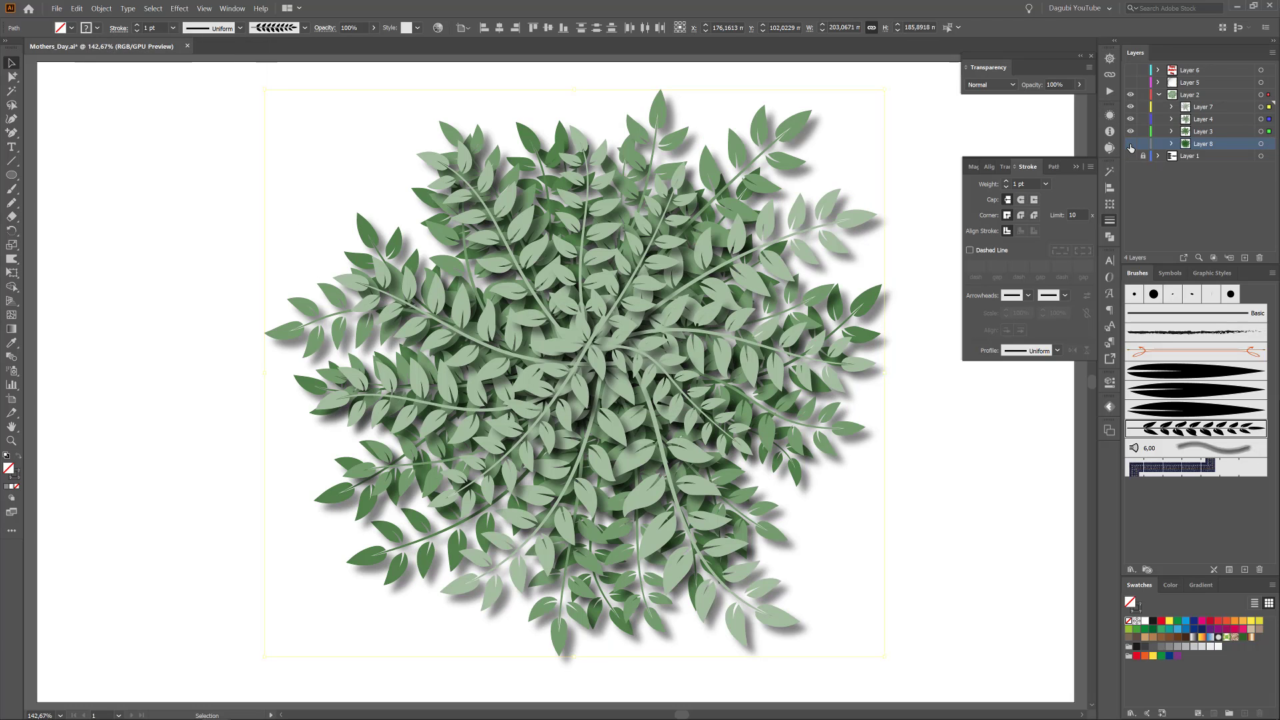
click(1109, 115)
click(1013, 187)
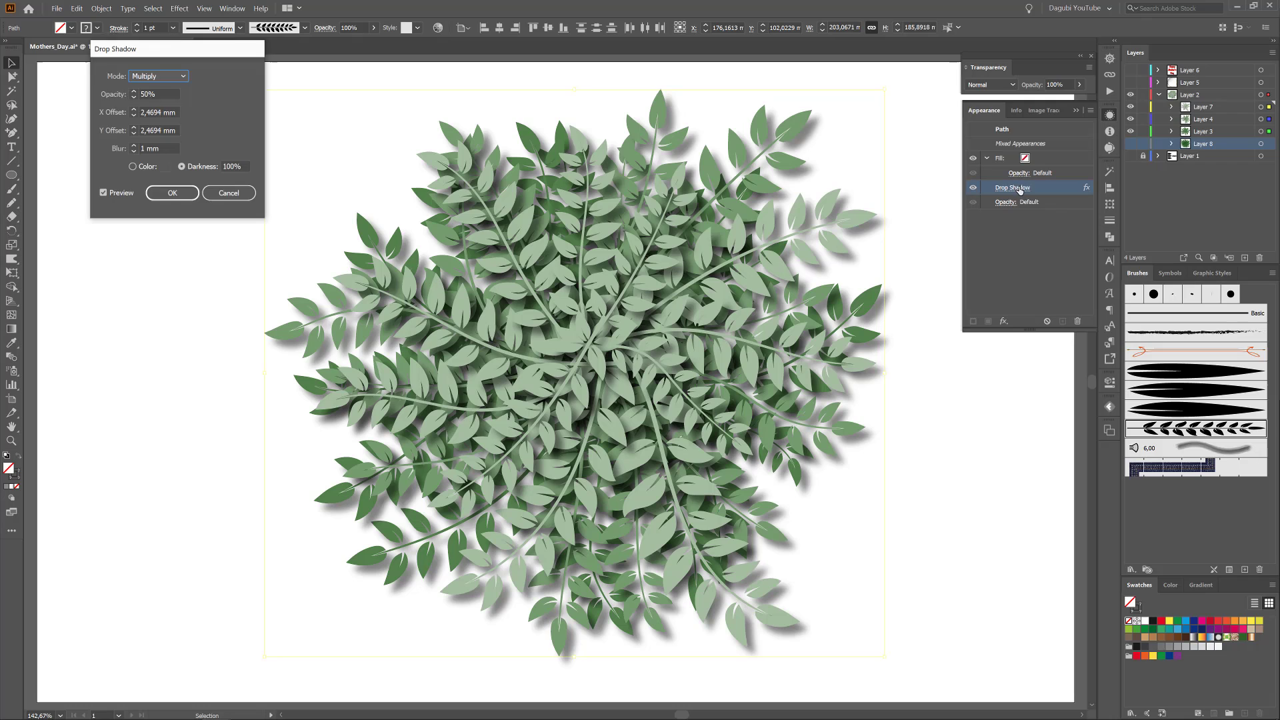
click(152, 148)
click(121, 193)
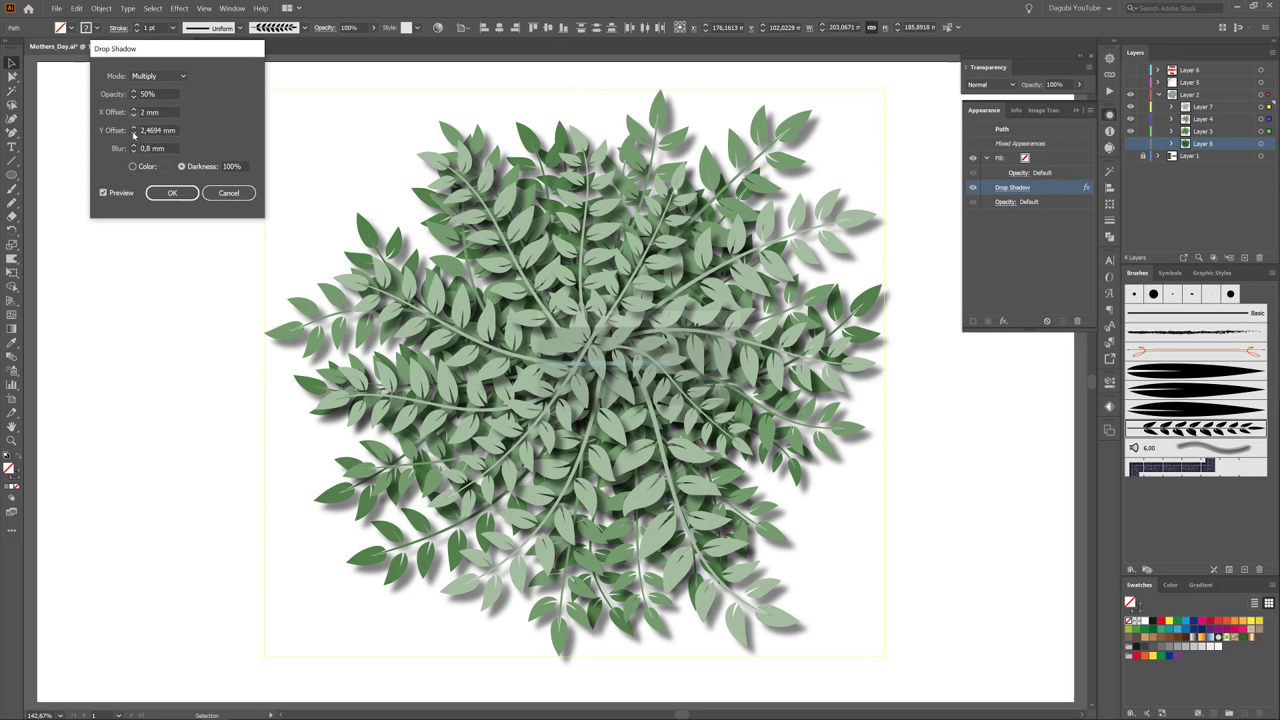
click(172, 192)
Hide Layer 3 and set the two lightest foliage layers' drop shadow to 1,5 mm offsets and 0,7 mm blur
click(1130, 131)
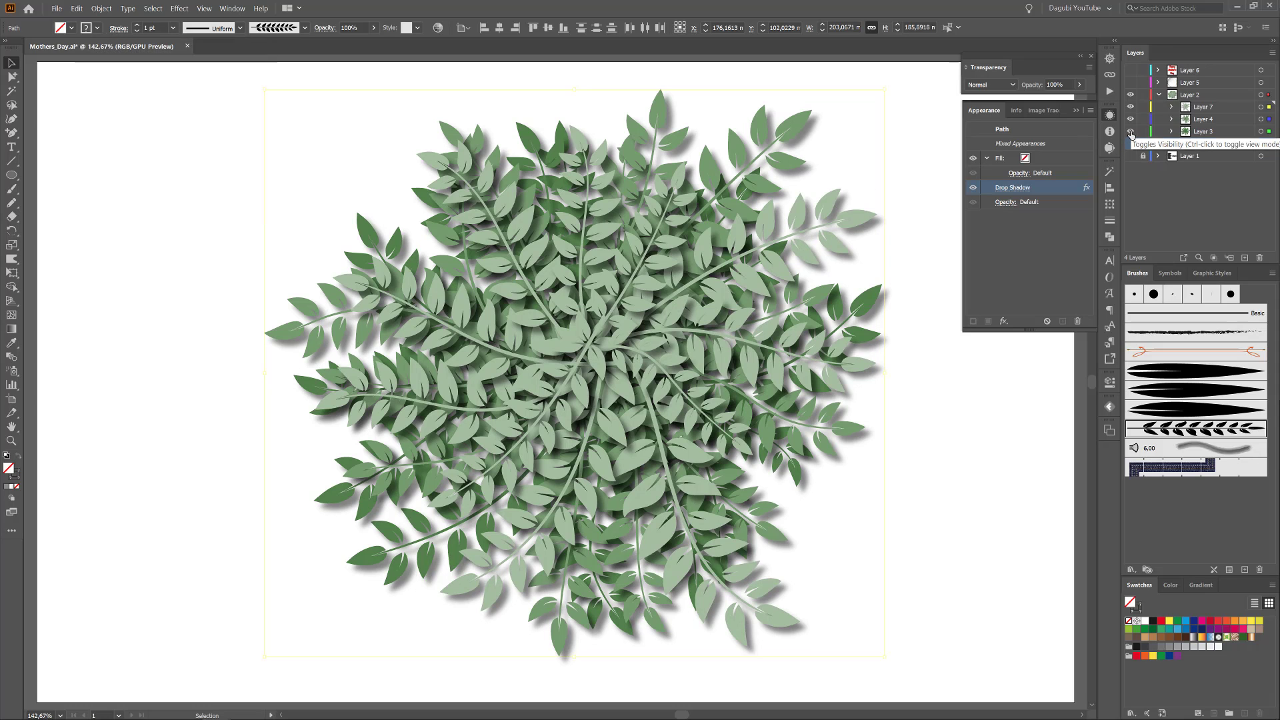
click(1013, 188)
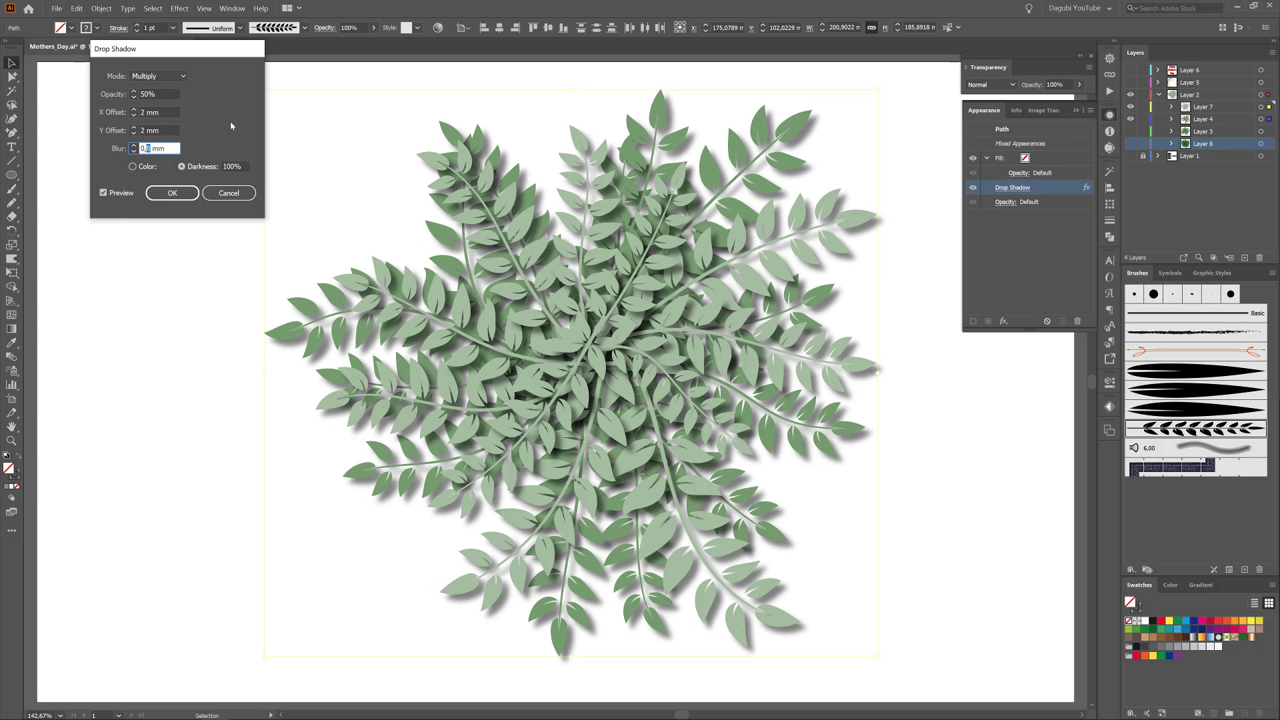
double_click(141, 112)
text(1,5)
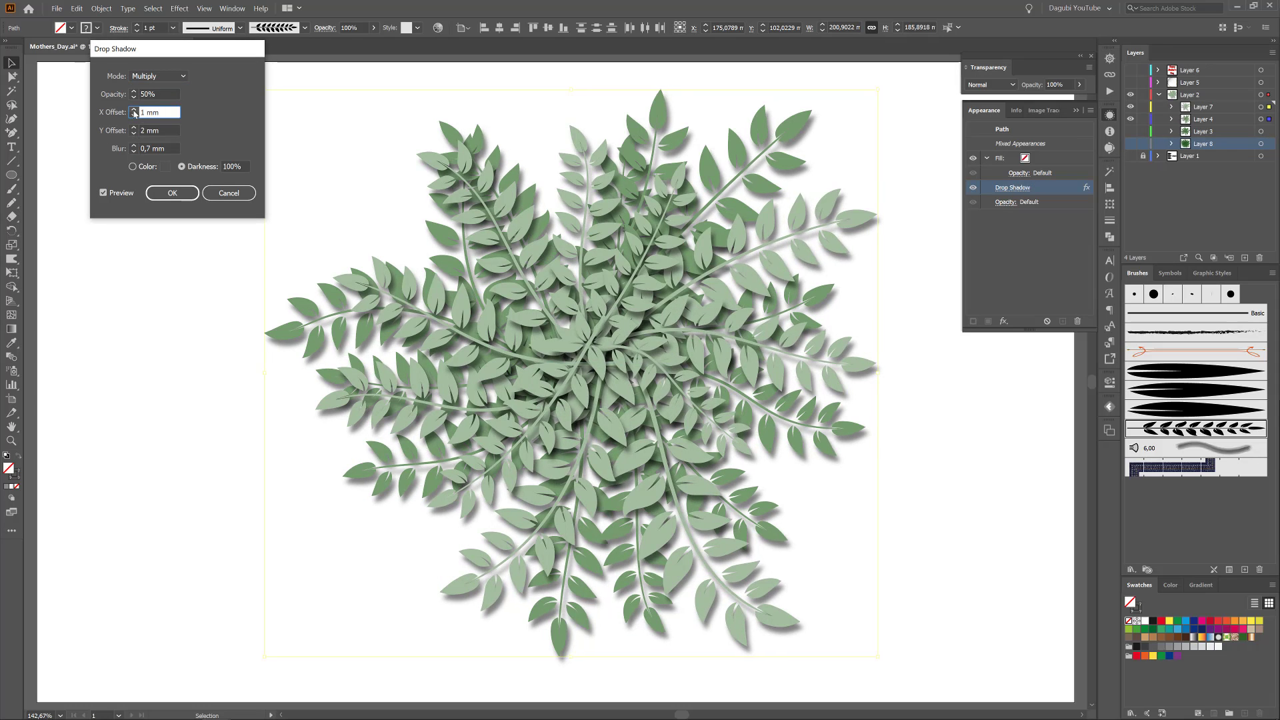
double_click(142, 130)
click(172, 192)
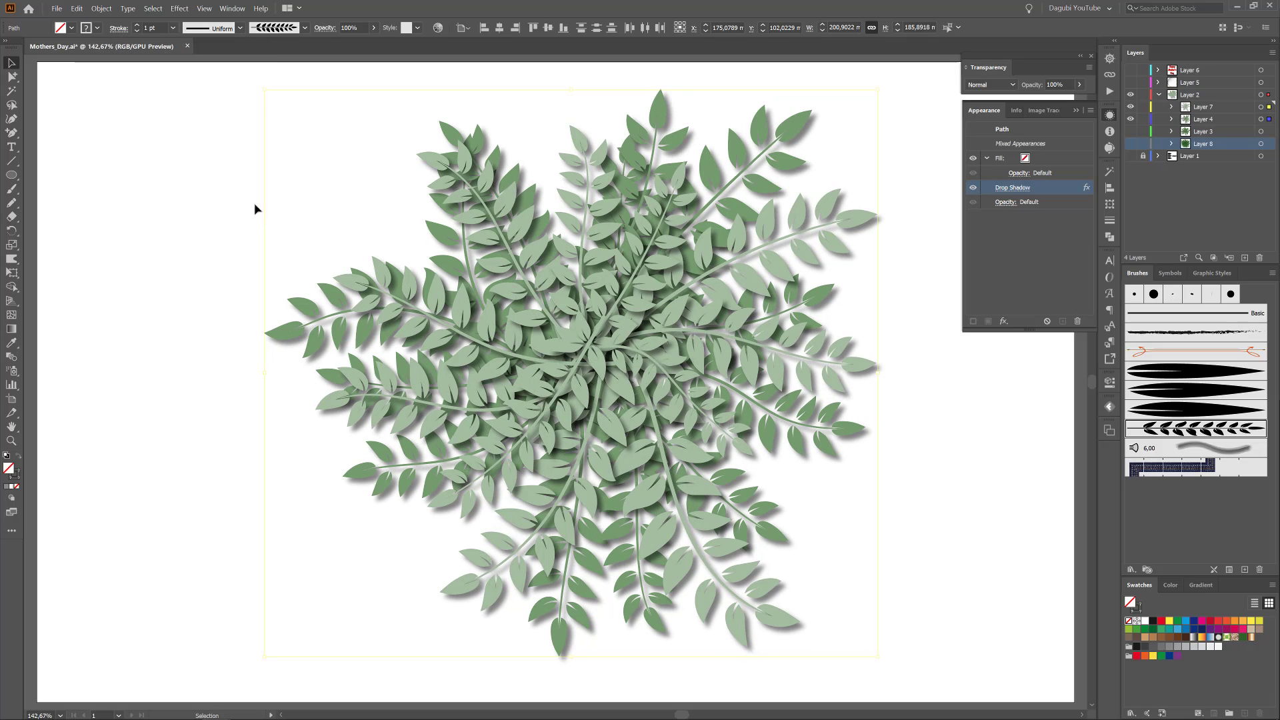
Hide Layer 4 and give the lightest foliage layer's drop shadow a 1 mm X offset, smaller Y offset and 0,6 mm blur
click(1132, 120)
click(1013, 202)
click(148, 148)
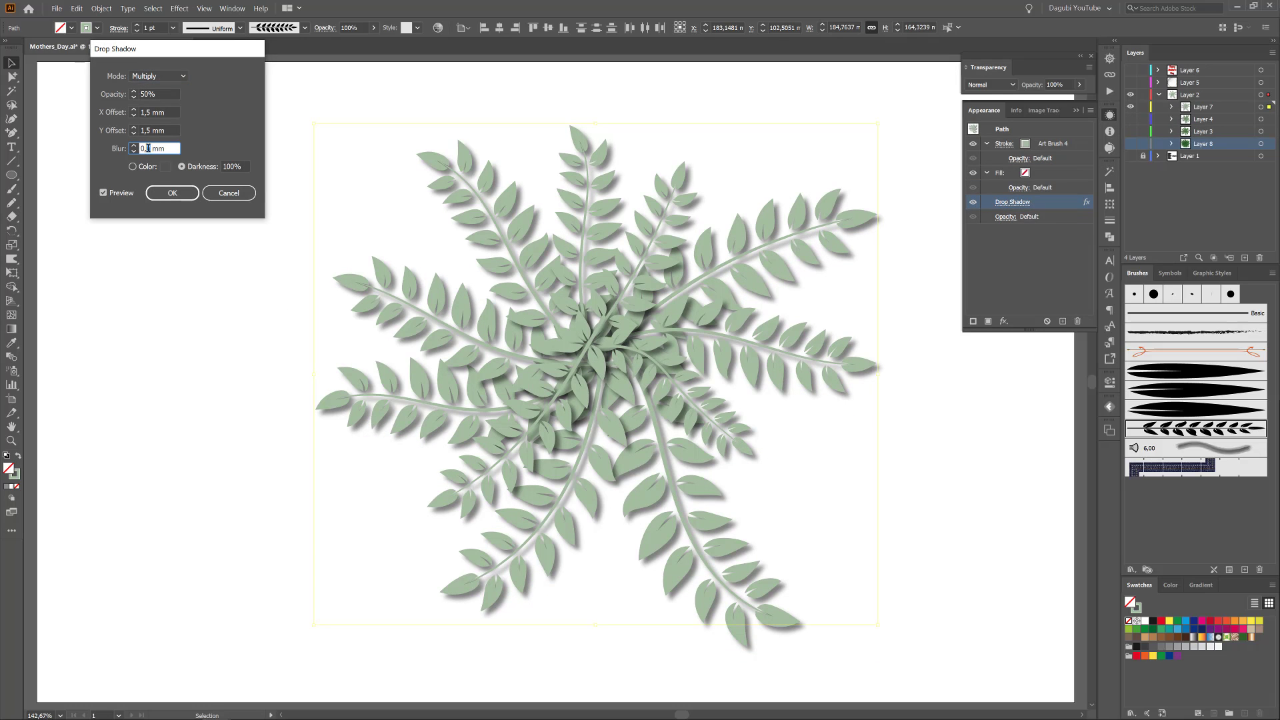
click(133, 115)
click(133, 133)
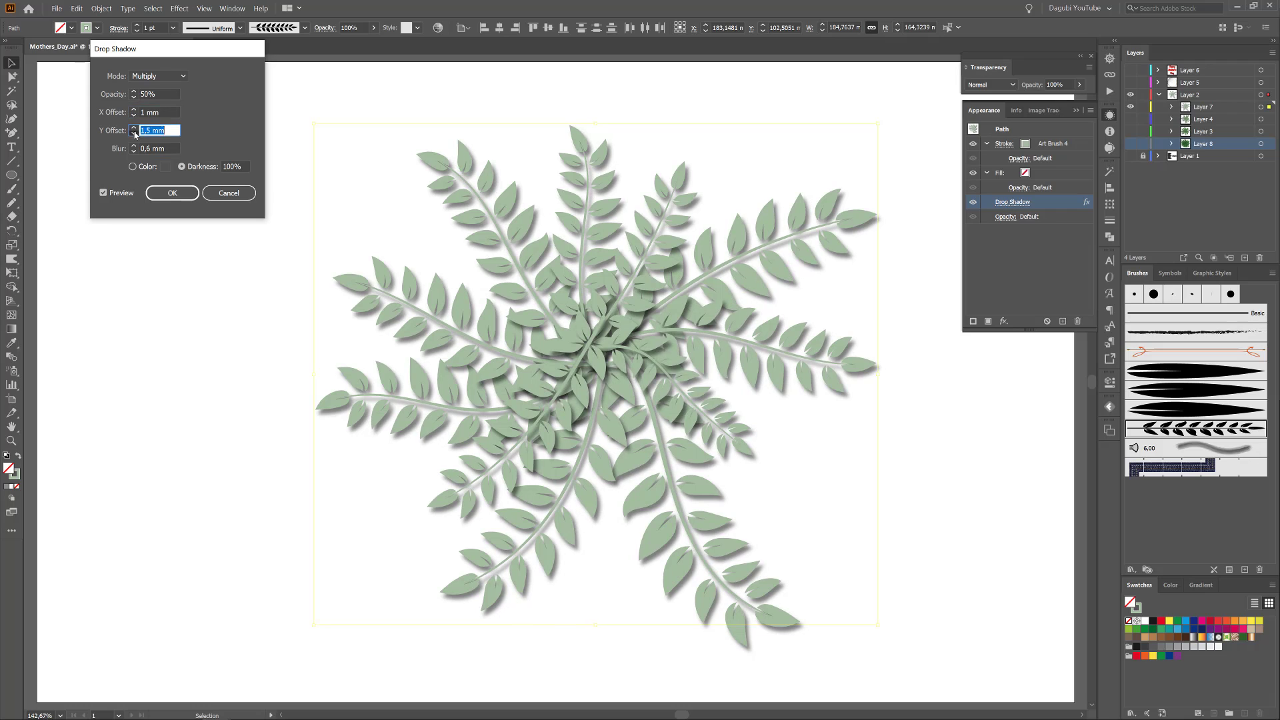
click(171, 192)
Show all foliage, circle and lettering layers again and save the document
drag(1131, 119, 1131, 144)
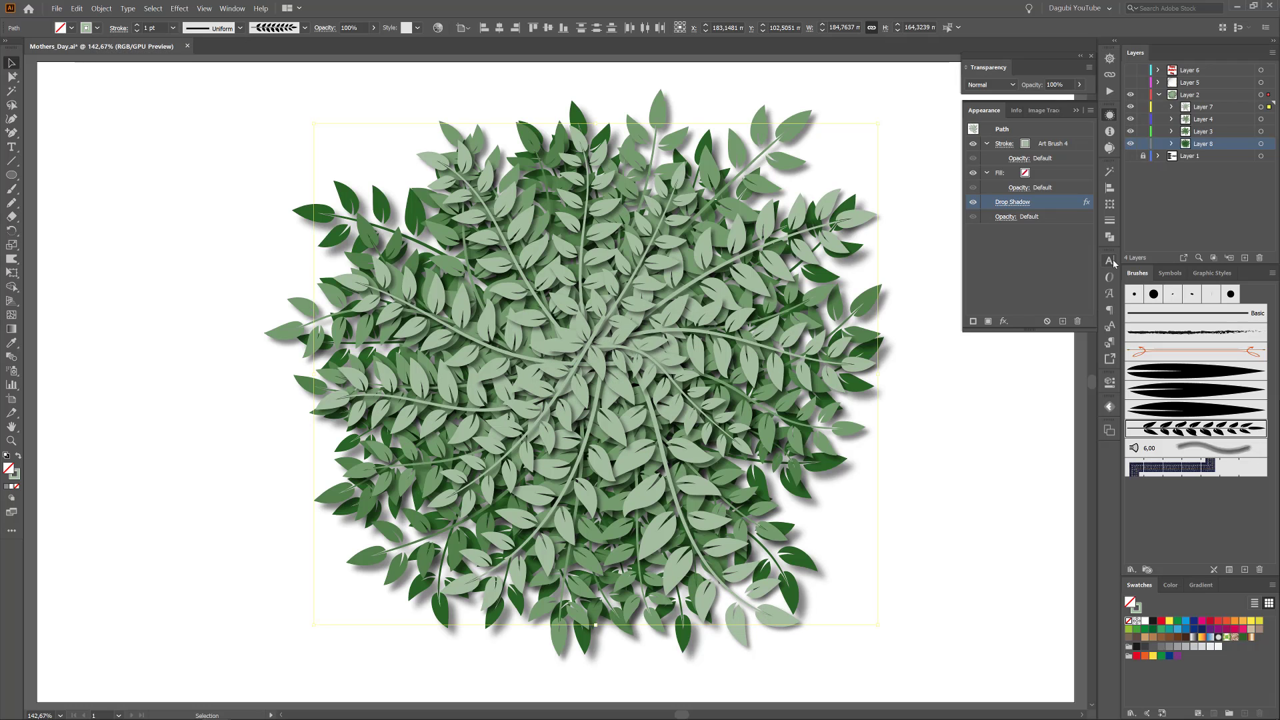
drag(1131, 70, 1131, 82)
click(1010, 458)
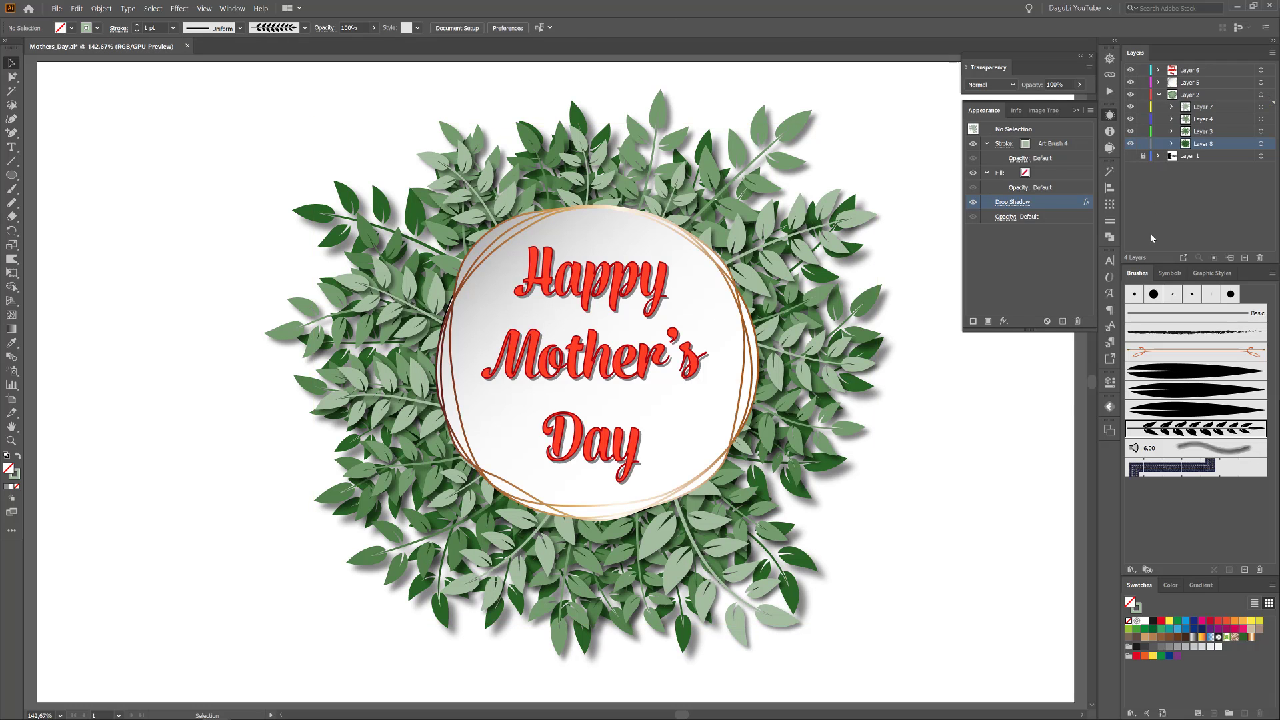
click(1159, 95)
click(57, 8)
click(74, 87)
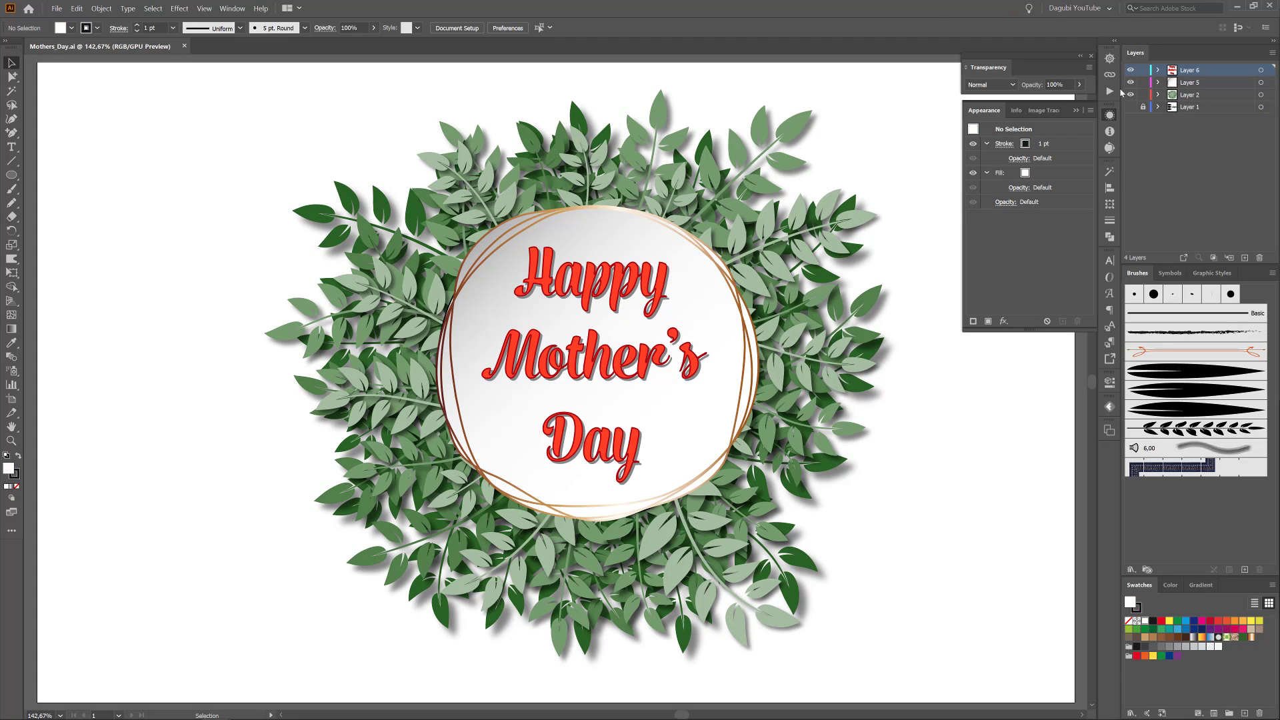
Isolate the darkest foliage layer and enlarge its drop shadow, raising the X offset and setting the Y offset to 5 mm
drag(1131, 70, 1131, 133)
click(1159, 95)
drag(143, 94, 1042, 360)
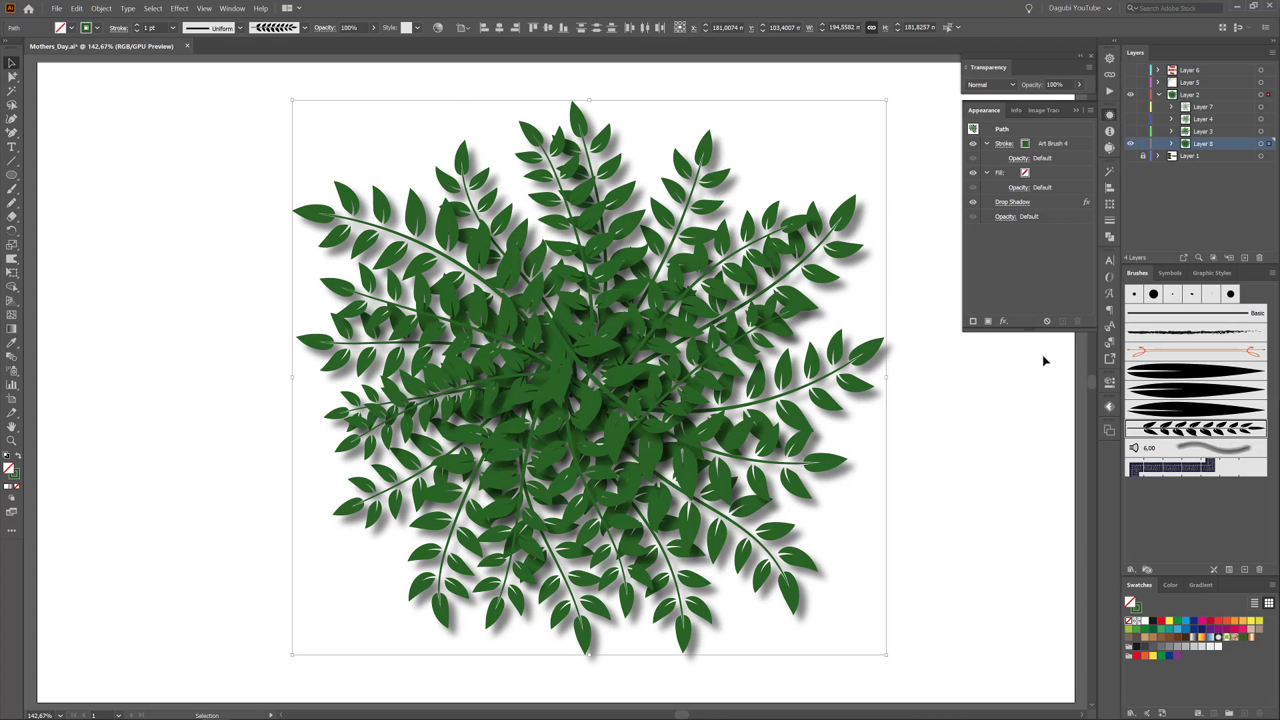
click(1026, 203)
click(134, 111)
click(134, 110)
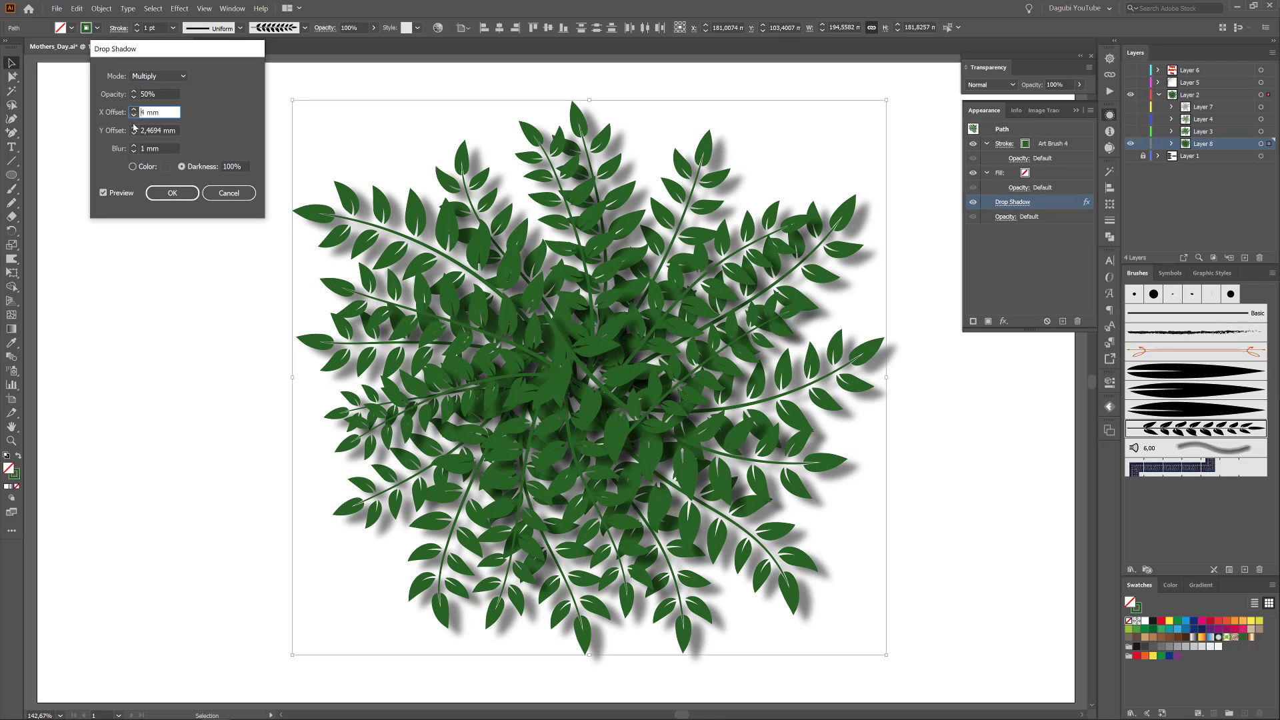
click(134, 128)
click(134, 128)
click(134, 128)
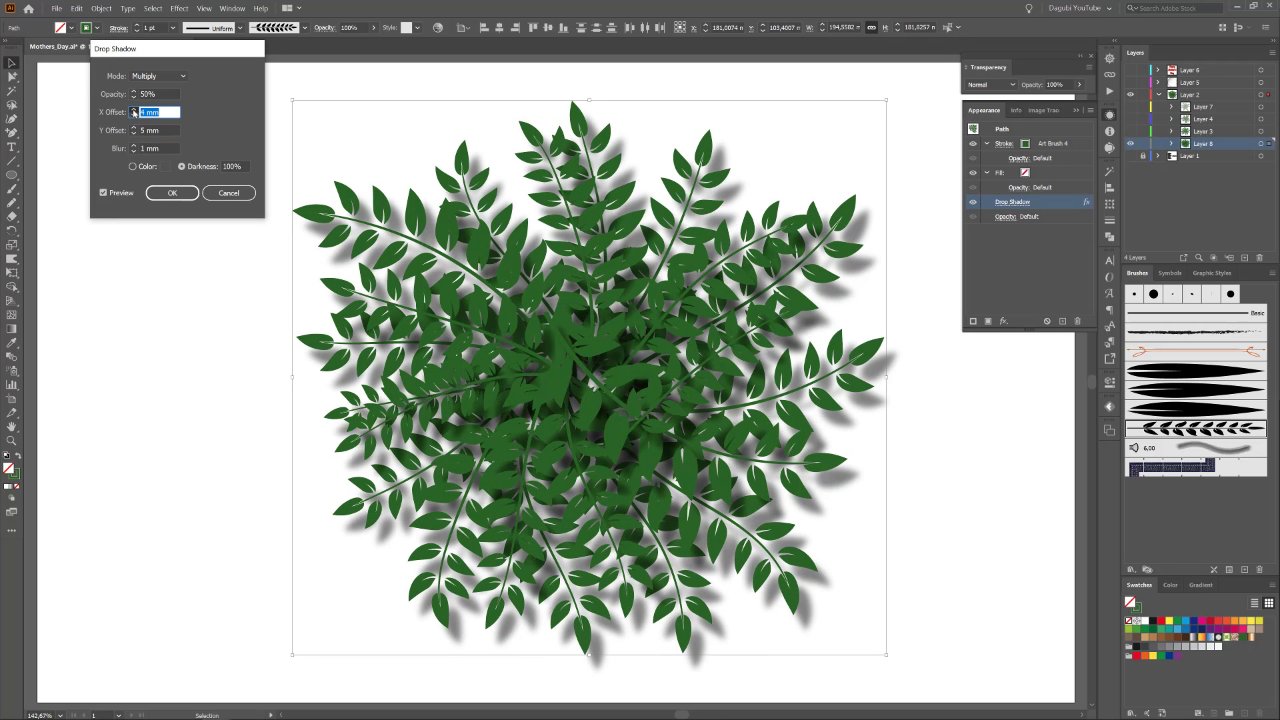
key(Return)
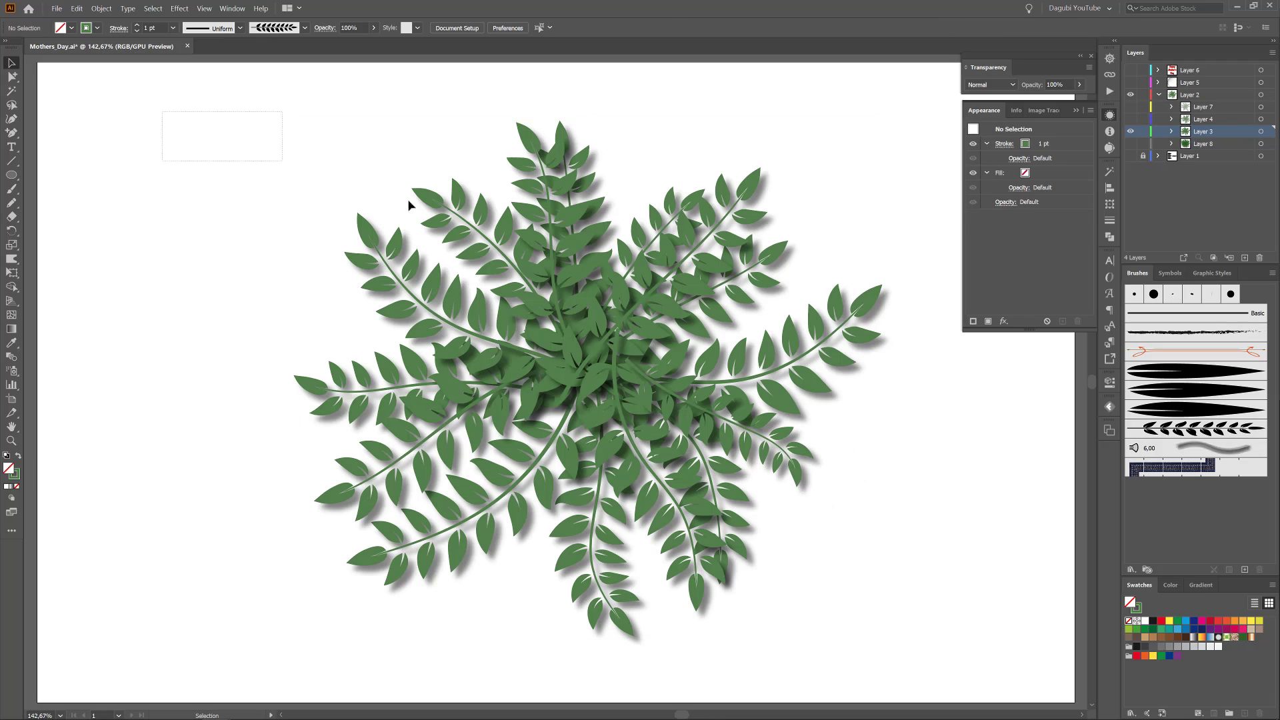
Set Layer 3's foliage drop shadow to a 4 mm X offset and raise its Y offset
drag(408, 205, 840, 615)
click(1012, 203)
click(134, 110)
click(134, 109)
click(134, 128)
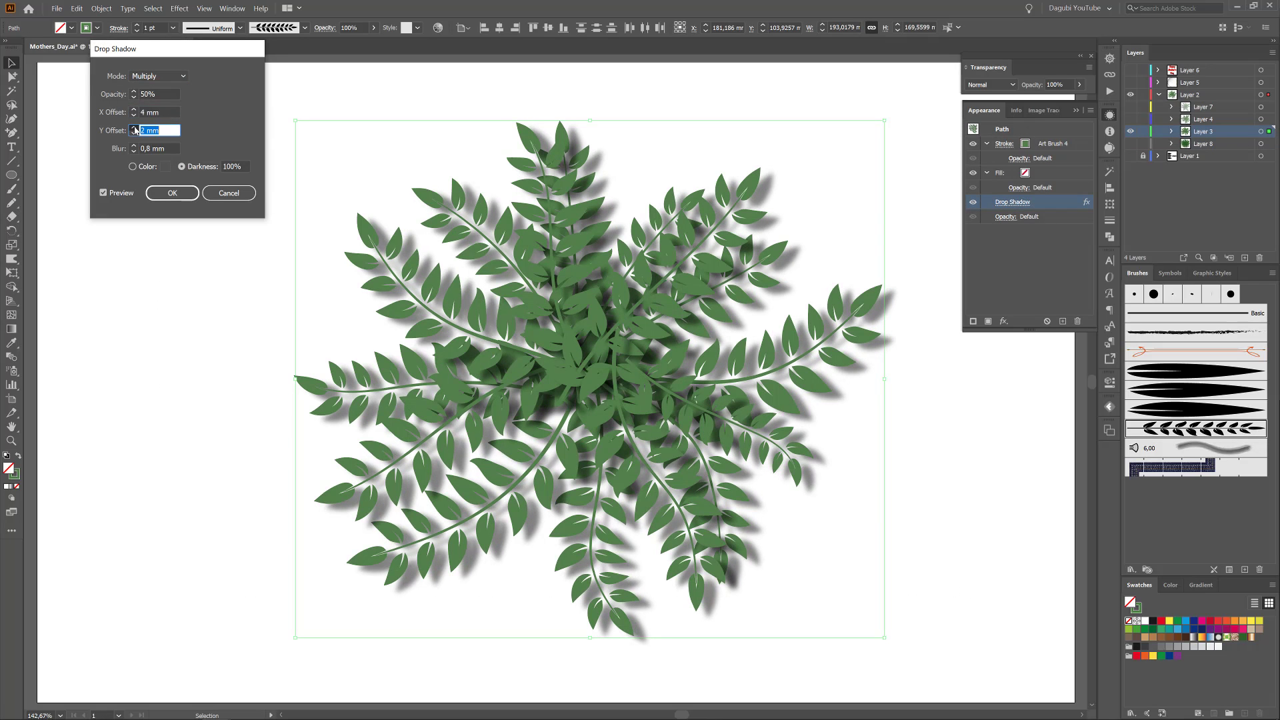
key(Return)
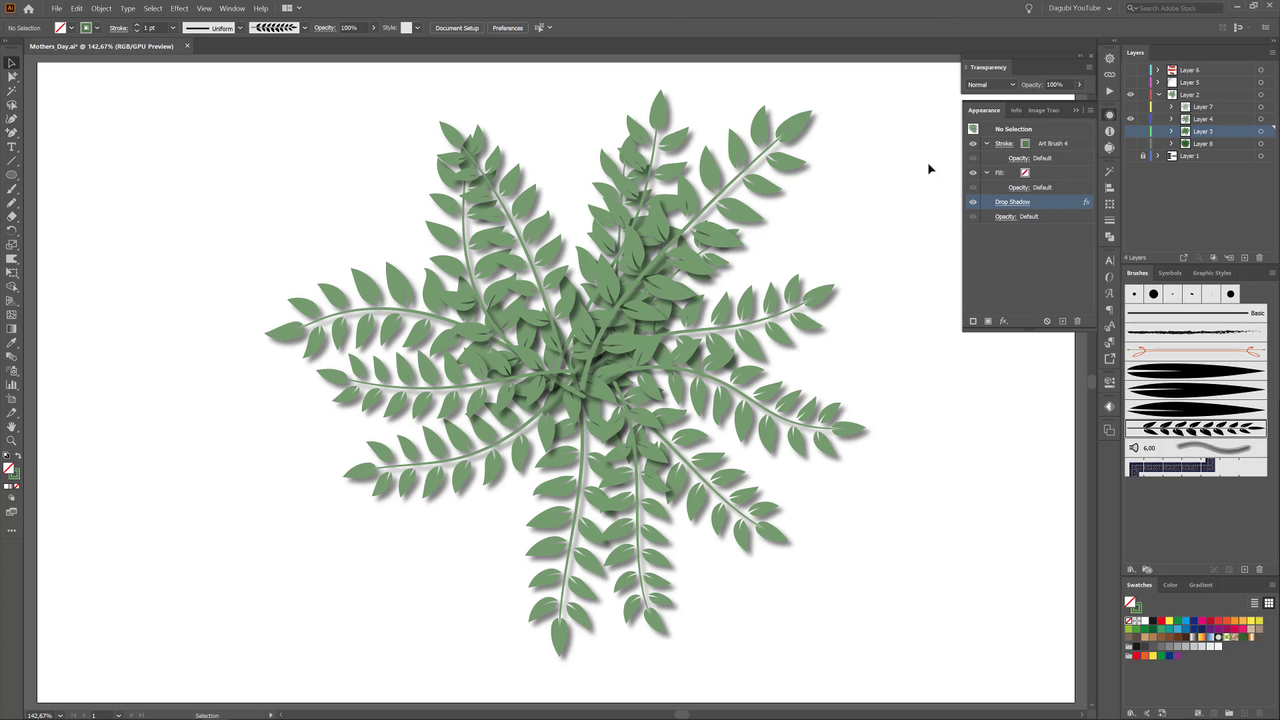
Set the X and Y offsets of Layer 4's foliage drop shadow to 2 mm
key(ctrl+a)
click(1013, 202)
click(134, 112)
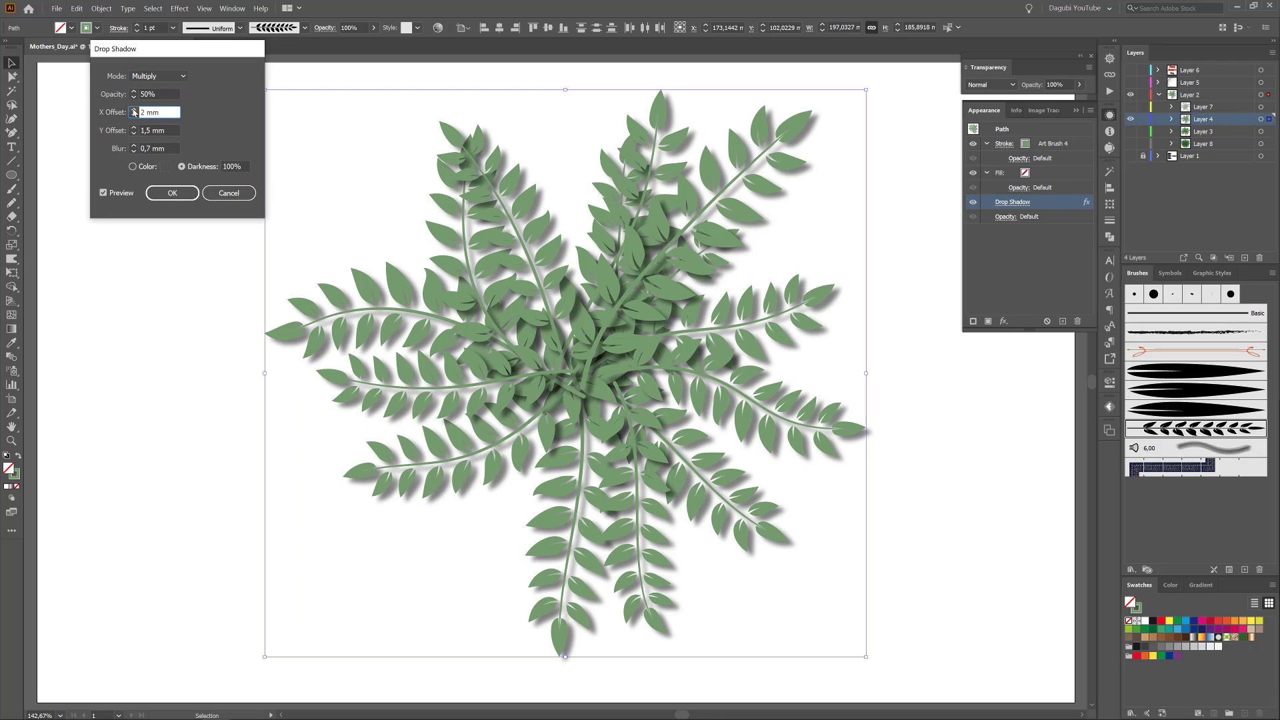
key(Tab)
text(2)
key(shift+Tab)
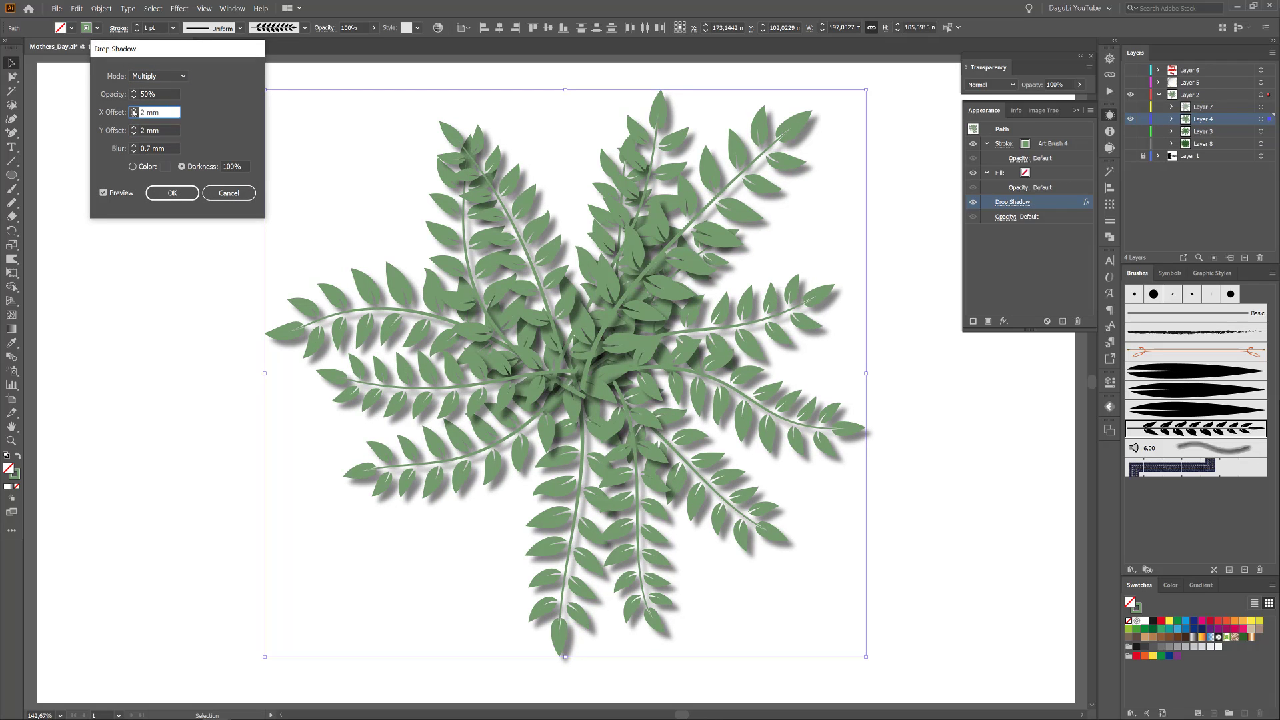
key(Return)
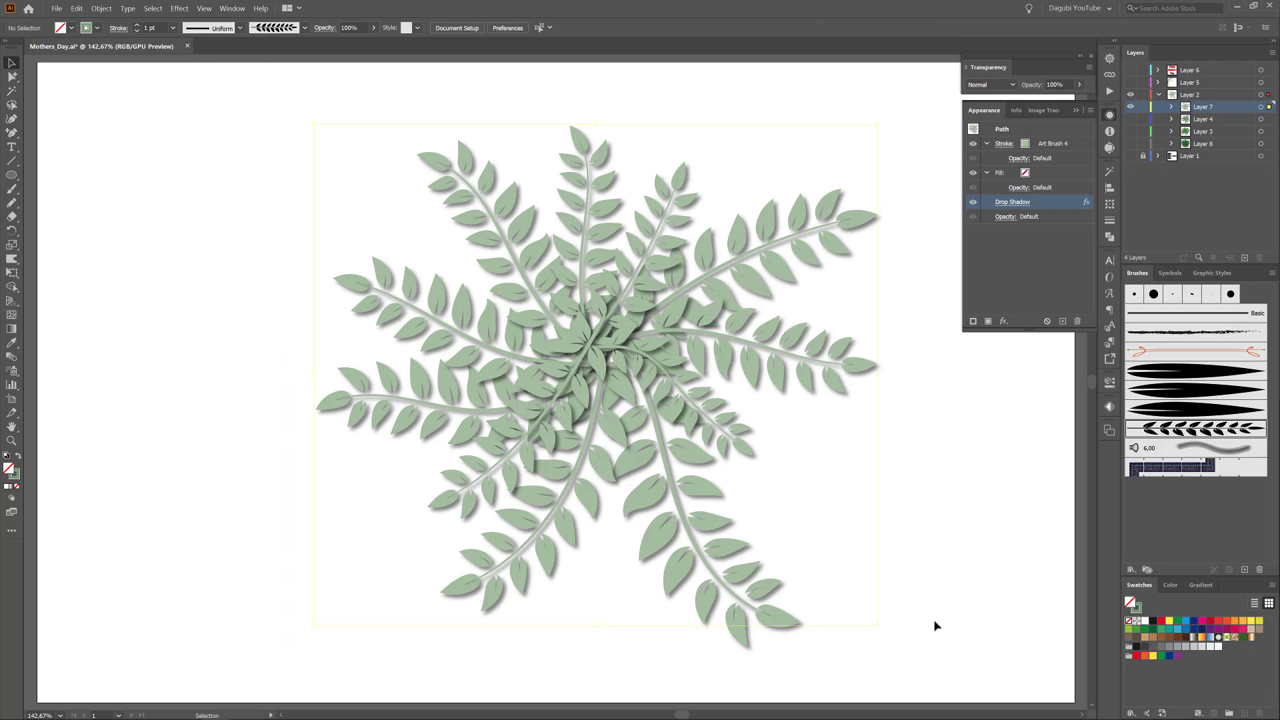
Increase the X and Y offsets of the lightest foliage layer's drop shadow
click(1012, 202)
click(132, 109)
click(132, 128)
key(Return)
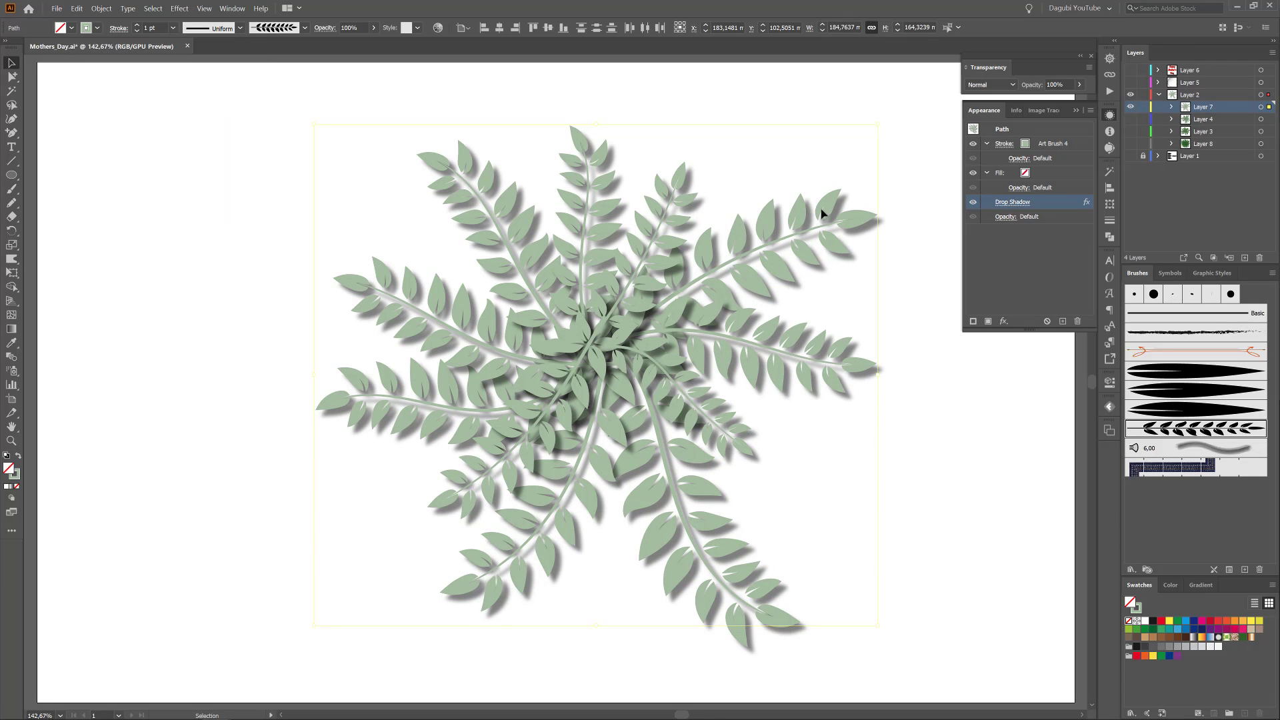
Make the hidden foliage, circle and lettering layers visible and activate the circle's layer, Layer 5
click(1131, 144)
click(1130, 82)
click(1130, 70)
click(1255, 83)
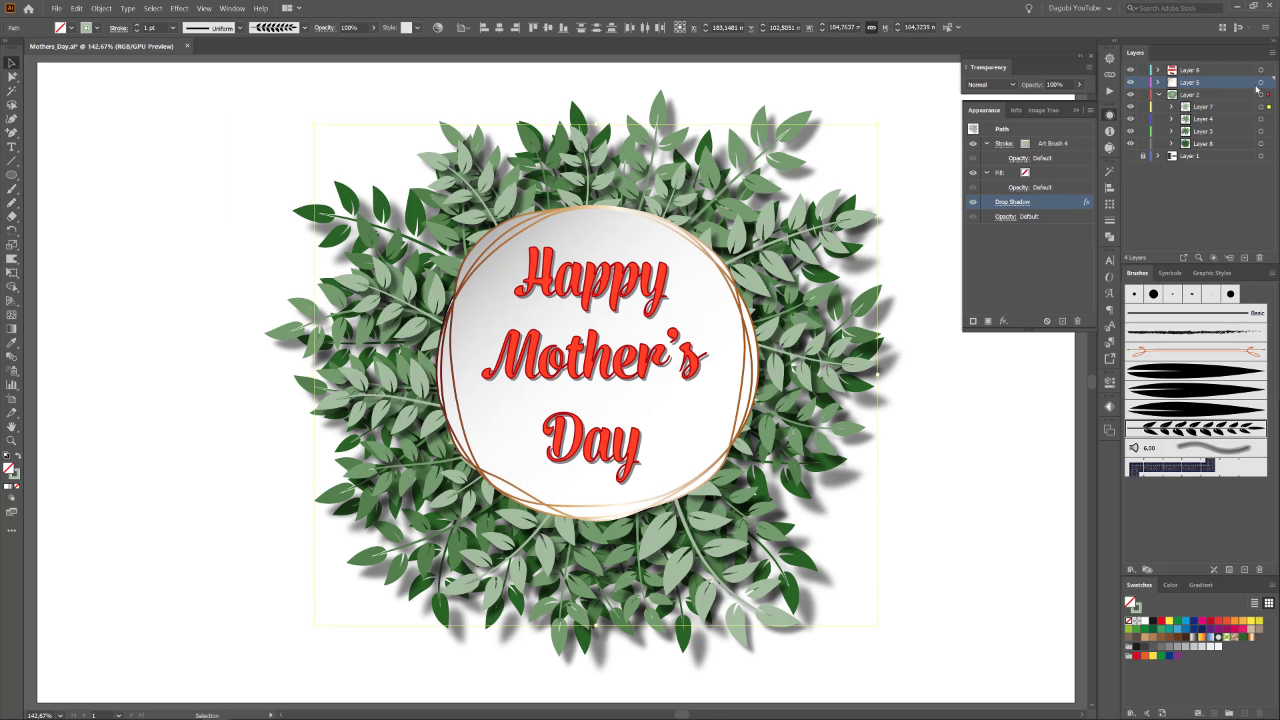
Target Layer 5 with the copper-rimmed circle and begin a Multiply drop shadow with a 2 mm blur
click(1160, 83)
click(1160, 82)
click(1261, 83)
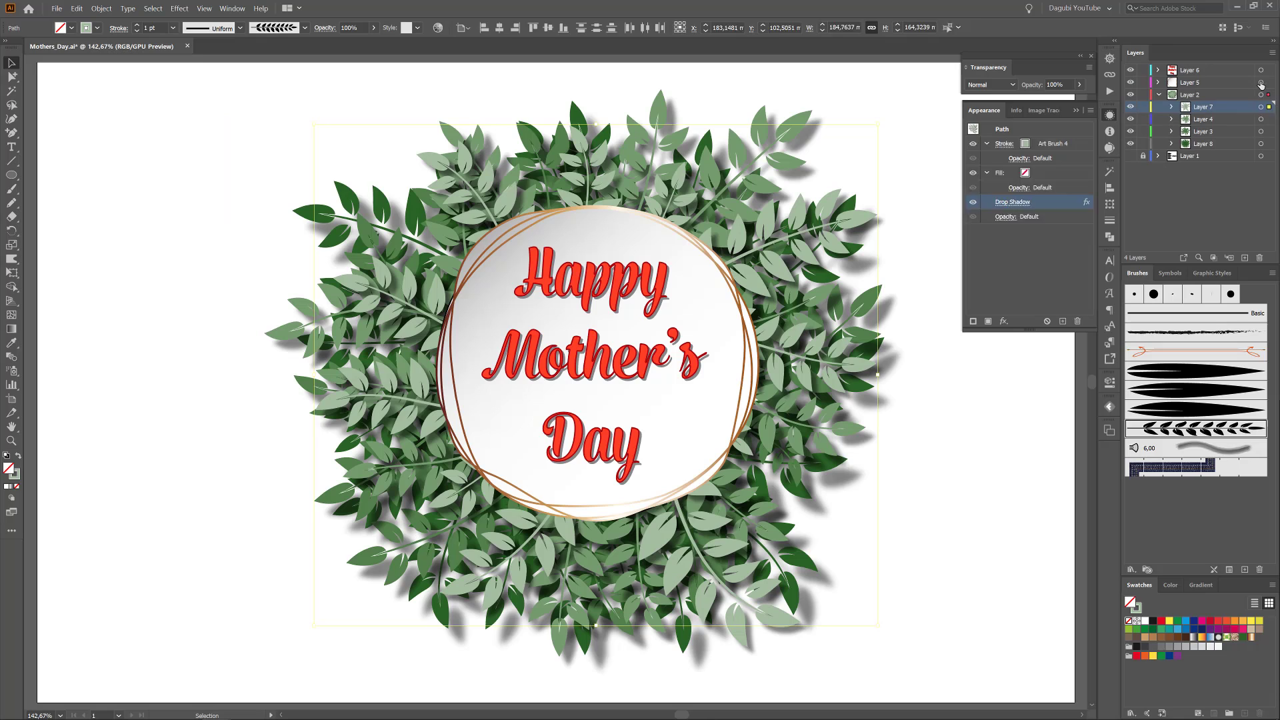
click(180, 8)
mouse_move(222, 155)
click(336, 158)
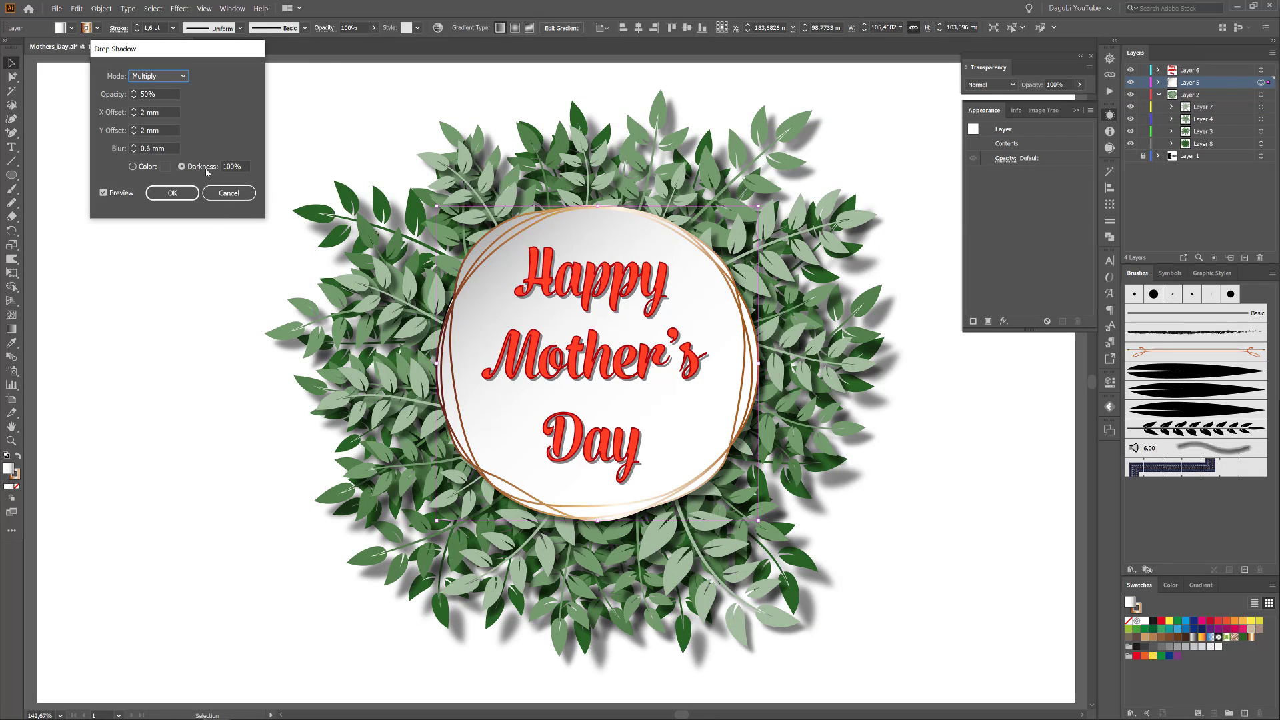
click(134, 146)
click(133, 145)
Set the circle's drop shadow X and Y offsets to 5 mm and apply the effect
click(134, 128)
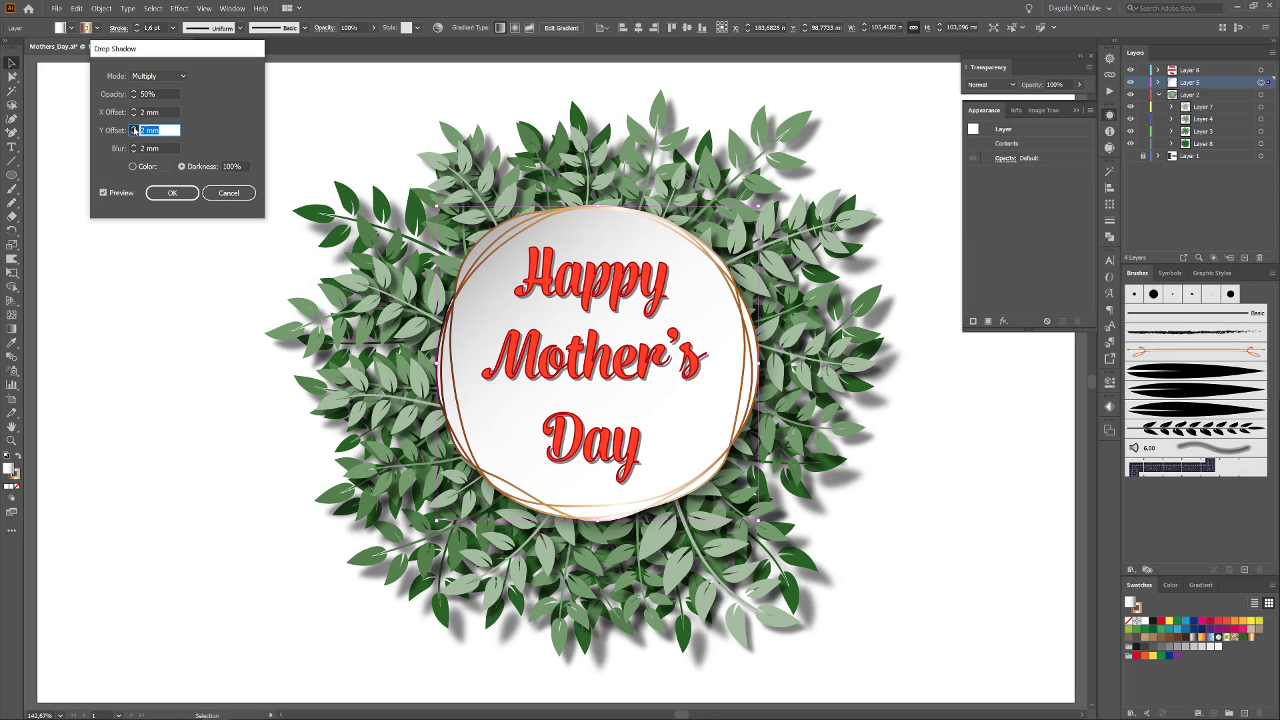
click(134, 128)
click(134, 127)
click(134, 110)
click(135, 110)
click(135, 110)
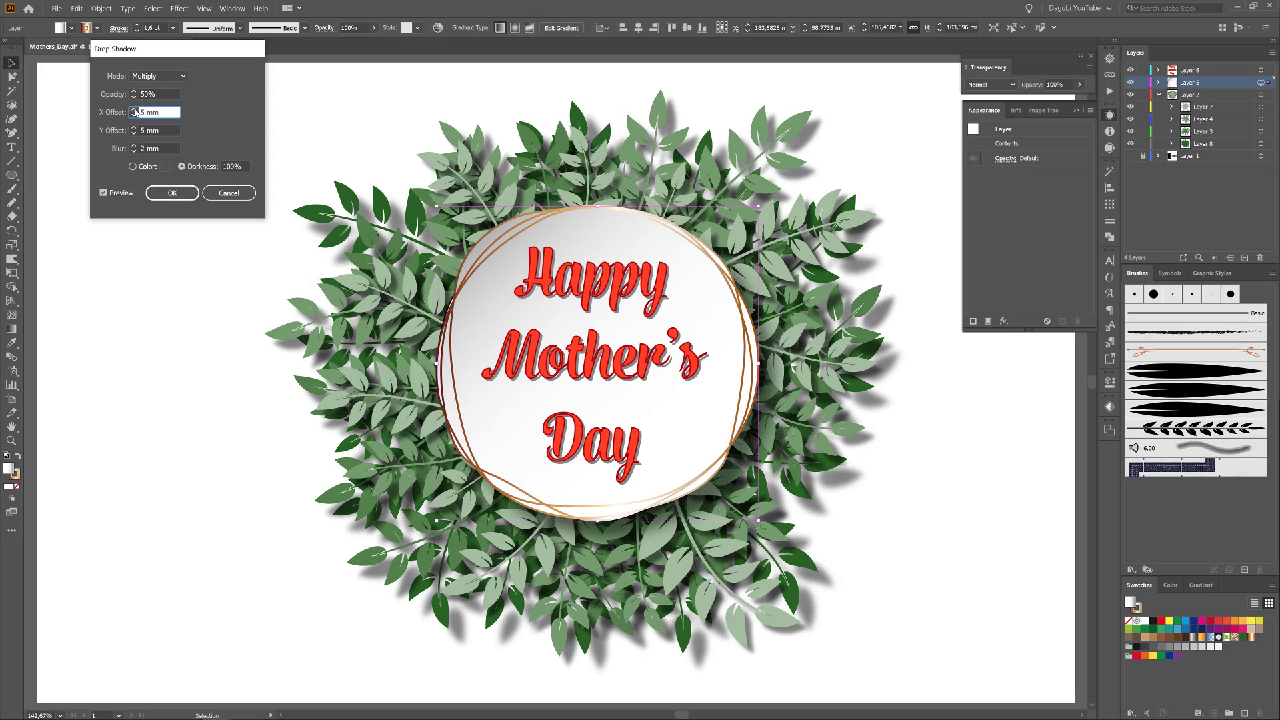
click(172, 193)
Start an outer glow on the circle's layer in Multiply mode with the dark green colour 3F4F35
click(180, 9)
mouse_move(233, 158)
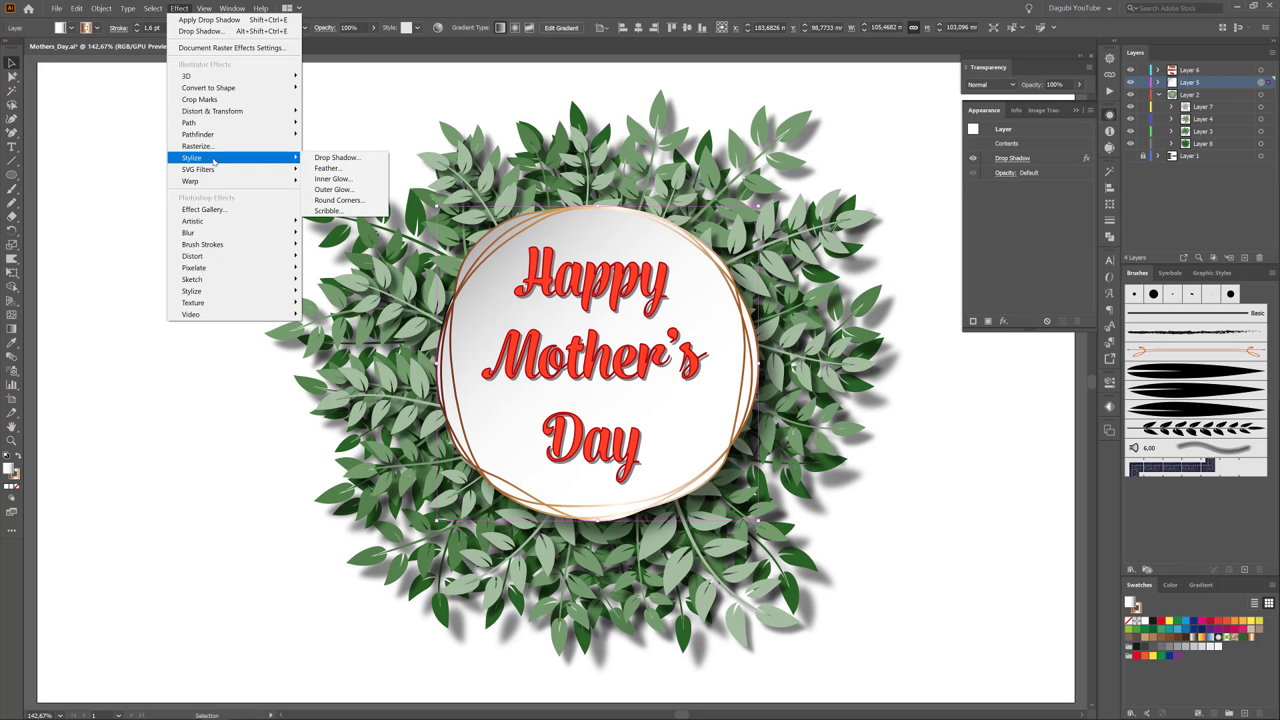
click(332, 190)
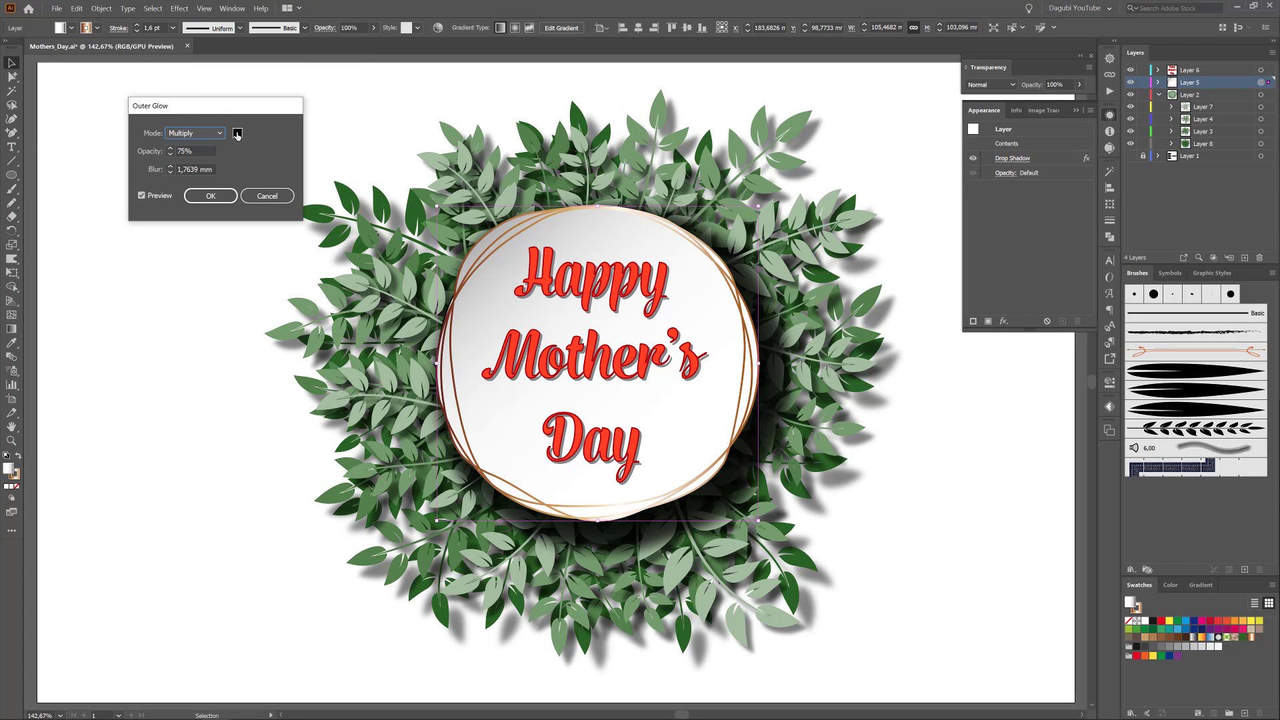
click(237, 134)
click(1062, 233)
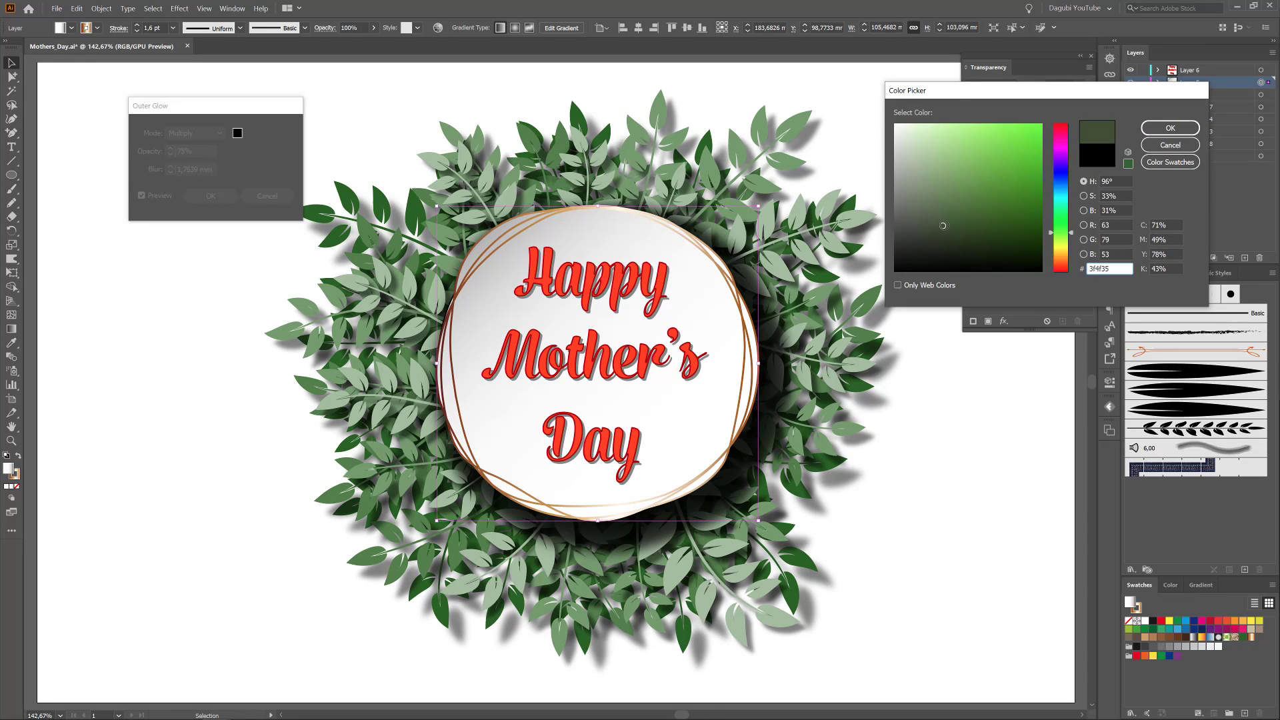
click(1170, 127)
Set the circle's outer glow opacity to 60% and apply the effect
key(Tab)
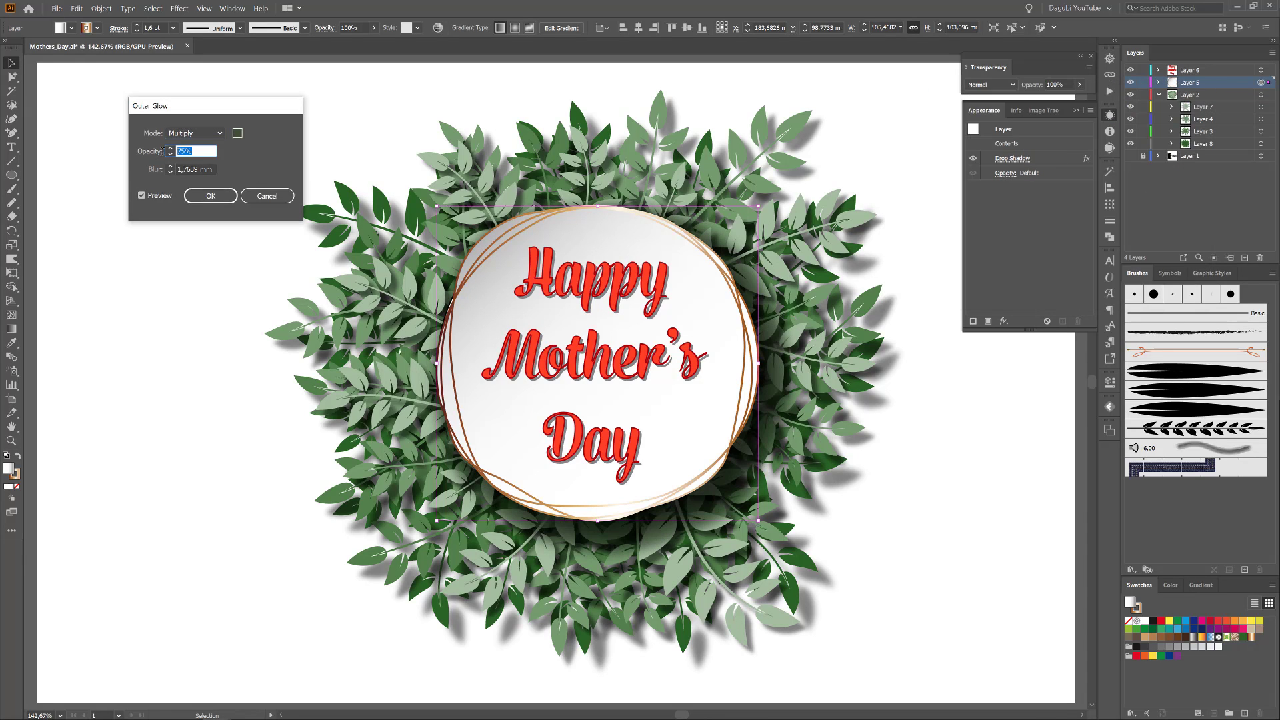
text(40)
key(Tab)
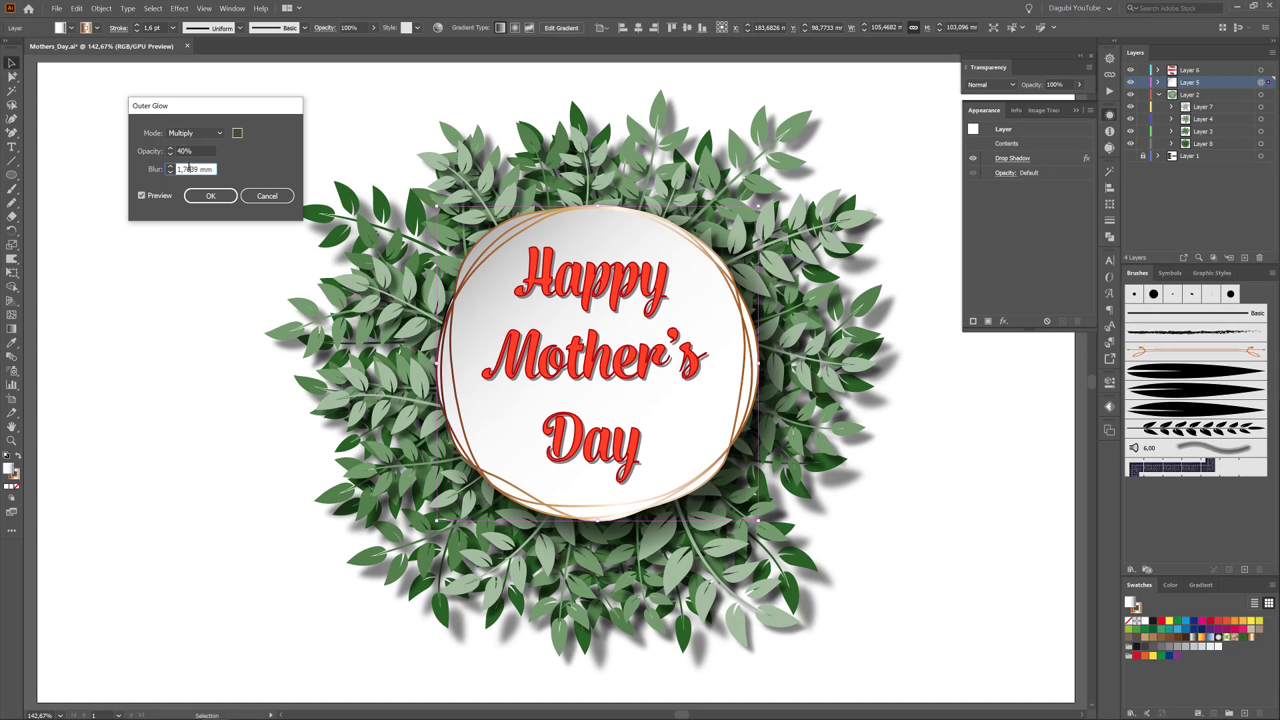
key(shift+Tab)
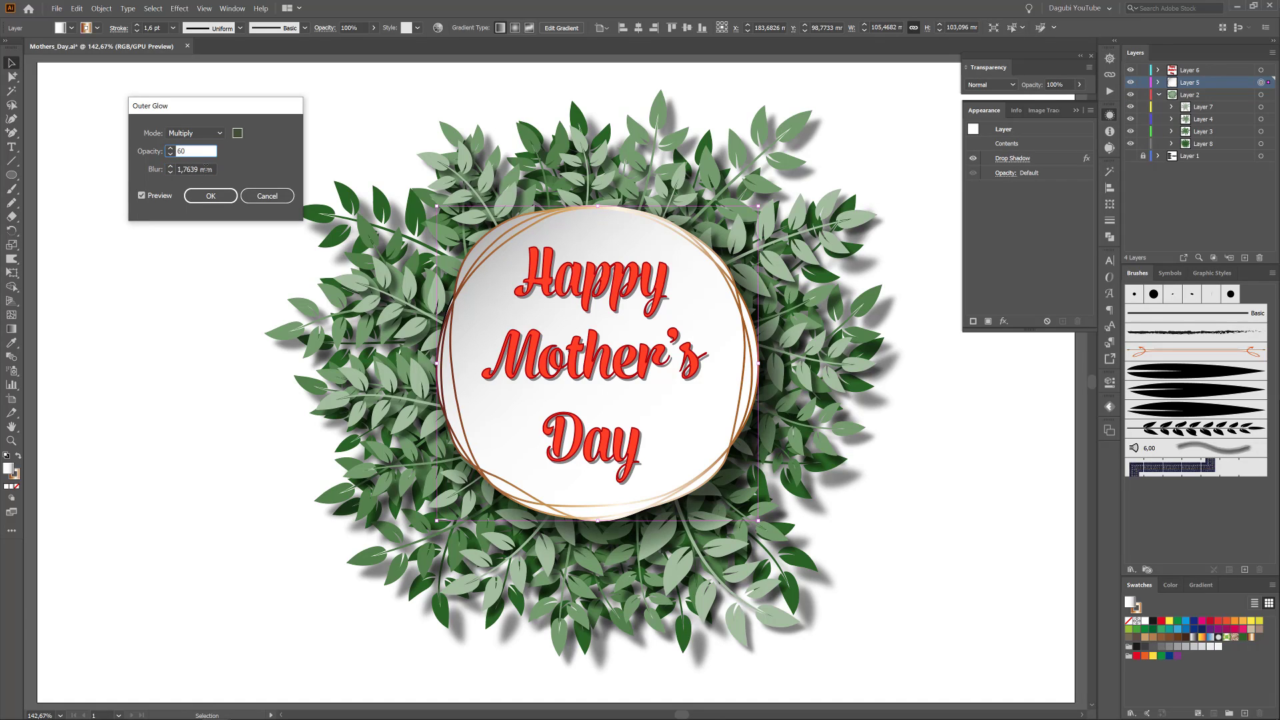
key(Tab)
click(211, 196)
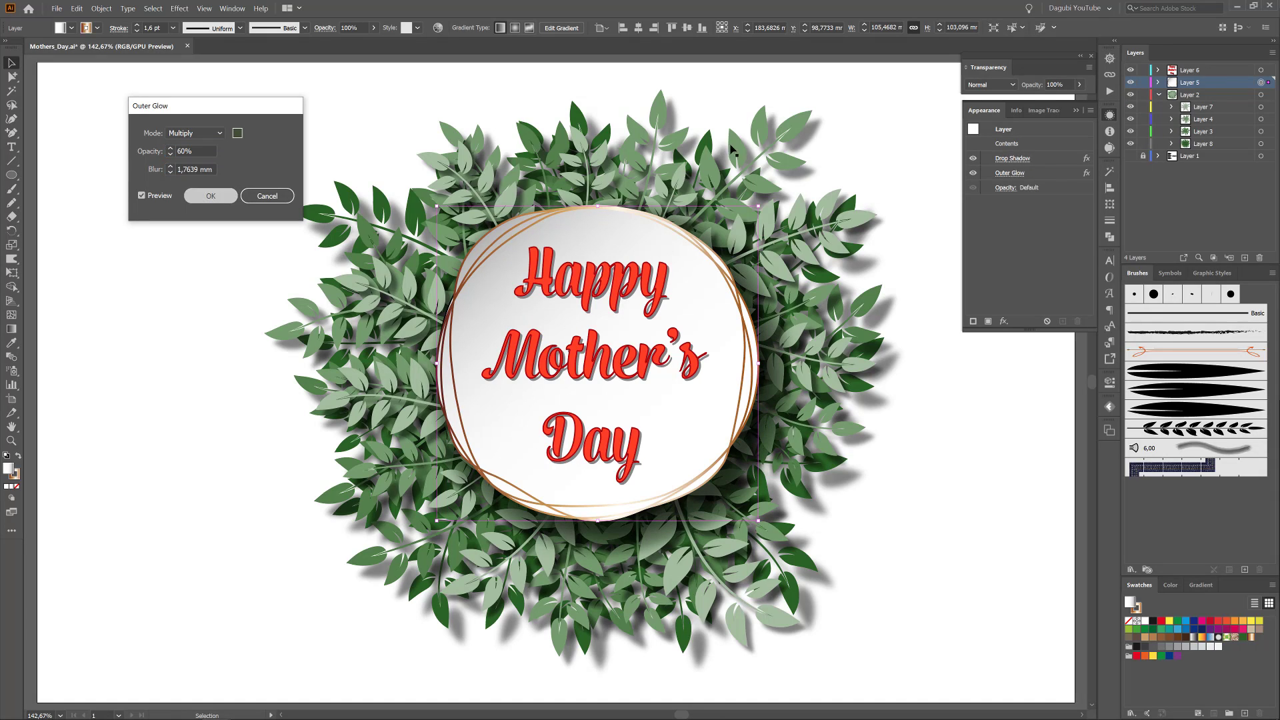
Check the circle's drop shadow on and off, reduce its X offset to 3 mm and lower its Y offset
click(974, 159)
click(973, 158)
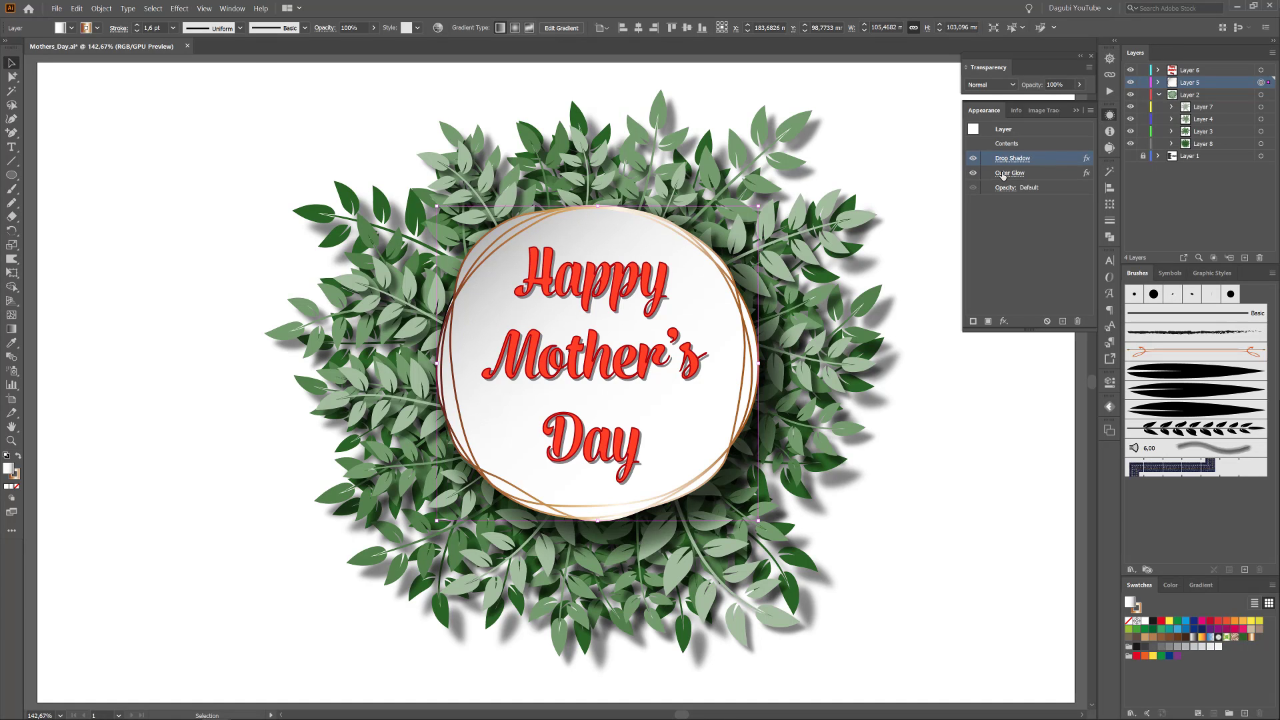
click(1017, 159)
click(135, 132)
click(134, 132)
click(135, 132)
click(134, 116)
click(134, 115)
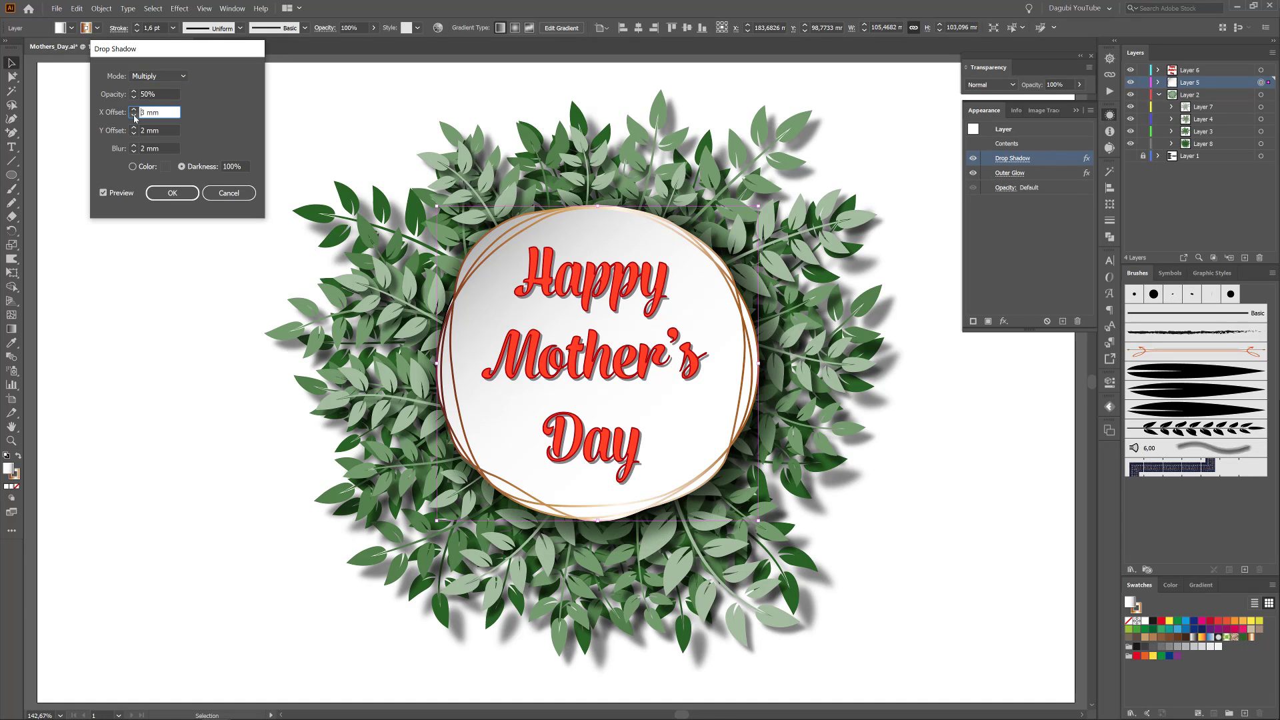
click(134, 116)
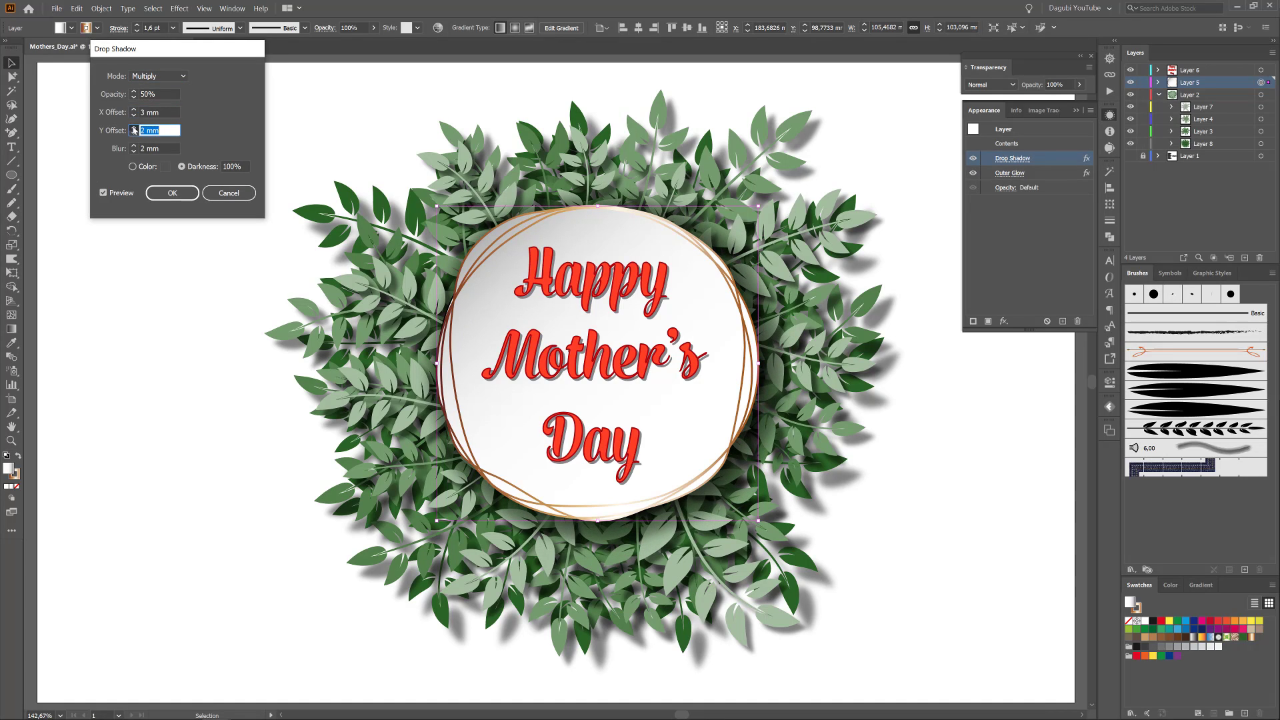
click(172, 193)
click(1033, 448)
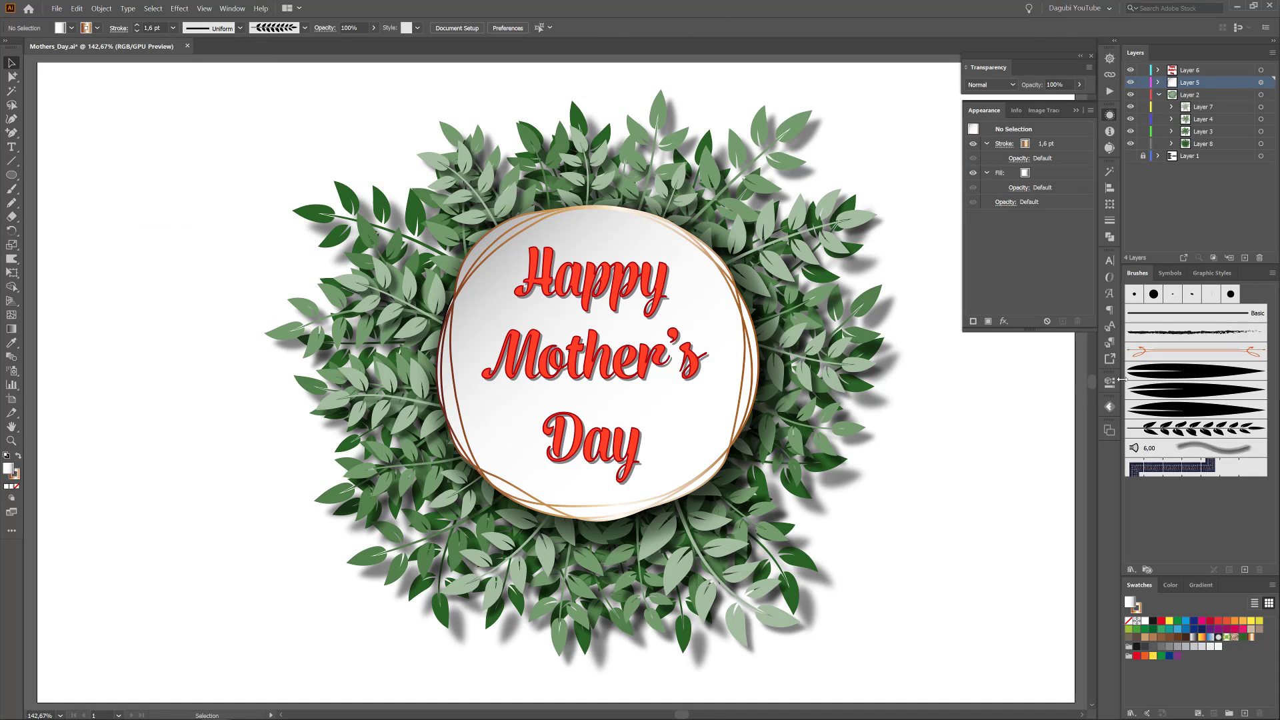
Collapse and lock the existing artwork layers and add a new layer above Layer 6
click(1160, 95)
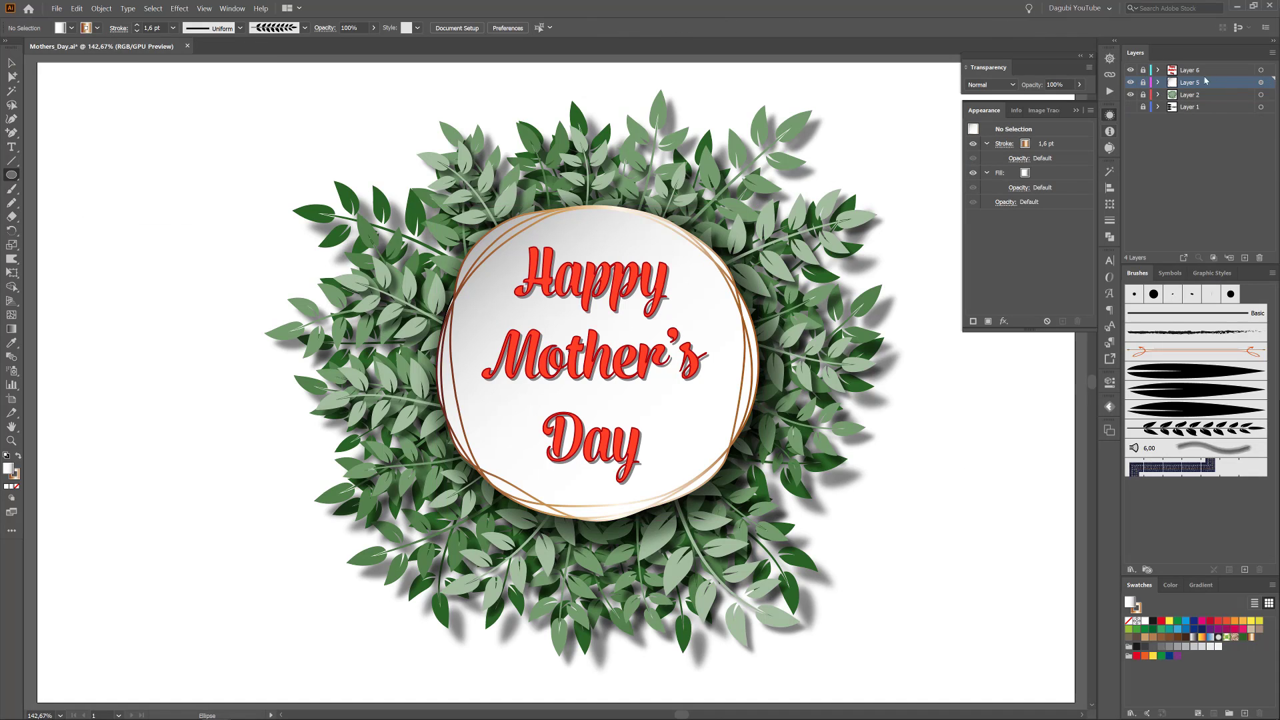
click(1164, 109)
click(1205, 71)
Draw a vertical ellipse about 12.3 by 26.1 mm in the blank area beside the foliage, filled black without a stroke
drag(942, 176, 691, 209)
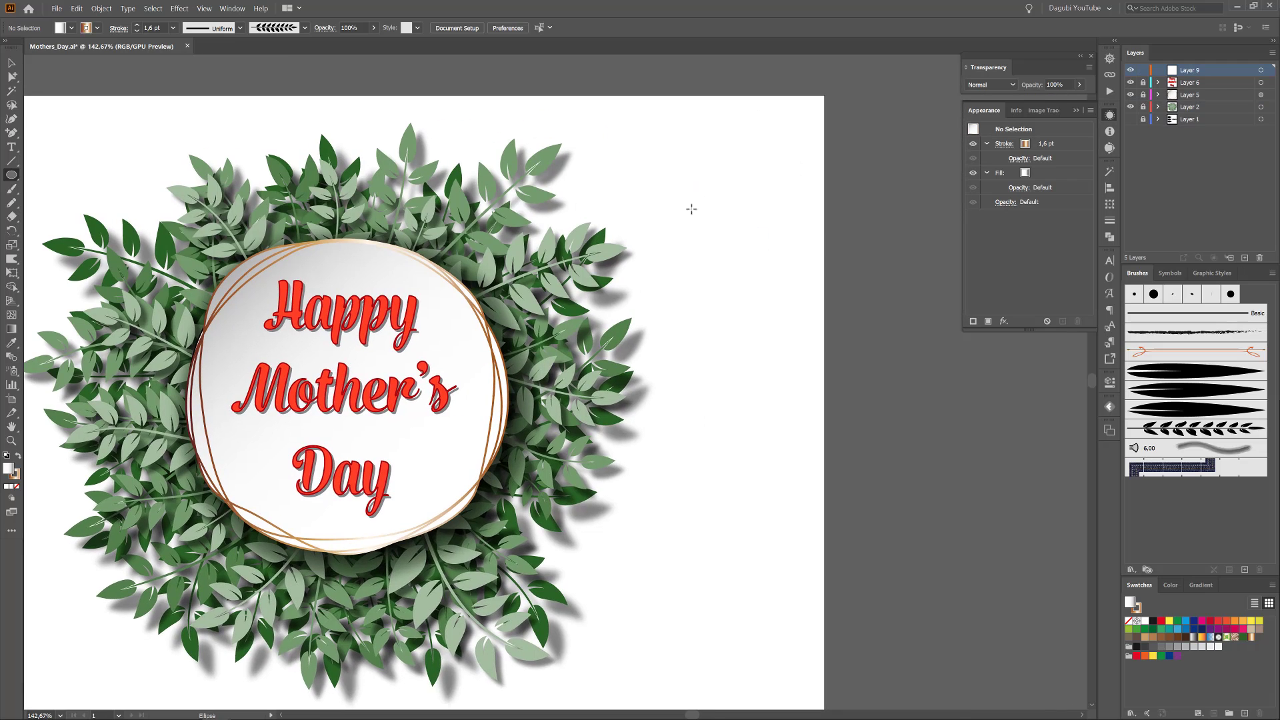
drag(729, 280, 730, 280)
click(1129, 621)
click(1130, 602)
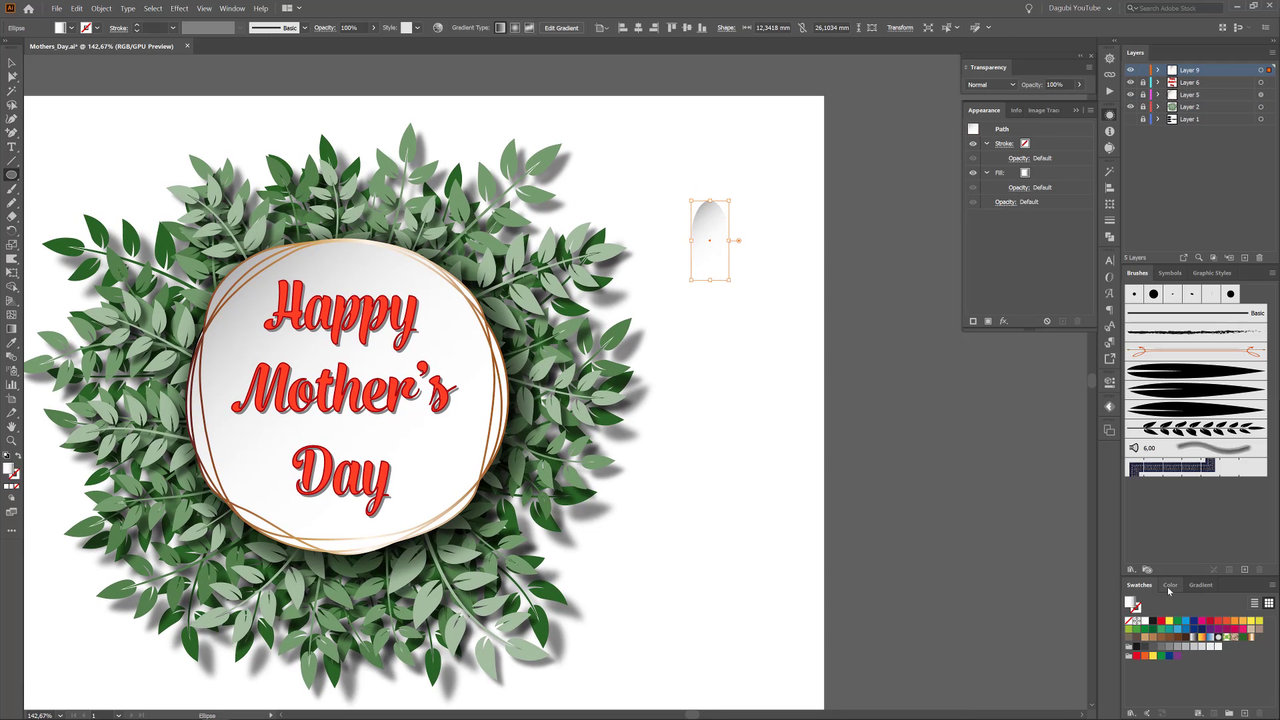
click(1170, 586)
click(1136, 663)
Move the ellipse's two side anchor points upward so the shape tapers toward its lower end like a petal
scroll(699, 213, up, 5)
mouse_move(12, 77)
mouse_down()
mouse_move(58, 95)
mouse_move(74, 78)
mouse_up()
drag(642, 254, 817, 334)
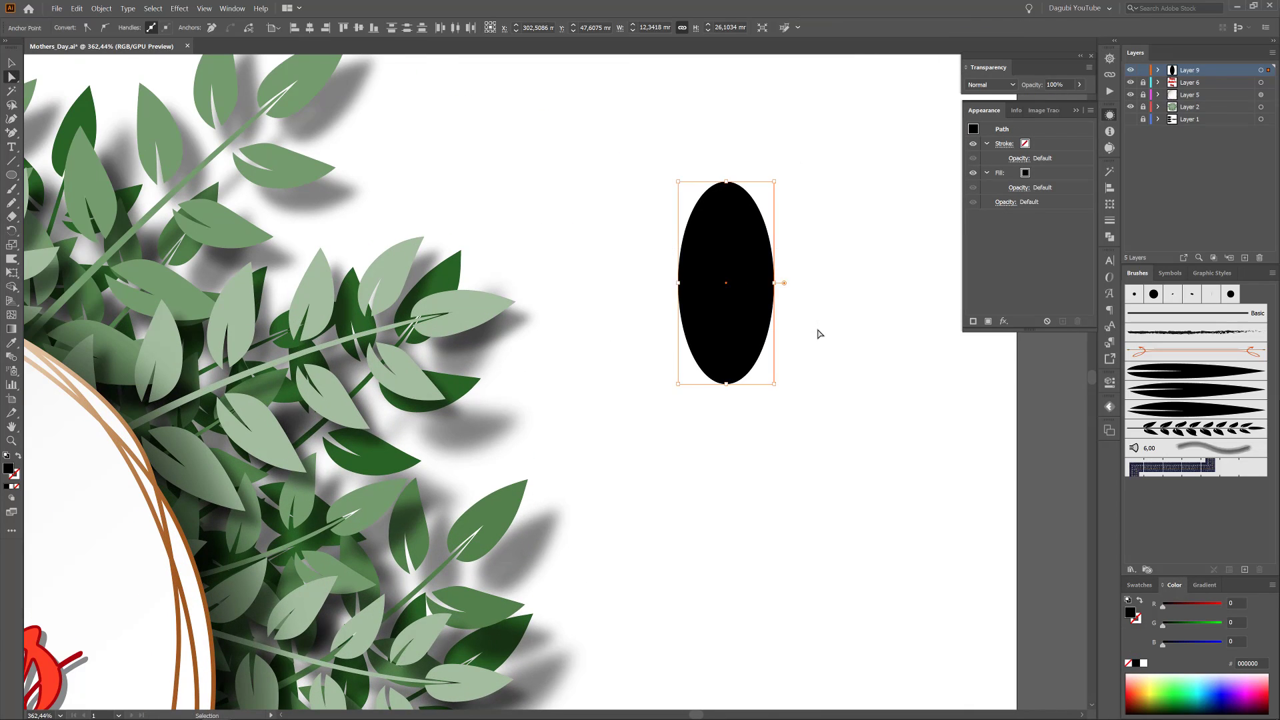
key(Up)
key(Up)
key(Up)
key(Up)
key(Up)
key(Up)
key(Up)
key(Up)
key(Up)
key(Up)
key(Up)
key(Up)
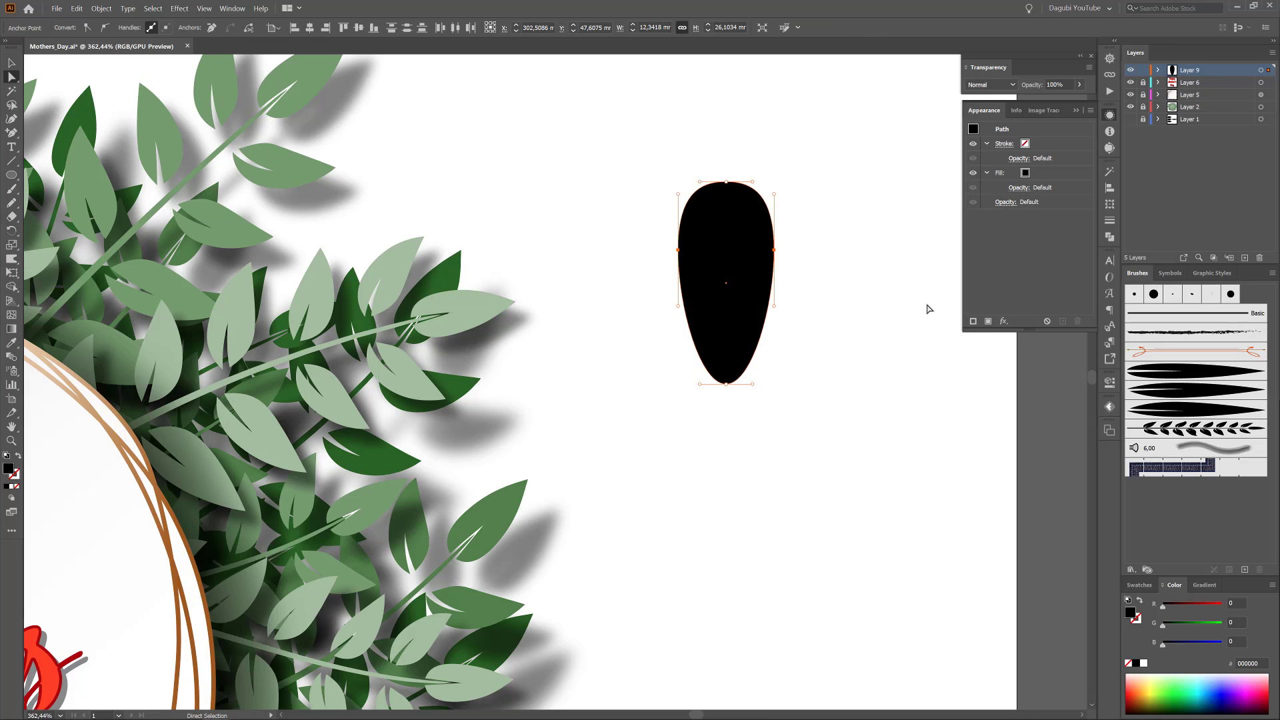
Rotate the black petal shape 90° to lie horizontally with its narrow end to the left
key(v)
drag(789, 185, 823, 340)
drag(781, 277, 811, 176)
Save the black petal shape as a new art brush
click(1272, 273)
click(1206, 275)
click(507, 231)
click(505, 287)
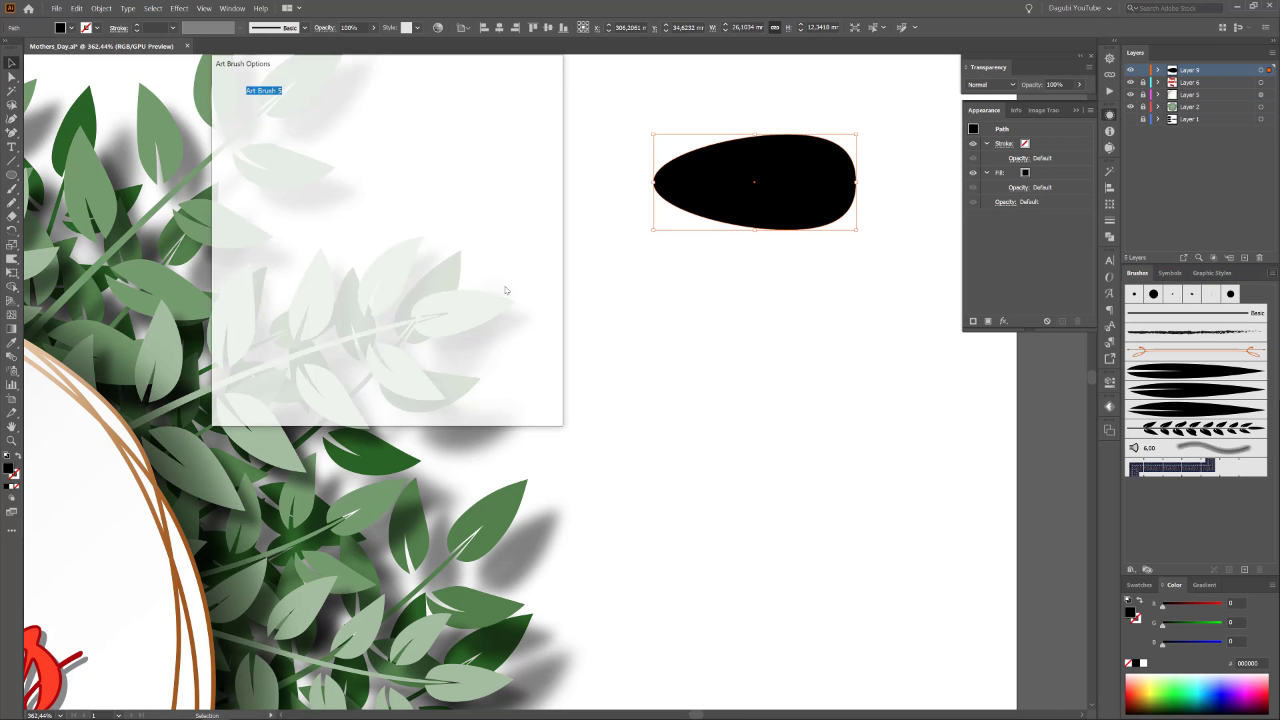
click(491, 286)
click(457, 312)
click(489, 400)
Cut the original black petal shape from the artboard
drag(797, 209, 812, 230)
click(77, 8)
click(92, 44)
Switch to the Paintbrush with the new petal brush and set its opacity to 43%
key(ctrl+0)
key(b)
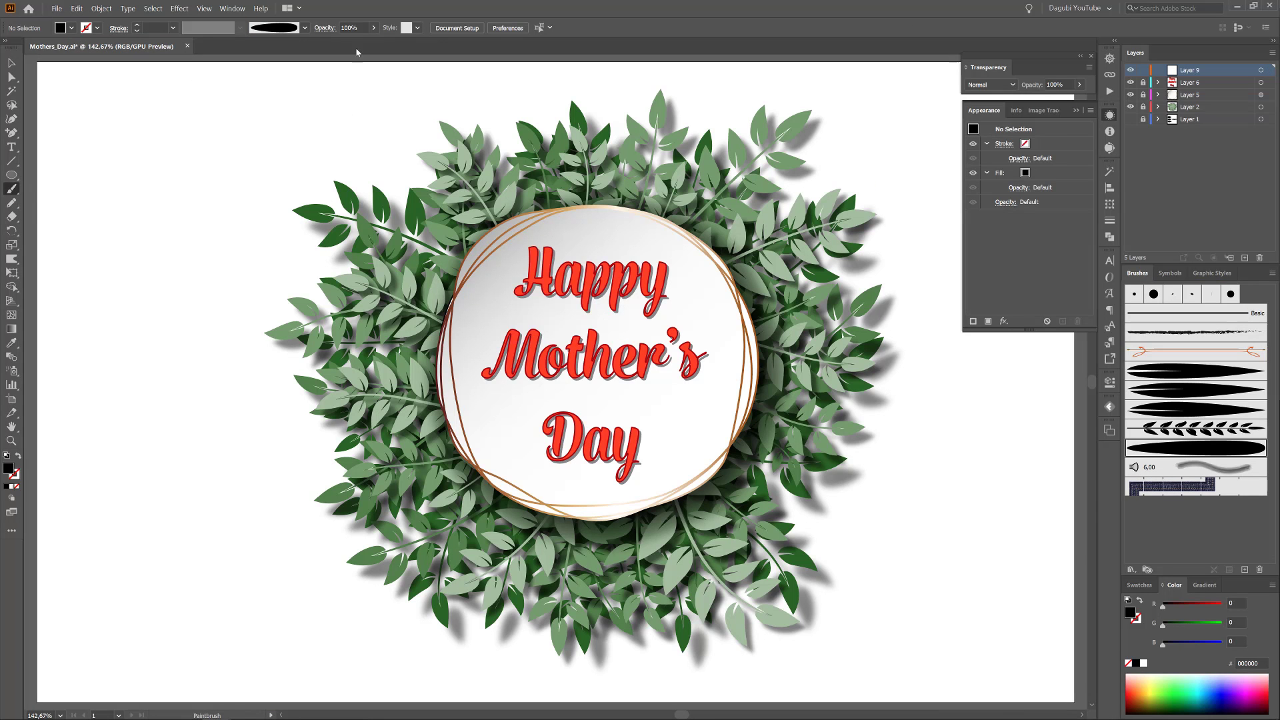
drag(348, 47, 348, 47)
click(1140, 584)
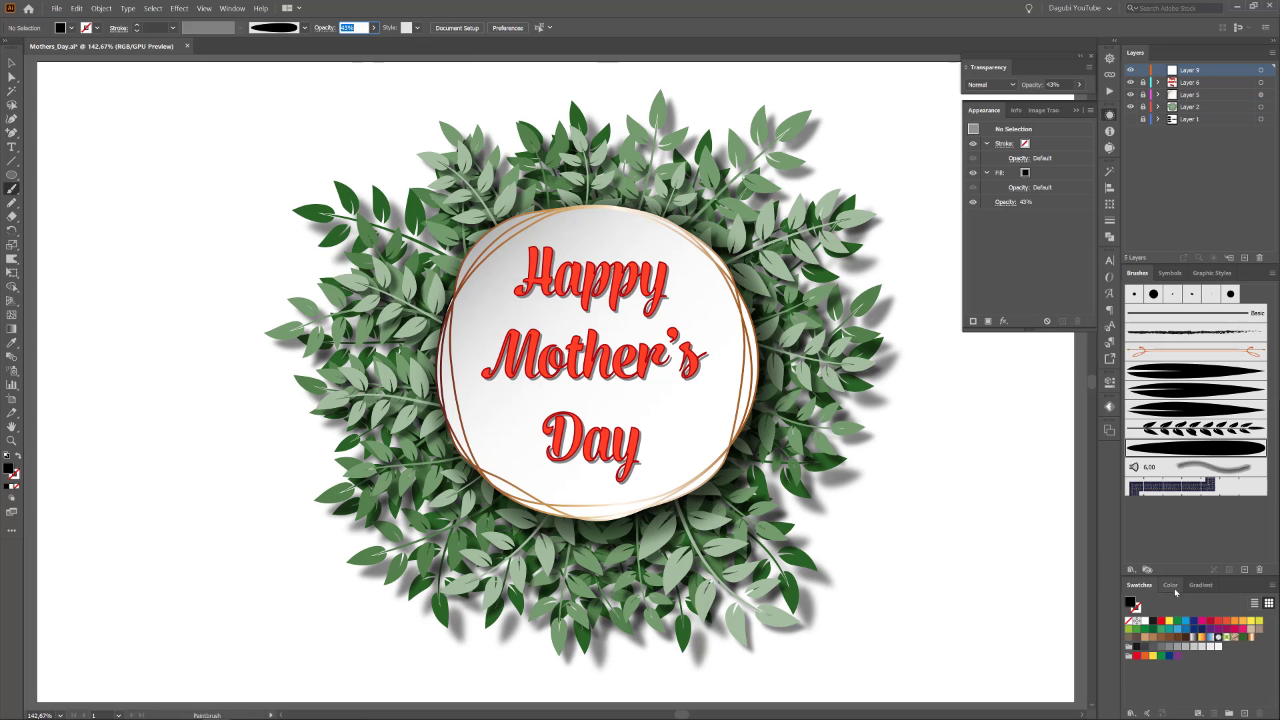
Load the Flowers swatch library from the Nature collection and choose its dark red as the brush stroke colour
click(1176, 585)
click(71, 27)
click(10, 102)
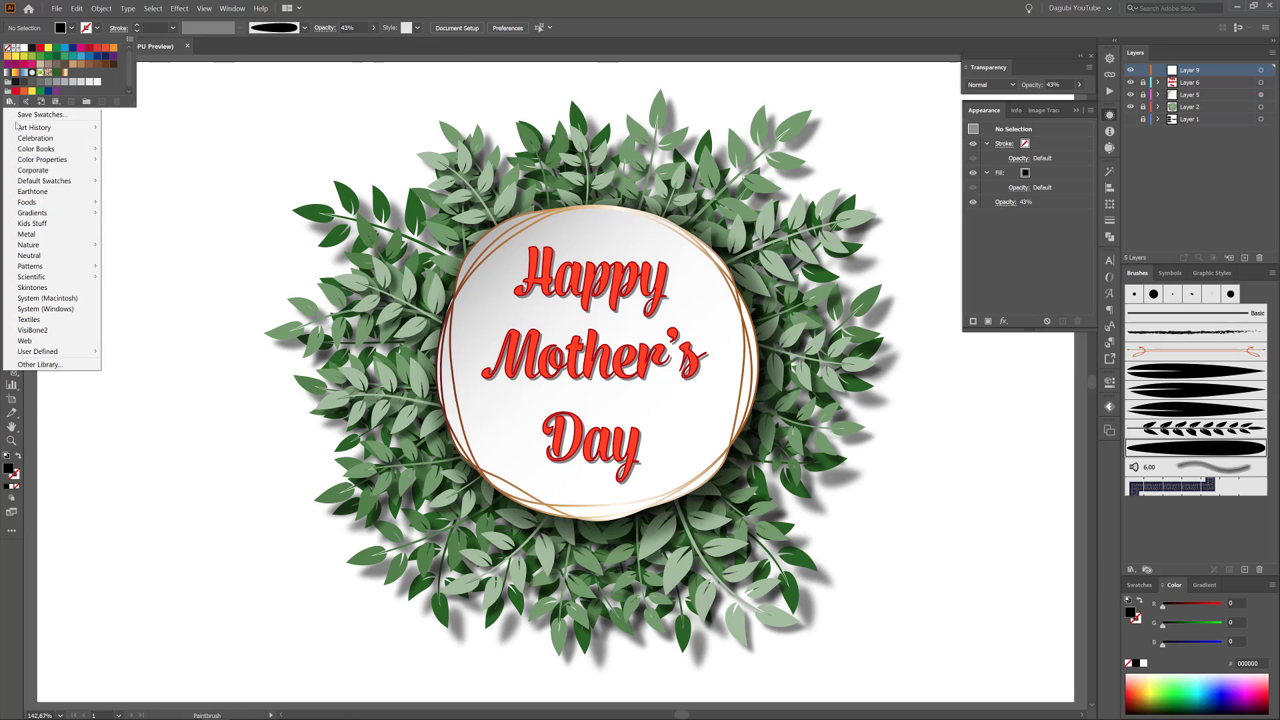
mouse_move(56, 246)
click(123, 256)
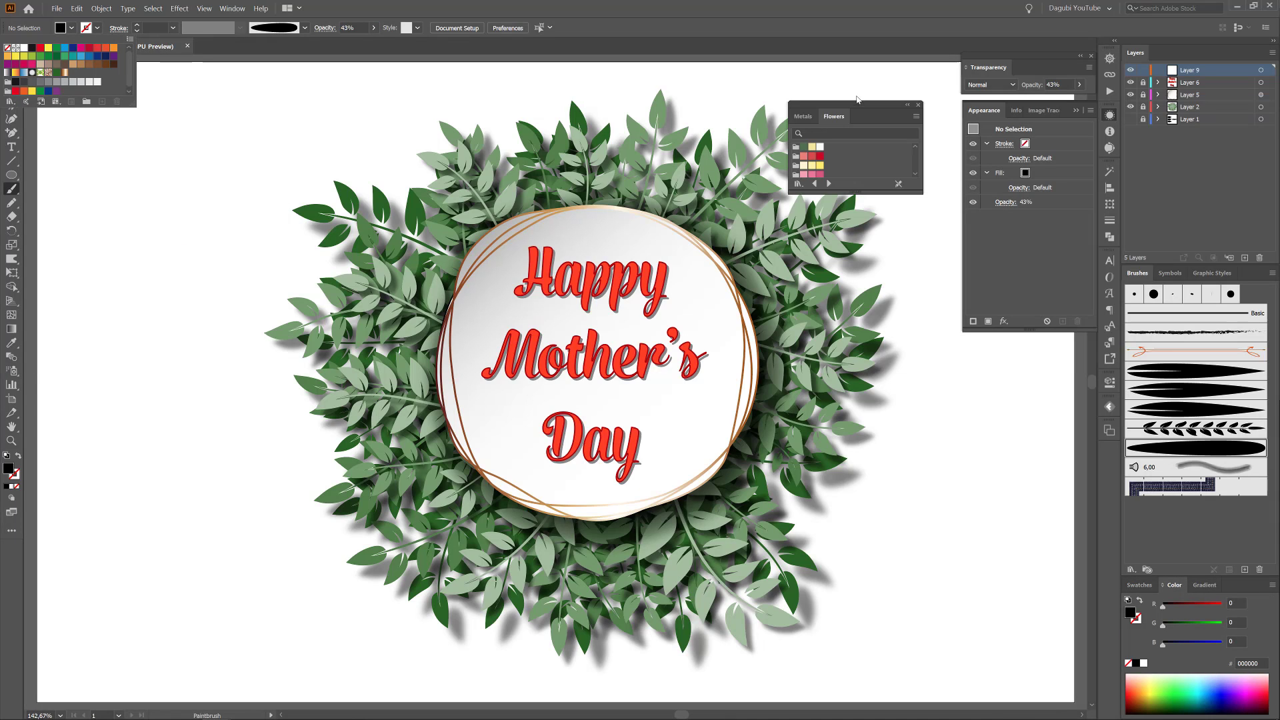
drag(878, 107, 397, 93)
drag(360, 90, 932, 377)
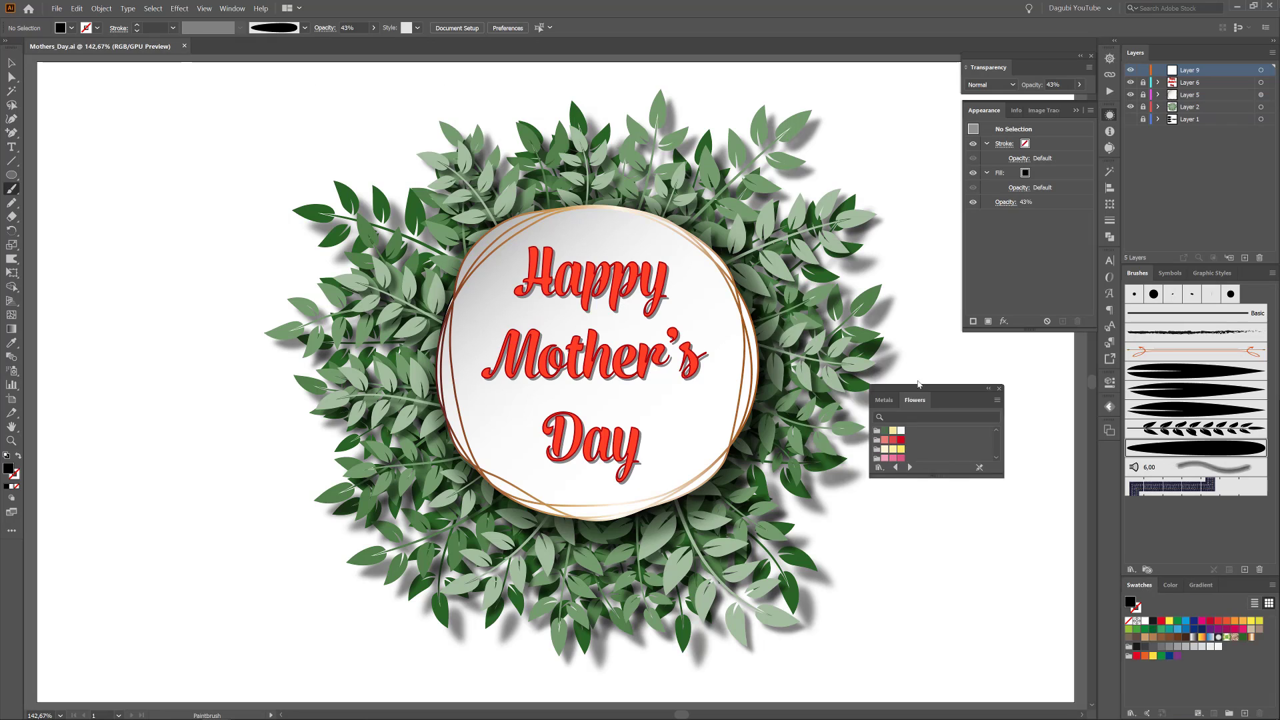
drag(964, 603, 1027, 606)
drag(1027, 607, 927, 559)
drag(927, 380, 865, 316)
drag(812, 261, 827, 226)
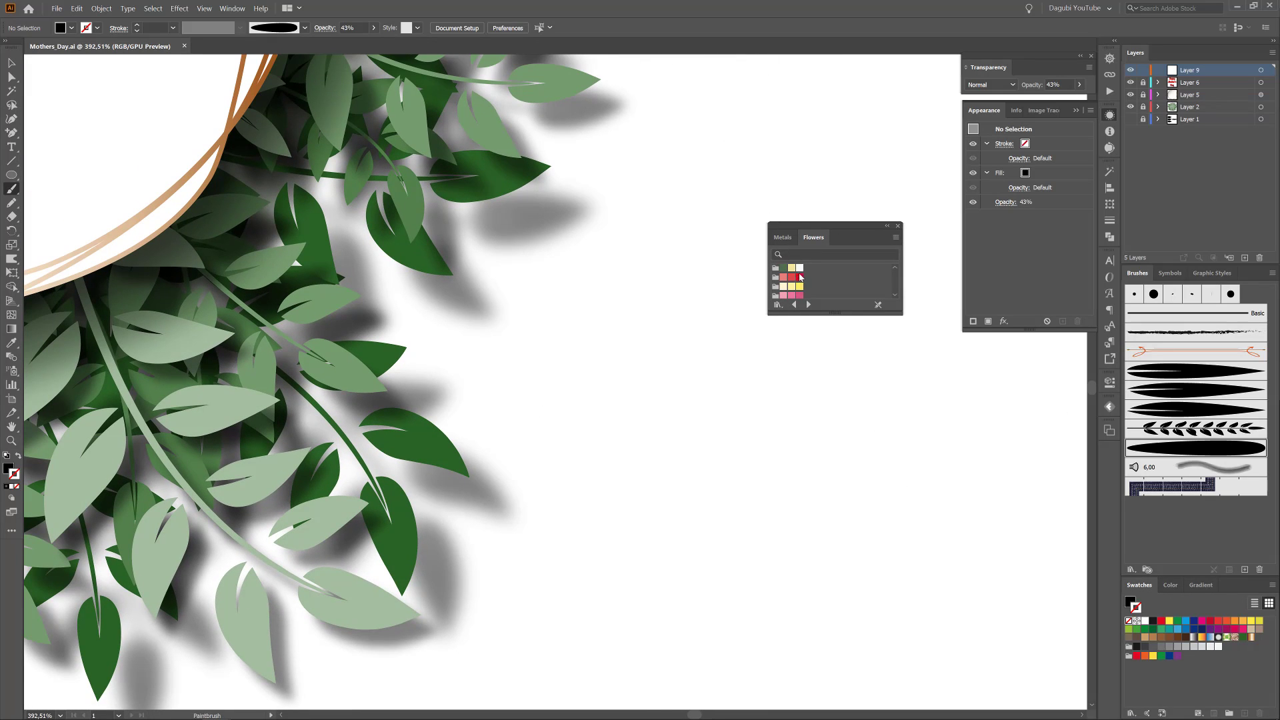
click(800, 277)
drag(781, 537, 886, 395)
ctrl+drag(872, 489, 843, 410)
drag(830, 226, 825, 92)
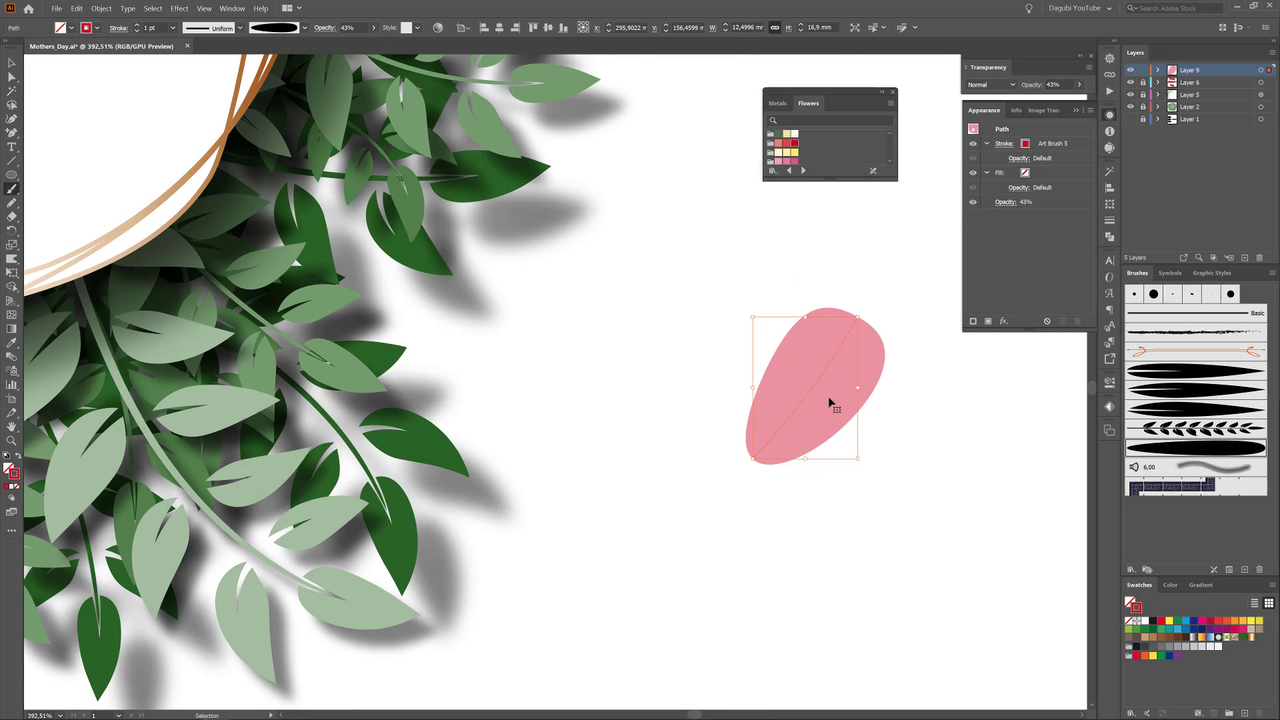
key(Delete)
Paint a ring of overlapping translucent red petals radiating from a common centre in the blank area
drag(856, 247, 855, 241)
mouse_move(784, 426)
mouse_down()
mouse_move(954, 297)
mouse_move(1011, 461)
mouse_up()
mouse_move(788, 422)
mouse_down()
mouse_move(992, 469)
mouse_move(952, 581)
mouse_up()
mouse_move(789, 422)
mouse_down()
mouse_move(790, 627)
mouse_move(644, 572)
mouse_up()
mouse_move(793, 430)
mouse_down()
mouse_move(585, 419)
mouse_move(656, 256)
mouse_move(772, 243)
mouse_up()
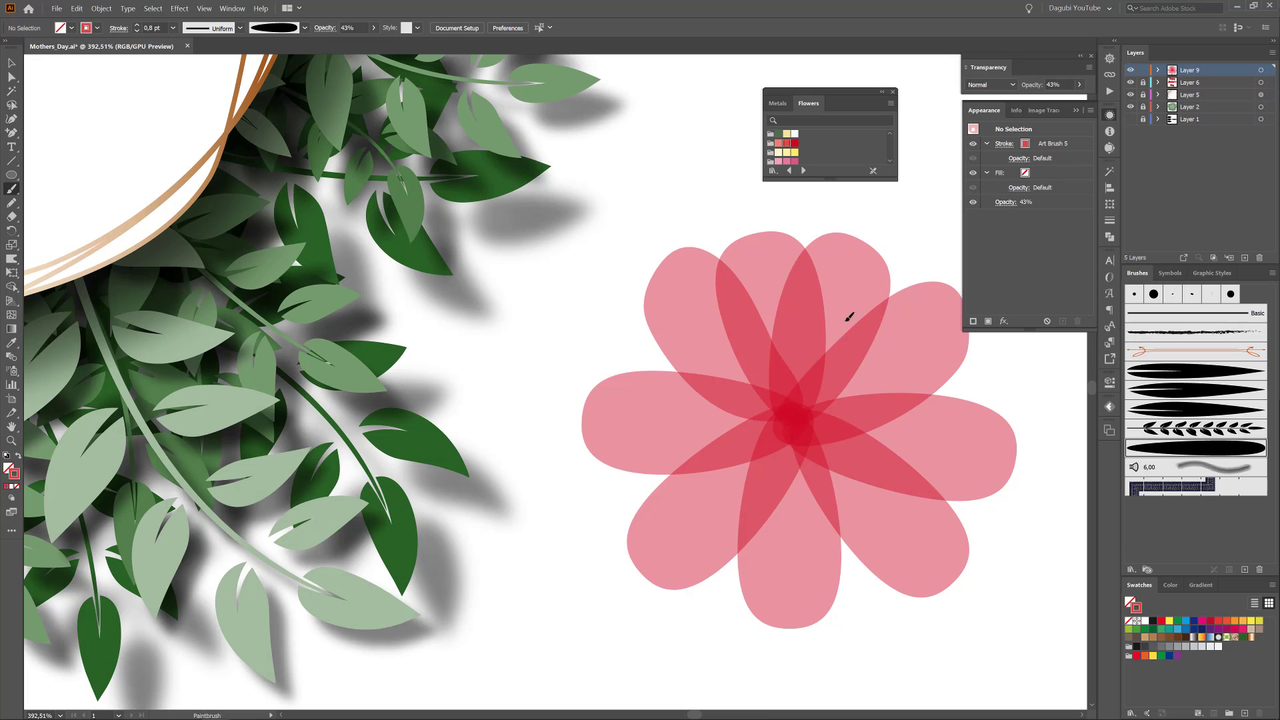
Paint further rings of overlapping petals over the flower in lighter red and salmon tones
drag(847, 321, 881, 257)
mouse_move(795, 433)
mouse_down()
mouse_move(958, 333)
mouse_move(985, 511)
mouse_up()
mouse_move(797, 438)
mouse_down()
mouse_move(859, 606)
mouse_move(731, 607)
mouse_up()
drag(795, 424, 618, 508)
mouse_move(796, 419)
mouse_down()
mouse_move(598, 328)
mouse_move(732, 223)
mouse_up()
drag(794, 434, 937, 311)
drag(793, 432, 992, 517)
mouse_move(795, 437)
mouse_down()
mouse_move(807, 477)
mouse_move(704, 603)
mouse_up()
mouse_move(794, 426)
mouse_down()
mouse_move(623, 430)
mouse_move(677, 283)
mouse_up()
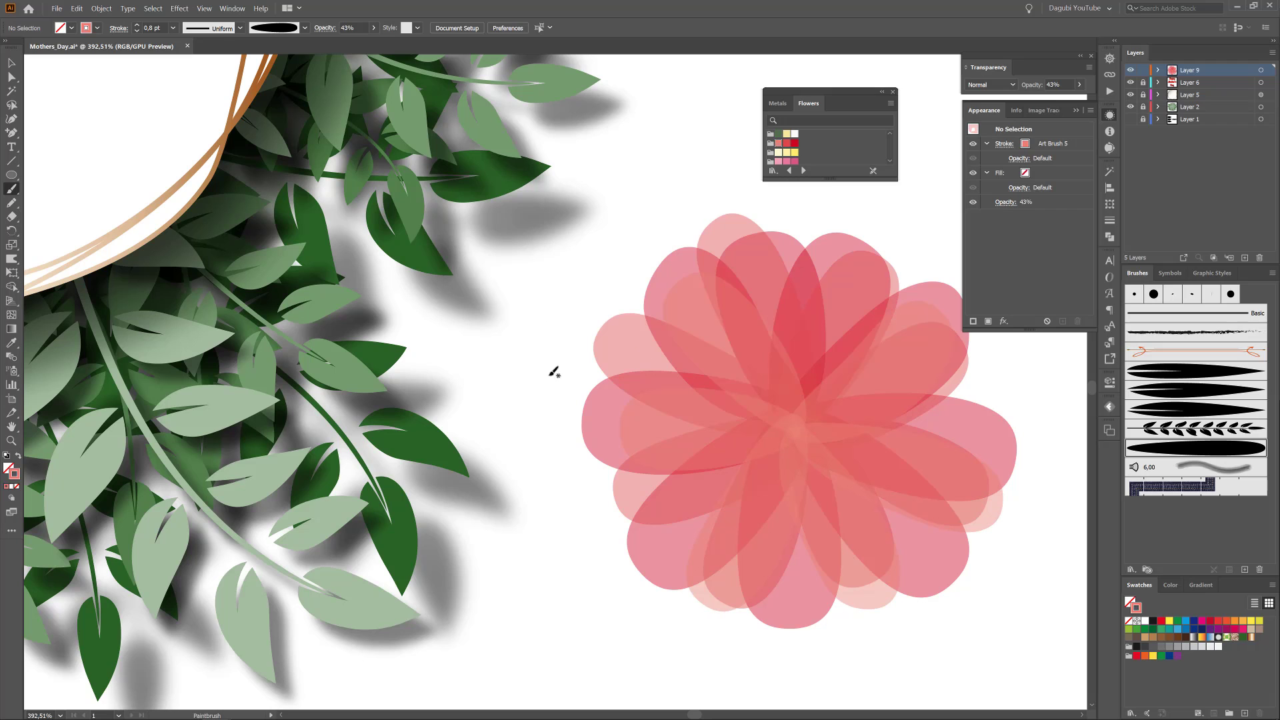
Set the blending mode to Screen and paint lighter petals outward from the flower's centre
click(997, 84)
click(987, 169)
mouse_move(797, 420)
mouse_down()
mouse_move(867, 263)
mouse_move(977, 372)
mouse_up()
mouse_move(798, 420)
mouse_down()
mouse_move(984, 532)
mouse_move(857, 577)
mouse_move(690, 560)
mouse_up()
mouse_move(801, 427)
mouse_down()
mouse_move(640, 429)
mouse_move(690, 283)
mouse_move(793, 247)
mouse_up()
Expand the appearance of all the flower's petals and give them a crimson stroke
drag(921, 400, 770, 304)
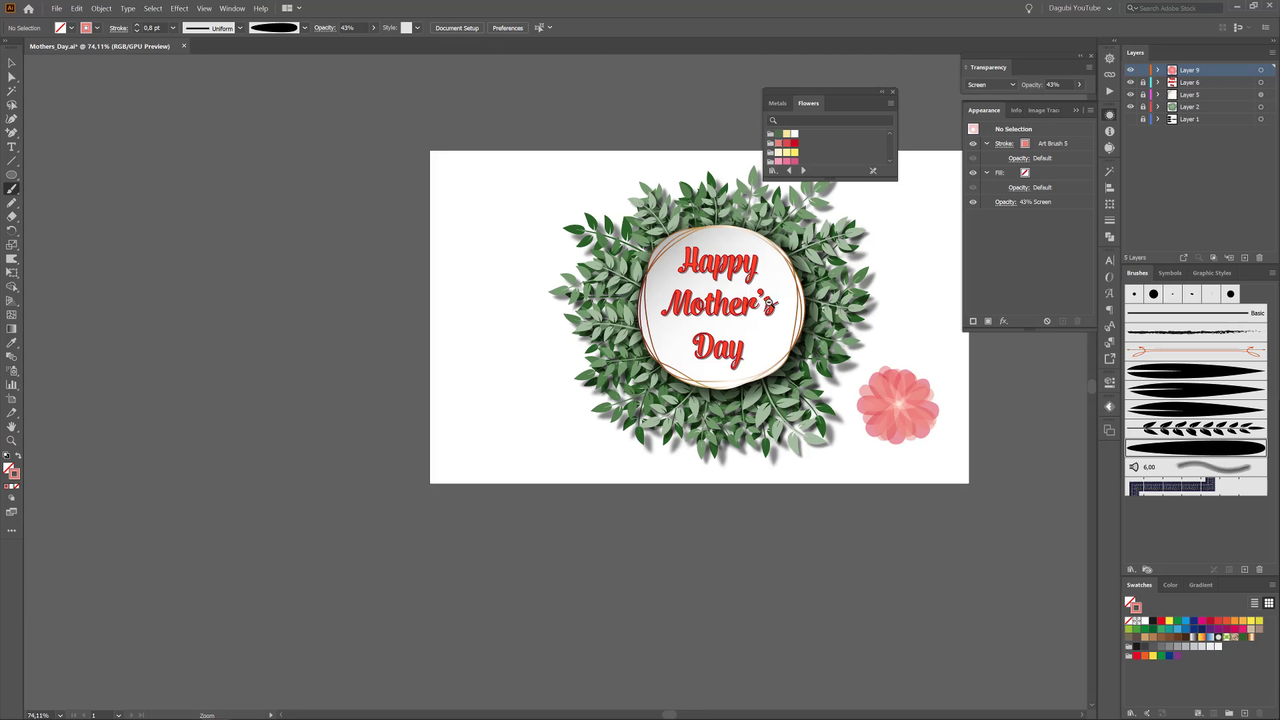
scroll(898, 405, up, 5)
key(ctrl+a)
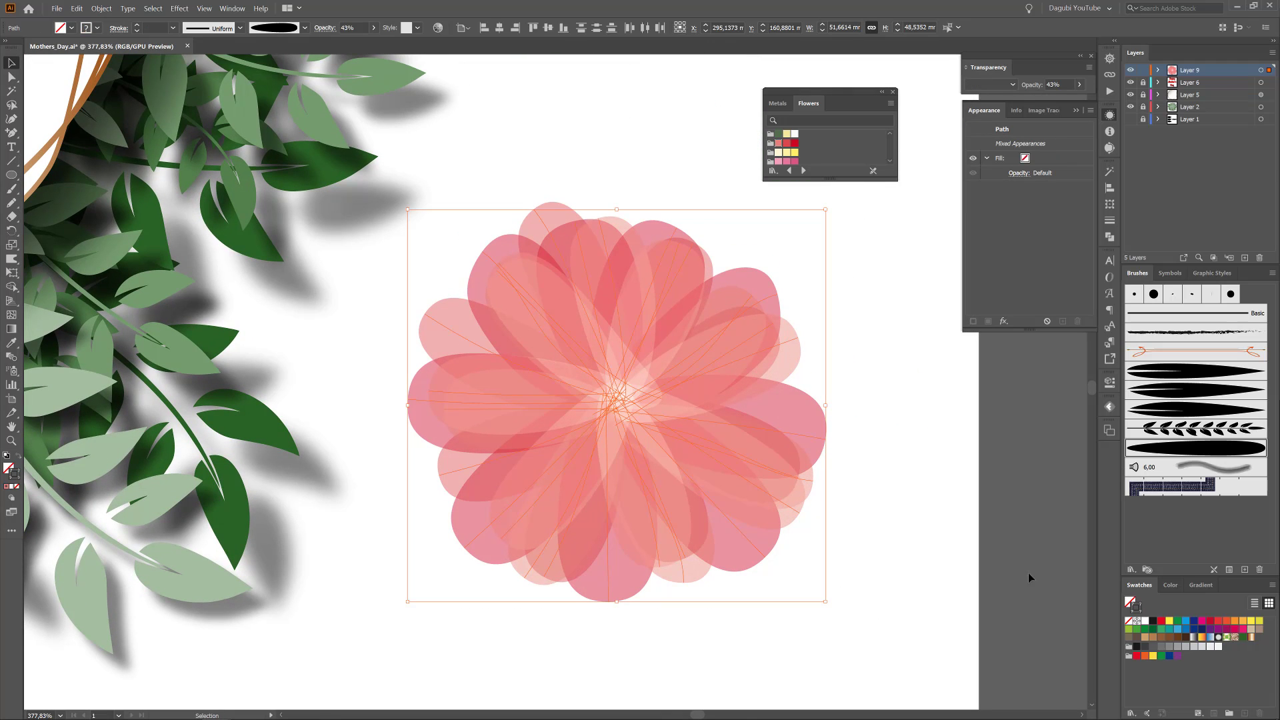
click(105, 10)
click(200, 134)
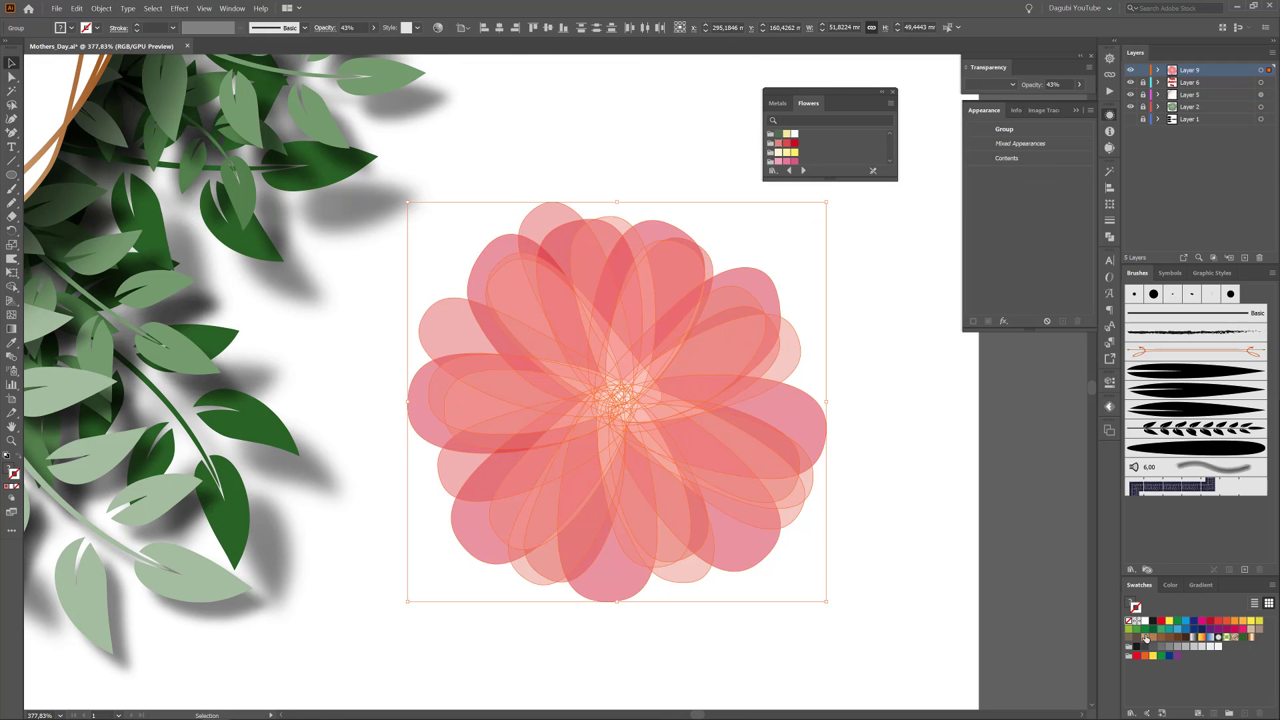
click(1211, 622)
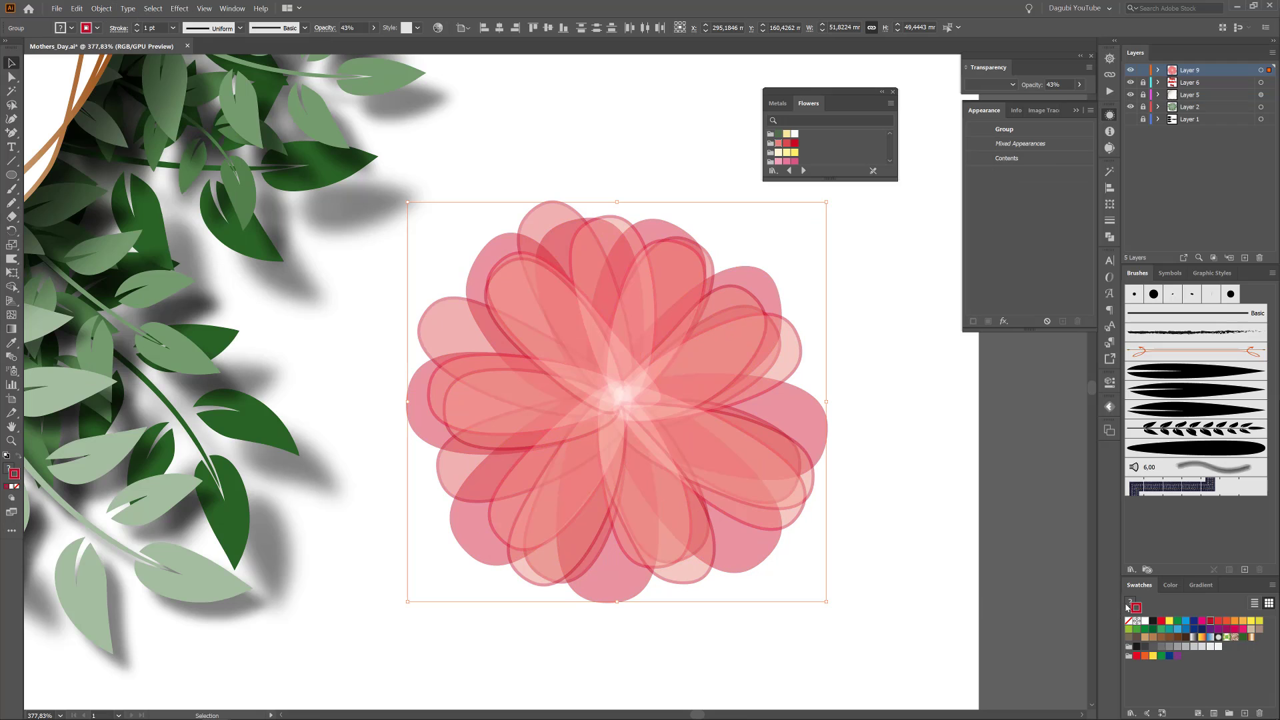
Place a copy of the flower in the upper-right blank area and fill it with the yellow-to-red linear gradient at -90°
scroll(893, 587, down, 4)
drag(829, 495, 644, 254)
click(1200, 584)
click(1146, 606)
click(1093, 630)
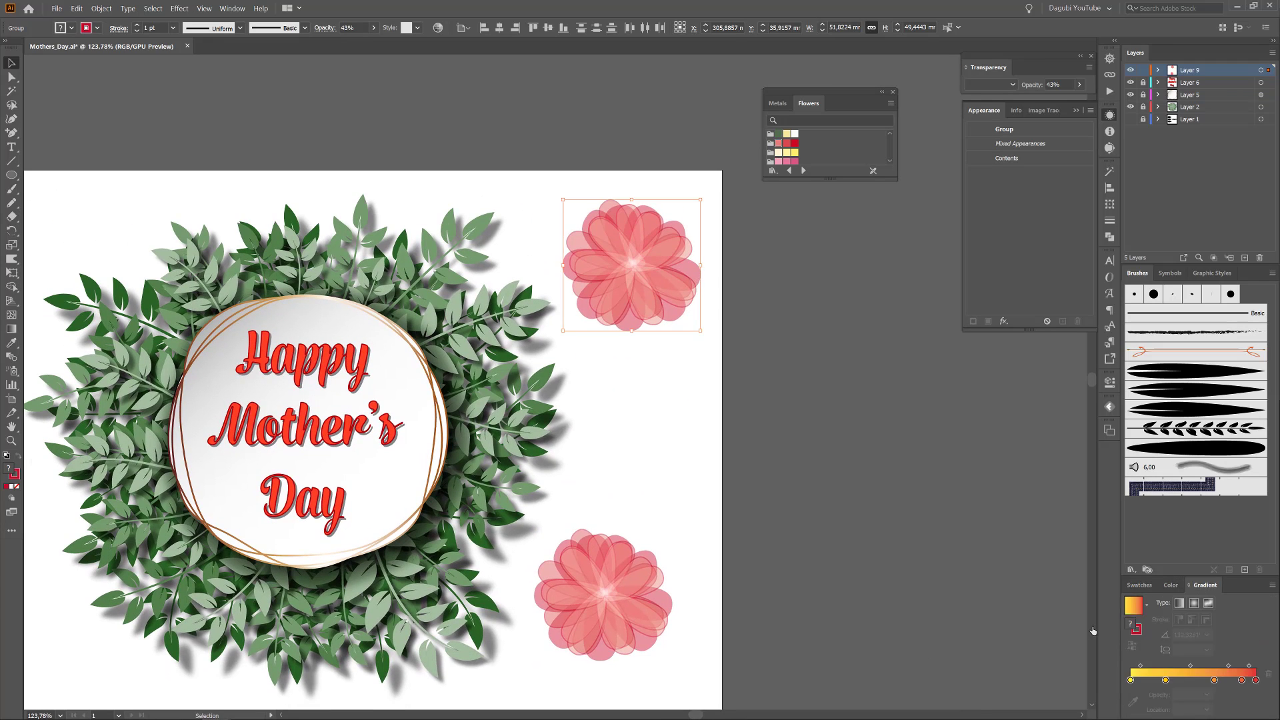
scroll(639, 258, up, 4)
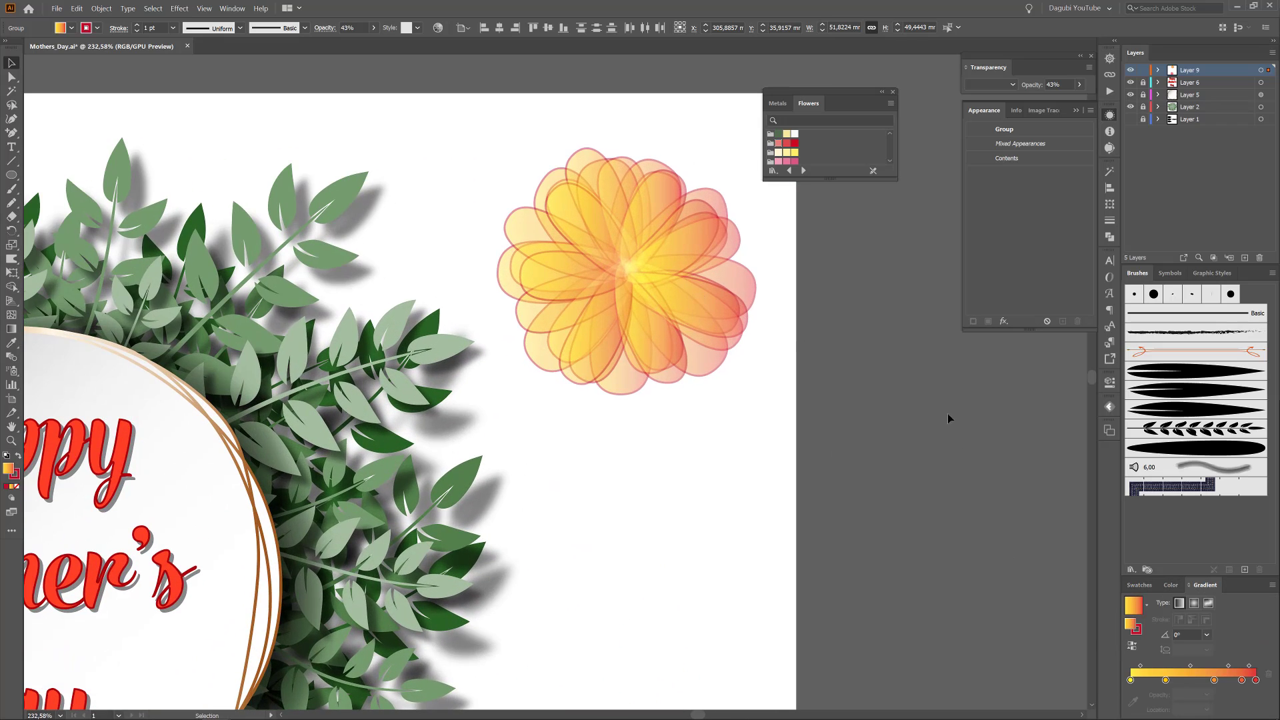
click(1207, 634)
click(1221, 572)
scroll(1012, 528, down, 4)
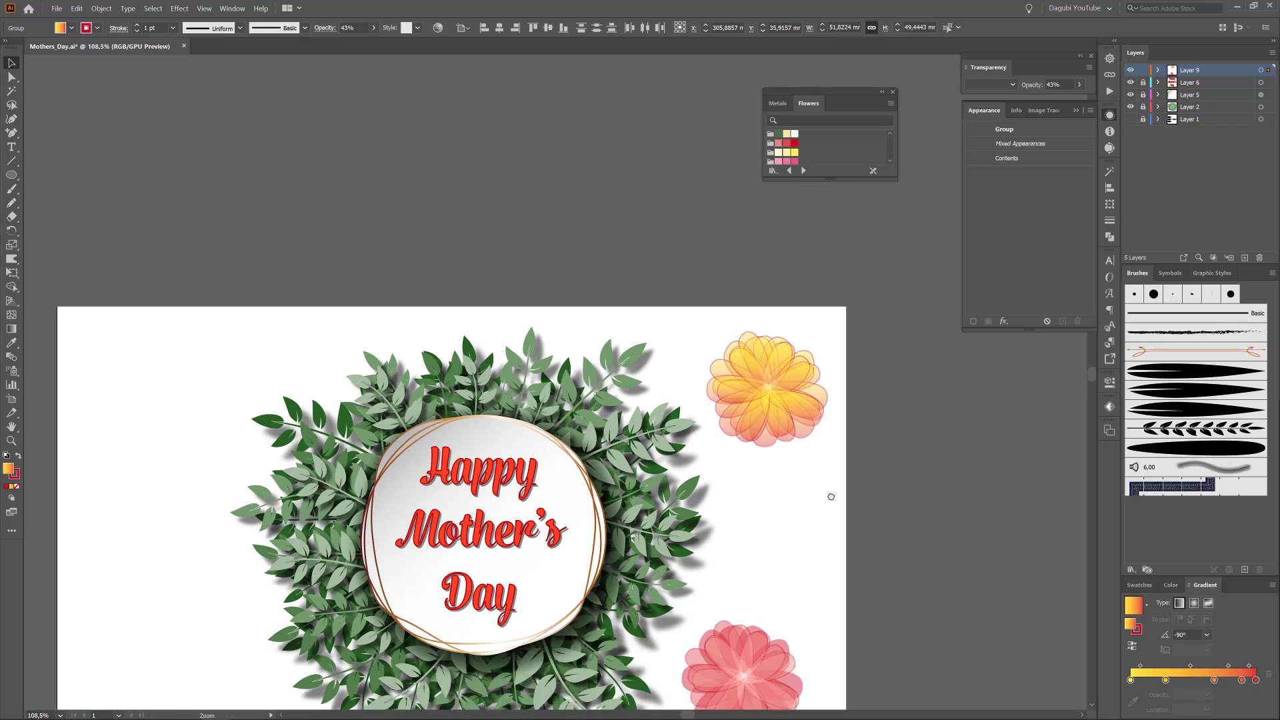
Copy the gradient flower to the artboard's upper-left corner and recolour the copy in deeper orange and magenta tones
drag(813, 282, 206, 289)
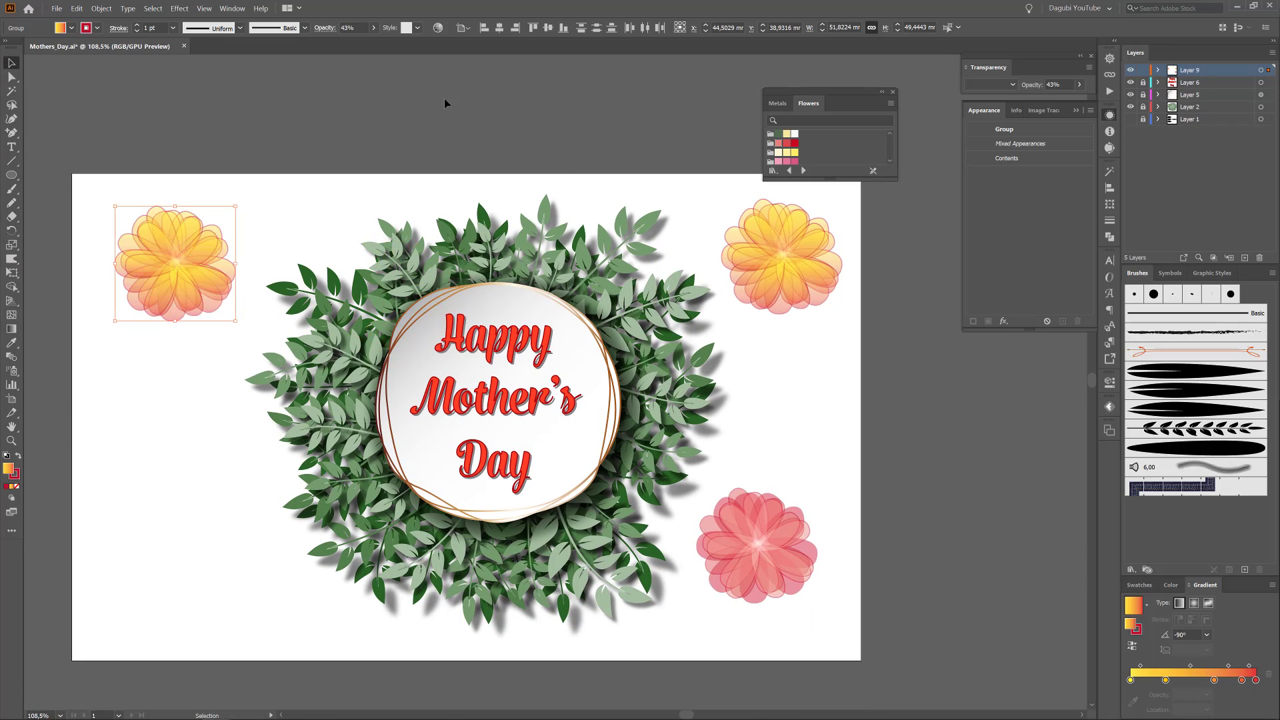
click(438, 28)
click(906, 175)
mouse_move(914, 376)
mouse_down()
mouse_move(892, 417)
mouse_move(909, 380)
mouse_move(905, 399)
mouse_up()
click(1079, 453)
Hide the wreath, circle and lettering layers and group the petals of each of the two upper flowers
click(749, 523)
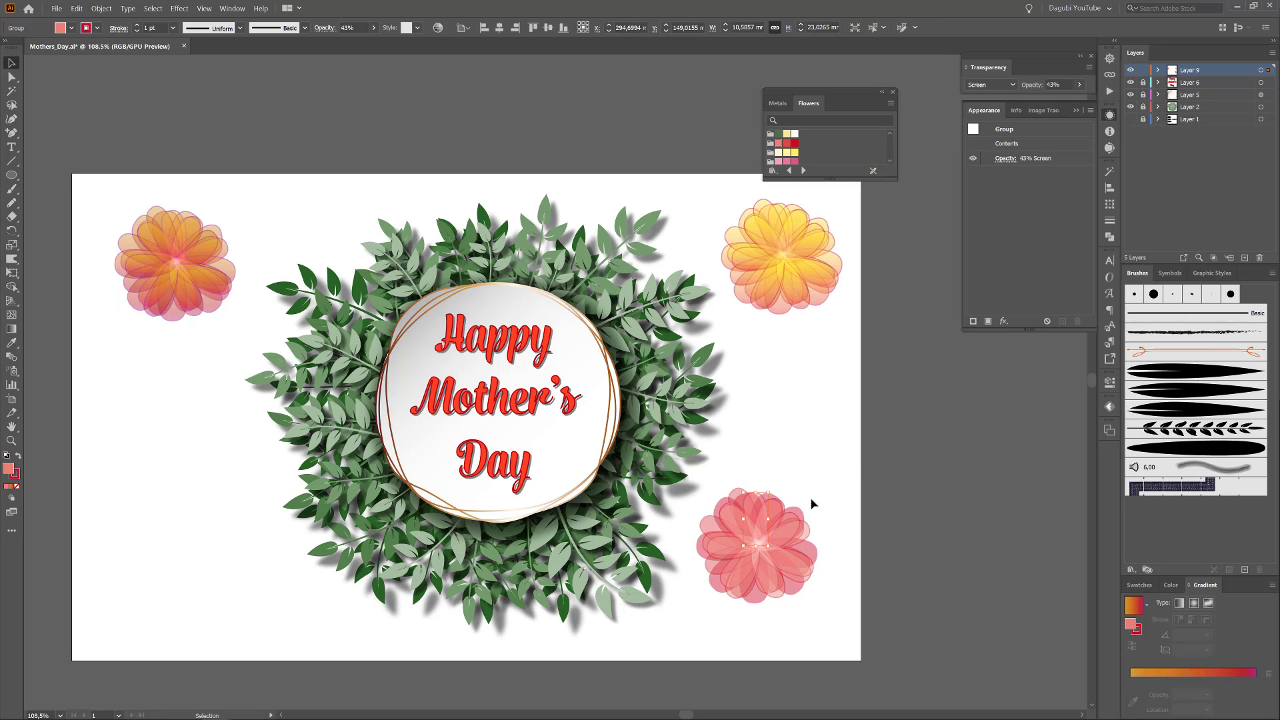
drag(1131, 108, 1130, 82)
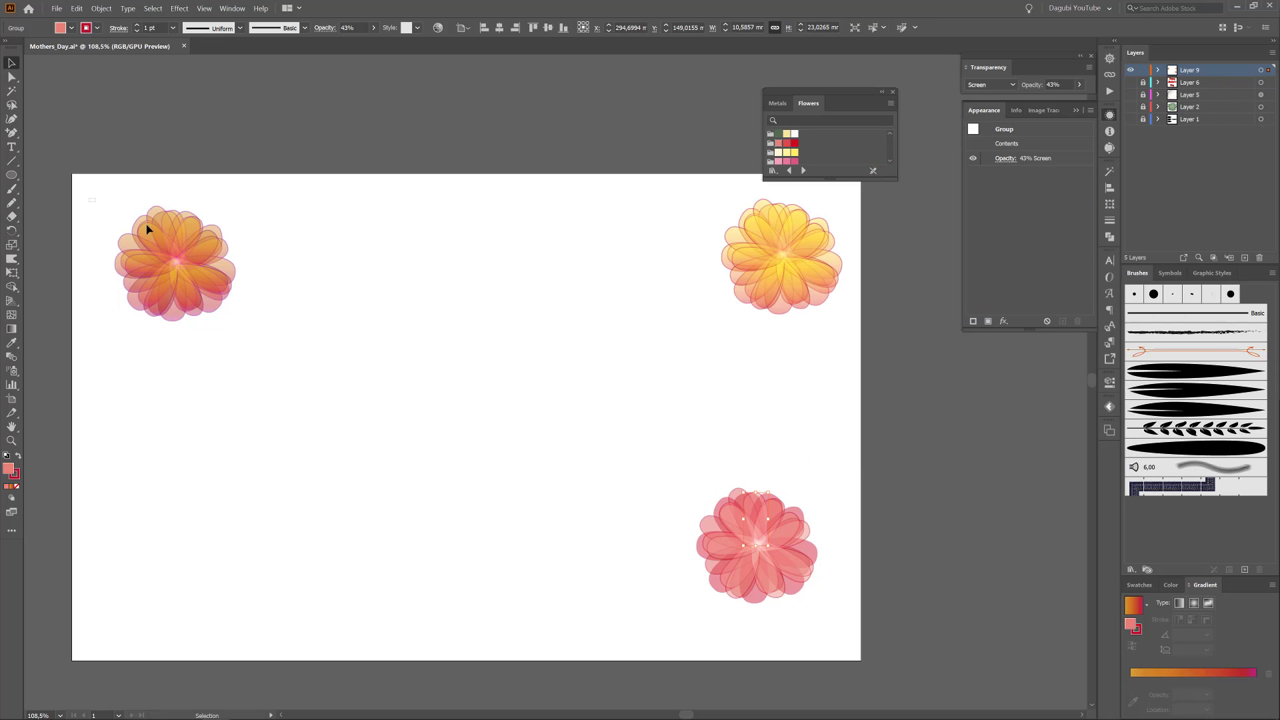
drag(147, 229, 250, 334)
click(101, 9)
click(110, 54)
drag(700, 337, 850, 194)
click(101, 9)
click(110, 53)
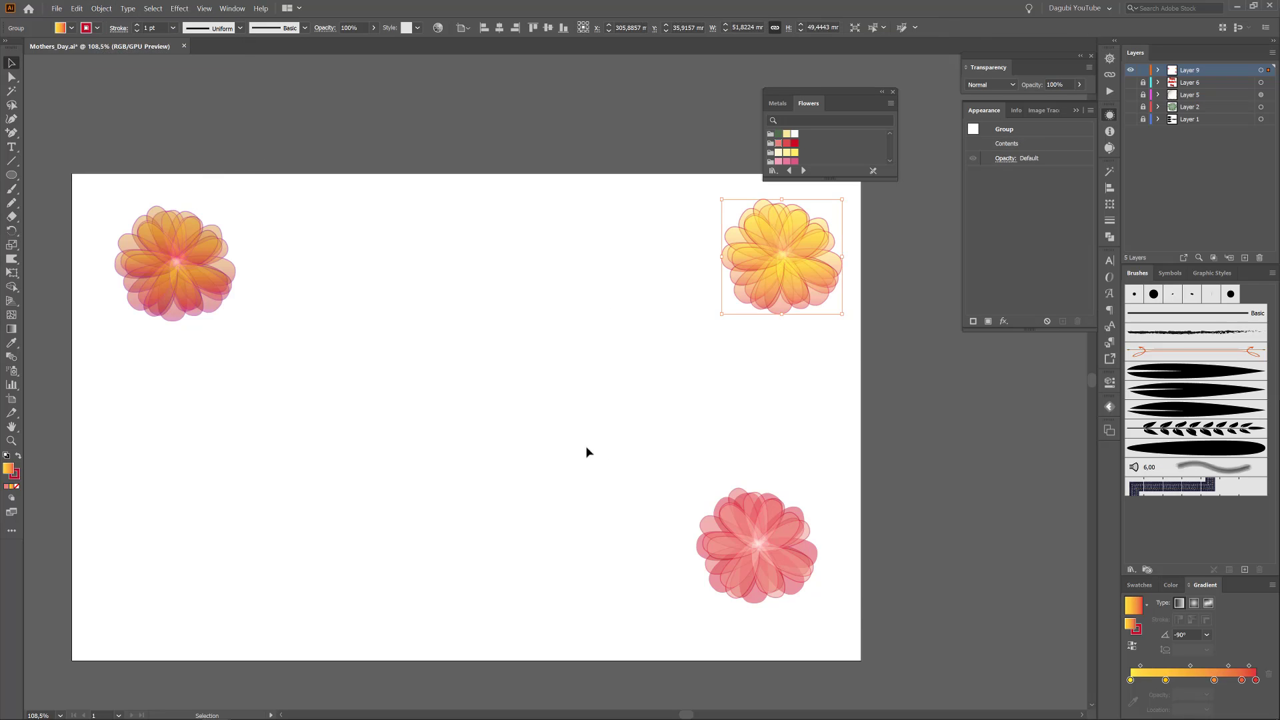
Copy the red flower to the artboard's lower-left corner and recolour the copy magenta
key(ctrl+alt+])
drag(778, 550, 190, 565)
click(439, 28)
mouse_move(853, 377)
mouse_down()
mouse_move(910, 381)
mouse_move(894, 402)
mouse_up()
click(1083, 450)
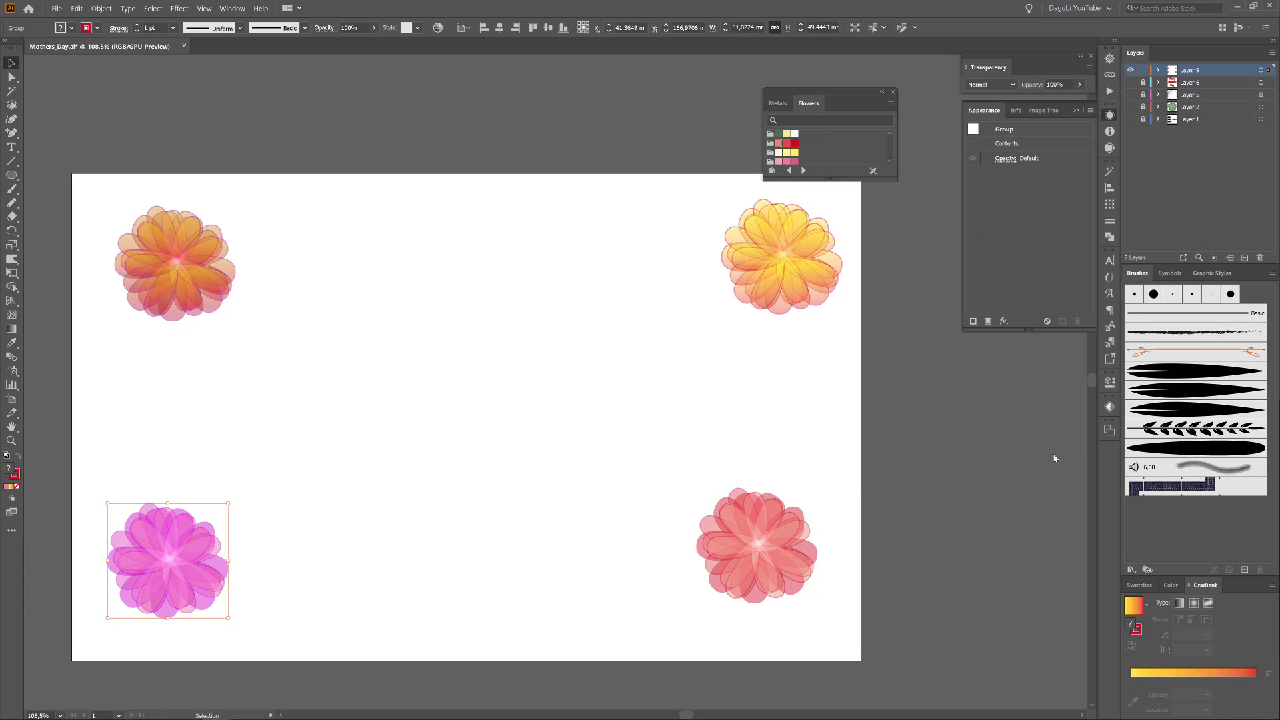
Show the hidden layers, move the red flower above Layer 8 in Layer 2, and shrink it behind the circle's lower-right edge
drag(1131, 83, 1131, 105)
click(1158, 106)
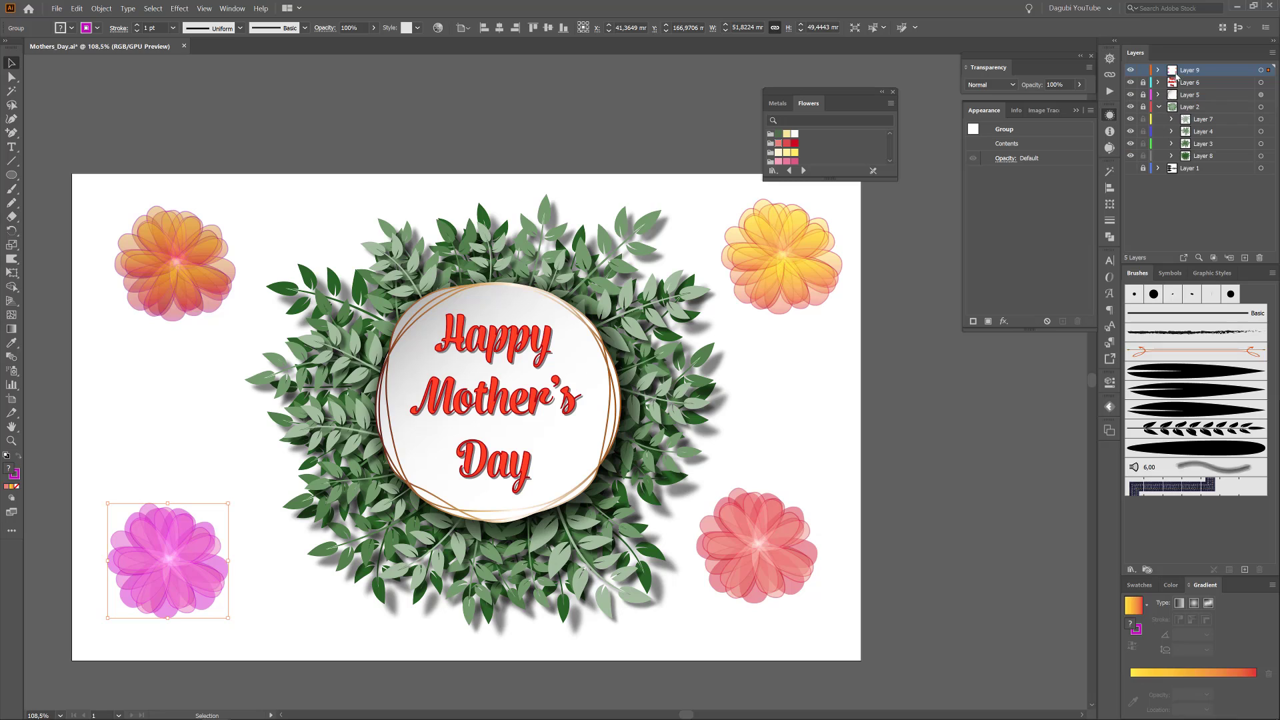
click(1158, 70)
click(1214, 120)
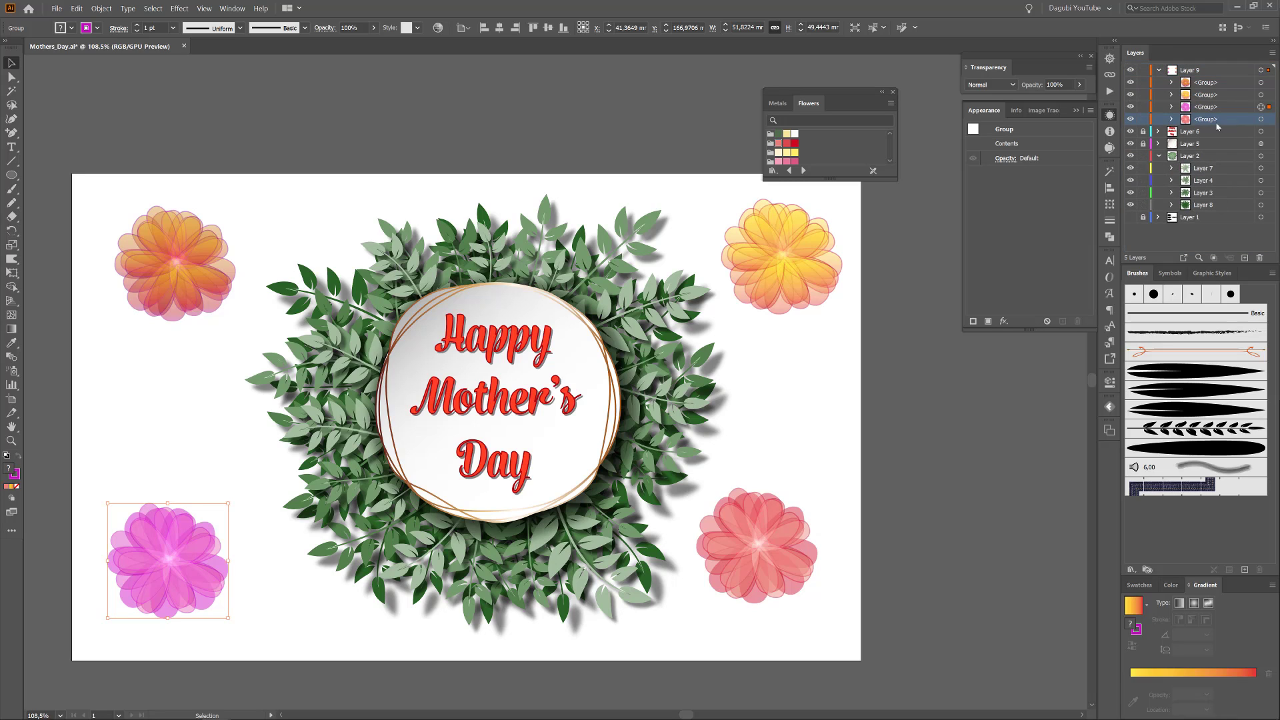
drag(1217, 123, 1205, 199)
click(1261, 193)
drag(791, 540, 637, 475)
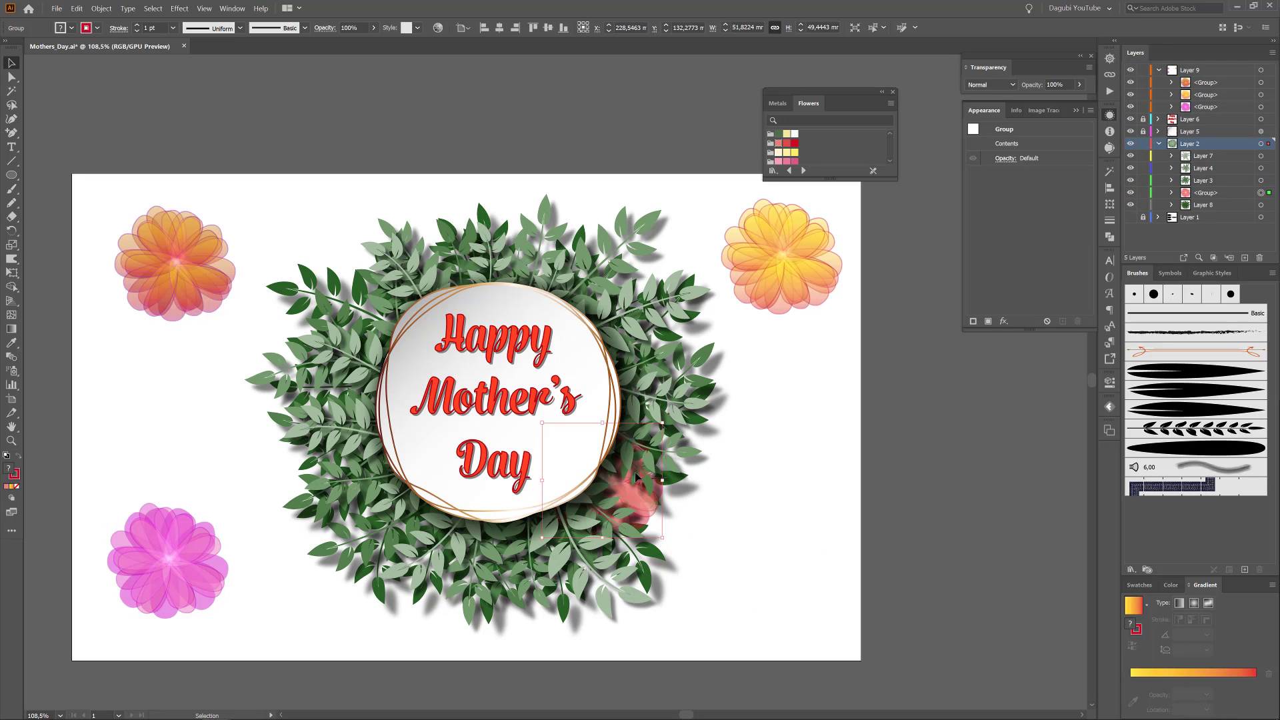
drag(662, 424, 648, 437)
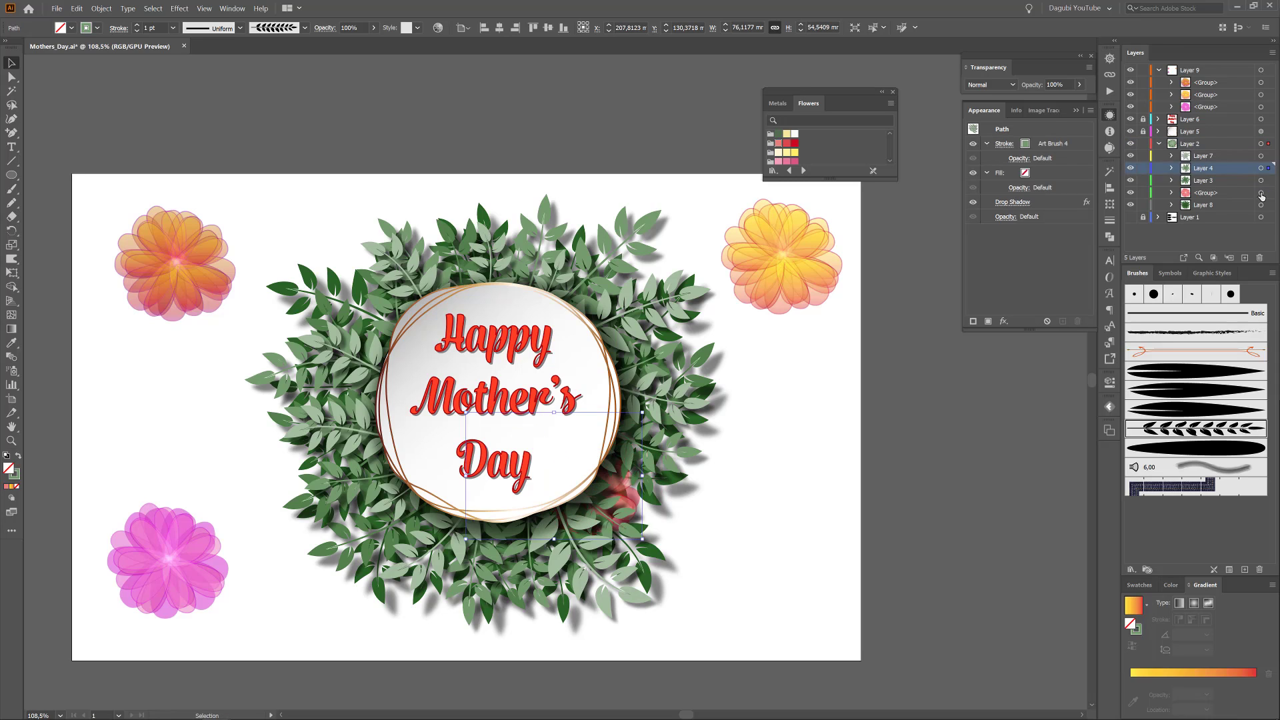
Move the magenta flower between Layer 4 and Layer 3, then place and rotate it behind the circle's lower-left edge
drag(1239, 107, 1228, 174)
click(1261, 168)
drag(194, 567, 457, 507)
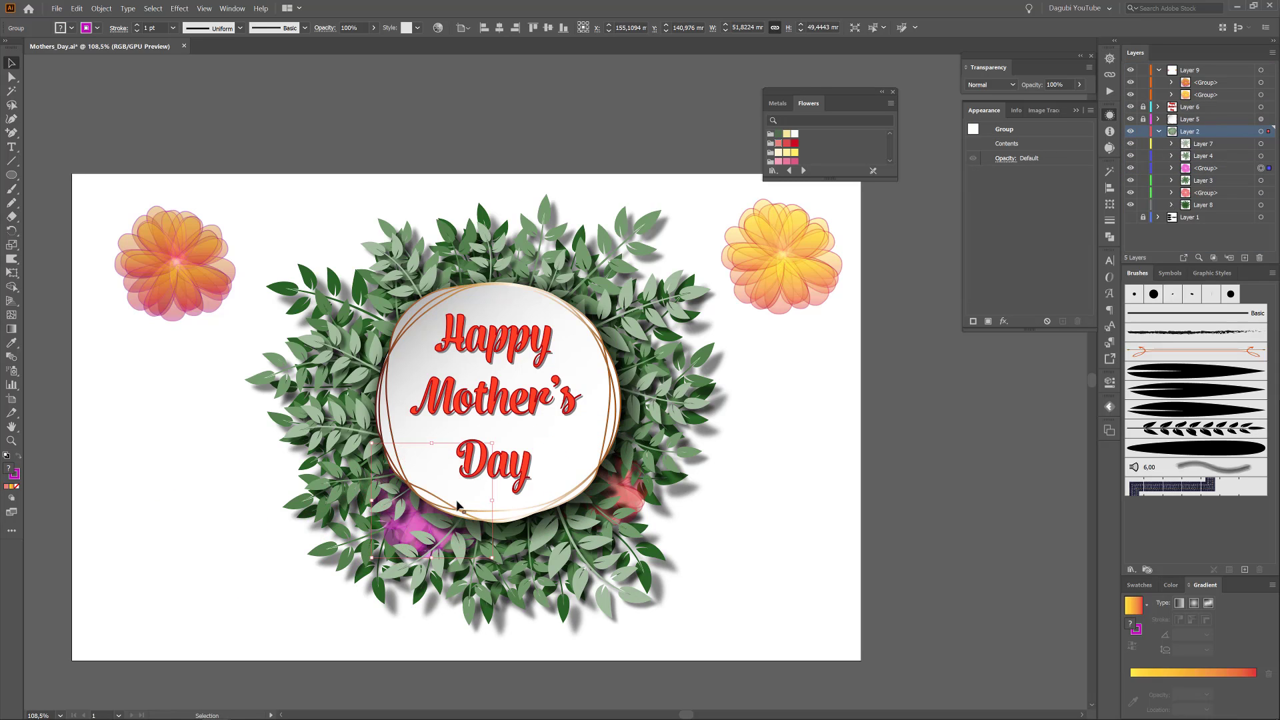
drag(496, 561, 514, 514)
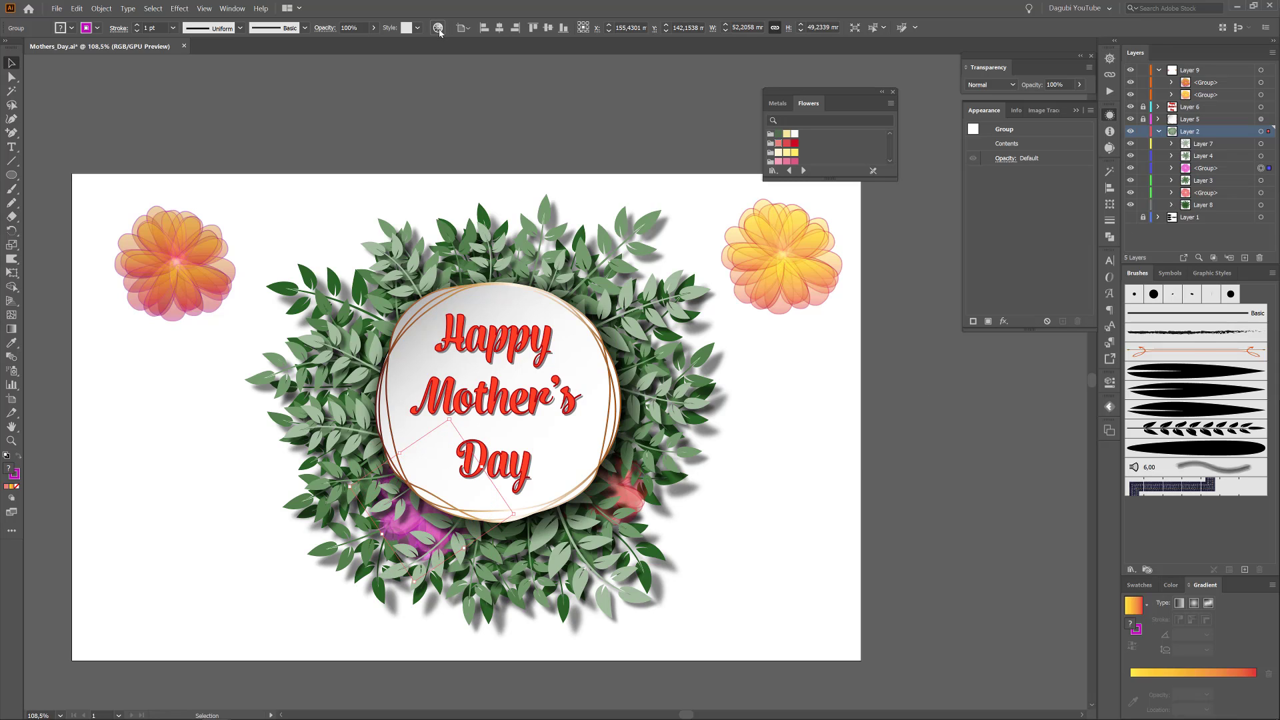
Recolour the magenta flower at the circle's lower-left edge to a redder pink
click(437, 28)
click(905, 176)
click(1011, 347)
drag(906, 380, 910, 381)
click(1095, 448)
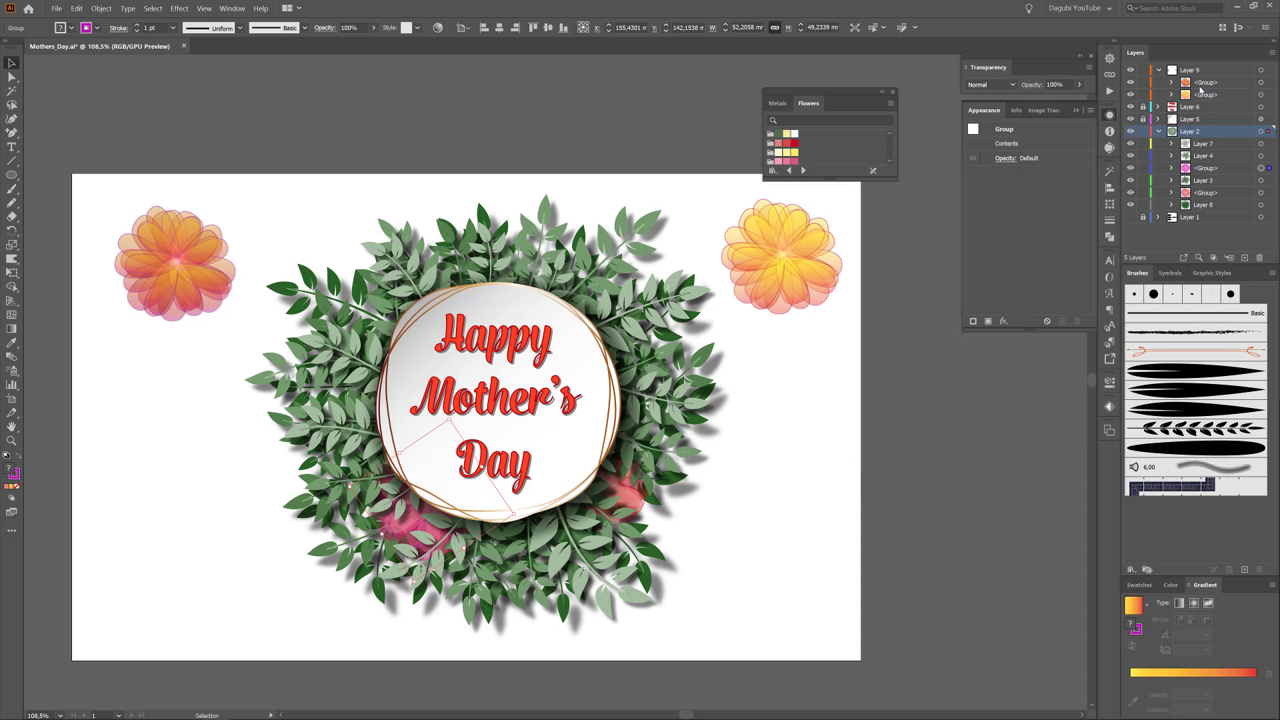
Move the yellow flower directly beneath Layer 7 and place it, shrunk to about 38.7 mm wide, behind the circle's upper-right edge
drag(1209, 94, 1234, 148)
click(1261, 143)
drag(809, 285, 648, 358)
key(Left)
key(Left)
key(Left)
key(Left)
key(Left)
key(Left)
key(Left)
key(Left)
key(Left)
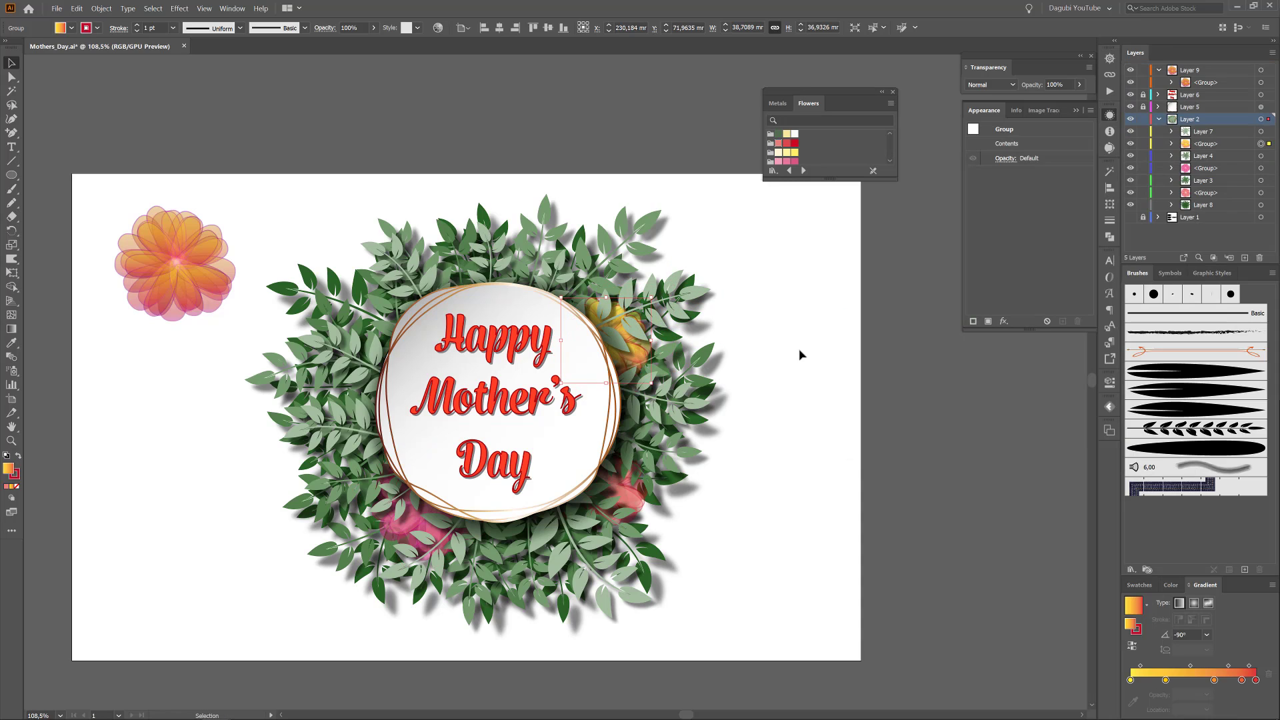
Nudge the yellow flower down and slightly outward along the circle's right edge
key(shift+Down)
key(shift+Down)
key(shift+Down)
key(shift+Down)
key(shift+Down)
key(shift+Down)
key(shift+Right)
key(shift+Right)
Move the orange flower above Layer 7 in Layer 2 and place it, shrunk to about 34 mm wide, at the circle's upper-left edge
click(1217, 83)
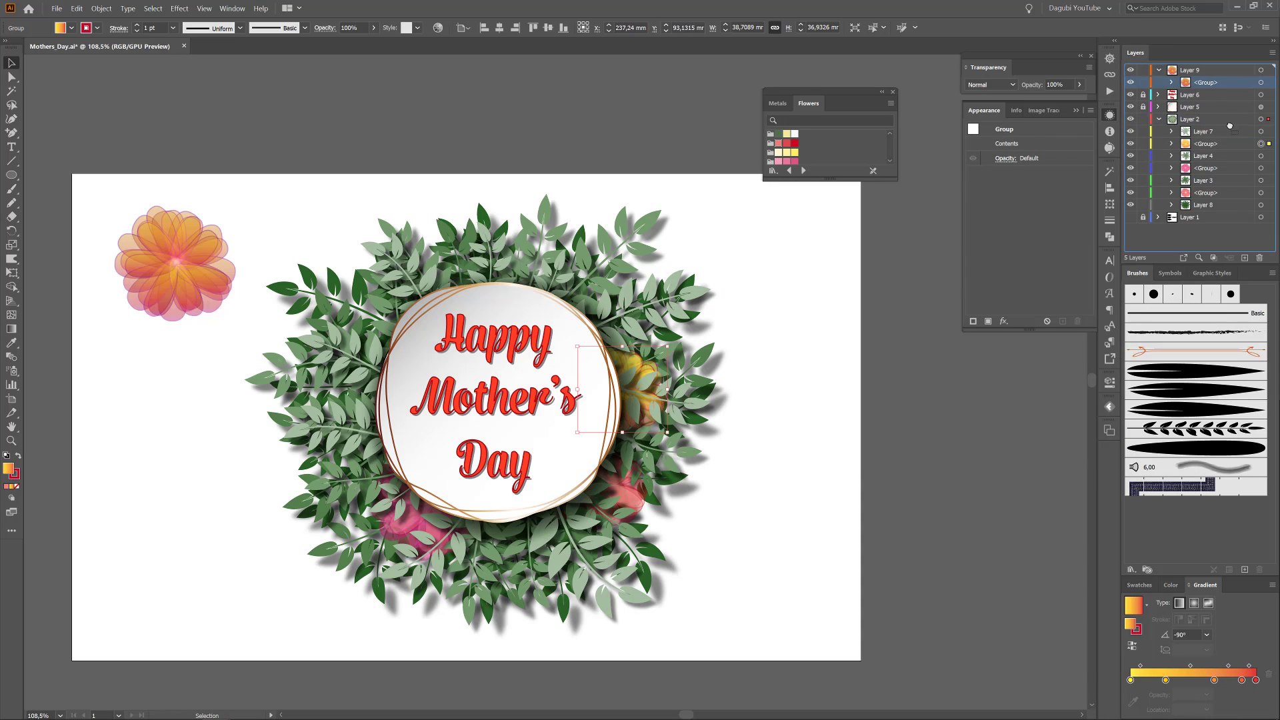
drag(1233, 124, 1234, 124)
click(1261, 119)
drag(201, 254, 403, 360)
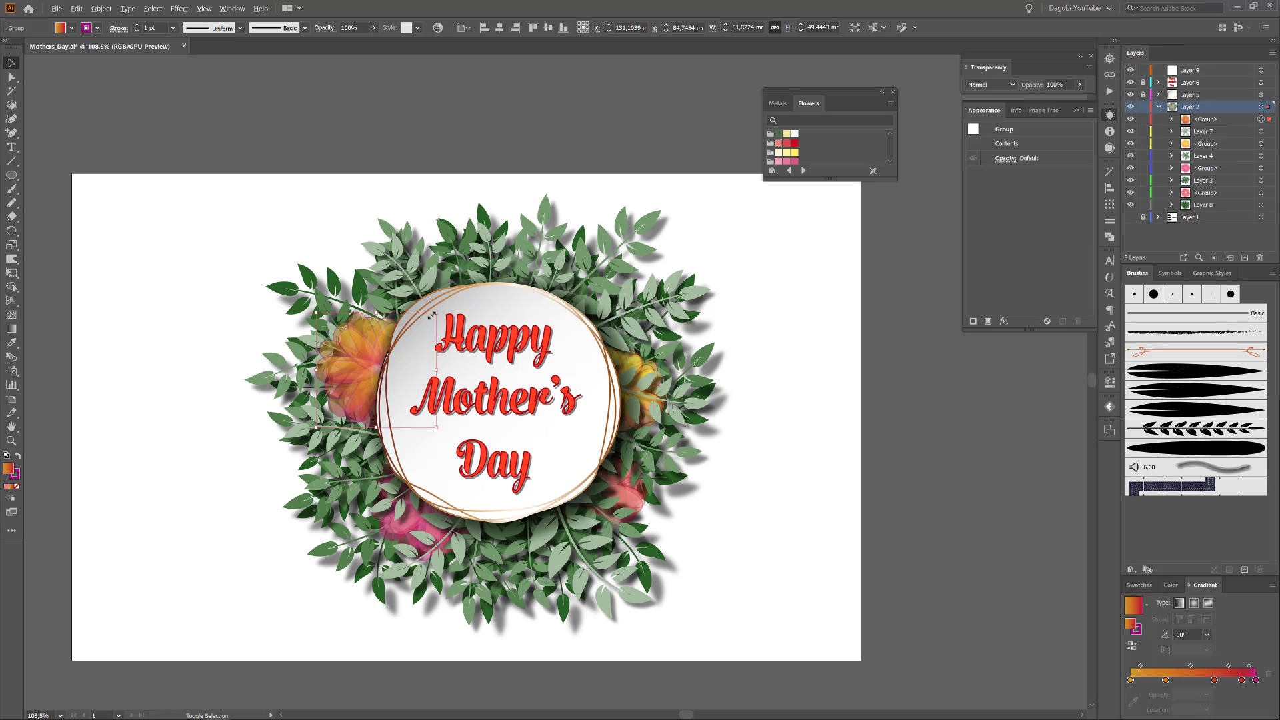
drag(437, 312, 379, 347)
drag(410, 324, 422, 290)
Duplicate the yellow flower above Layer 7 and place the copy, rotated and shrunk, at the circle's lower-left edge
key(e)
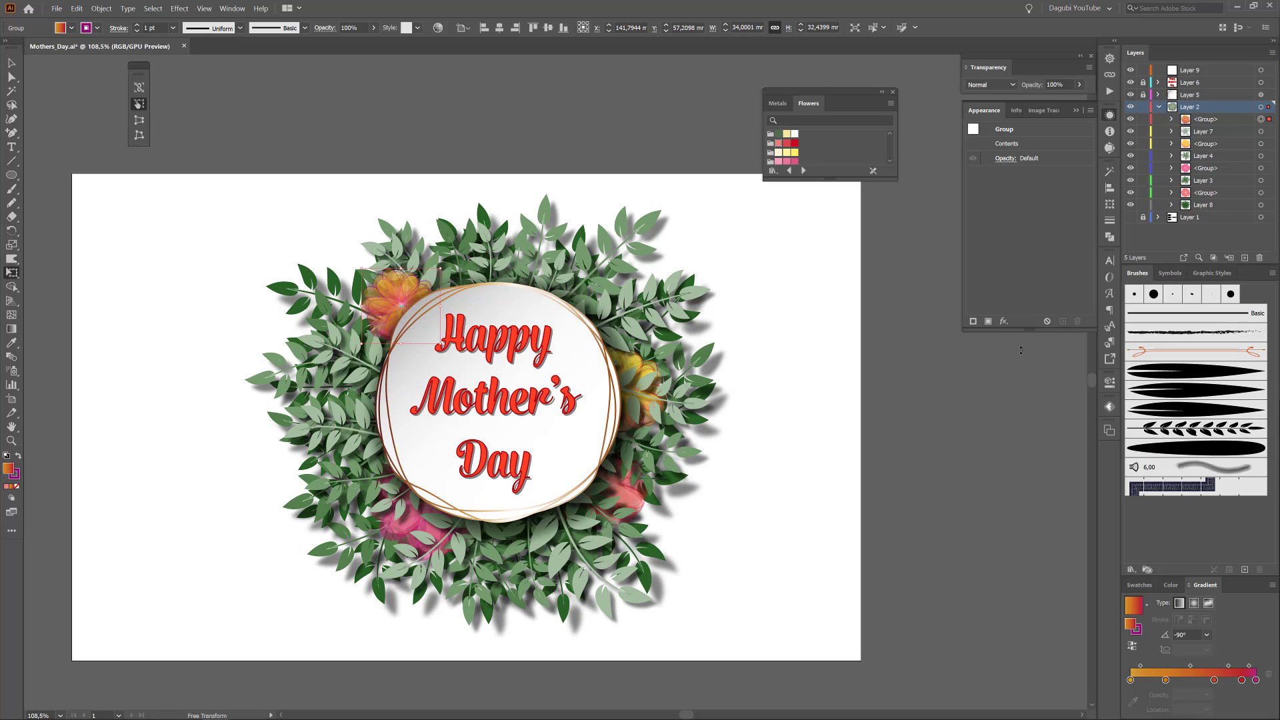
mouse_move(1240, 144)
mouse_down()
mouse_move(1245, 258)
mouse_move(1229, 125)
mouse_up()
click(1261, 131)
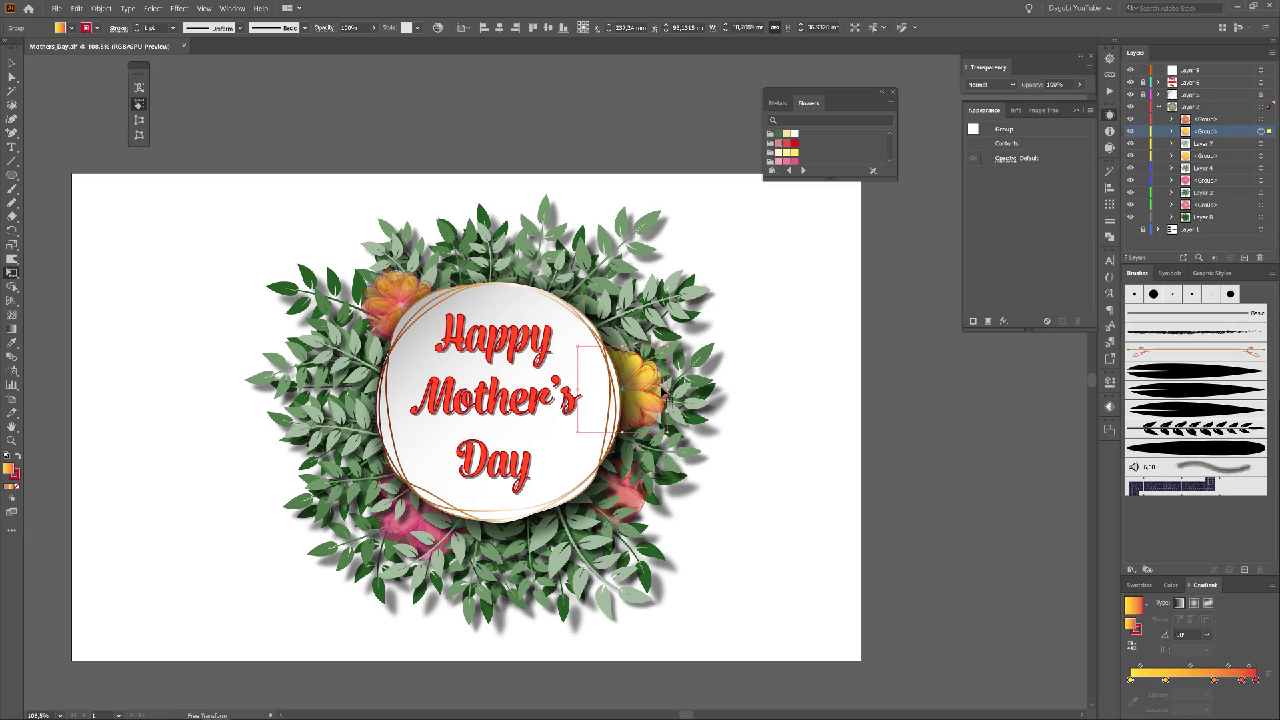
drag(662, 393, 412, 422)
drag(424, 374, 434, 436)
drag(433, 432, 413, 413)
drag(364, 434, 404, 474)
Duplicate the red flower to the top of Layer 2 and place the copy, shrunk, at the circle's upper-right edge
drag(1221, 205, 1227, 115)
click(1260, 119)
drag(857, 557, 860, 475)
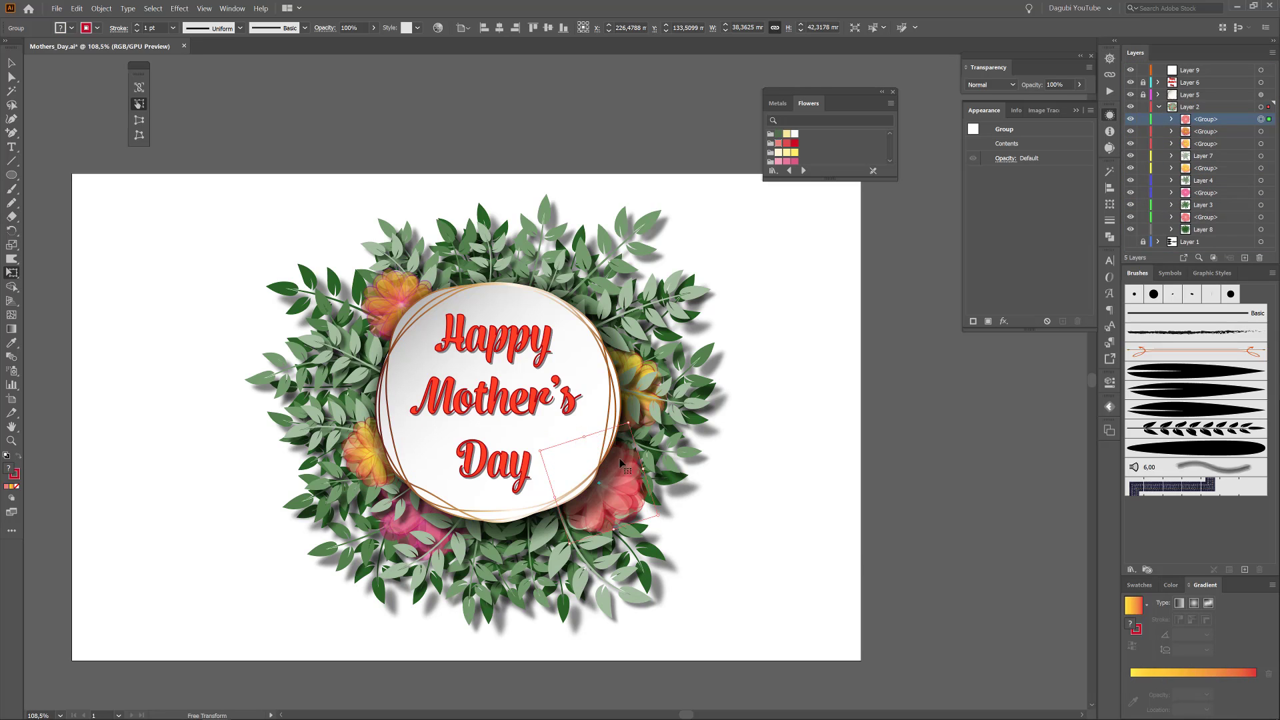
drag(607, 486, 587, 312)
drag(609, 248, 598, 313)
ctrl+click(848, 371)
Duplicate the pink flower near the top of Layer 2 and place the copy, rotated and shrunk, behind the circle's right edge
drag(1220, 192, 1245, 257)
drag(1227, 192, 1233, 125)
click(1253, 132)
drag(430, 523, 604, 461)
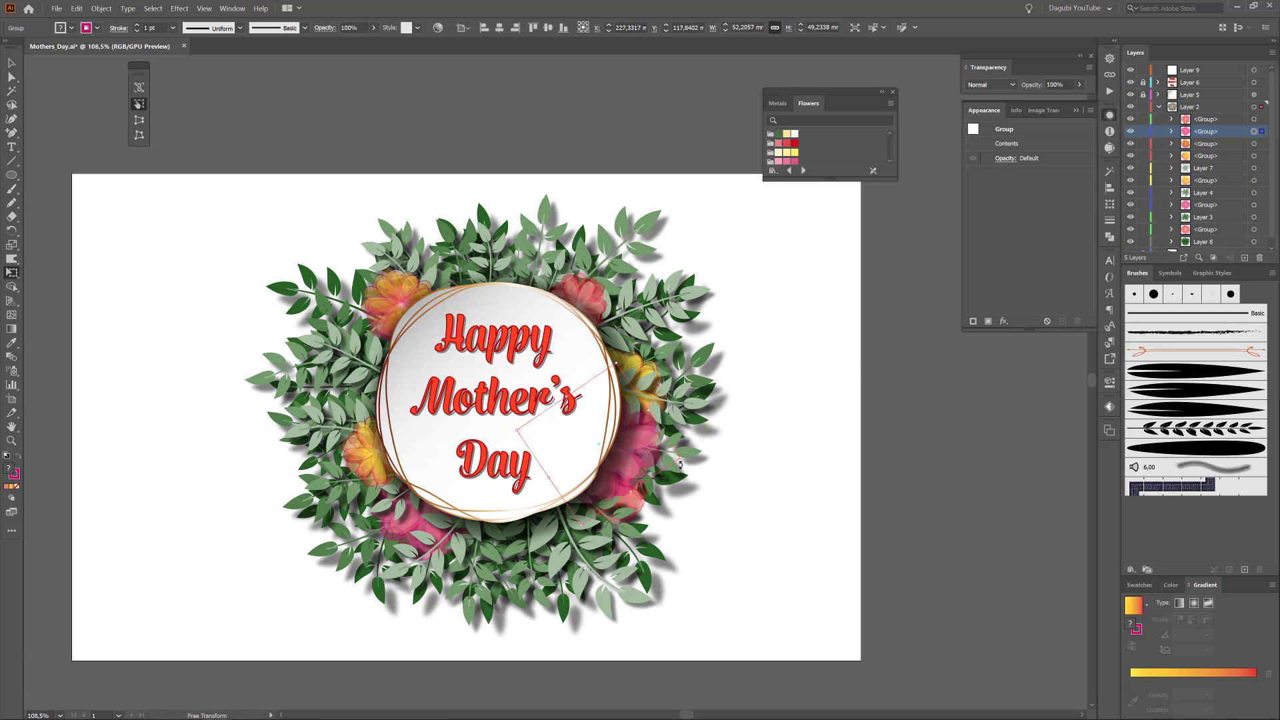
drag(682, 460, 630, 445)
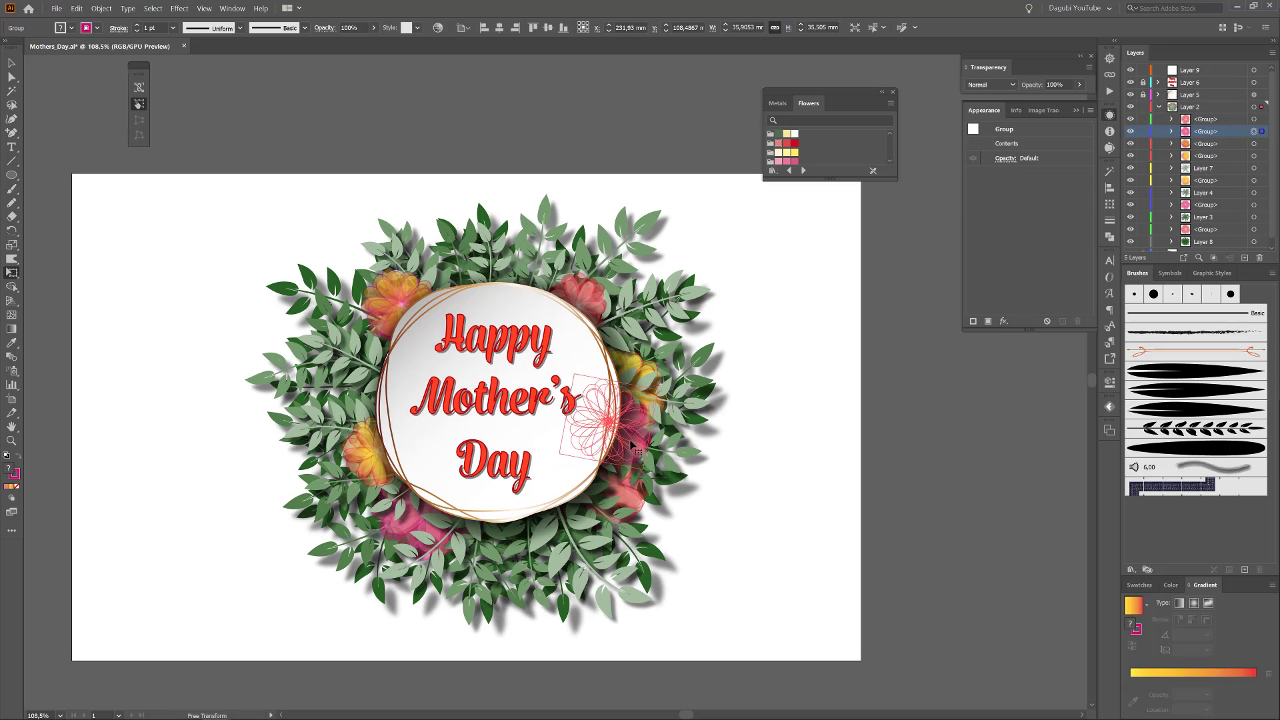
click(905, 391)
Duplicate the yellow flower at the lower left and place the rotated copy at the circle's bottom edge
drag(1214, 156, 1244, 257)
click(1254, 148)
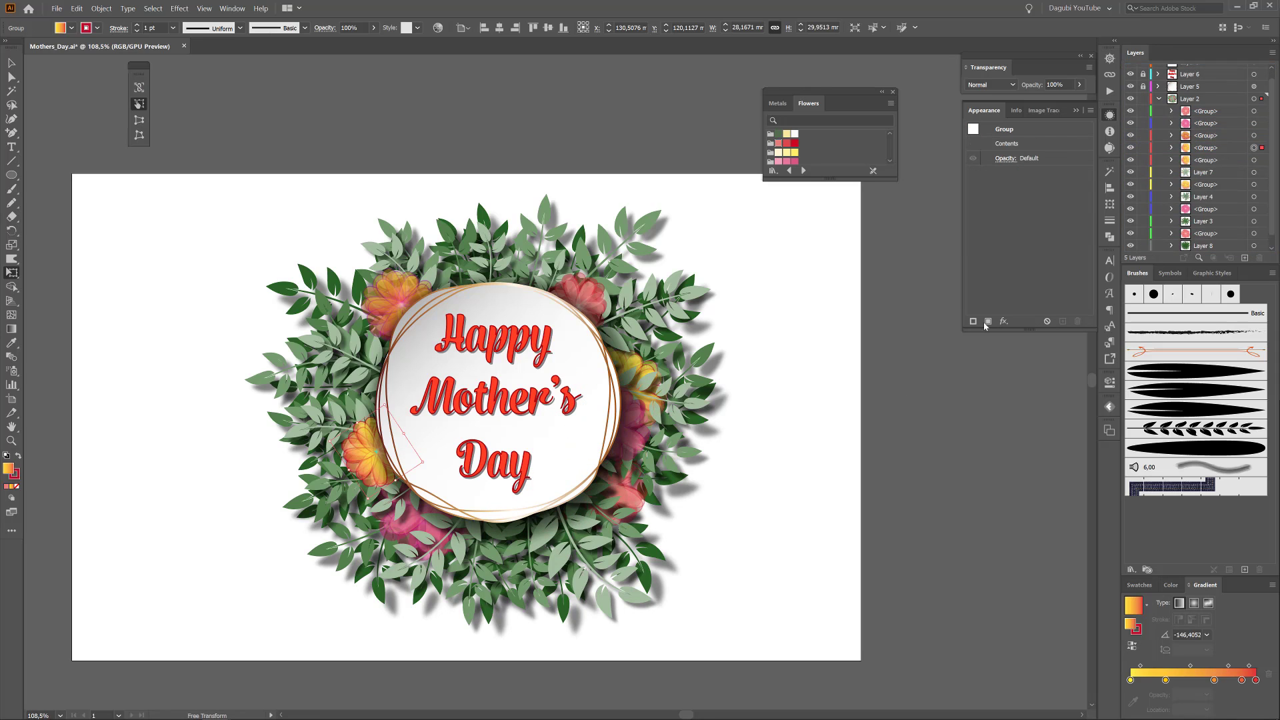
drag(380, 469, 528, 511)
drag(572, 510, 526, 450)
drag(537, 510, 547, 532)
Shift the upper red flower and the right-hand yellow flower counterclockwise along the circle's edge
ctrl+click(920, 471)
drag(590, 297, 559, 278)
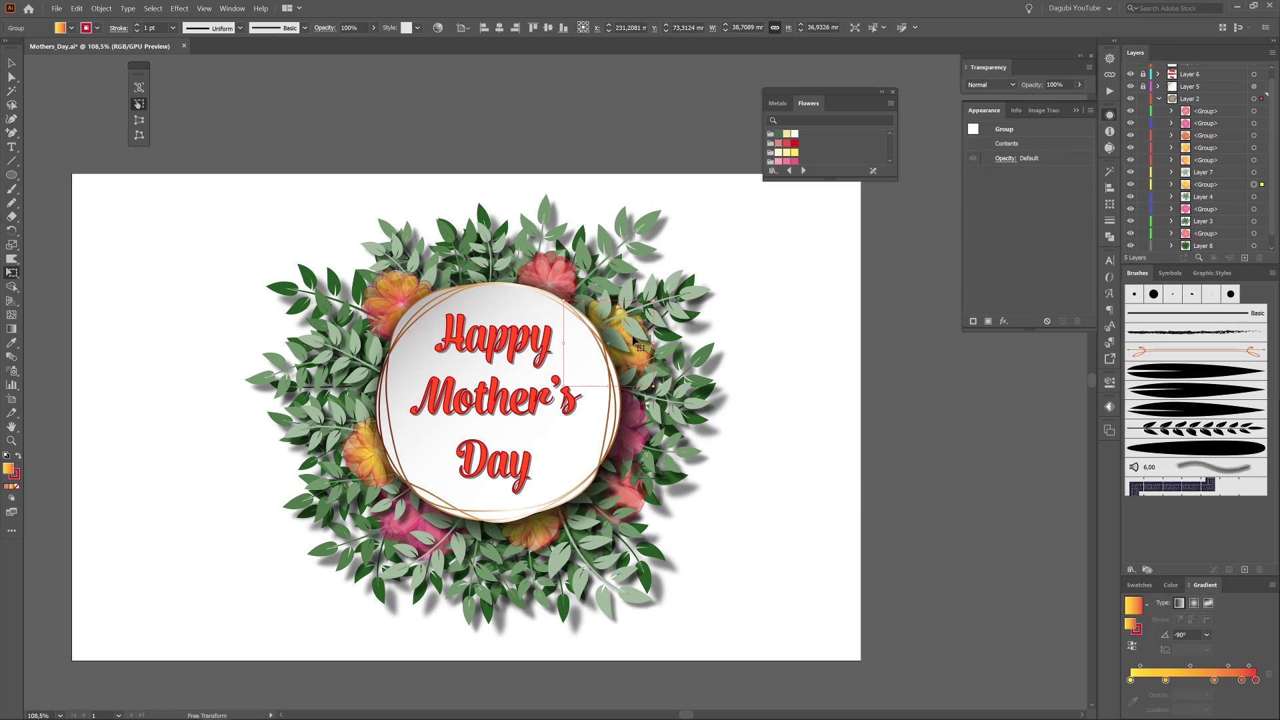
click(856, 489)
Copy the lower-right red flower to the circle's top edge and recolour the copy purple with hue 271°
ctrl+click(620, 507)
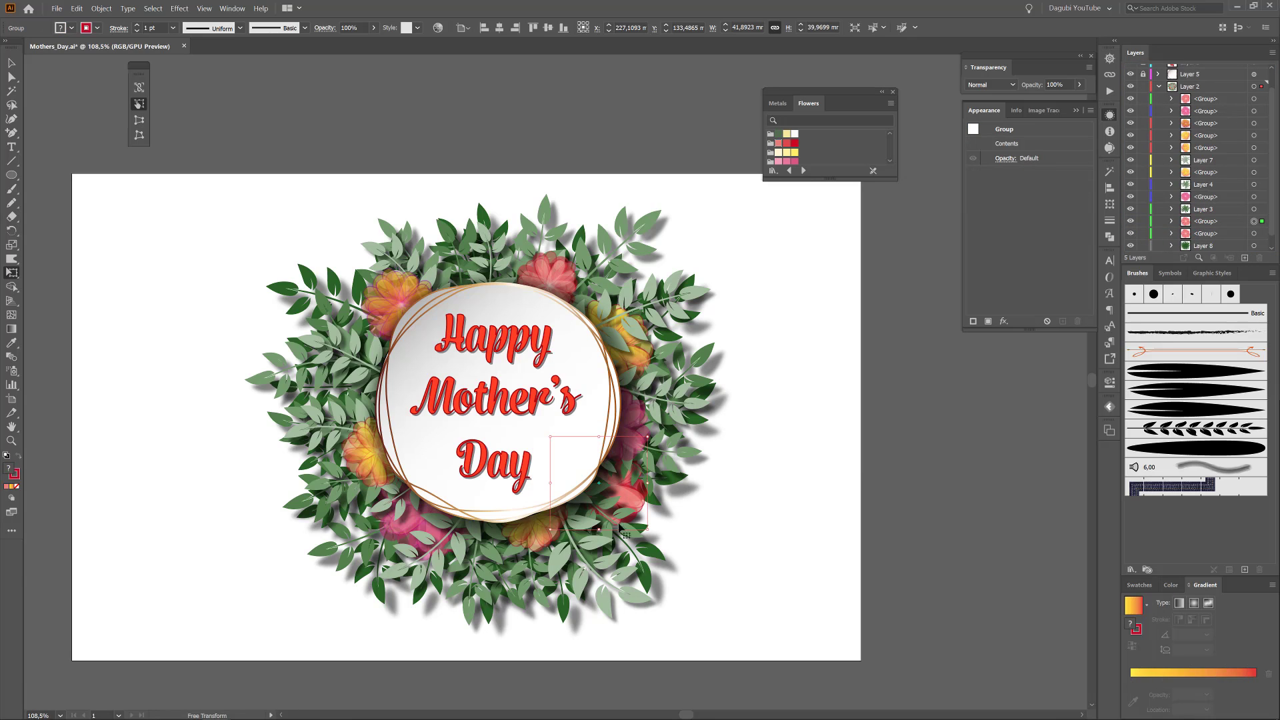
drag(619, 497, 501, 315)
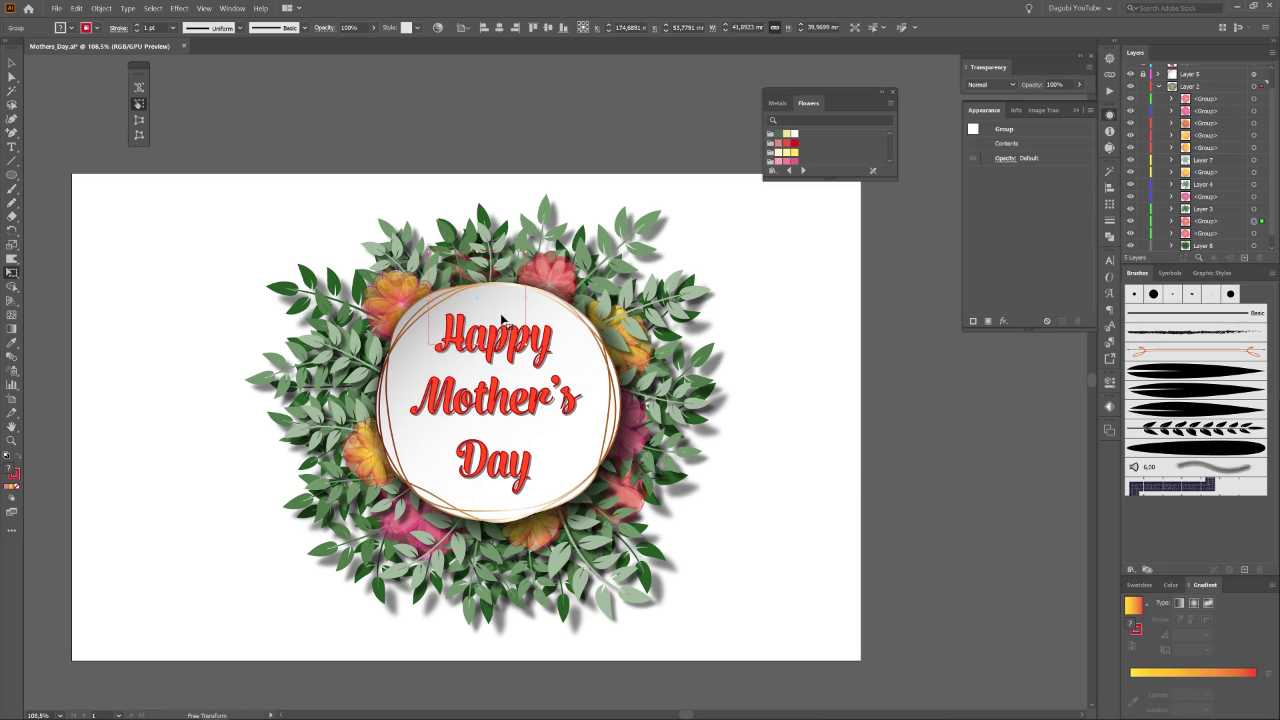
click(438, 28)
click(1011, 347)
drag(854, 378, 900, 382)
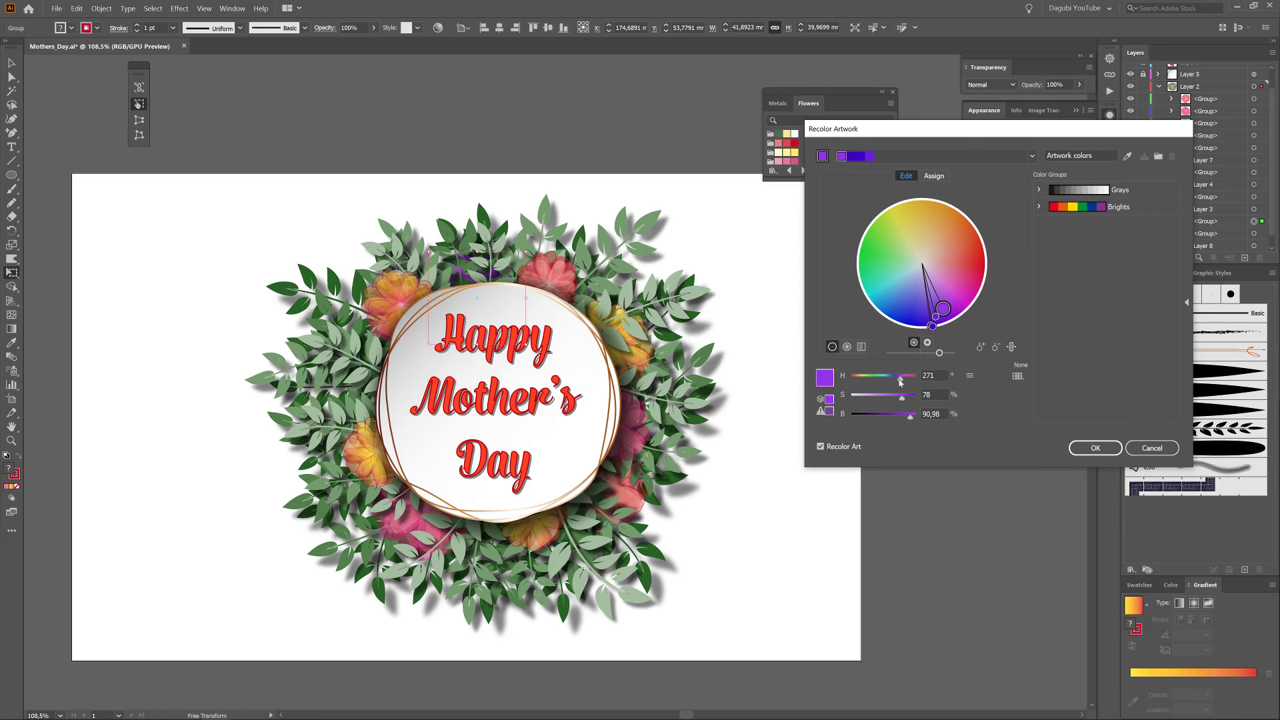
click(1094, 449)
Duplicate the yellow flower beneath Layer 4, place the copy behind the circle's left edge, and recolour it in pink and violet tones
drag(1229, 172, 1232, 188)
click(1253, 185)
drag(594, 350, 371, 379)
click(437, 30)
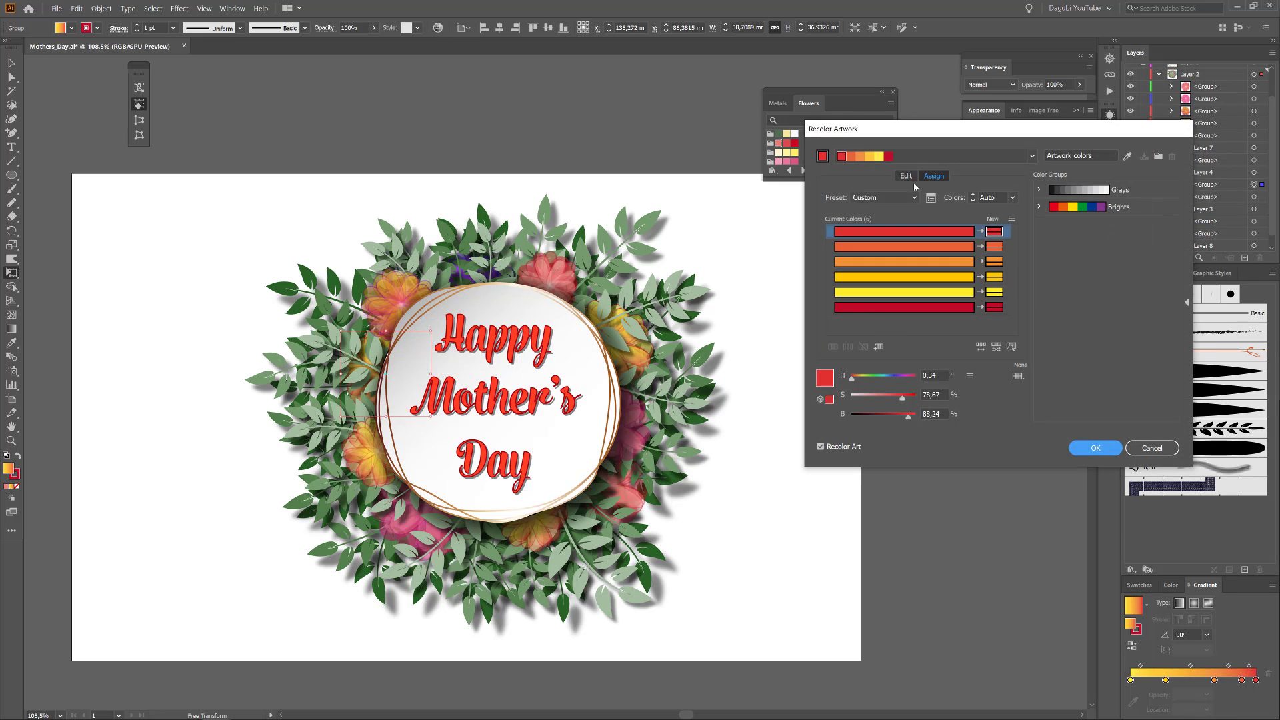
click(905, 175)
drag(855, 385, 903, 383)
click(1095, 448)
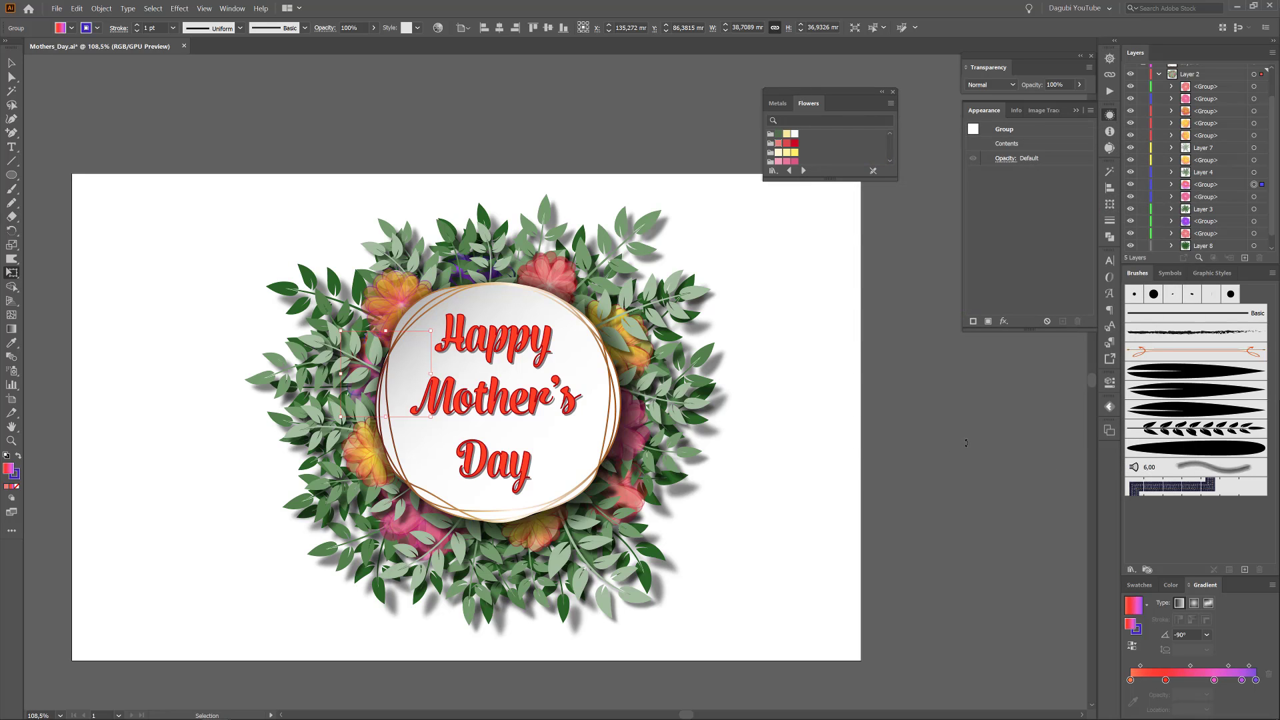
Deselect the flower, fit the artboard in view, and close the floating swatch library and appearance settings
ctrl+click(967, 445)
key(ctrl+0)
click(892, 91)
click(1075, 110)
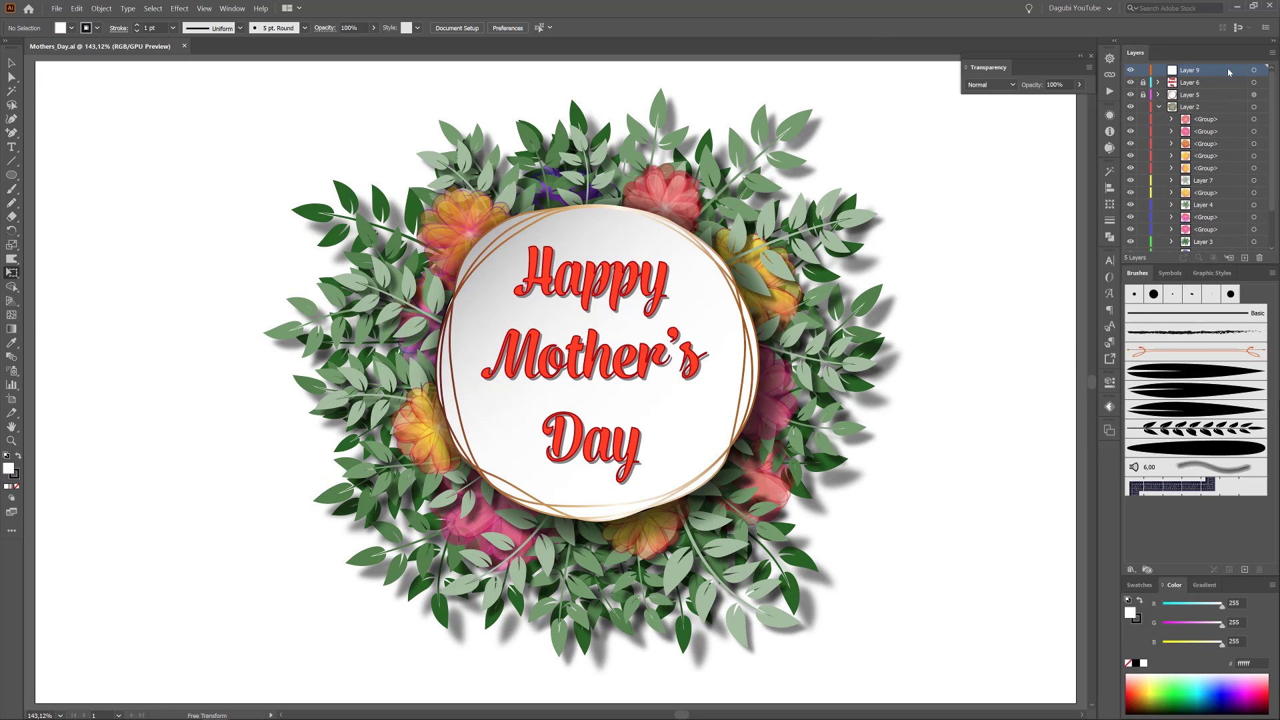
Recolour the foliage in Layers 7, 4, 3 and 8 to a fresher green with hue 91°, saturation 54% and brightness 61%, then deselect it
scroll(1213, 160, down, 1)
click(1254, 135)
shift+click(1254, 160)
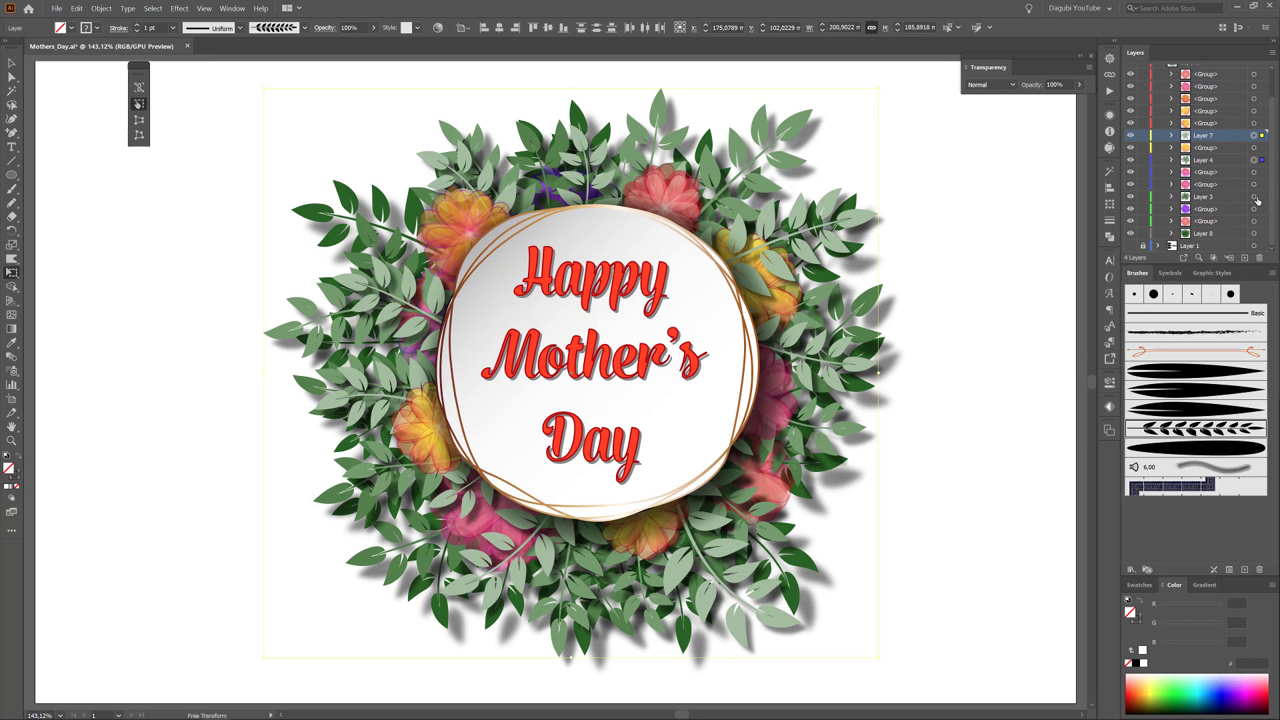
shift+click(1255, 197)
shift+click(1255, 233)
click(438, 28)
click(960, 129)
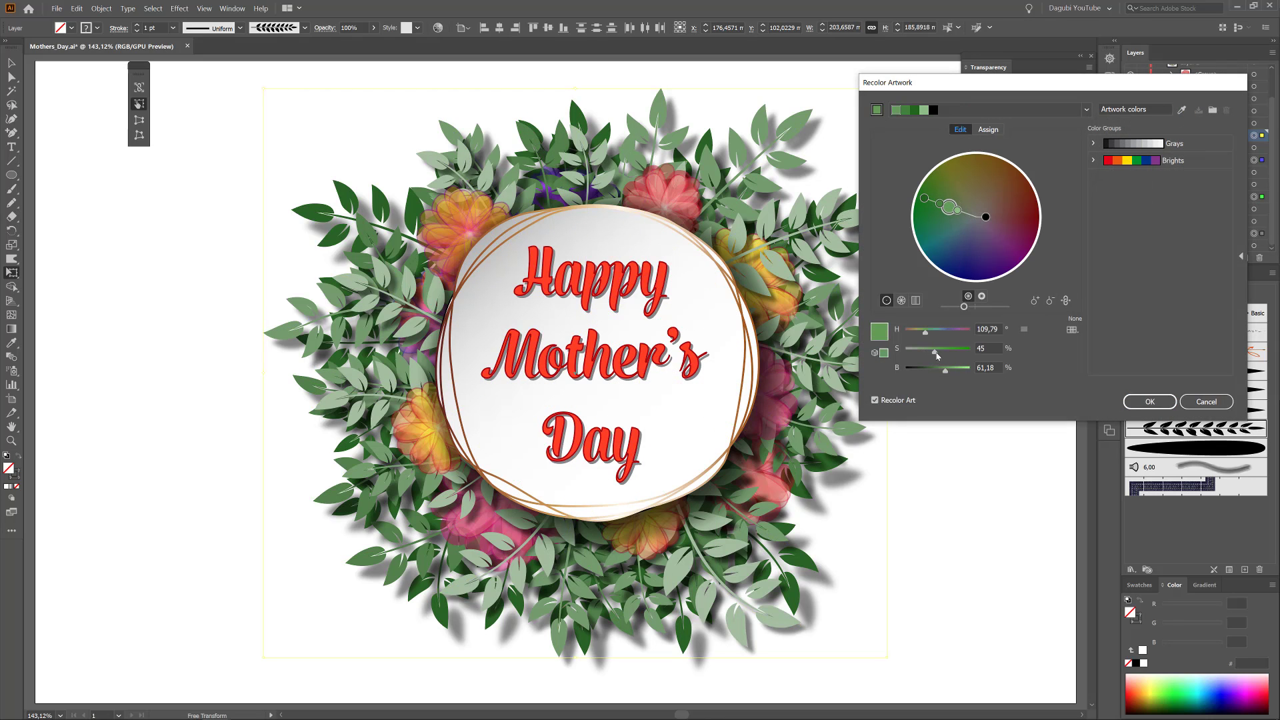
drag(925, 332, 920, 332)
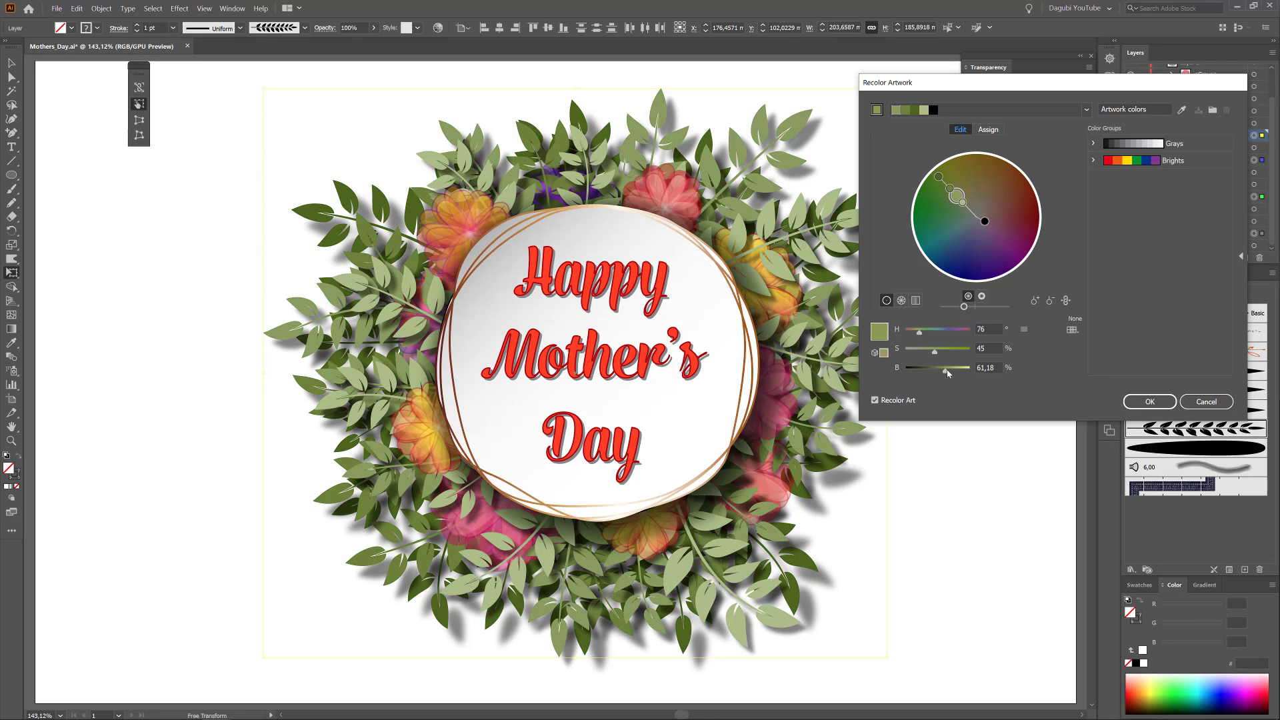
drag(948, 373, 923, 333)
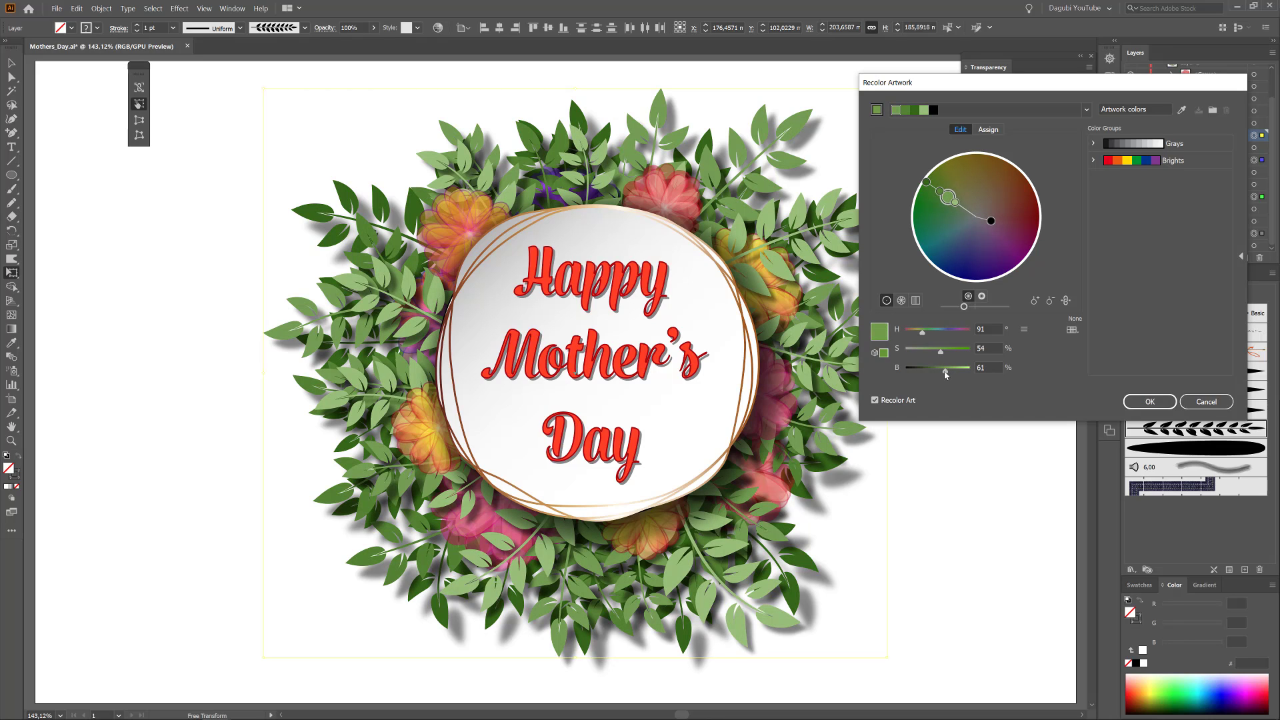
click(1150, 402)
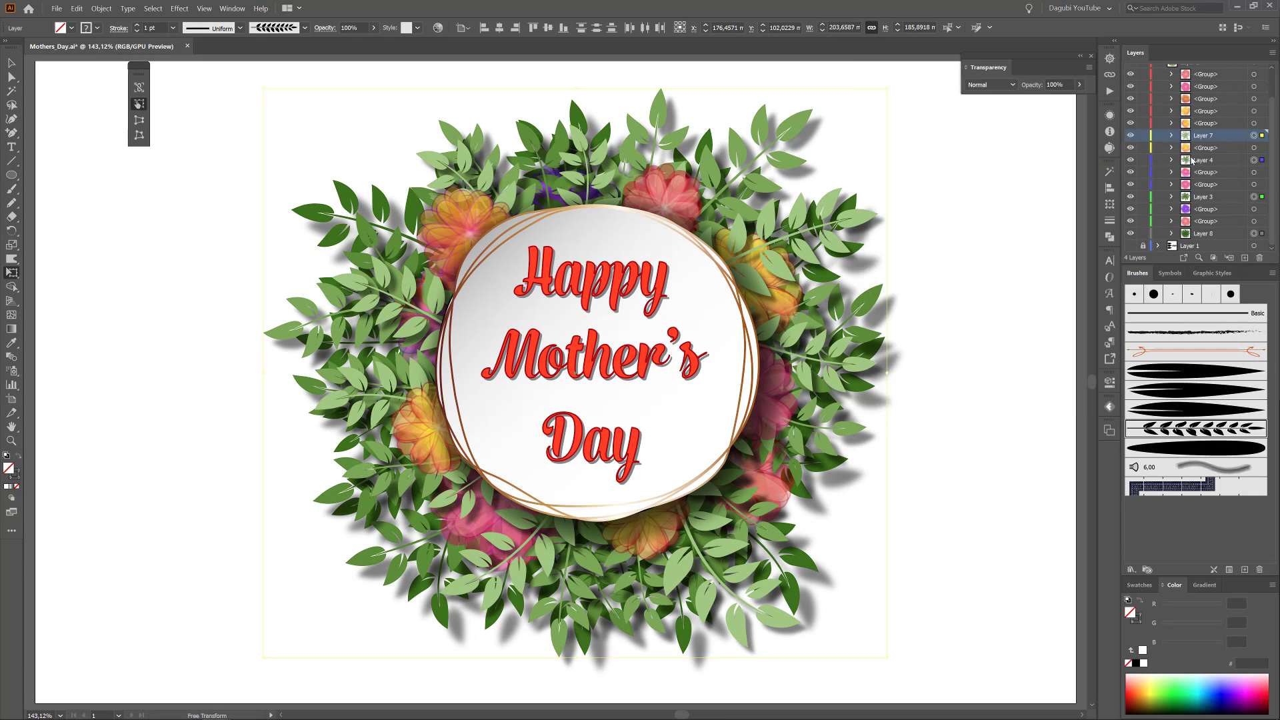
key(ctrl+shift+a)
Change the fill of the front lettering group in Layer 6 to pink #DE4D72, then deselect it and collapse the layer
click(1254, 82)
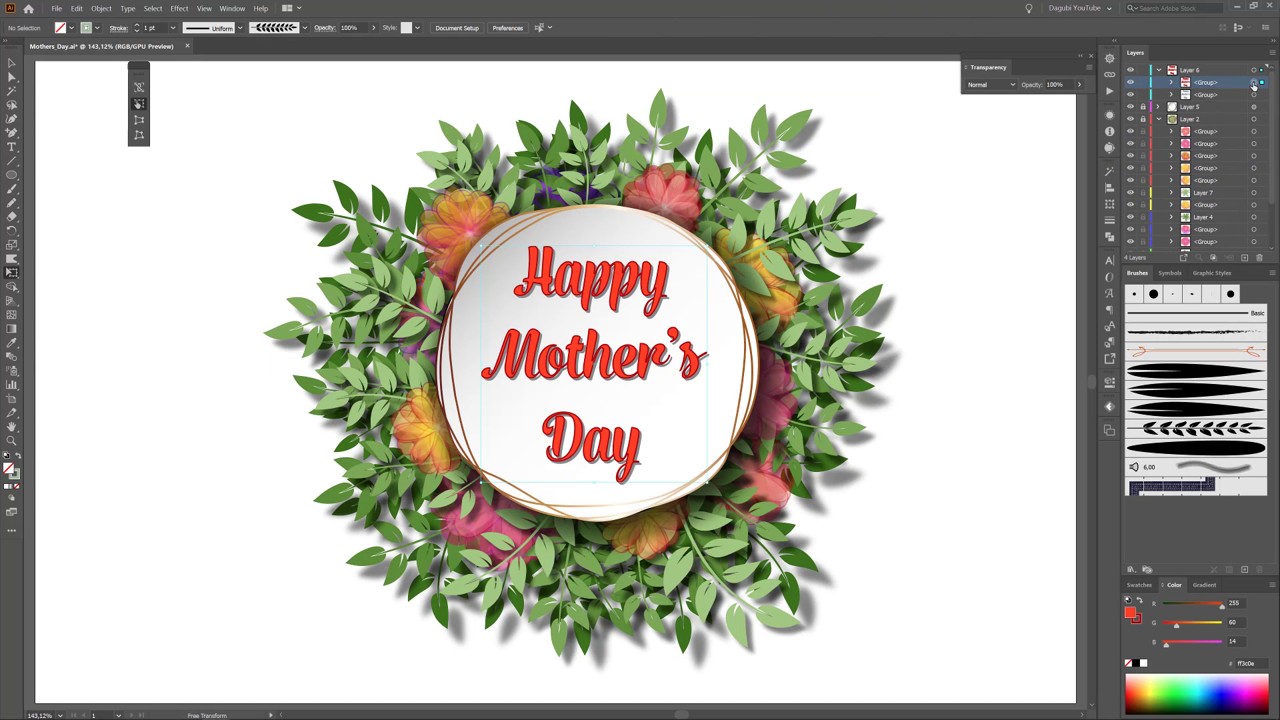
drag(1219, 611, 1181, 627)
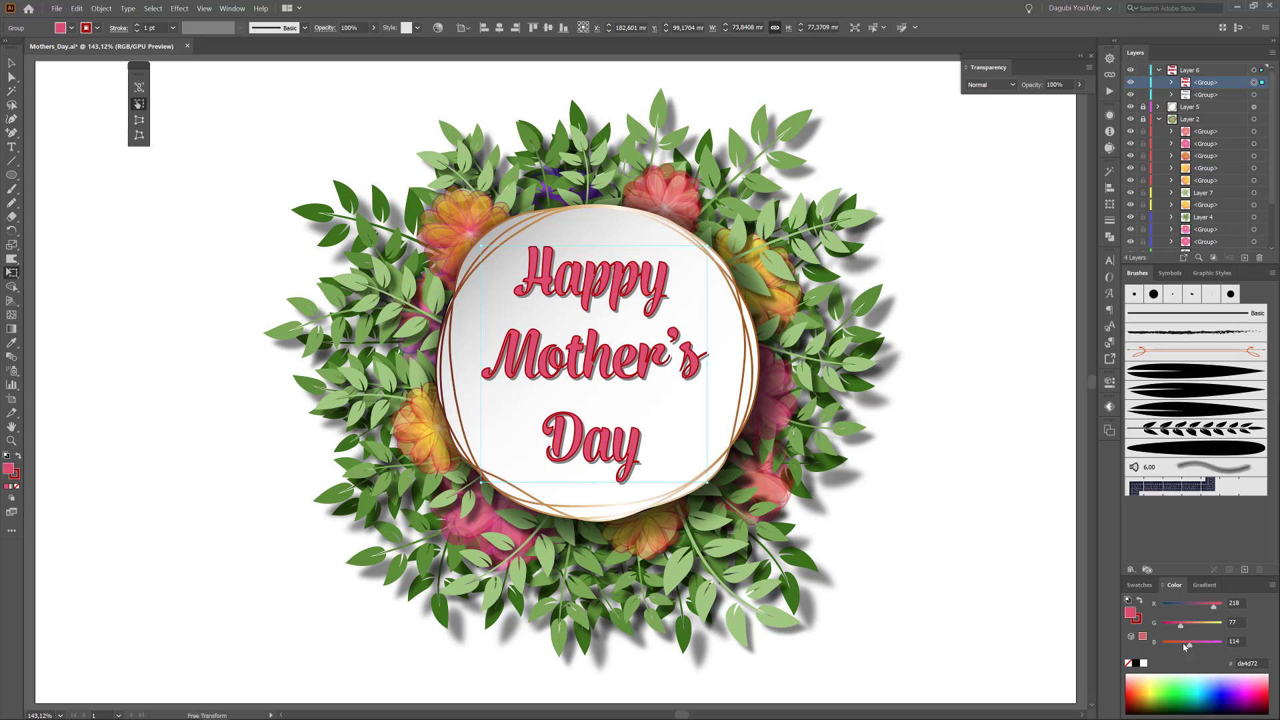
click(1032, 485)
click(1159, 70)
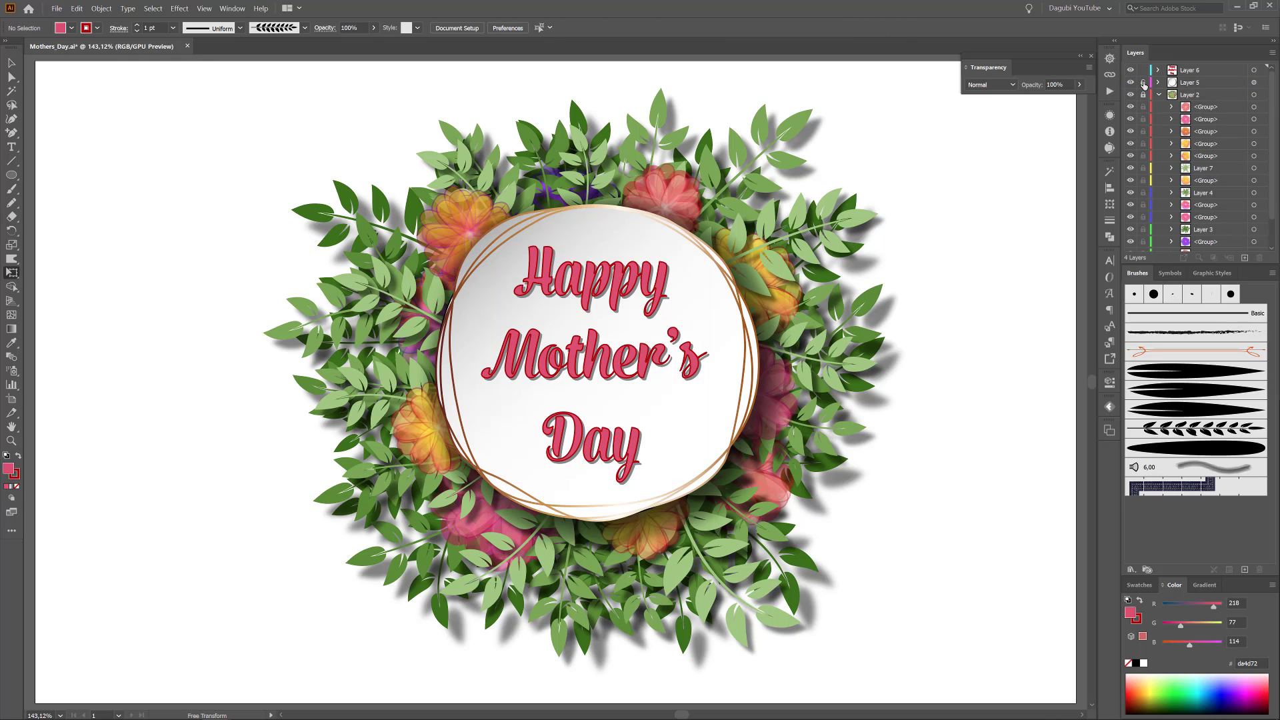
Paint small golden leaf sprigs in Layer 2 around the circle's right and upper edges, using the leafy branch brush with stroke colour #F8BD23
click(1210, 98)
click(1195, 428)
click(1137, 585)
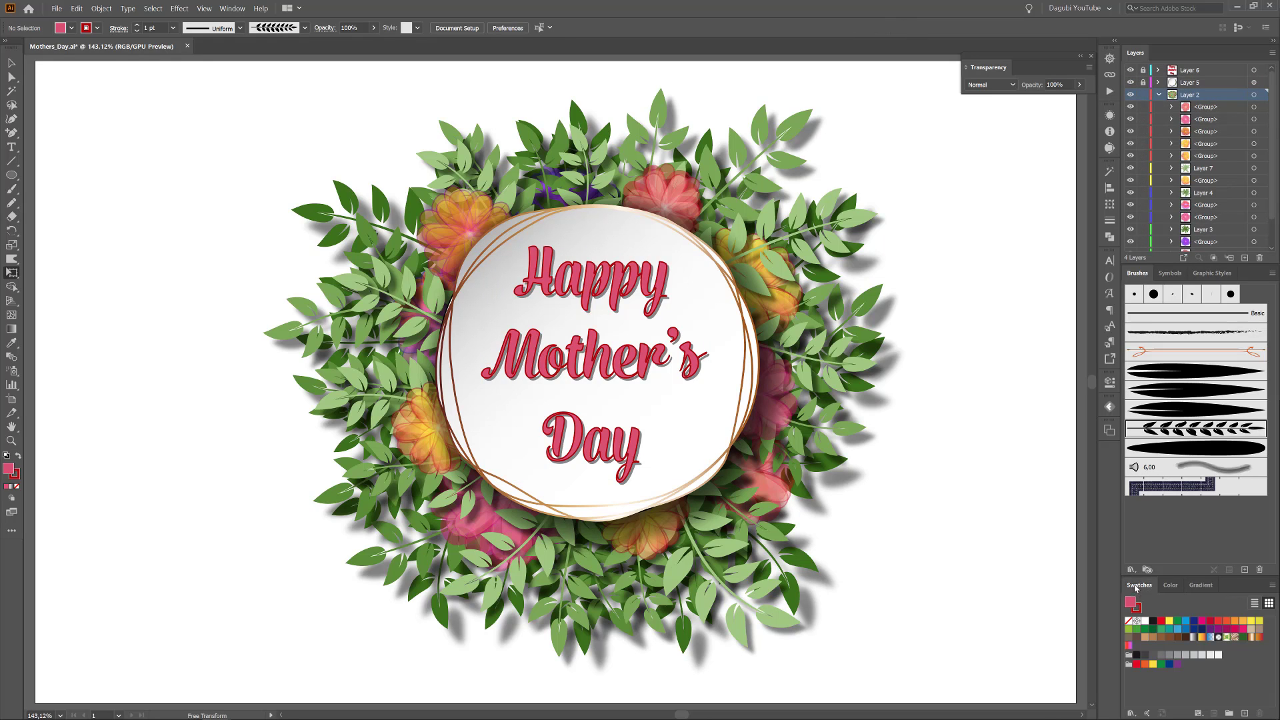
click(1243, 622)
click(1174, 584)
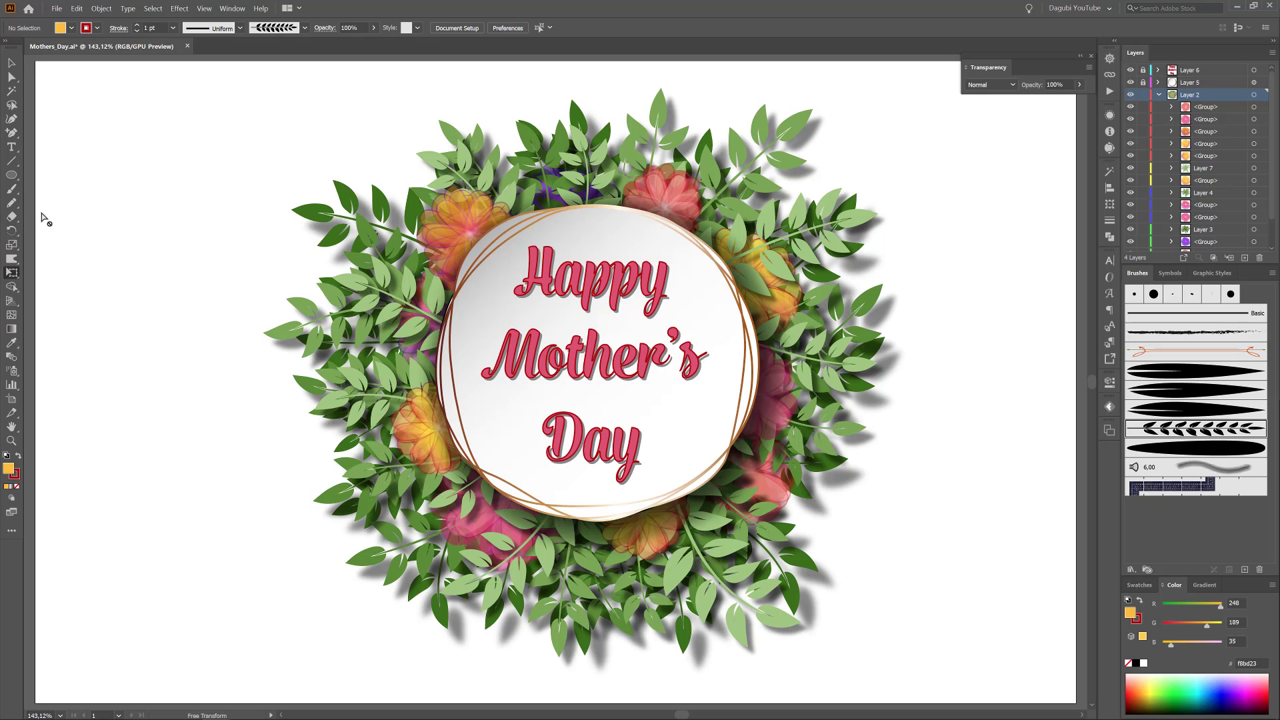
drag(774, 341, 804, 315)
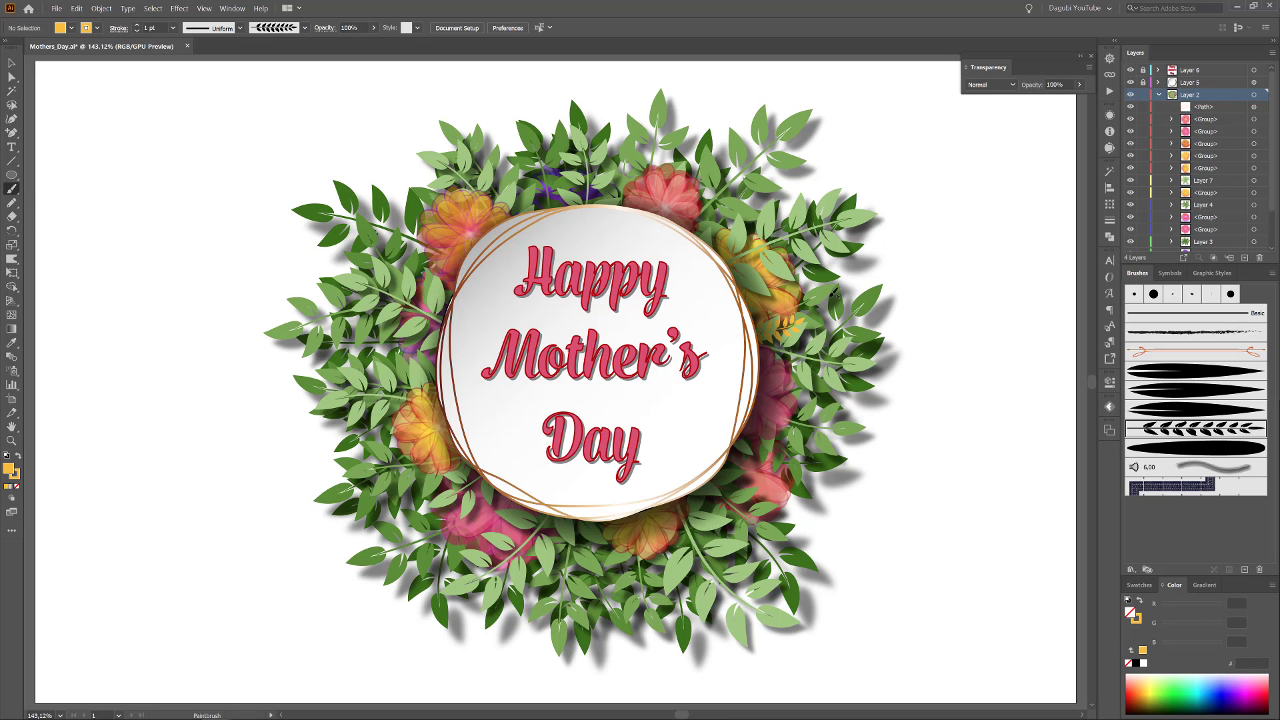
drag(608, 196, 587, 157)
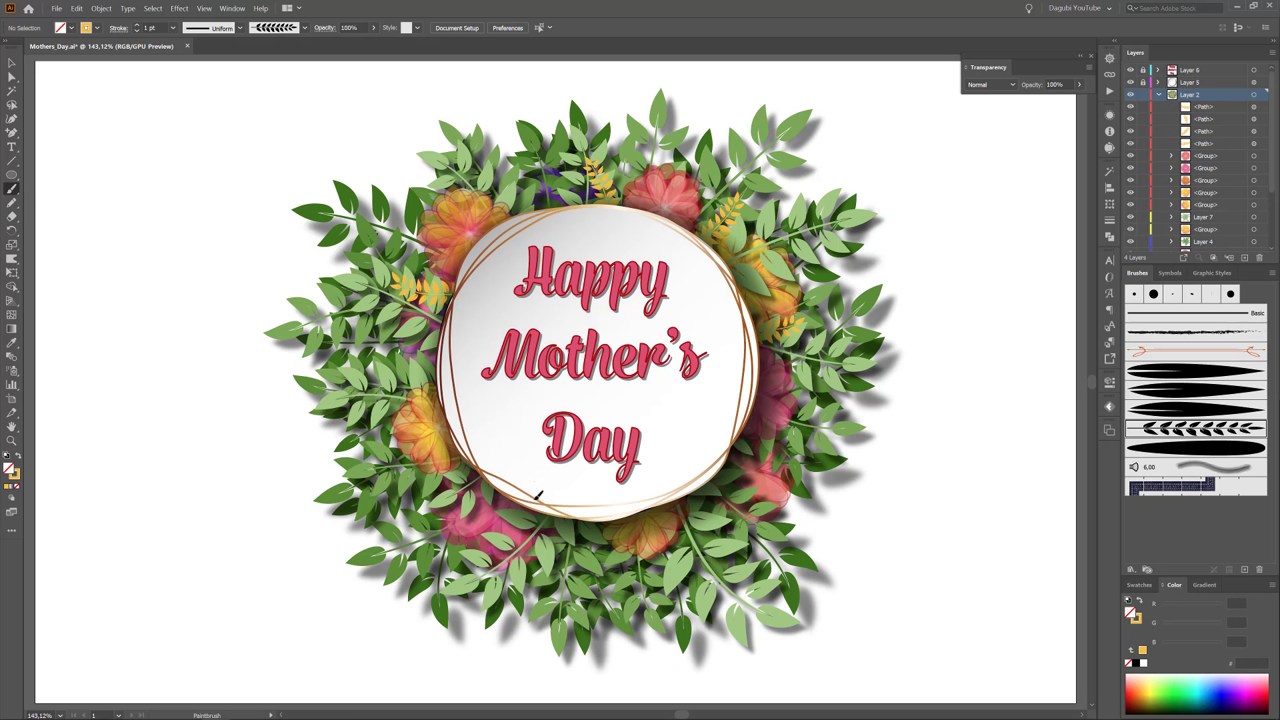
Paint more leaf sprigs in yellow #F8DB23 outward from the circle's lower, right, left and upper edges
drag(690, 500, 726, 552)
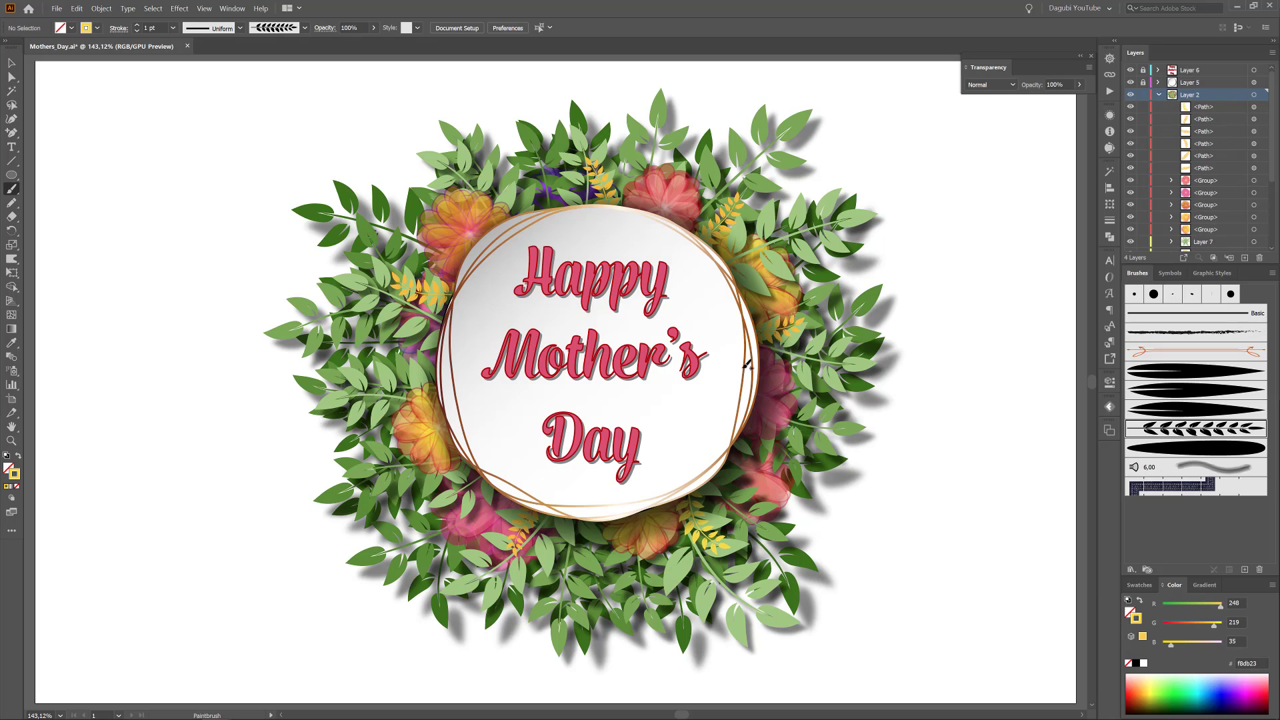
drag(795, 462, 739, 433)
drag(433, 396, 374, 367)
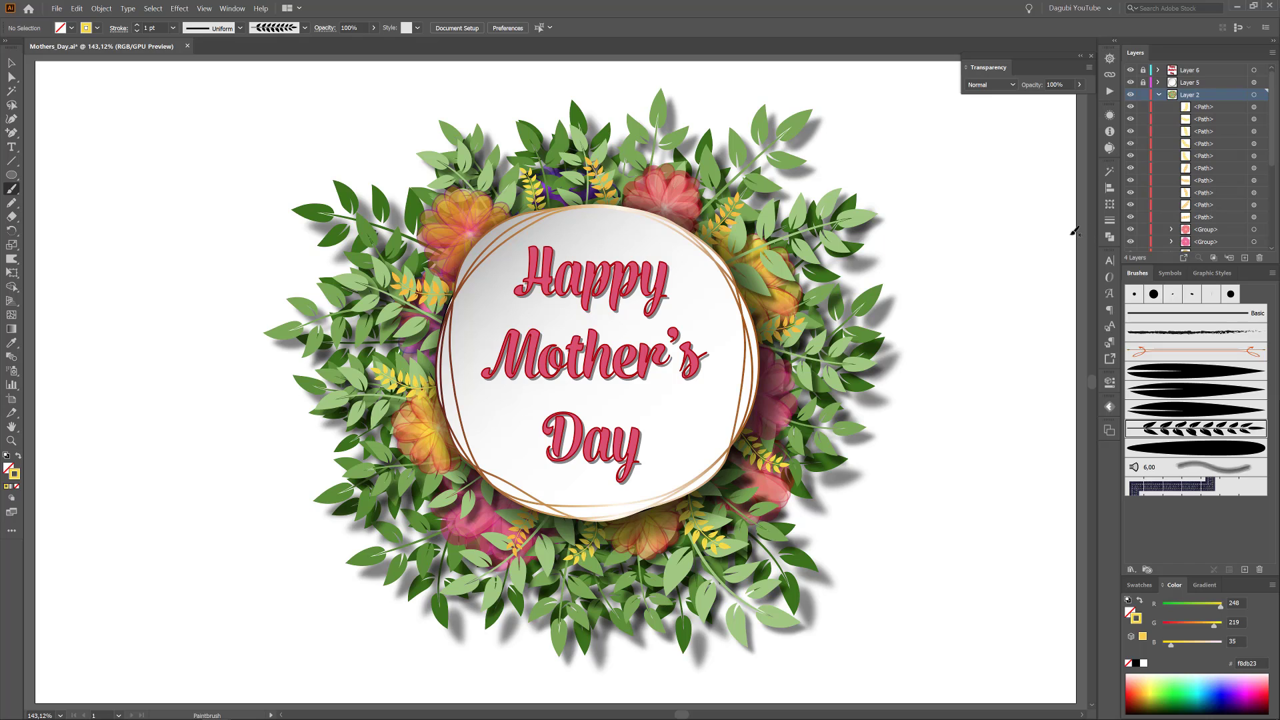
Collect all the yellow sprig paths in a new sublayer of Layer 2 and expand it
click(1230, 106)
shift+click(1232, 217)
click(1274, 57)
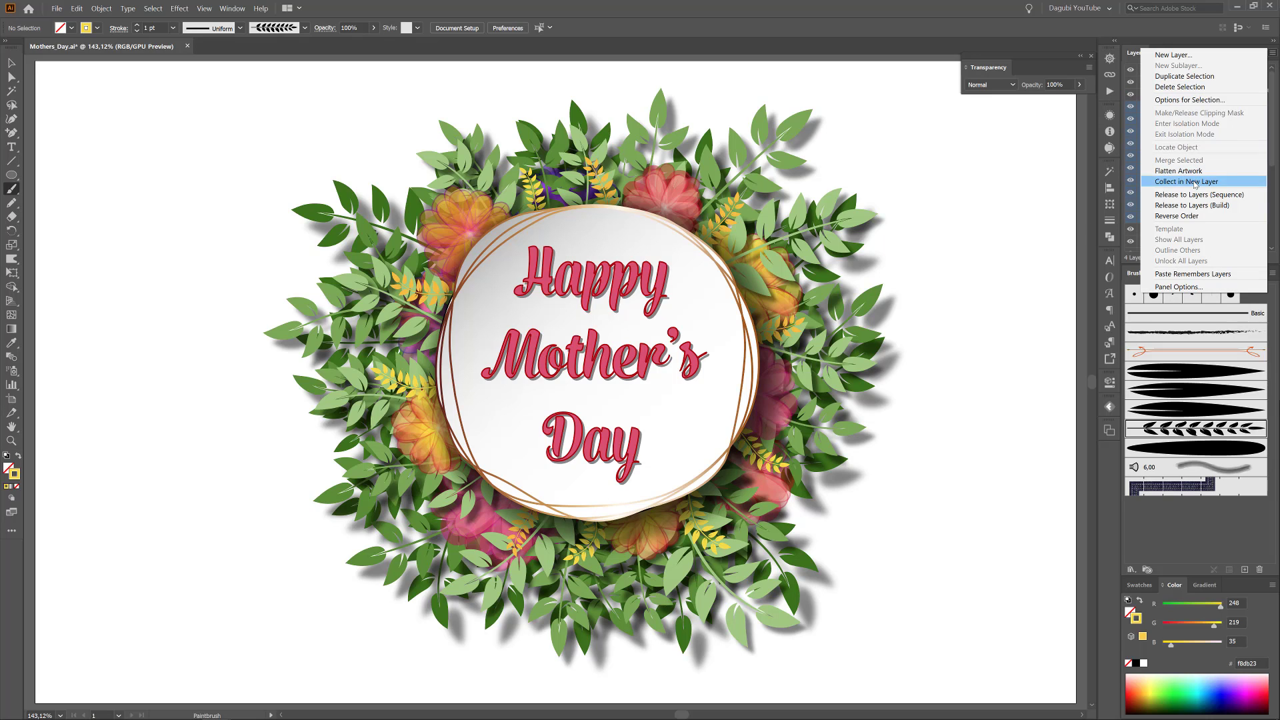
click(1194, 252)
Apply a Multiply drop shadow to all the yellow sprigs with 50% opacity, 2 mm X and Y offsets and 1 mm blur
drag(1257, 169, 1255, 231)
click(180, 8)
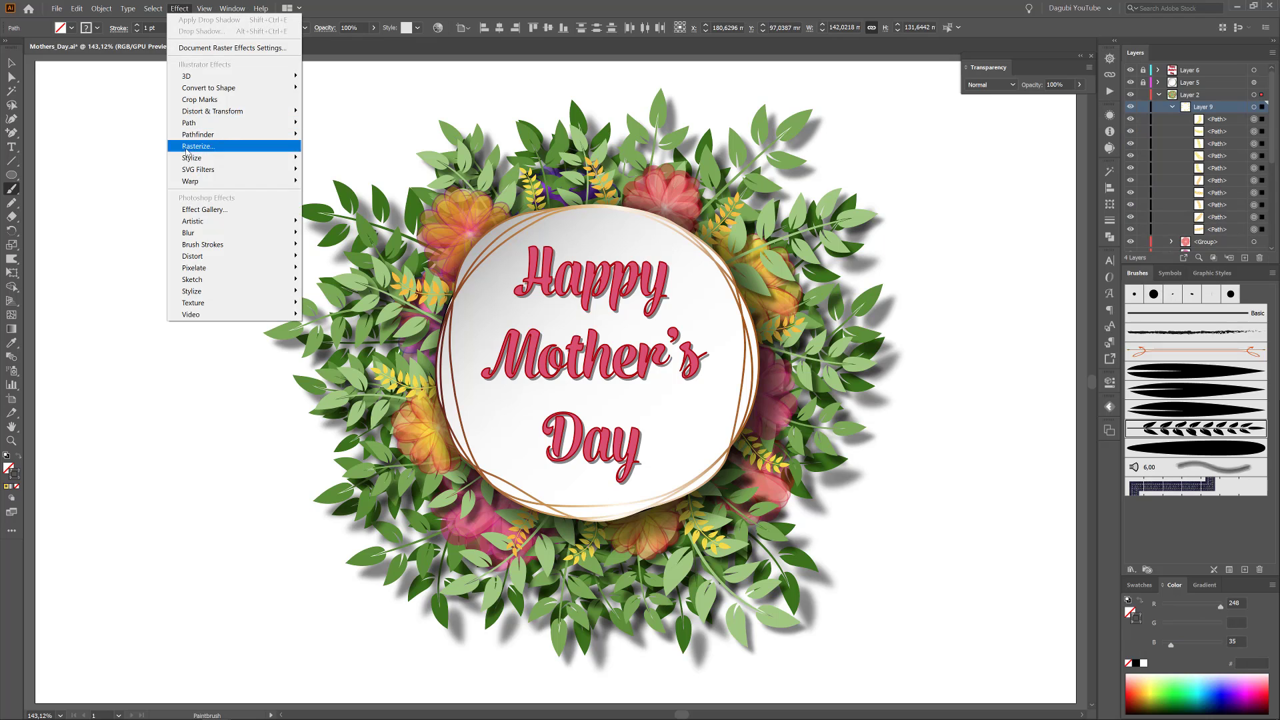
mouse_move(220, 157)
click(330, 157)
click(134, 152)
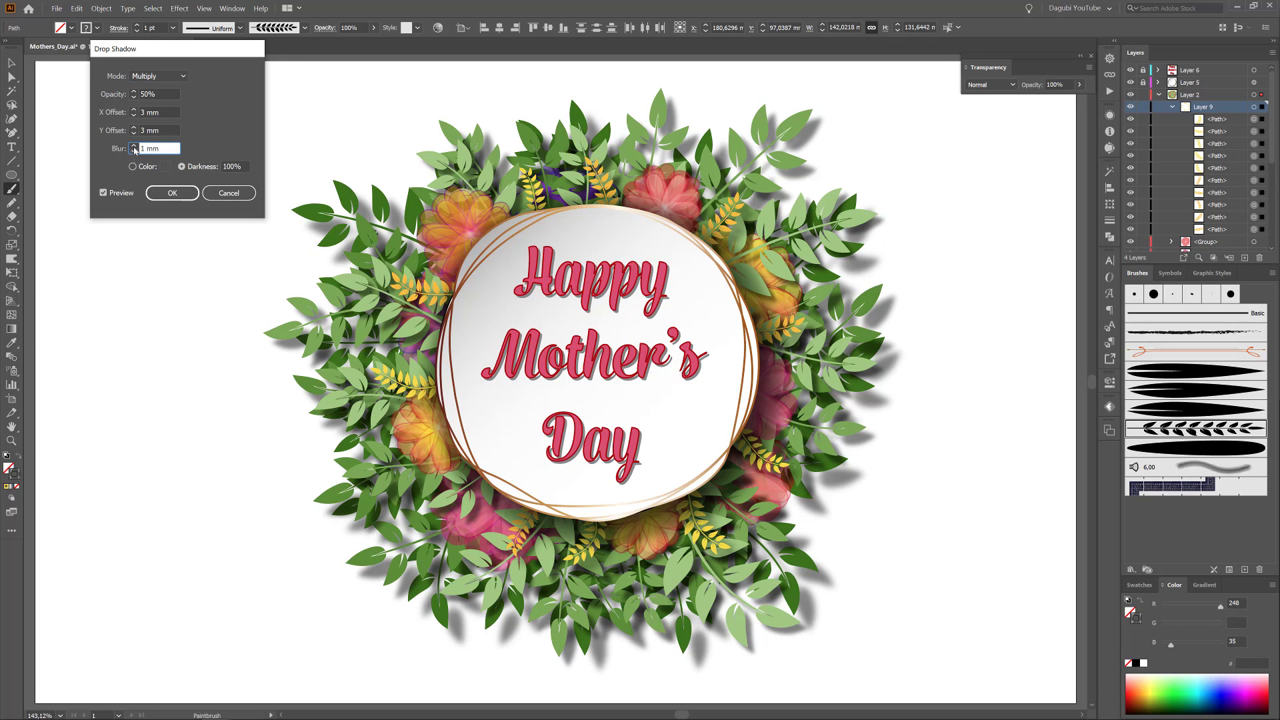
click(134, 133)
click(134, 116)
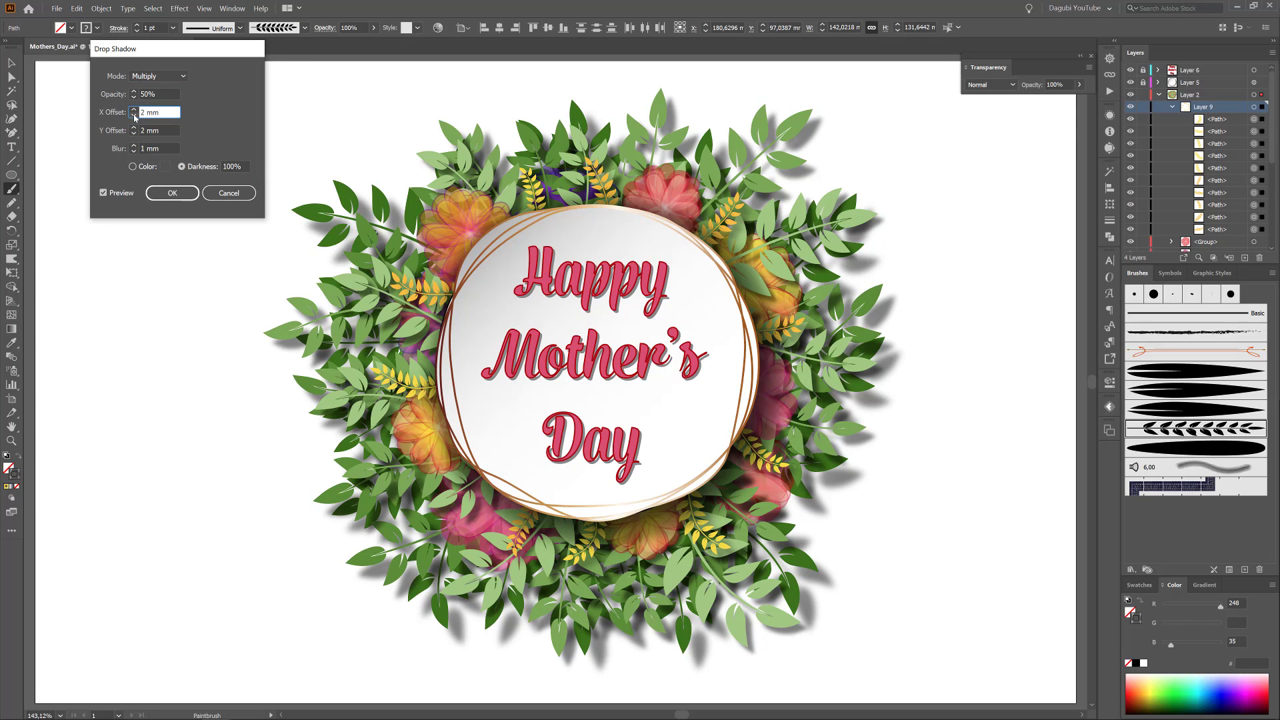
click(170, 193)
click(1028, 167)
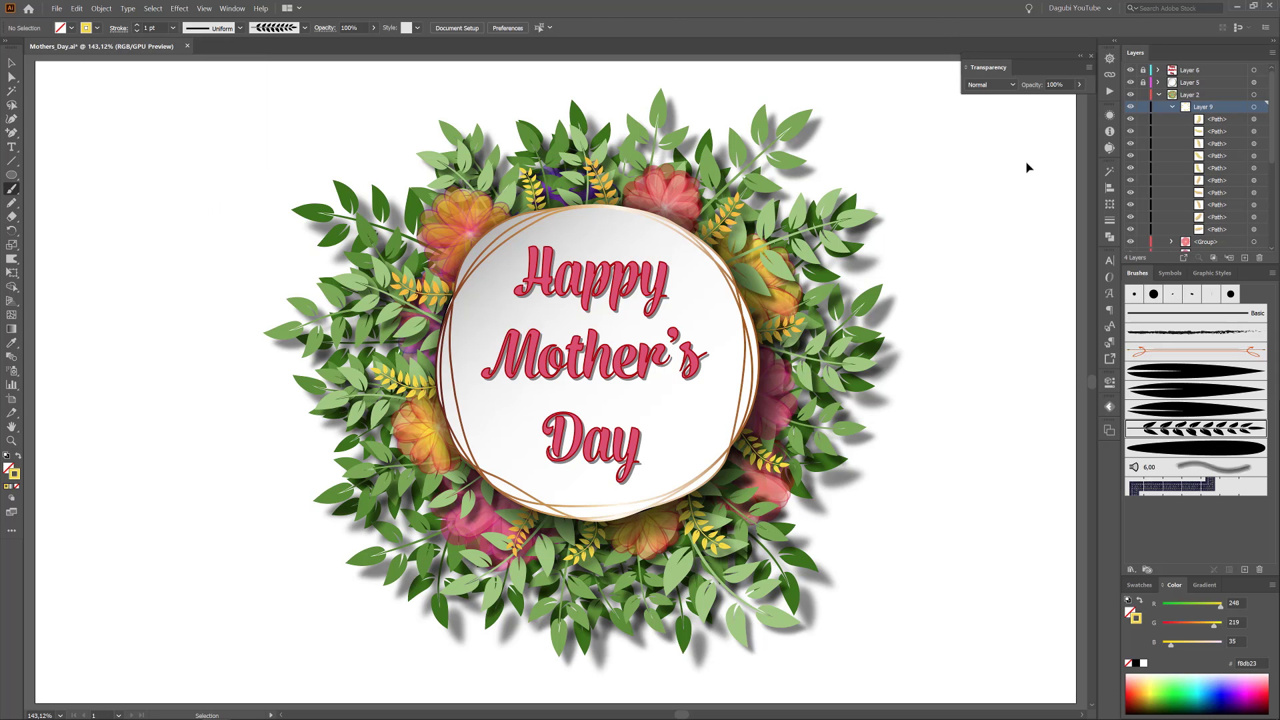
Duplicate Layer 2, hide the original beneath the copy, and rename the original Backup
click(1160, 98)
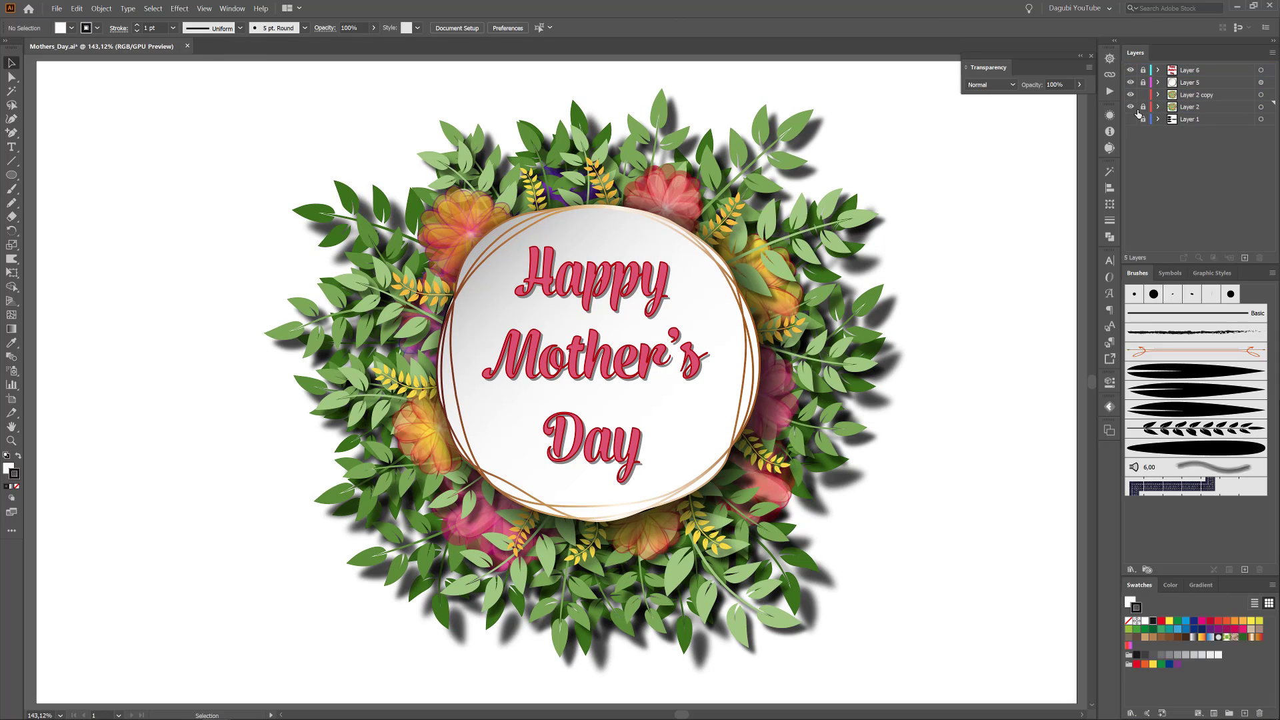
click(1130, 107)
click(1192, 108)
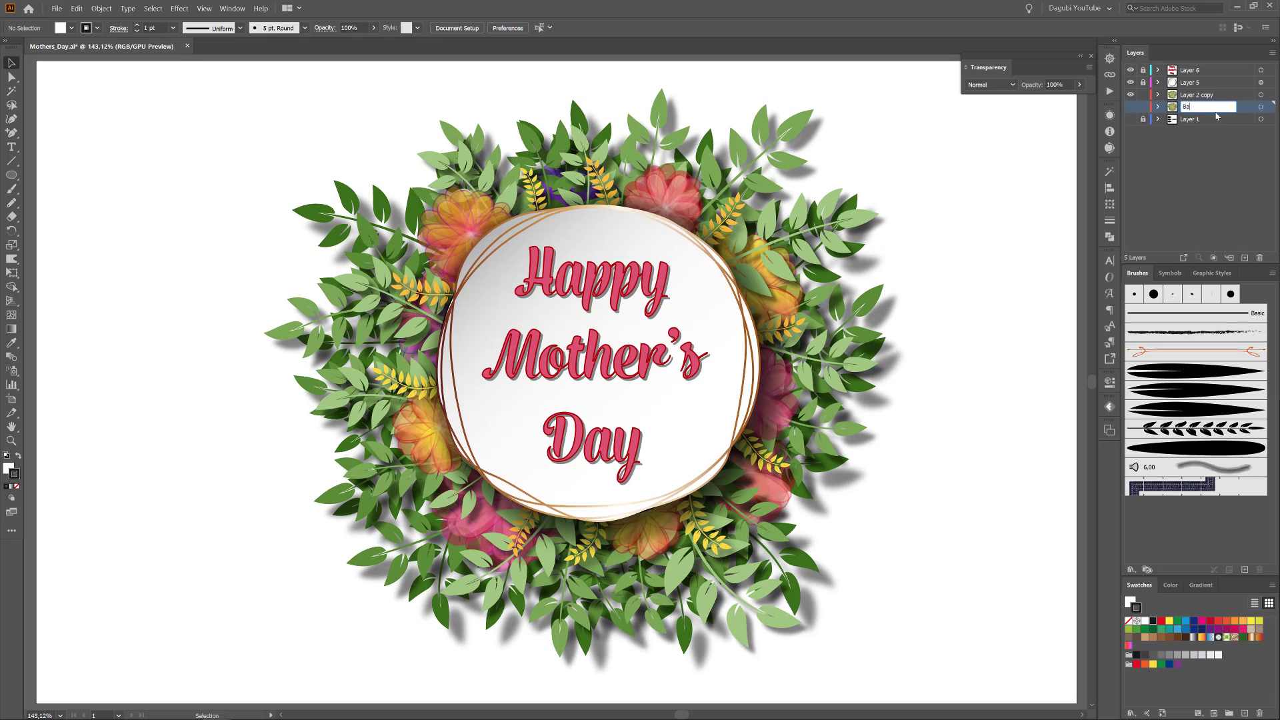
Expand the appearance of all the brushed foliage paths in Layer 8 copy
click(1158, 97)
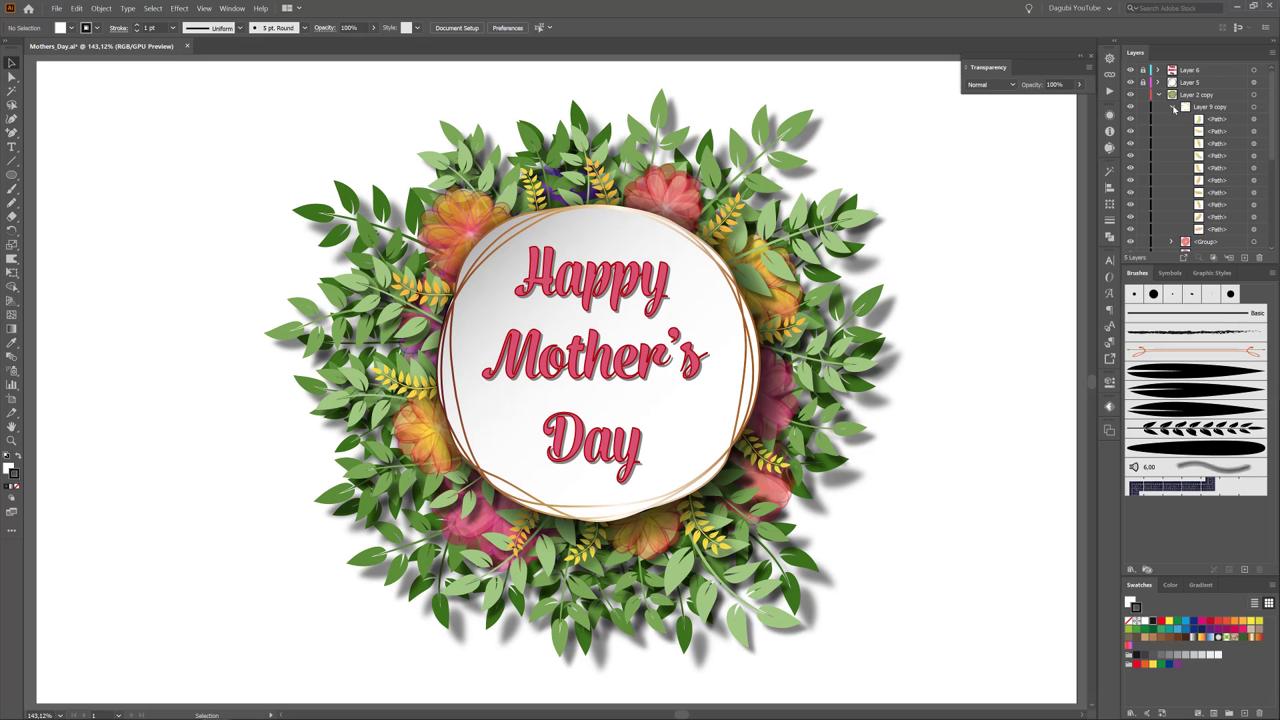
scroll(1200, 167, down, 5)
click(1206, 223)
click(1172, 221)
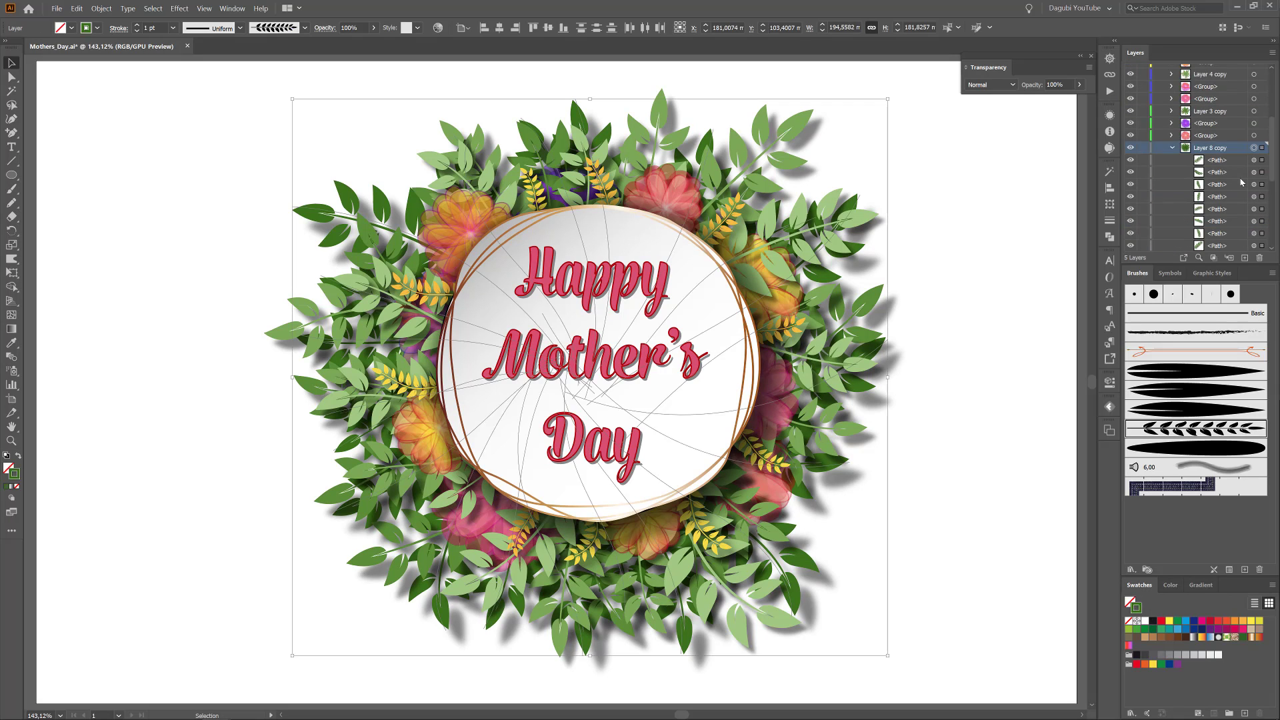
click(101, 8)
click(137, 131)
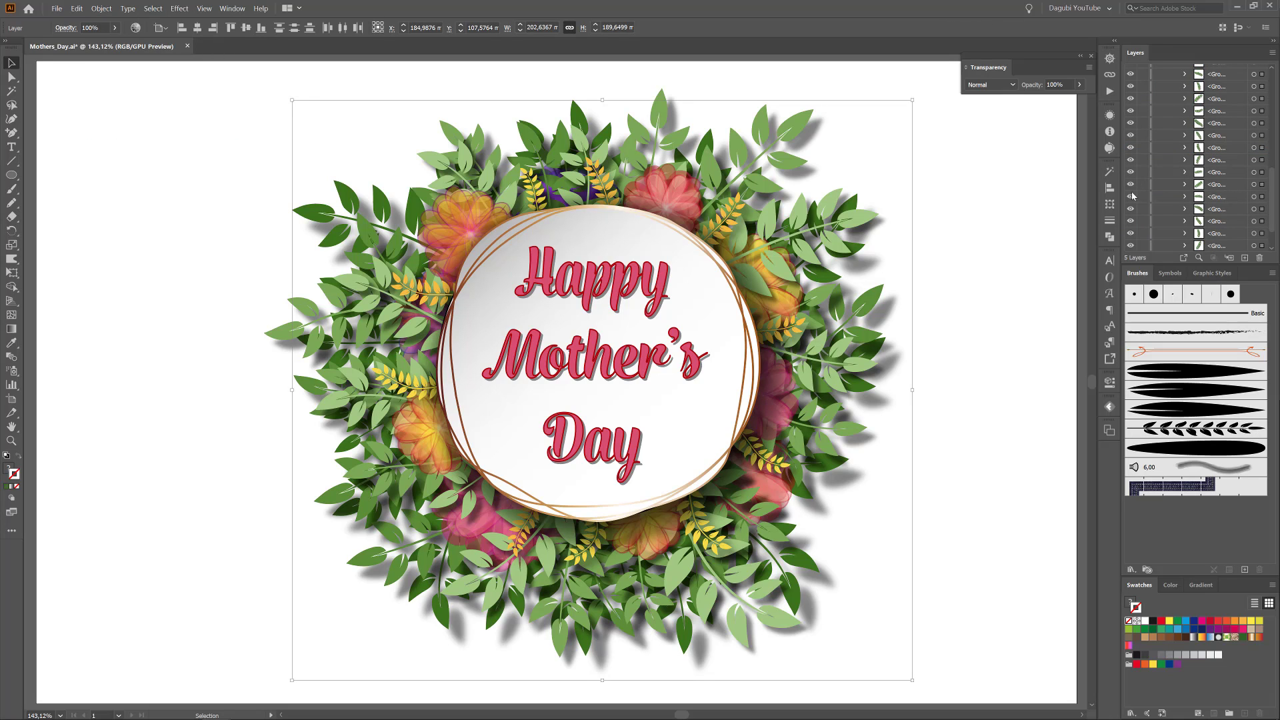
Select all leaf shapes sharing the dark green fill colour, give them a dark green swatch stroke, and hide the selection edges
click(1225, 184)
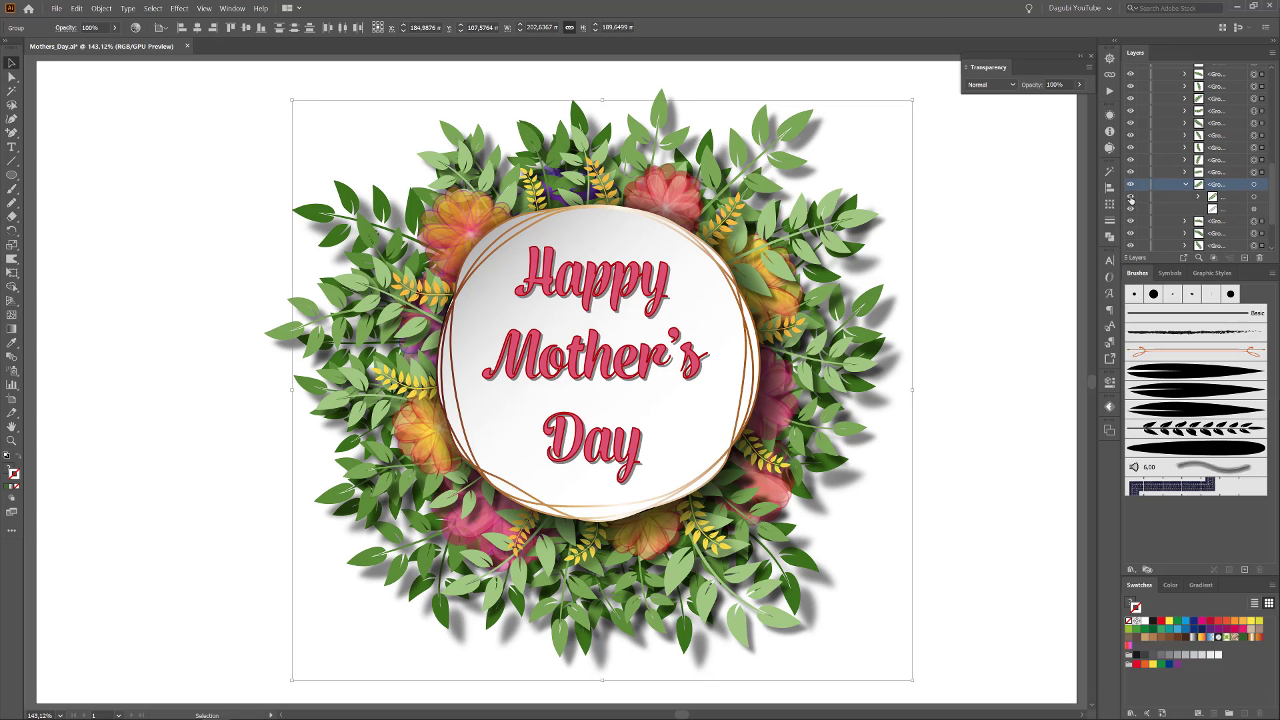
click(1255, 197)
click(884, 27)
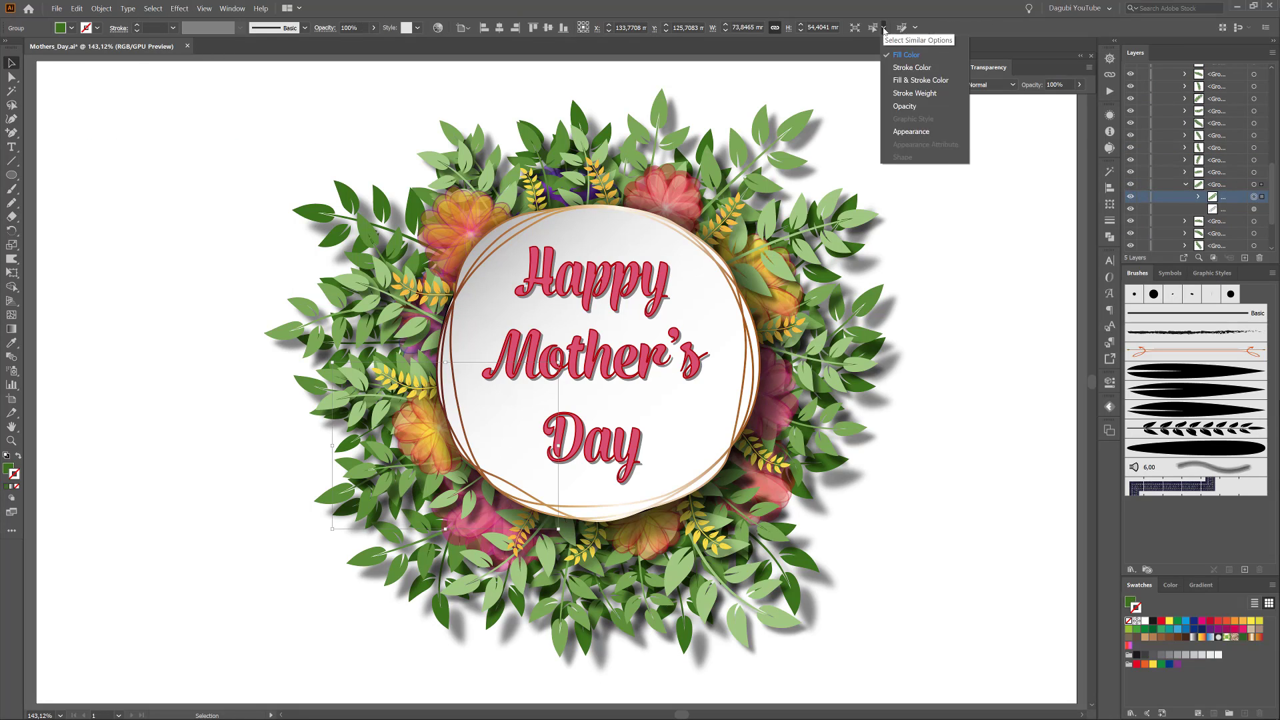
click(907, 55)
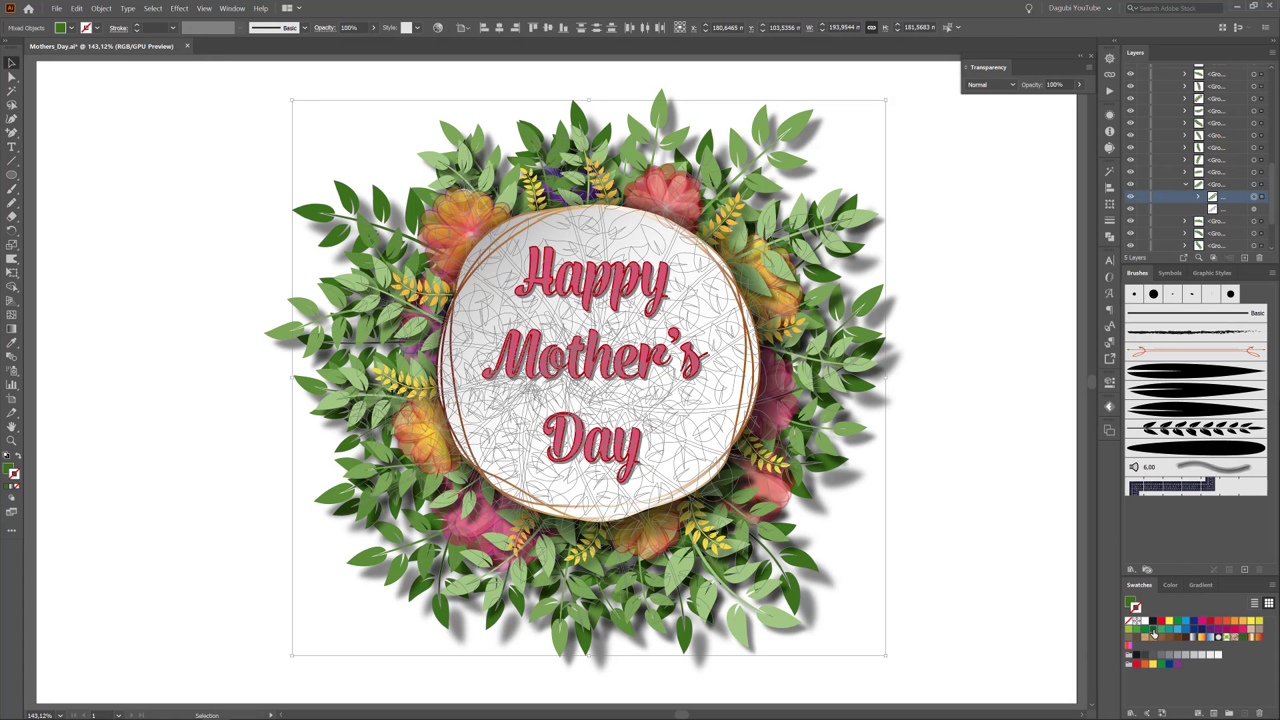
click(1153, 629)
key(ctrl+h)
Set the dark leaves' stroke to 0.75 pt with round corners and darken its colour to #00482E
drag(403, 639, 753, 651)
click(1109, 221)
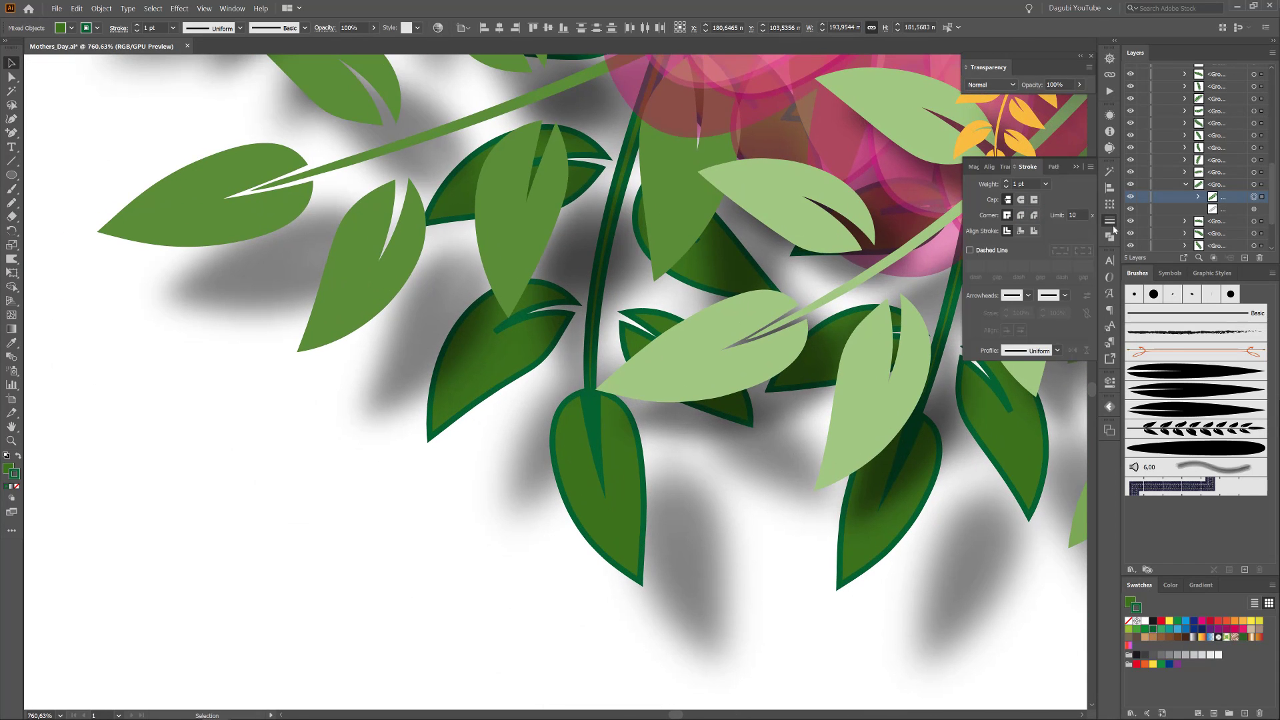
click(1007, 186)
click(1007, 187)
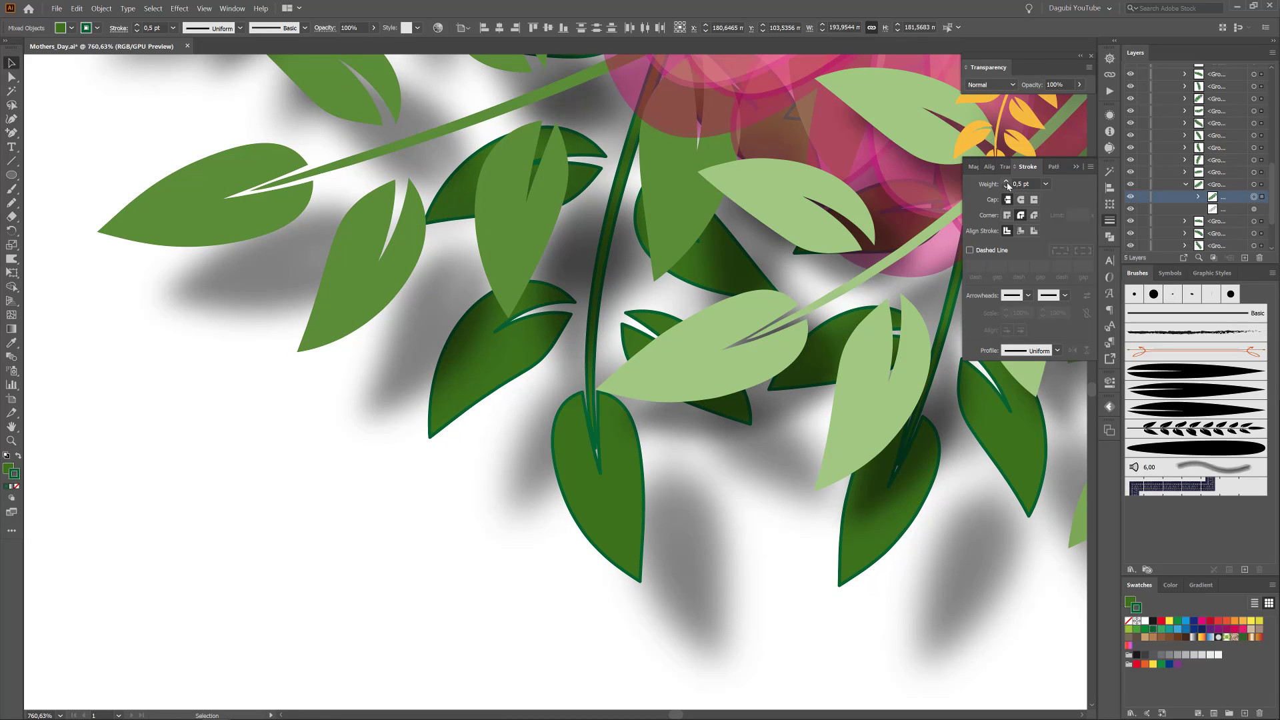
click(1008, 182)
click(1170, 585)
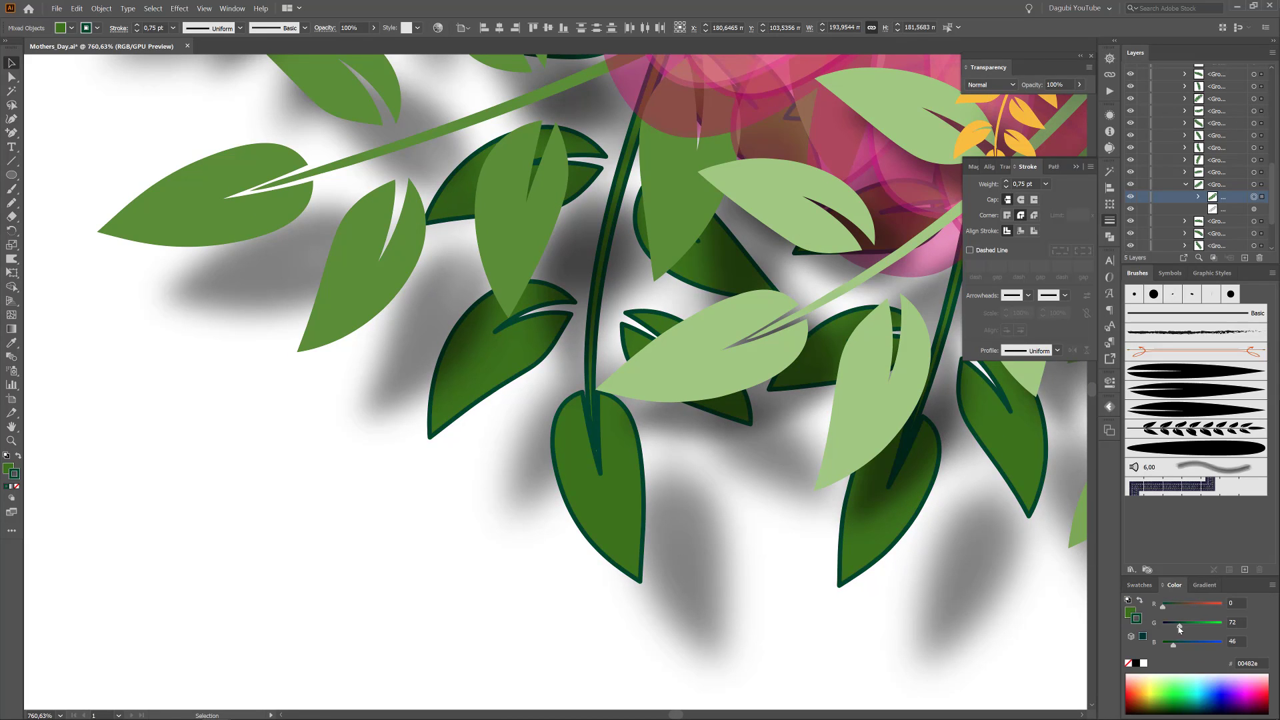
Increase the dark leaves' stroke weight to 1 pt and collapse Layer 8 copy
scroll(622, 422, down, 5)
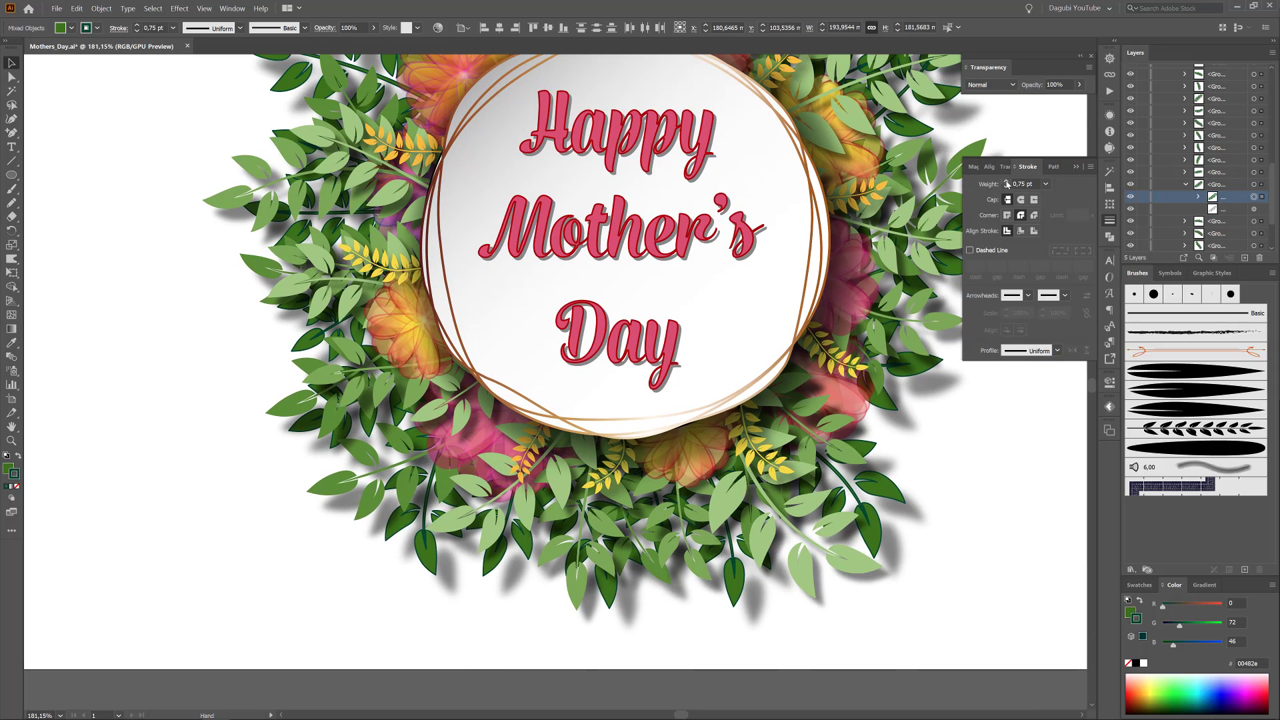
click(1007, 182)
click(1186, 185)
click(1173, 203)
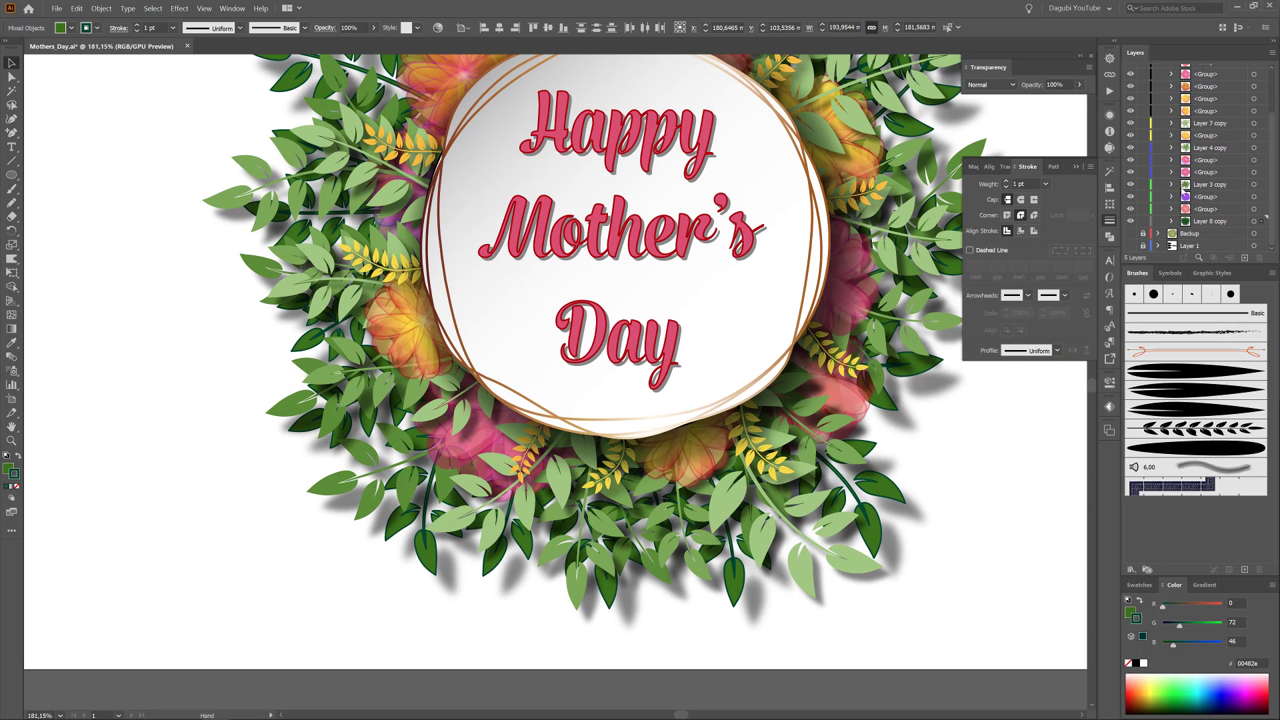
Expand the appearance of all the foliage paths in Layer 3 copy
click(1255, 185)
click(101, 9)
click(136, 132)
Select all Layer 3 copy leaf shapes sharing the medium green fill and give them a green swatch stroke with round corners
click(1172, 185)
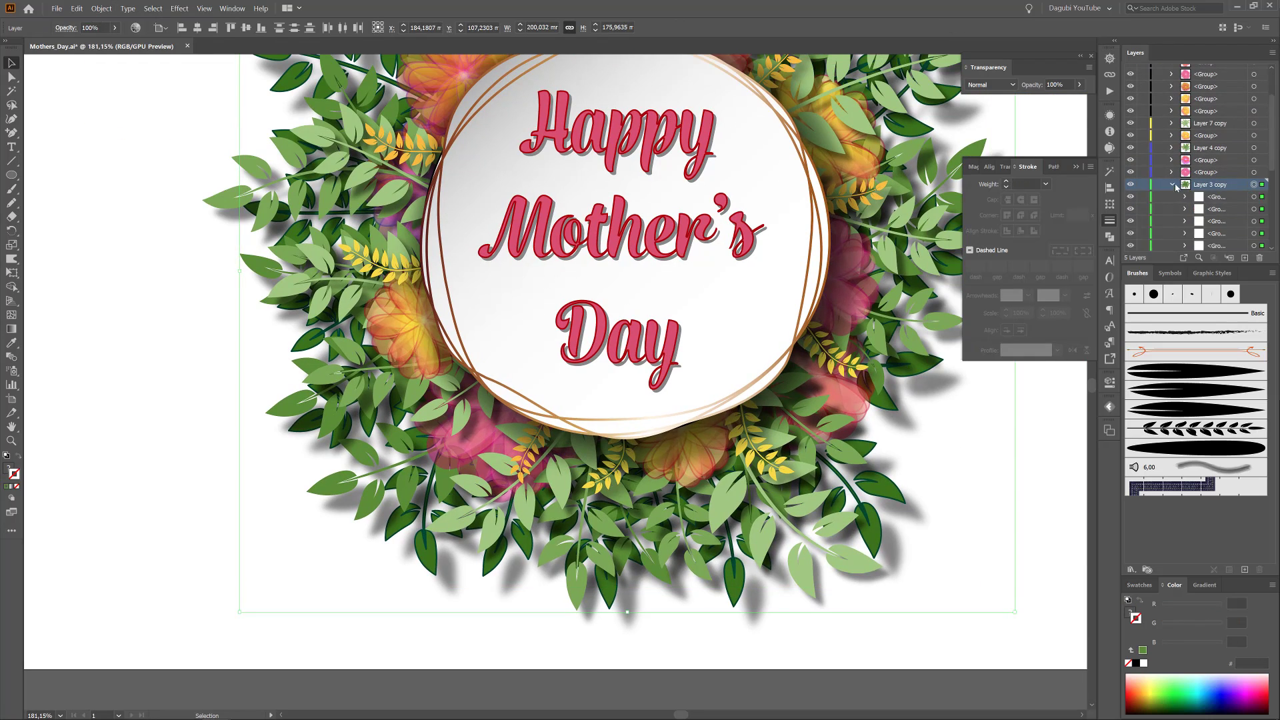
click(1184, 196)
click(1254, 209)
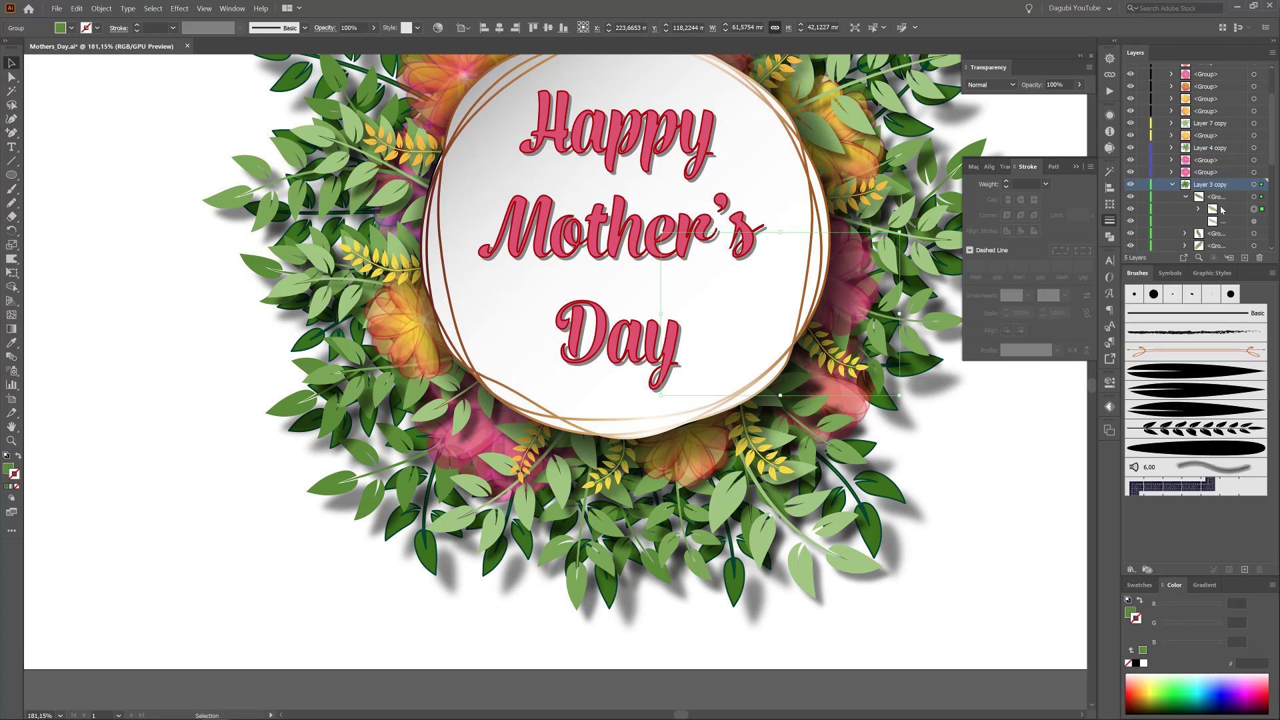
click(872, 27)
click(1140, 584)
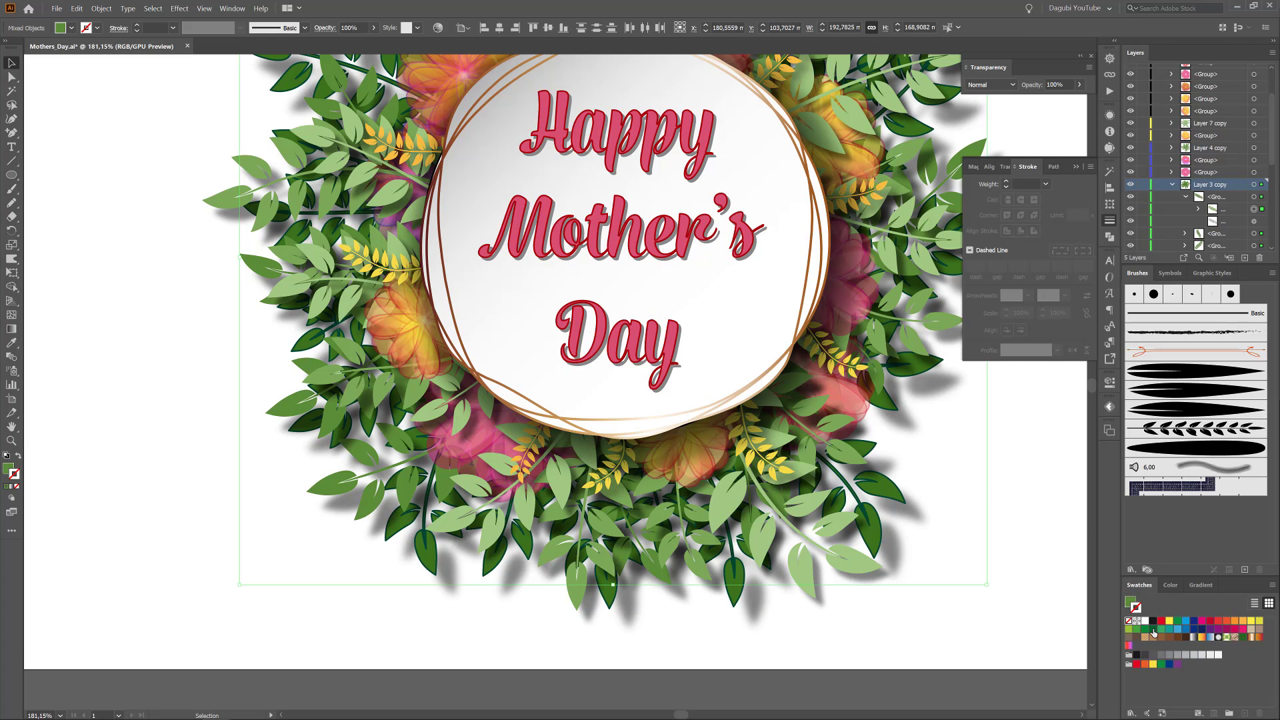
click(1152, 629)
mouse_move(656, 607)
mouse_down()
mouse_move(703, 592)
mouse_move(989, 322)
mouse_up()
click(1021, 215)
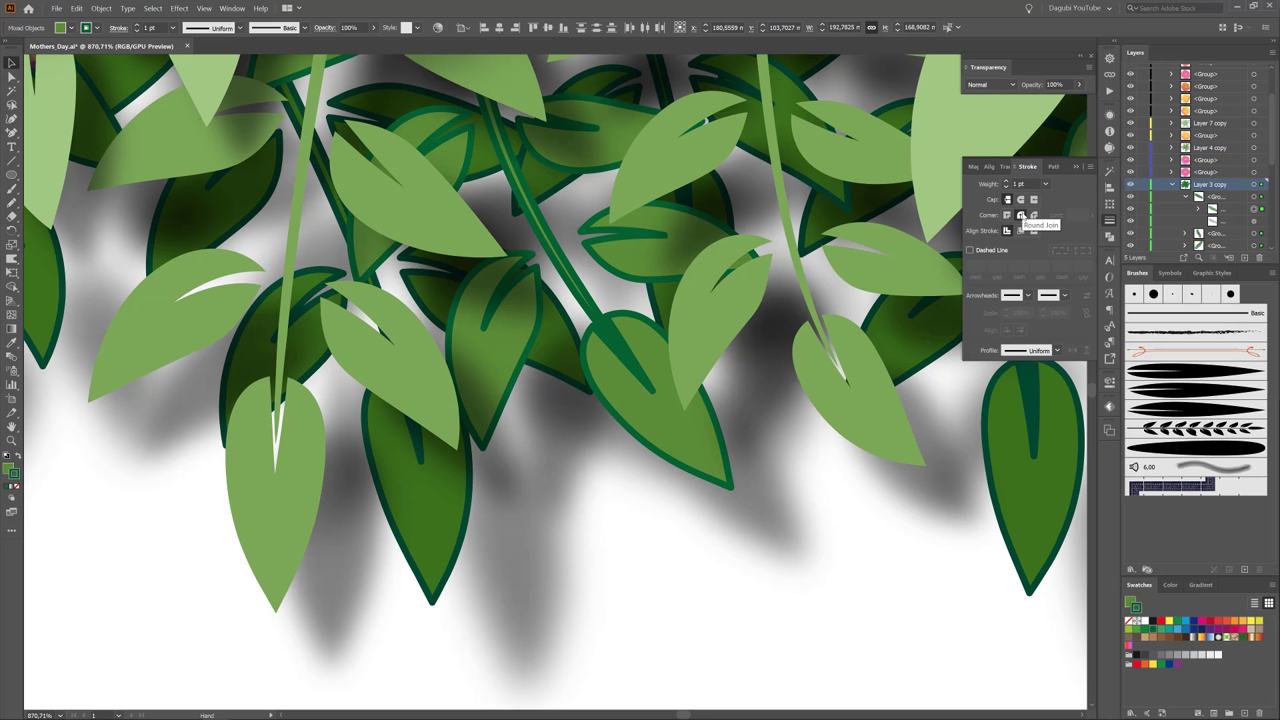
Darken the medium green leaves' stroke colour to #21543F and collapse Layer 3 copy
click(1175, 585)
drag(1186, 625, 1183, 627)
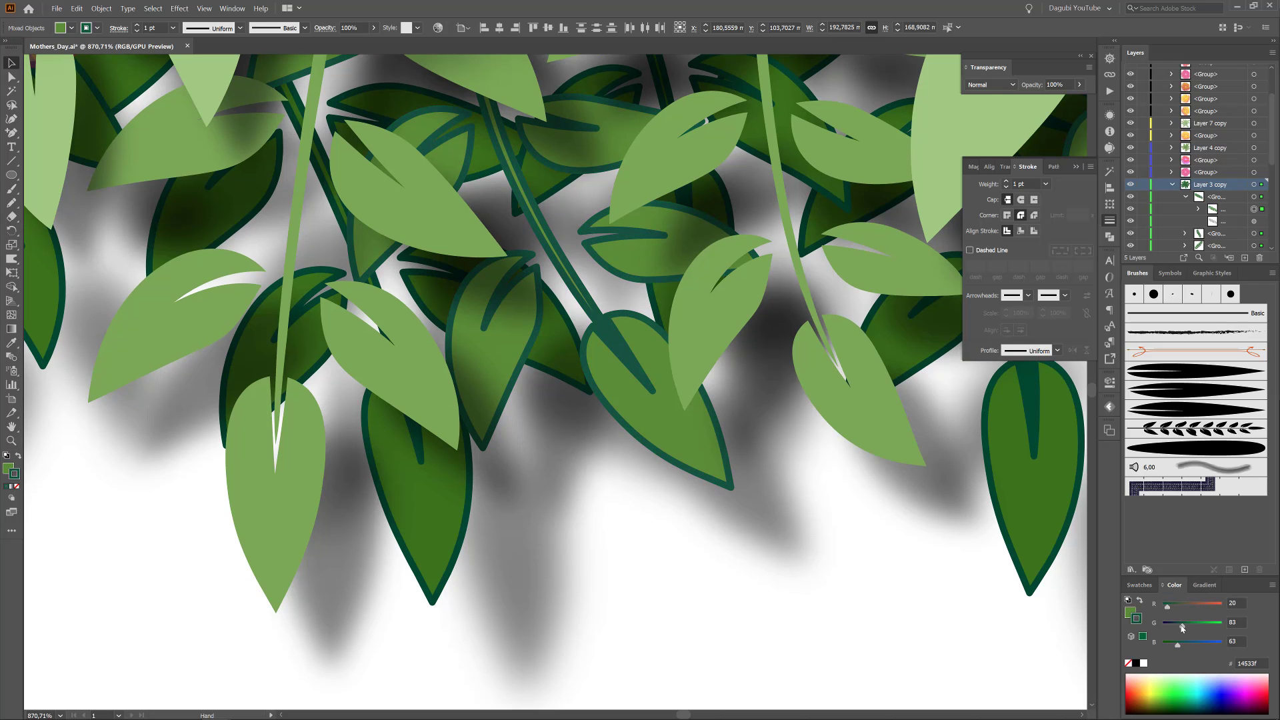
drag(936, 581, 814, 594)
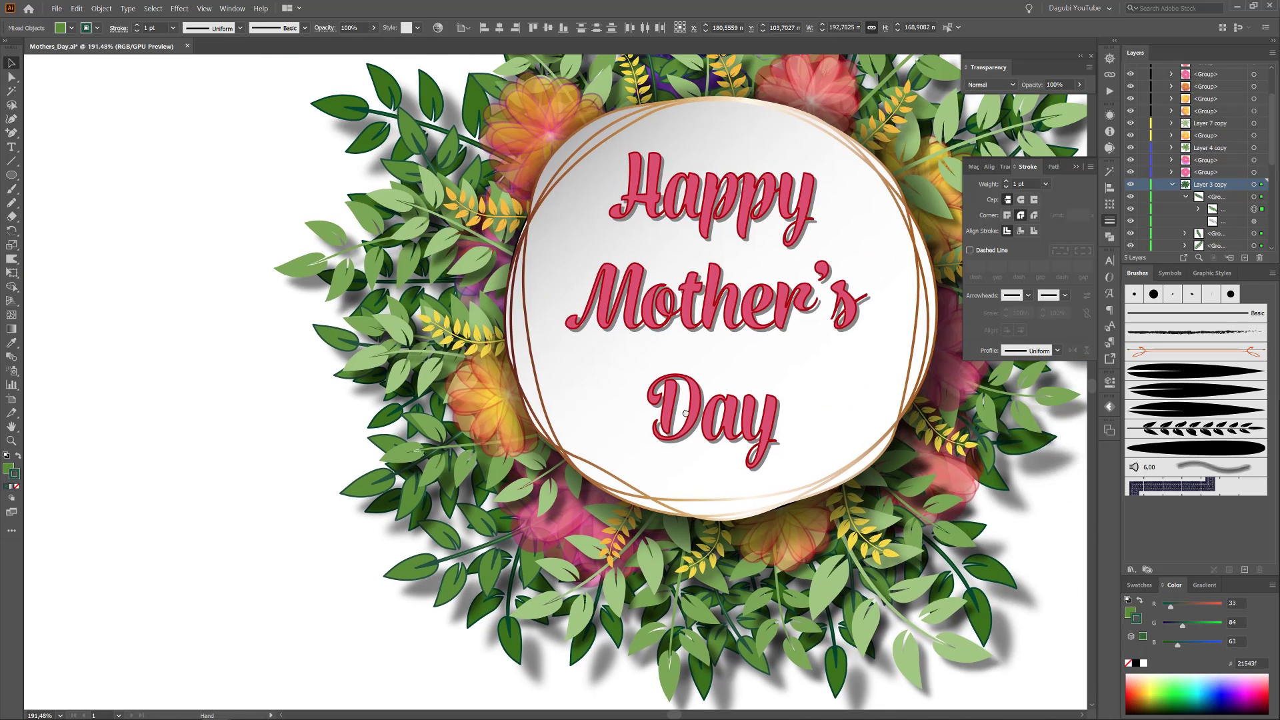
click(1173, 184)
Expand the appearance of all the foliage paths in Layer 4 copy
click(1172, 147)
click(1254, 148)
click(102, 9)
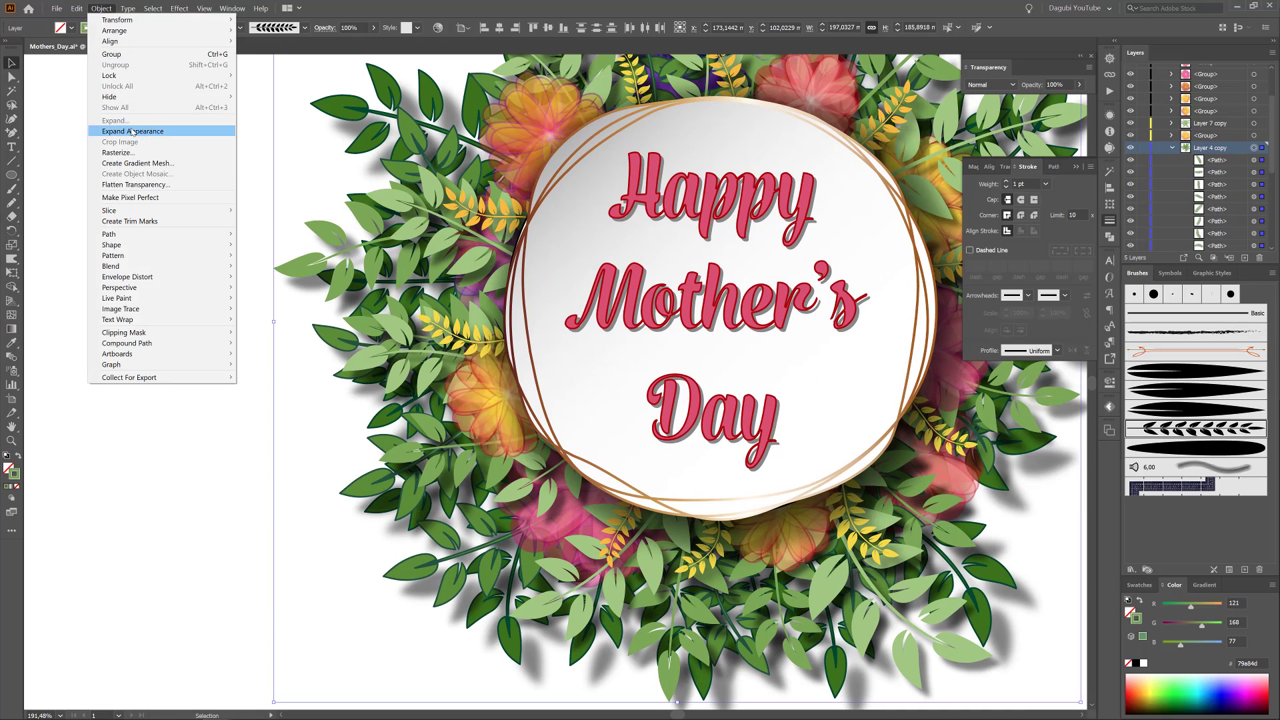
click(128, 129)
Identify a sprig group in Layer 4 copy by toggling its visibility, and select all leaf shapes sharing its green fill colour
scroll(1185, 238, down, 3)
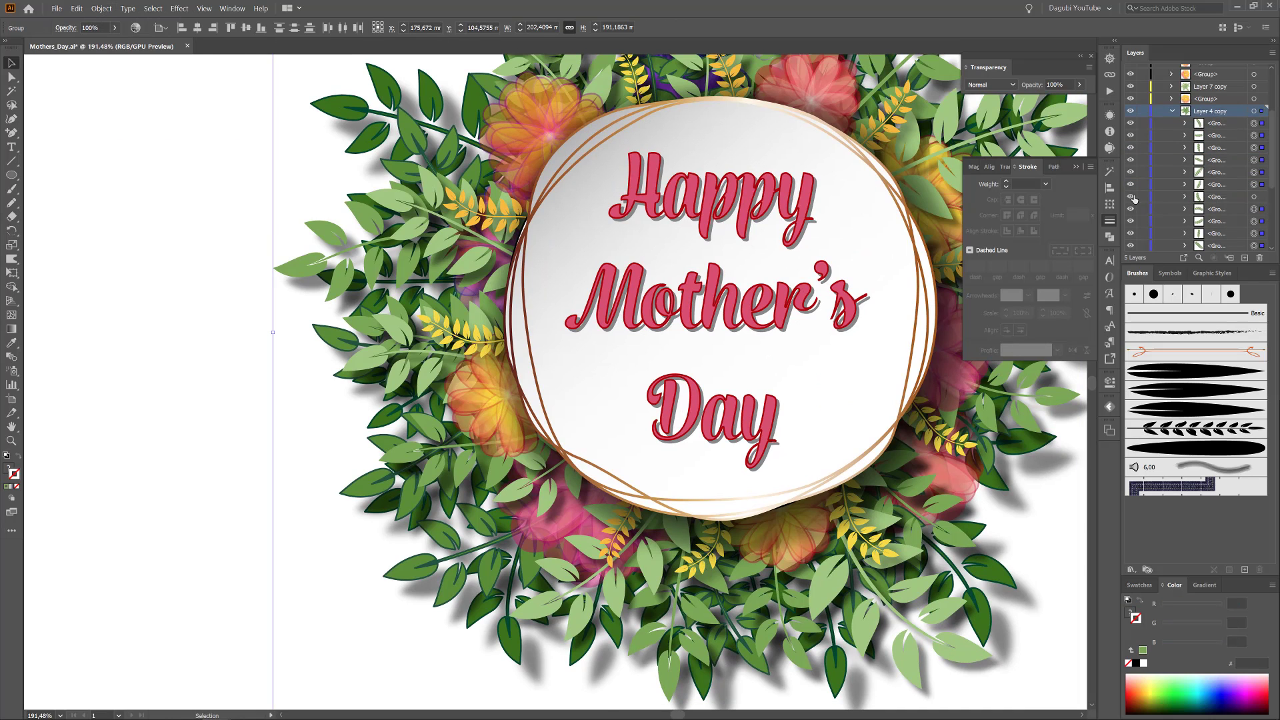
click(1134, 198)
click(1131, 197)
click(1131, 185)
click(1131, 184)
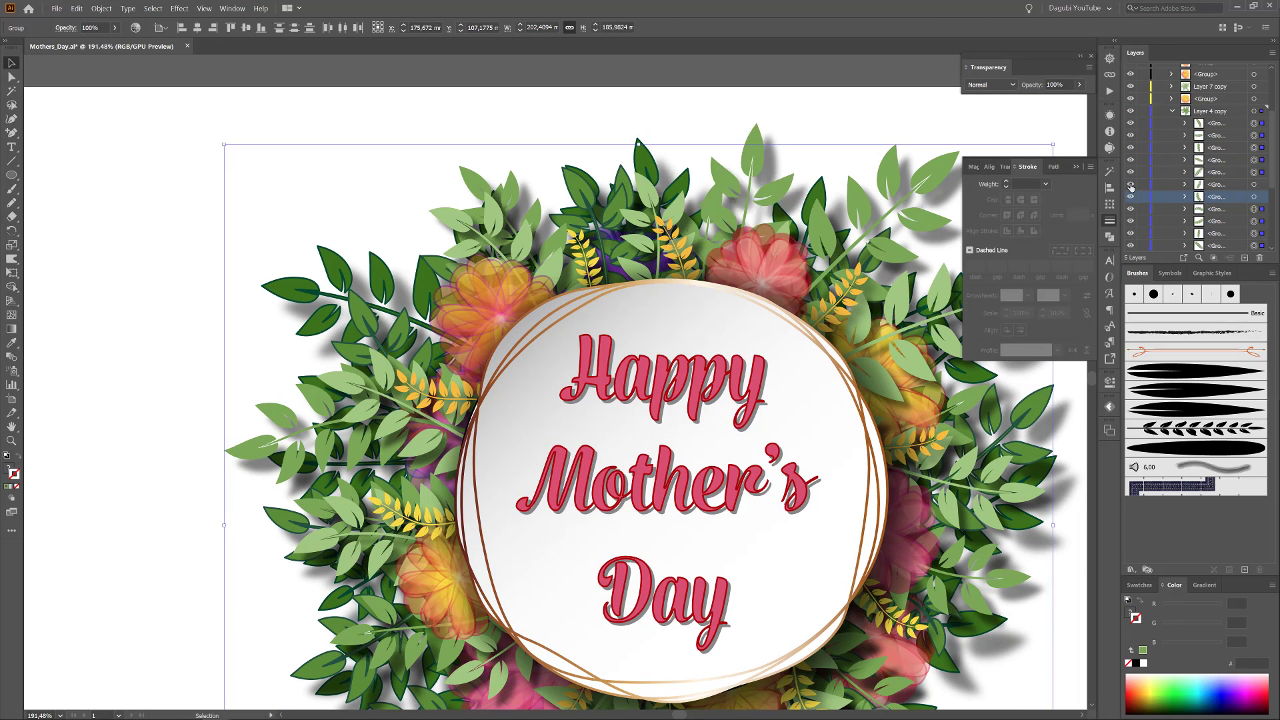
click(1185, 184)
click(1254, 196)
key(ctrl+space)
click(762, 141)
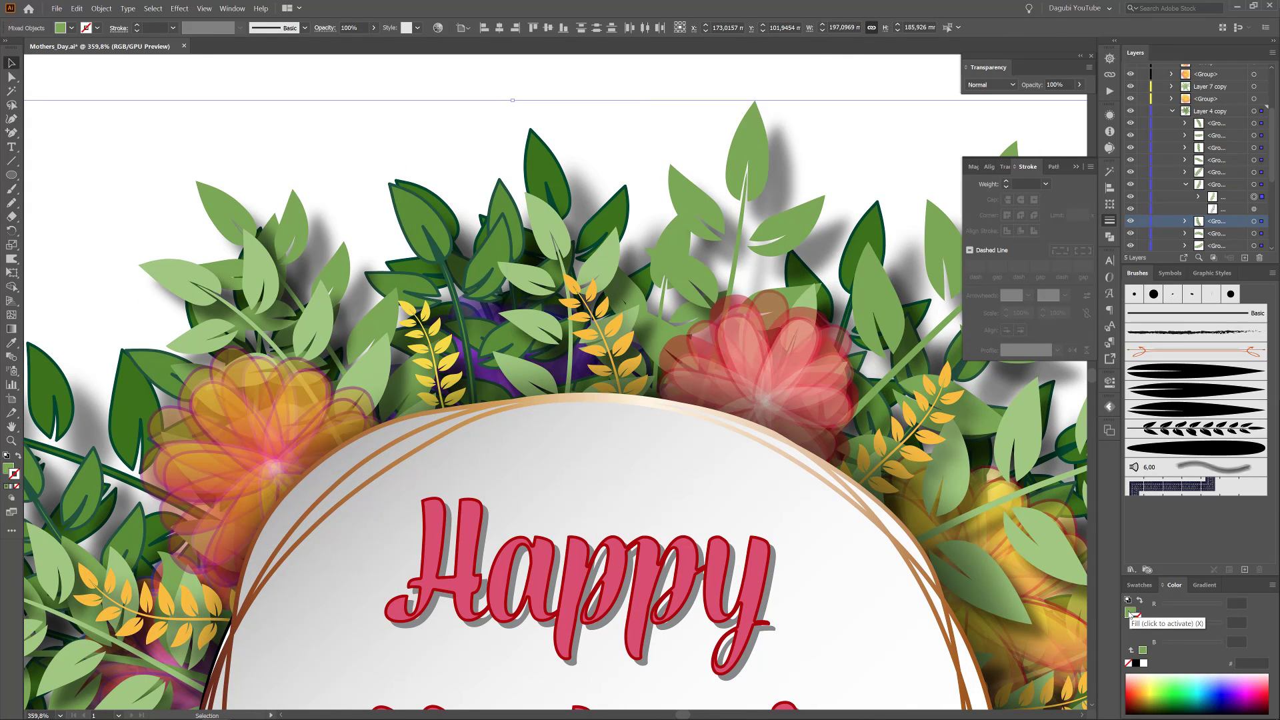
Give the selected Layer 4 copy leaves a #3E6B4D stroke with round corners and collapse the layer
drag(1129, 612, 1187, 625)
click(1178, 606)
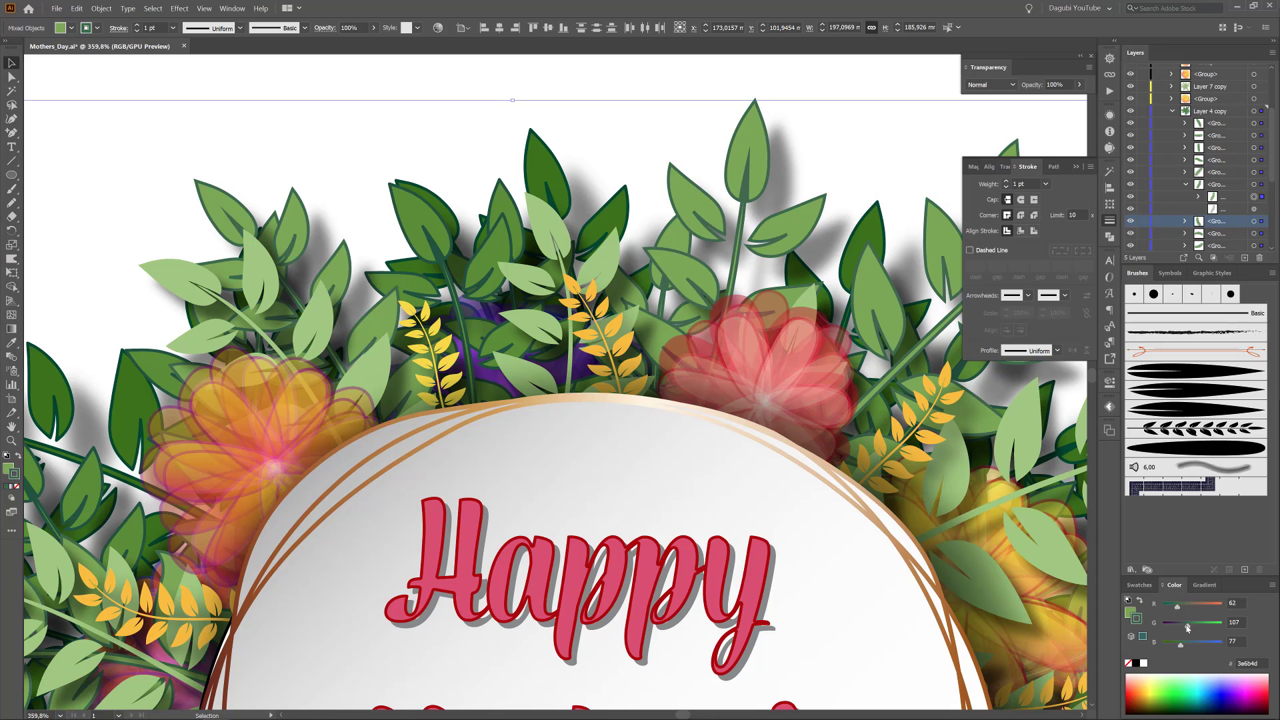
click(1021, 214)
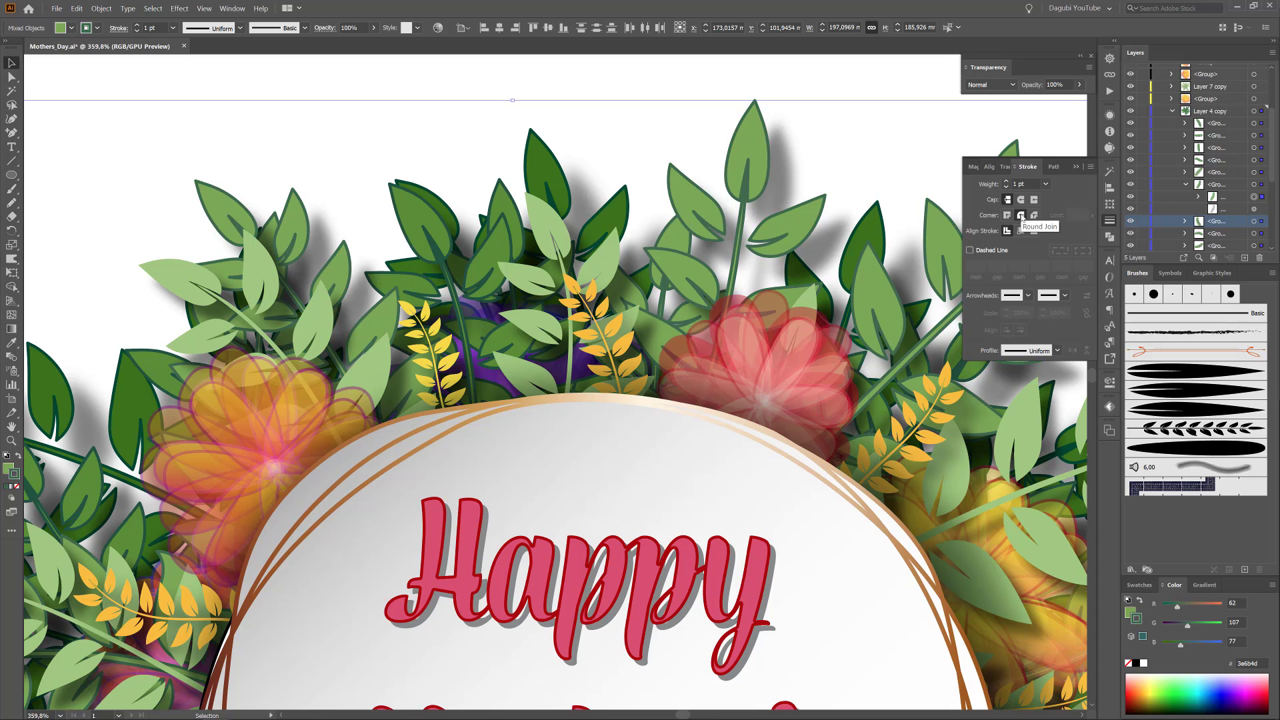
click(1172, 111)
Expand the appearance of all the foliage paths in Layer 7 copy
click(1254, 123)
click(101, 9)
click(159, 136)
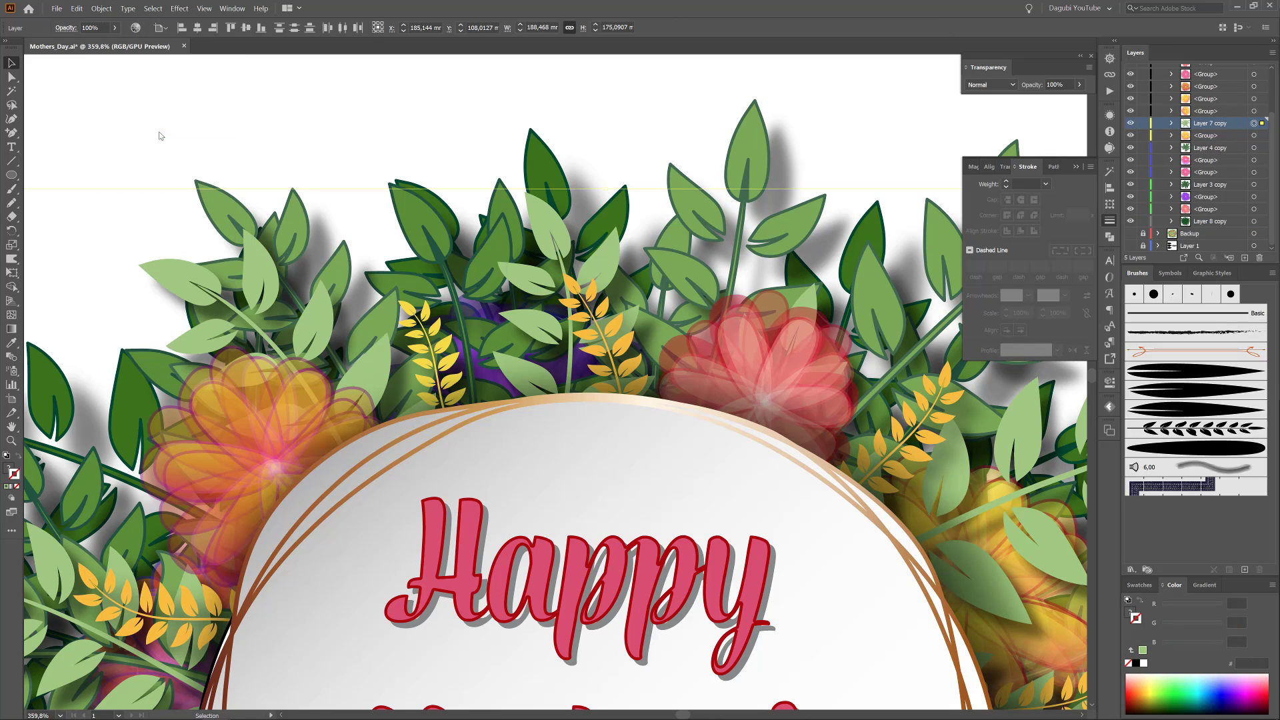
Select all Layer 7 copy leaf shapes sharing the light green fill colour and give them a #587949 stroke
click(1171, 124)
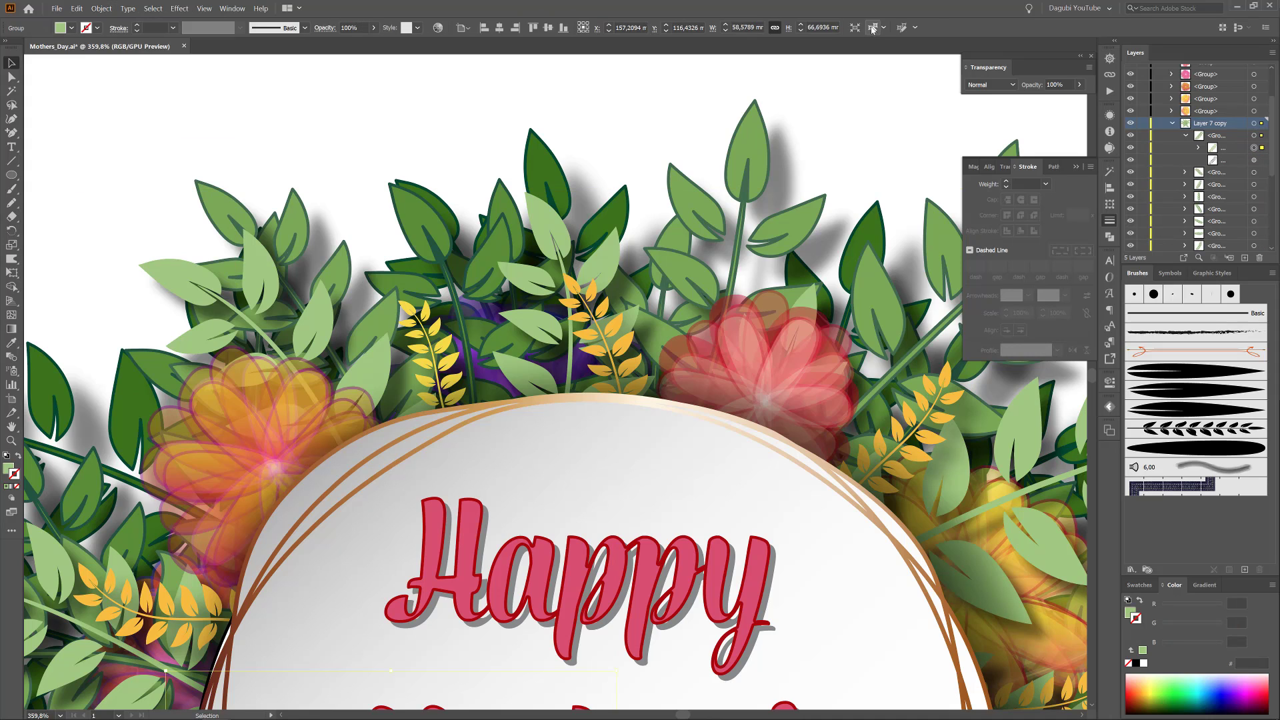
mouse_move(1128, 615)
mouse_down()
mouse_move(1203, 627)
mouse_move(1192, 630)
mouse_up()
click(76, 8)
click(90, 21)
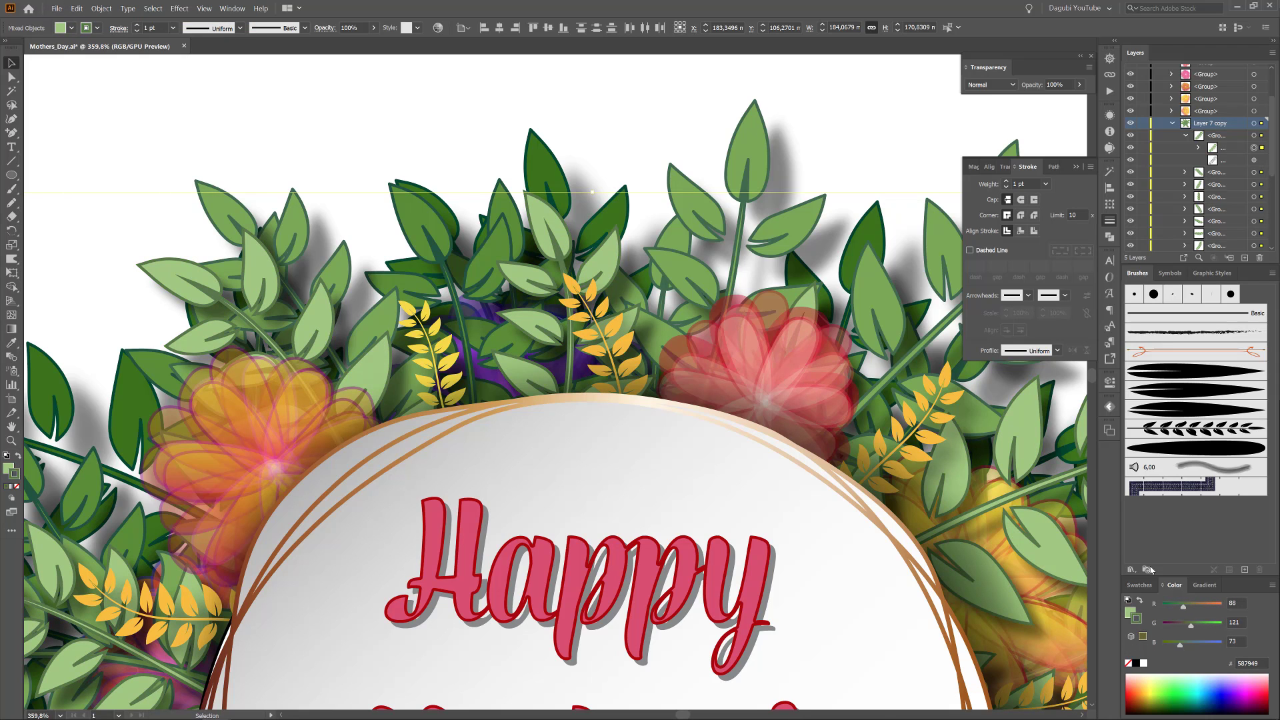
Set the light green leaves' stroke to round corners and 0.8 pt, and collapse Layer 7 copy
click(1021, 215)
key(ctrl+0)
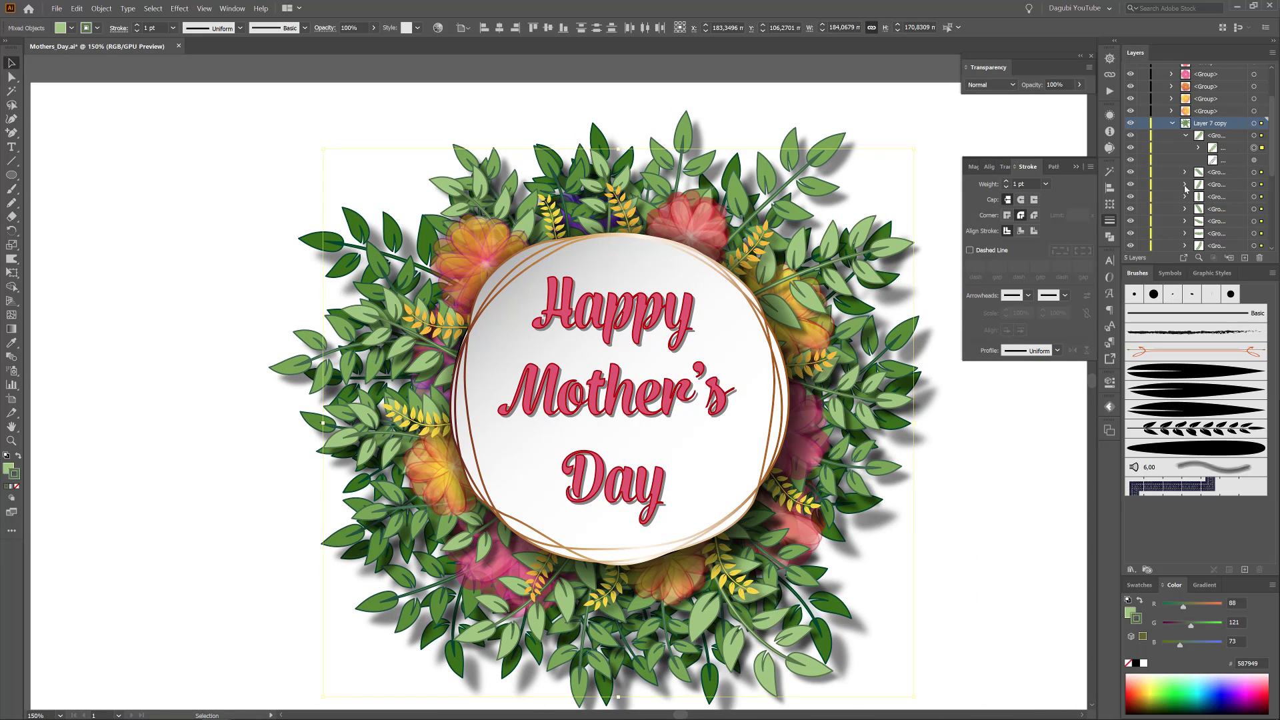
click(1006, 187)
click(1171, 123)
Expand the appearance of all the yellow sprig paths in Layer 9 copy
click(1253, 107)
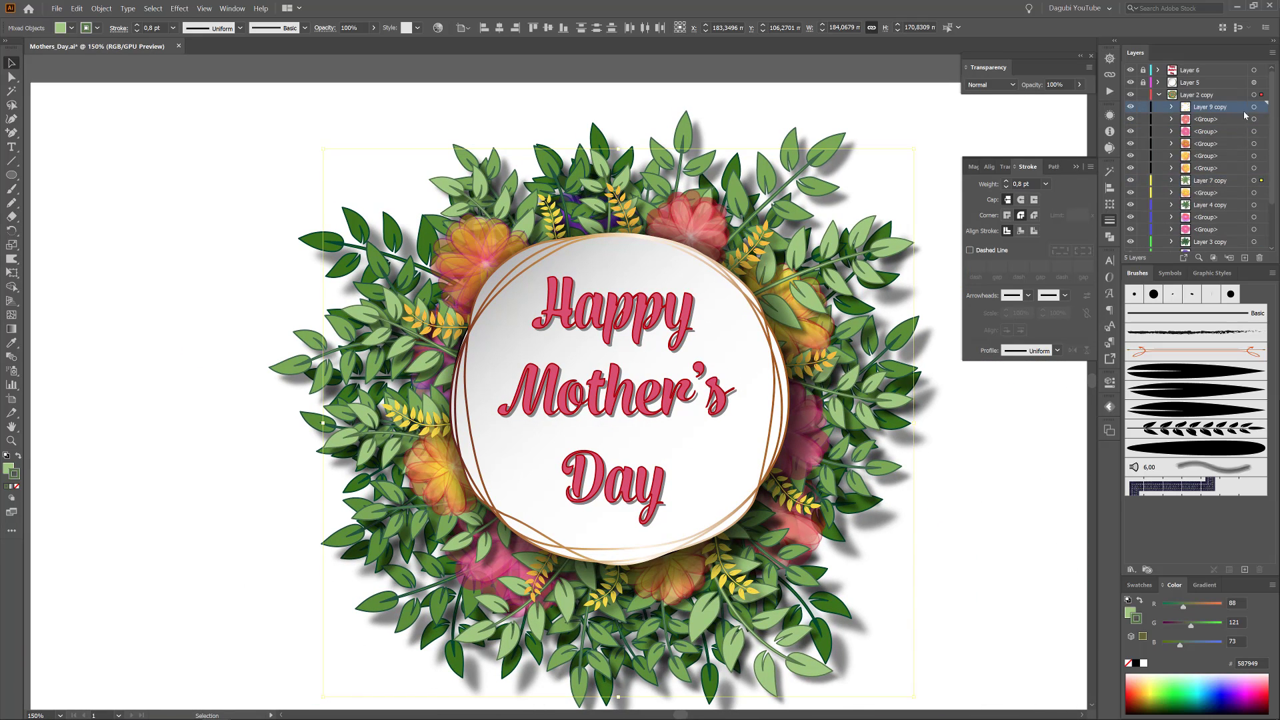
click(105, 9)
click(130, 134)
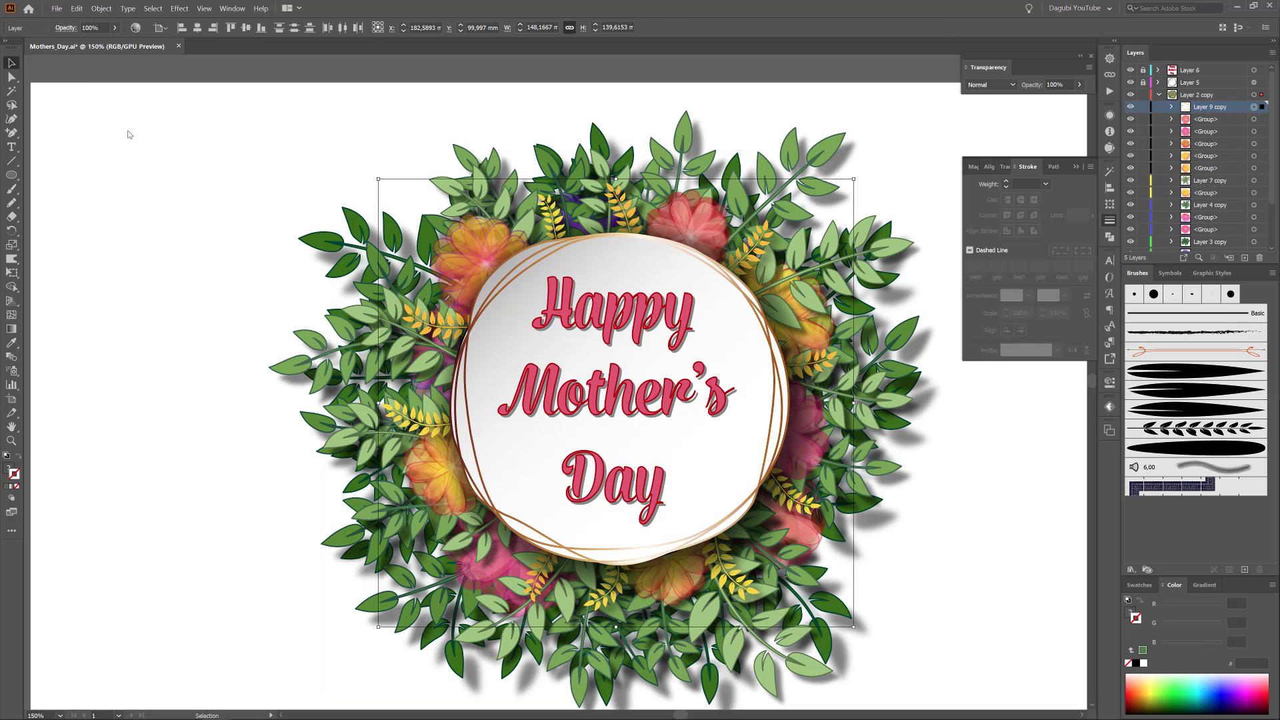
Select all Layer 9 copy sprig shapes sharing the yellow fill and give them a 0.5 pt orange swatch stroke with round corners
click(1173, 109)
click(1187, 118)
click(1253, 131)
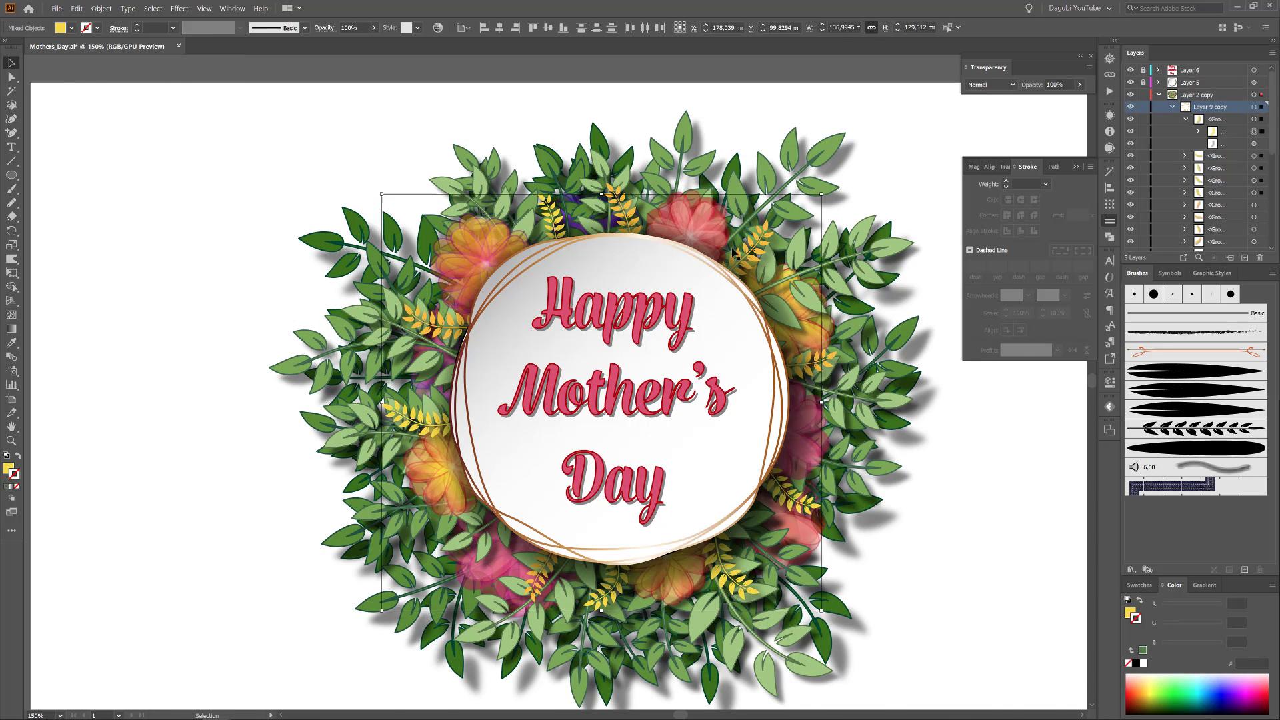
scroll(734, 252, up, 5)
click(1139, 585)
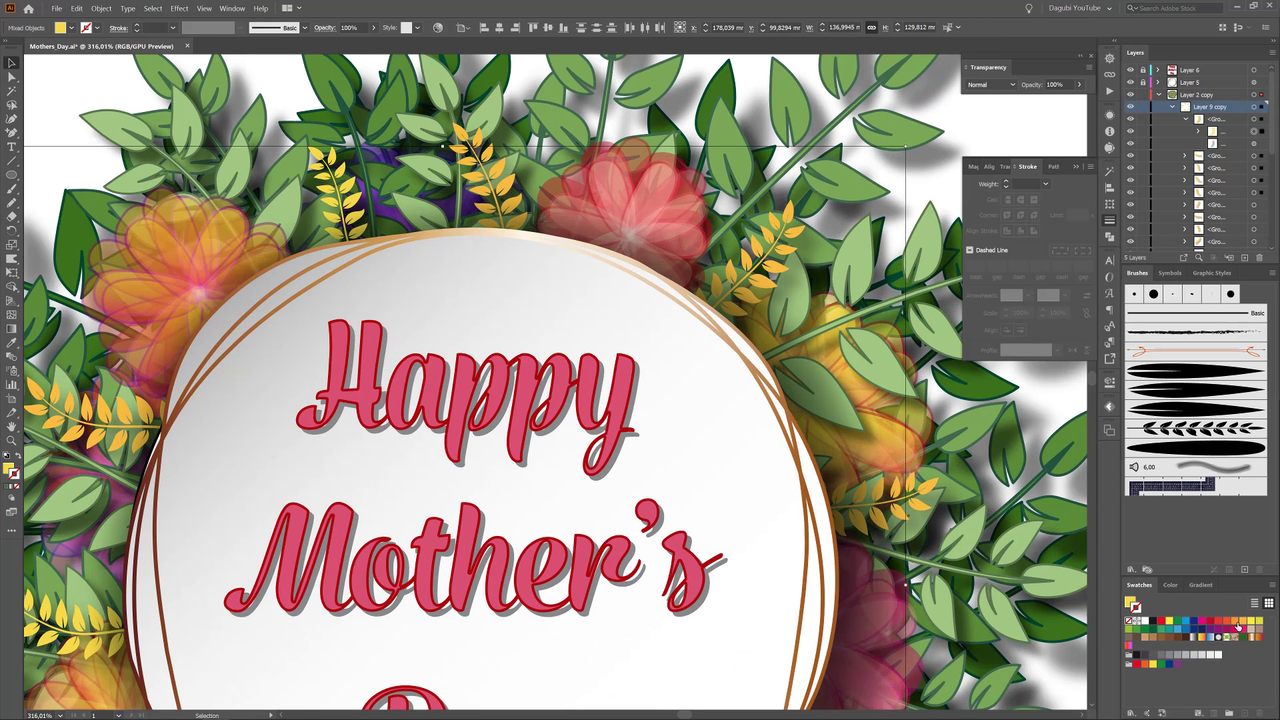
click(1236, 622)
click(1020, 216)
click(1006, 187)
click(1006, 187)
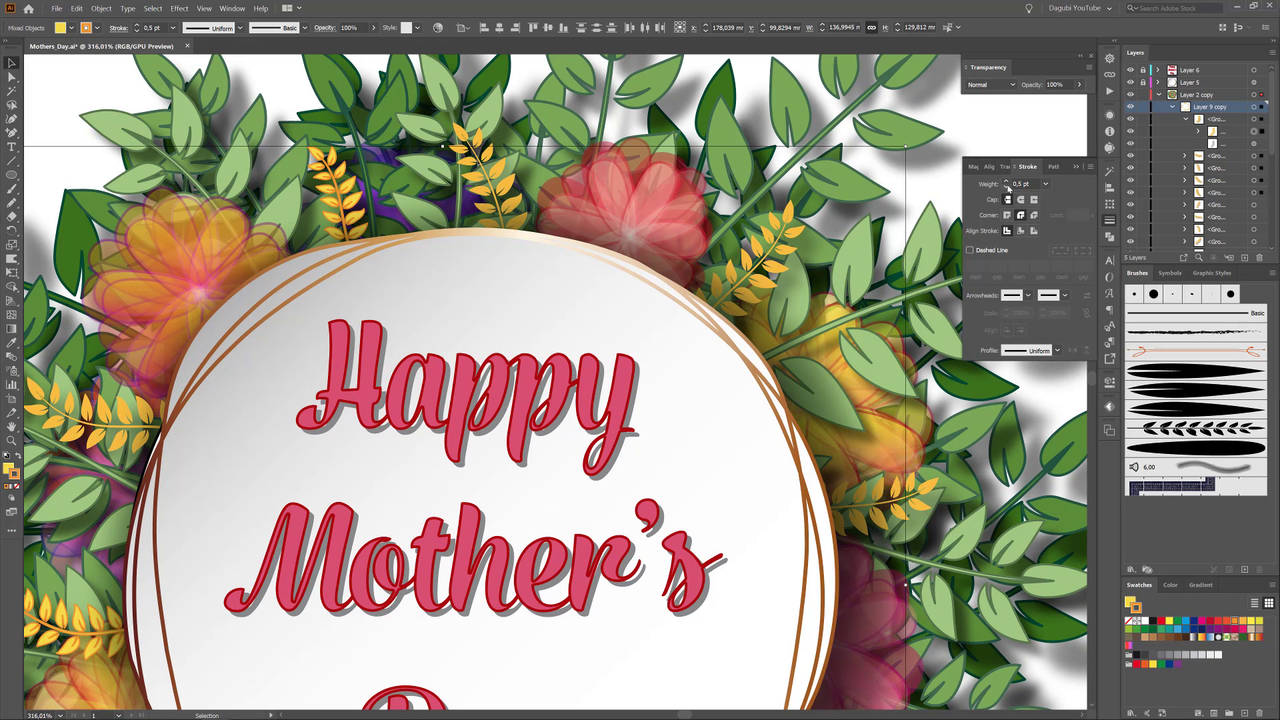
Set the yellow sprigs' stroke weight to 0.4 pt and its colour to #F29A54
drag(349, 214, 594, 321)
scroll(594, 321, up, 7)
click(1170, 585)
mouse_move(1197, 624)
mouse_down()
mouse_move(1183, 645)
mouse_move(1201, 631)
mouse_up()
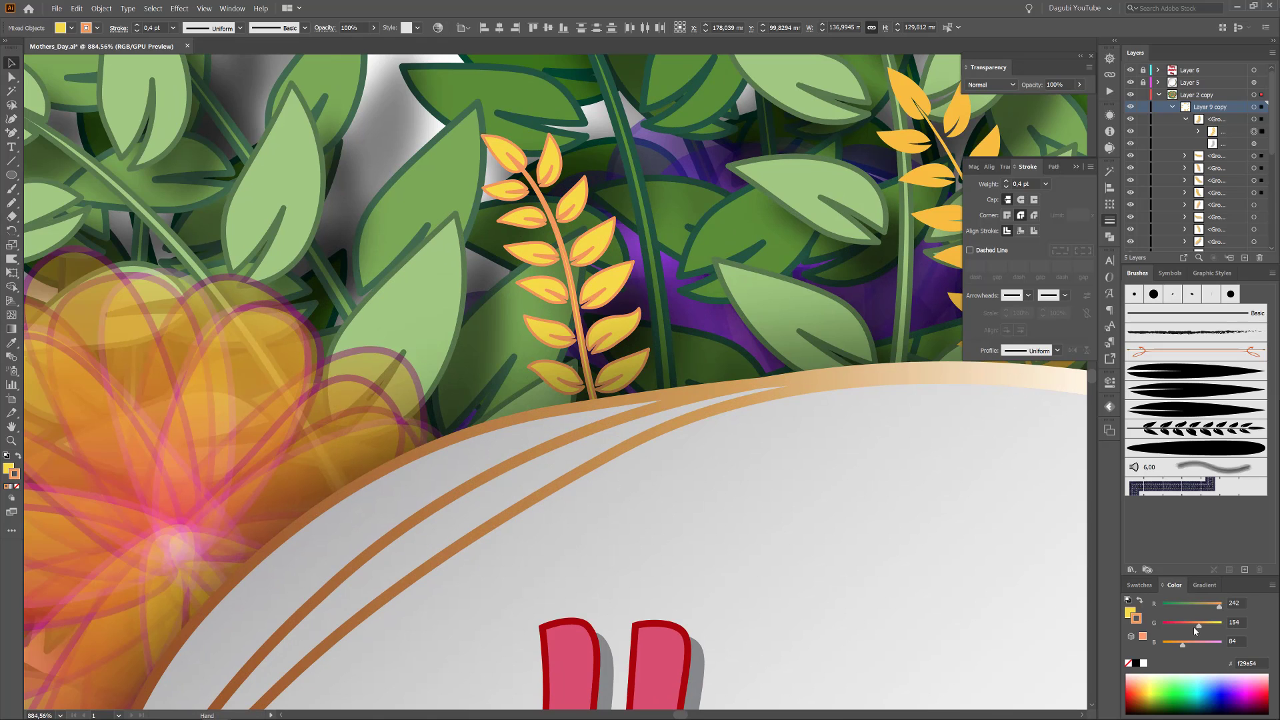
scroll(1003, 526, down, 6)
drag(1003, 526, 707, 425)
drag(1259, 664, 1235, 664)
right_click(1247, 664)
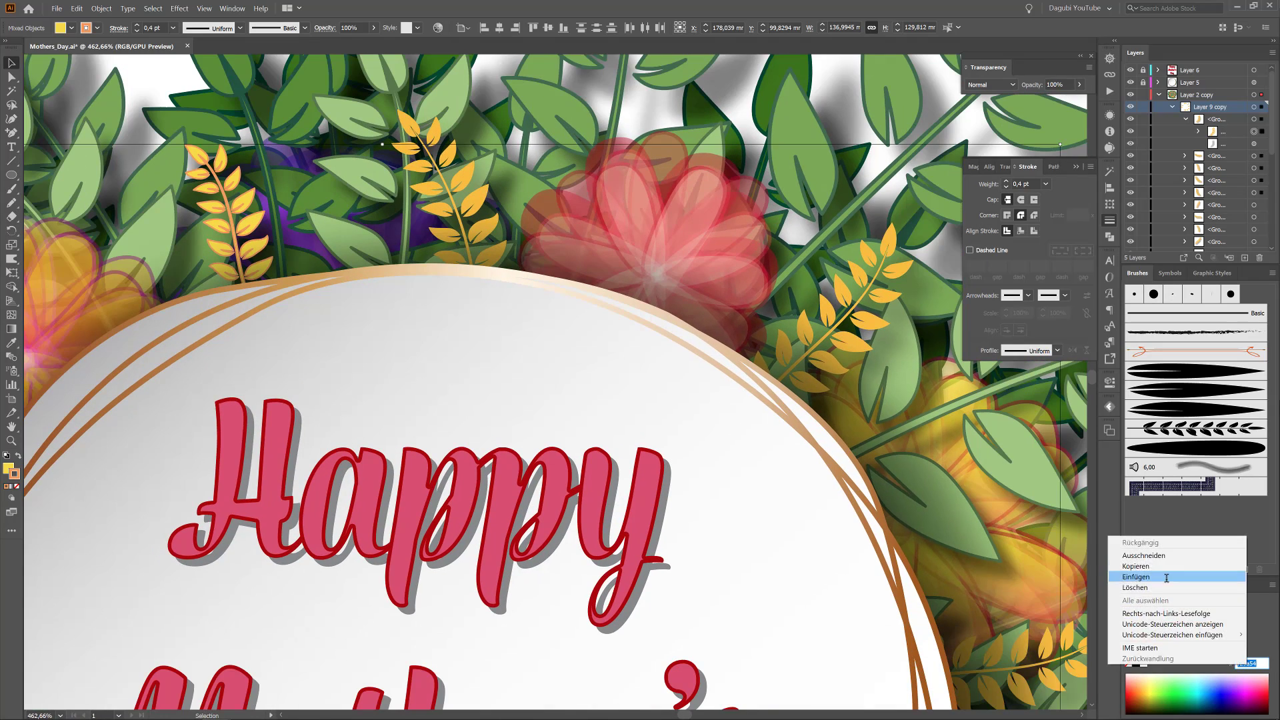
click(1167, 578)
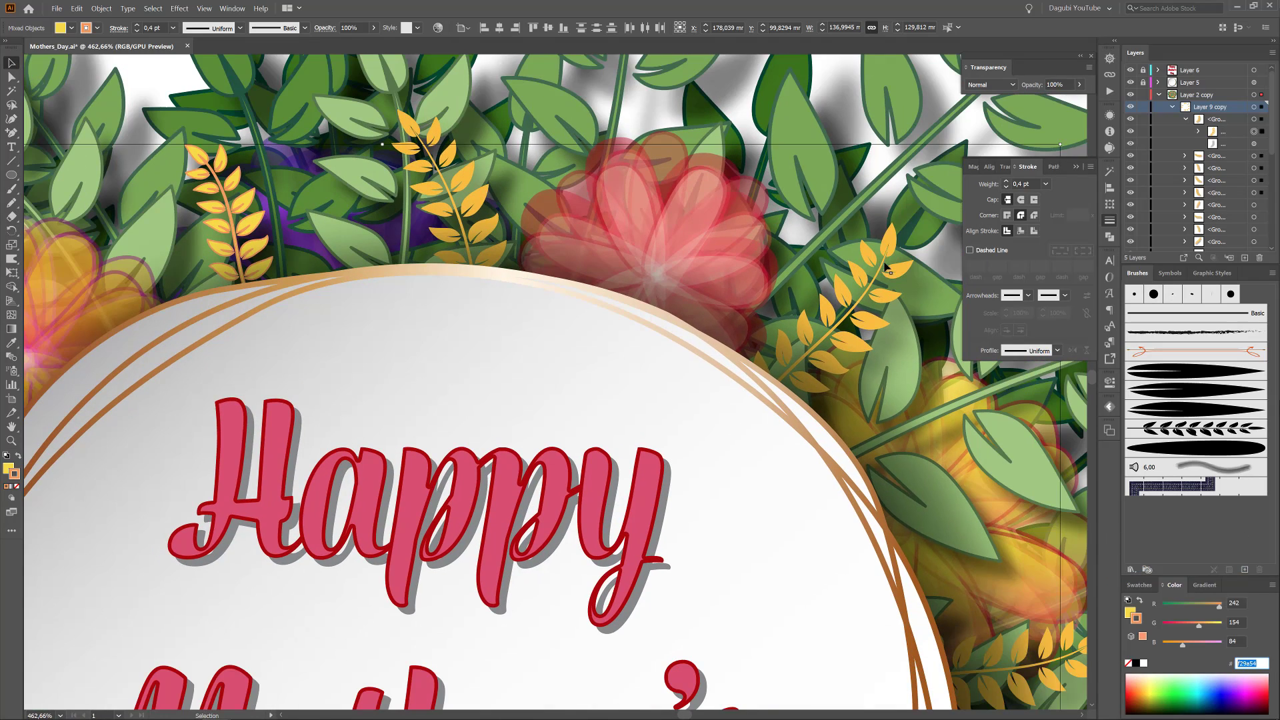
Find an unoutlined darker yellow sprig group in Layer 9 copy and select all shapes sharing its fill colour
scroll(1149, 208, down, 2)
scroll(1149, 209, up, 1)
click(1131, 205)
click(1131, 205)
click(1185, 204)
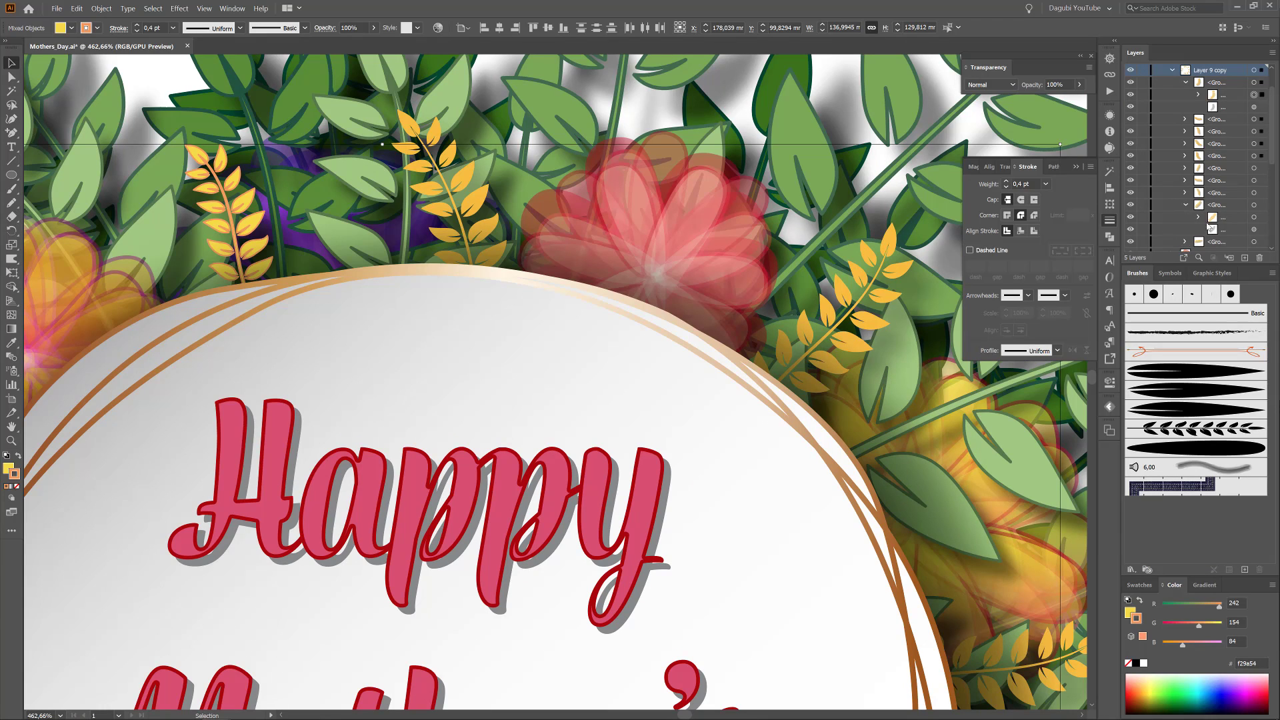
click(1254, 216)
click(874, 28)
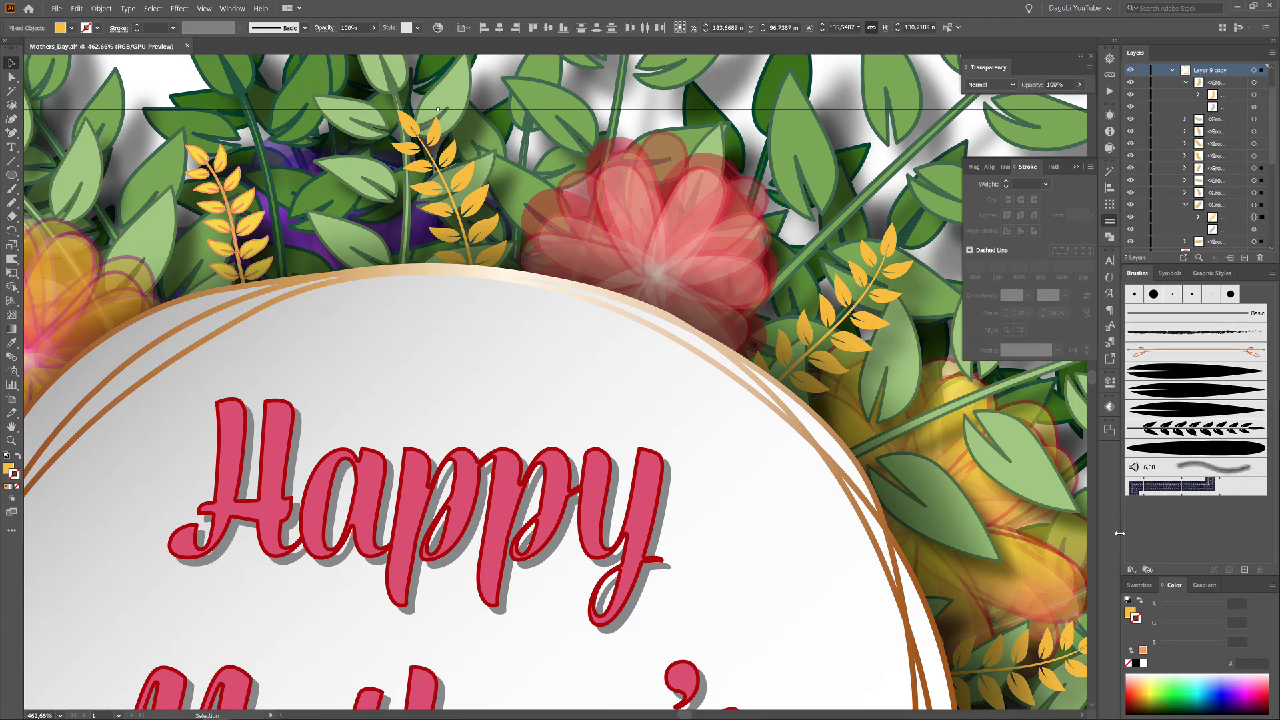
Give the darker yellow sprigs a 0.5 pt stroke in #F29A54 with round corners
click(1143, 649)
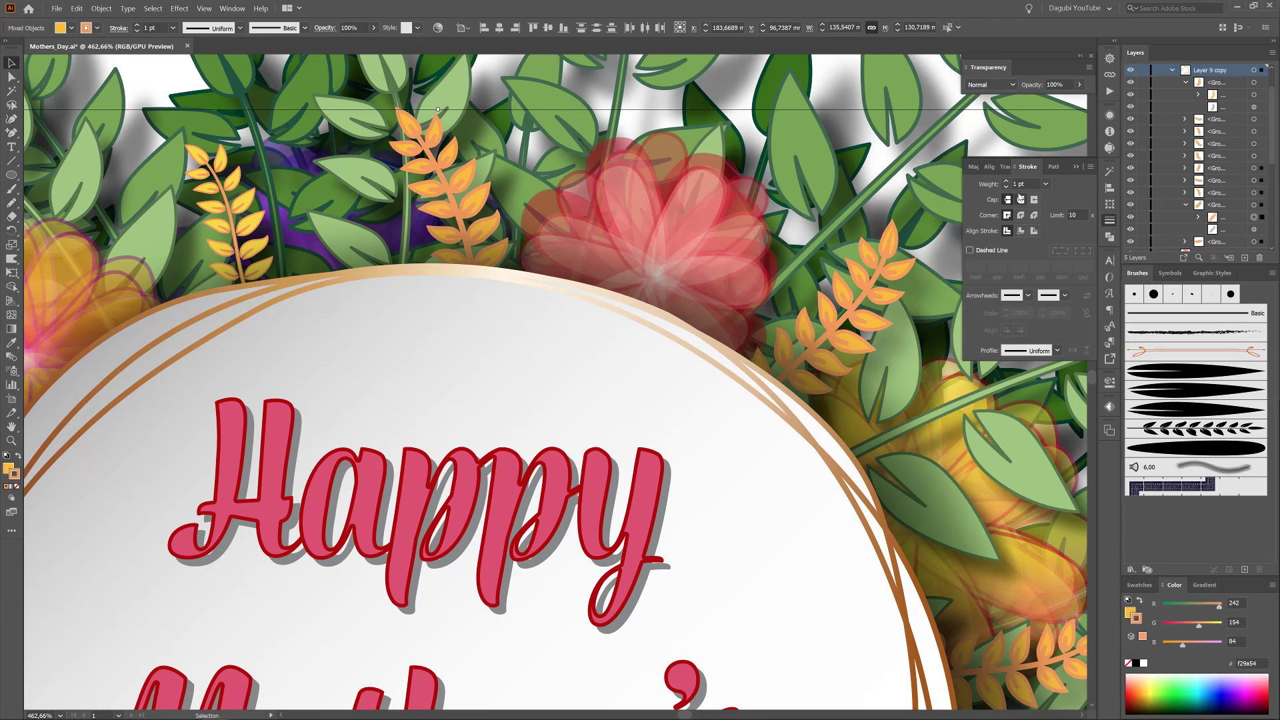
click(1006, 187)
click(1006, 187)
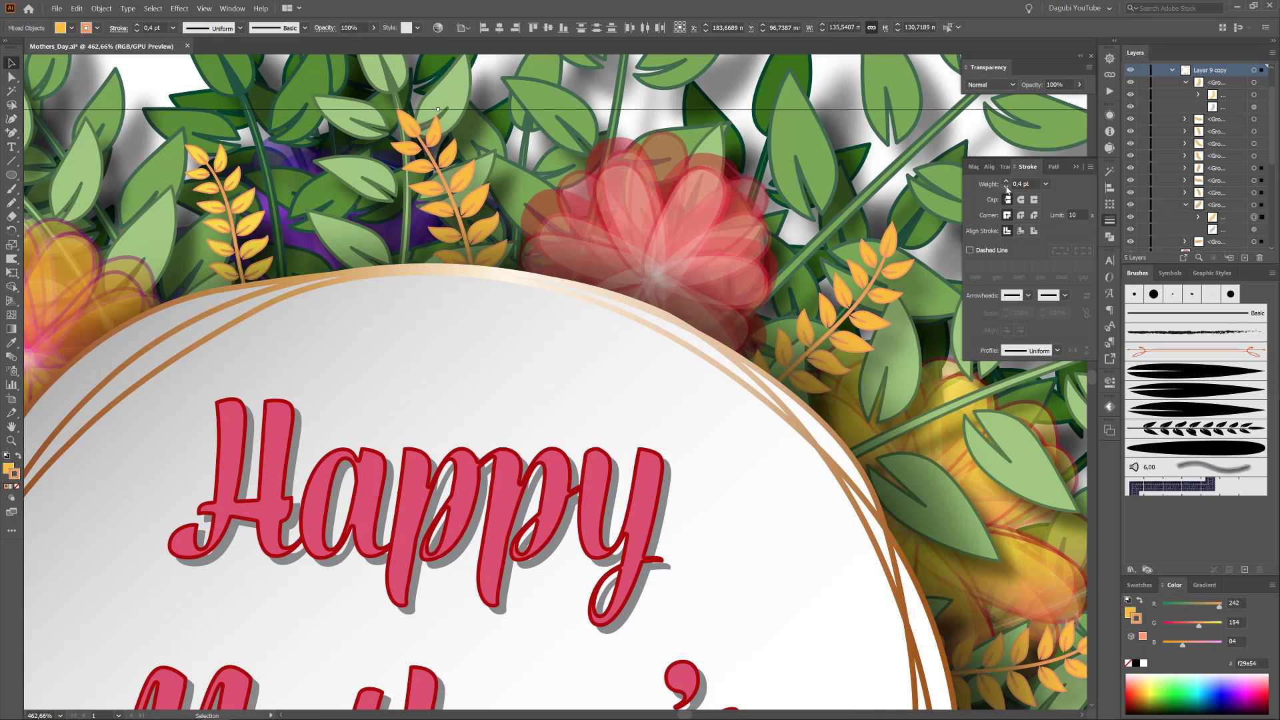
click(1021, 215)
double_click(1249, 664)
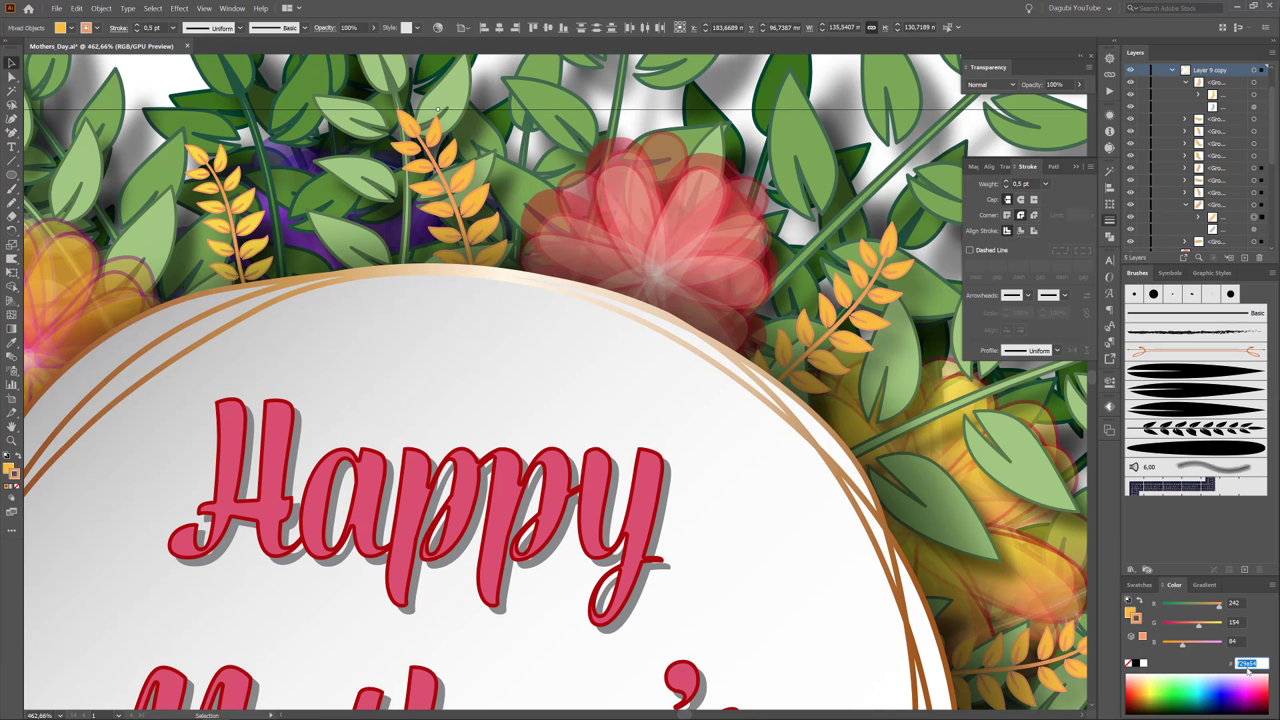
right_click(1246, 664)
click(1179, 566)
Deselect everything, fit the artboard in the window, and collapse and lock Layer 2 copy
click(152, 8)
click(170, 42)
key(ctrl+0)
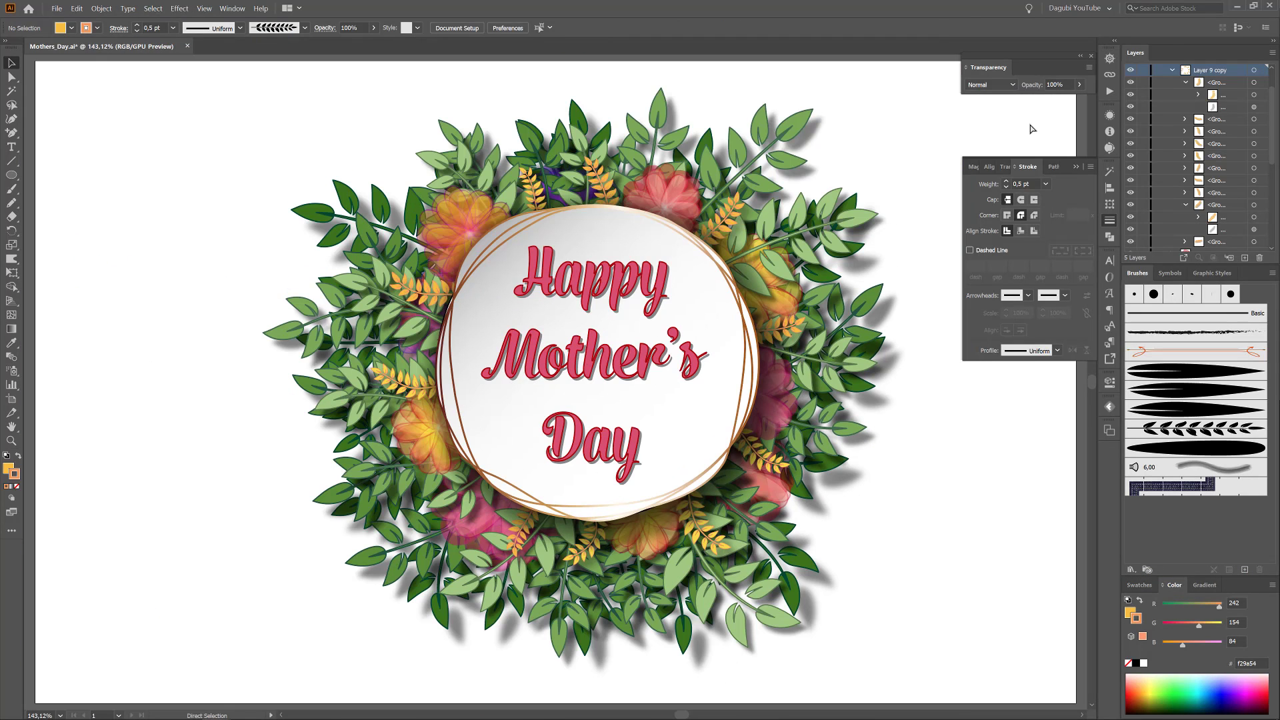
scroll(1196, 107, up, 1)
click(1158, 94)
click(1144, 94)
Unlock Layer 6, set the lettering group's fill colour to #DA5E89, and collapse the layer
click(1159, 70)
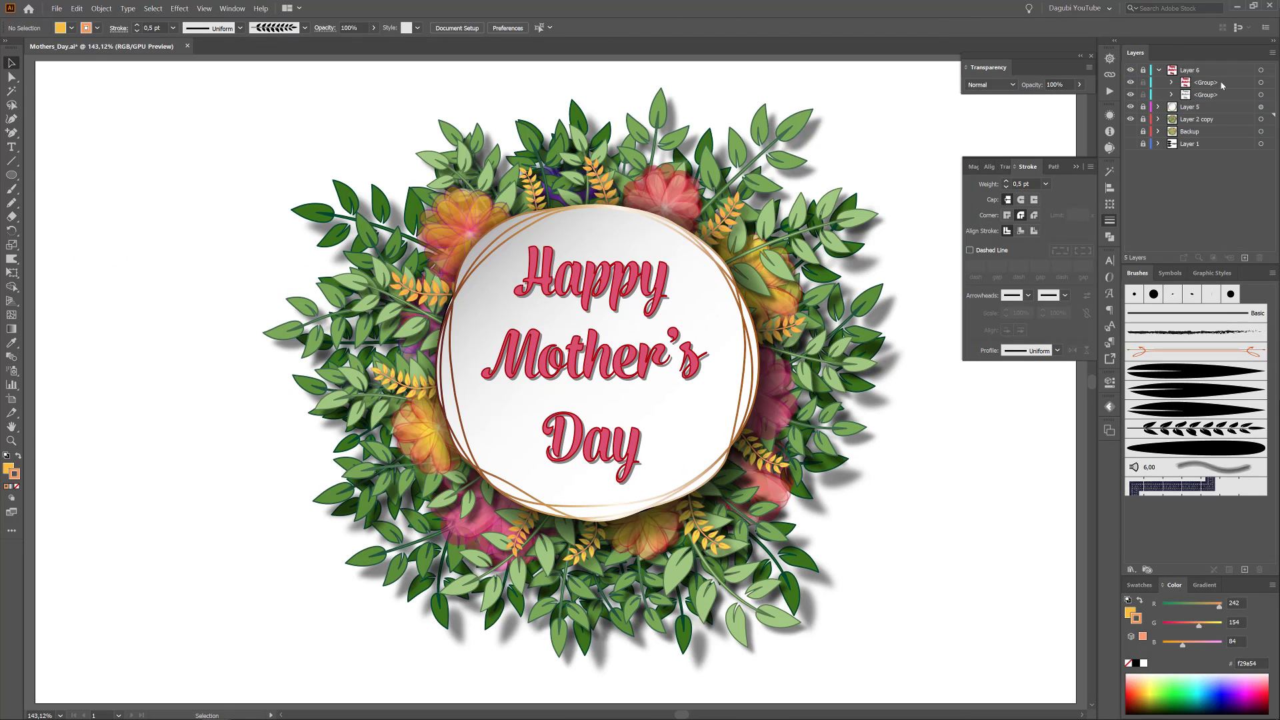
click(1163, 81)
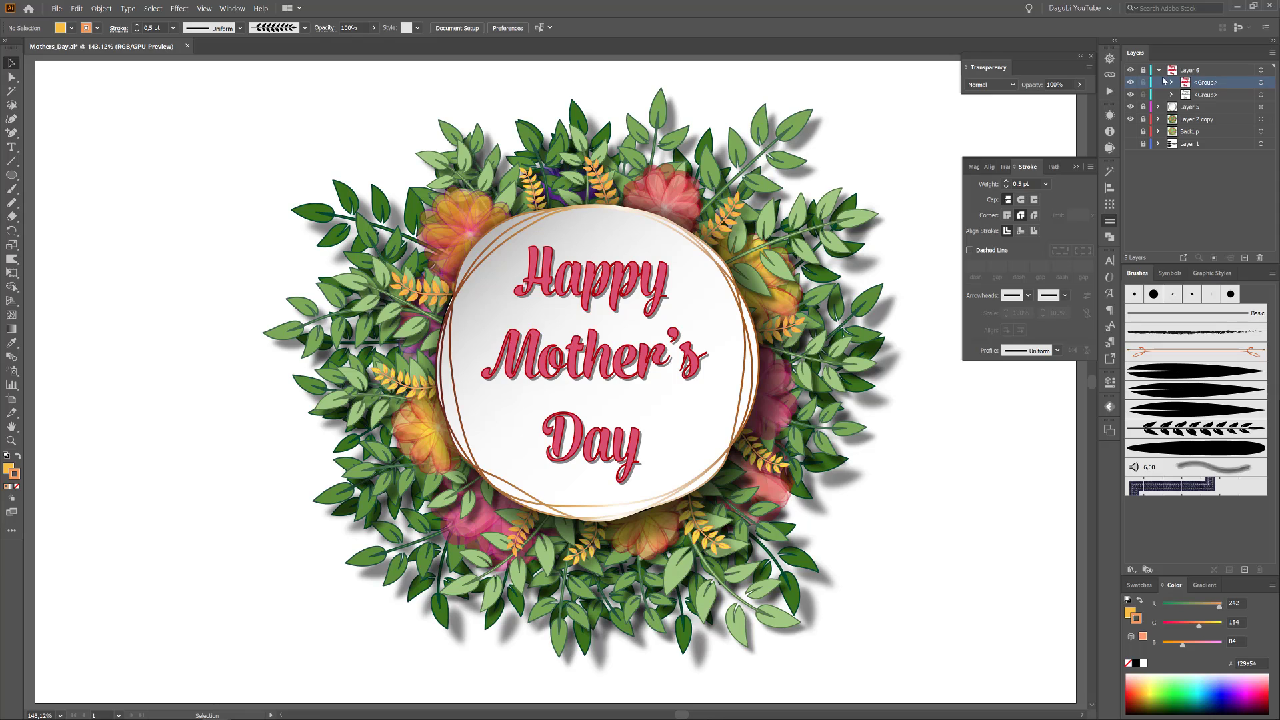
click(1261, 83)
drag(1184, 627, 1186, 628)
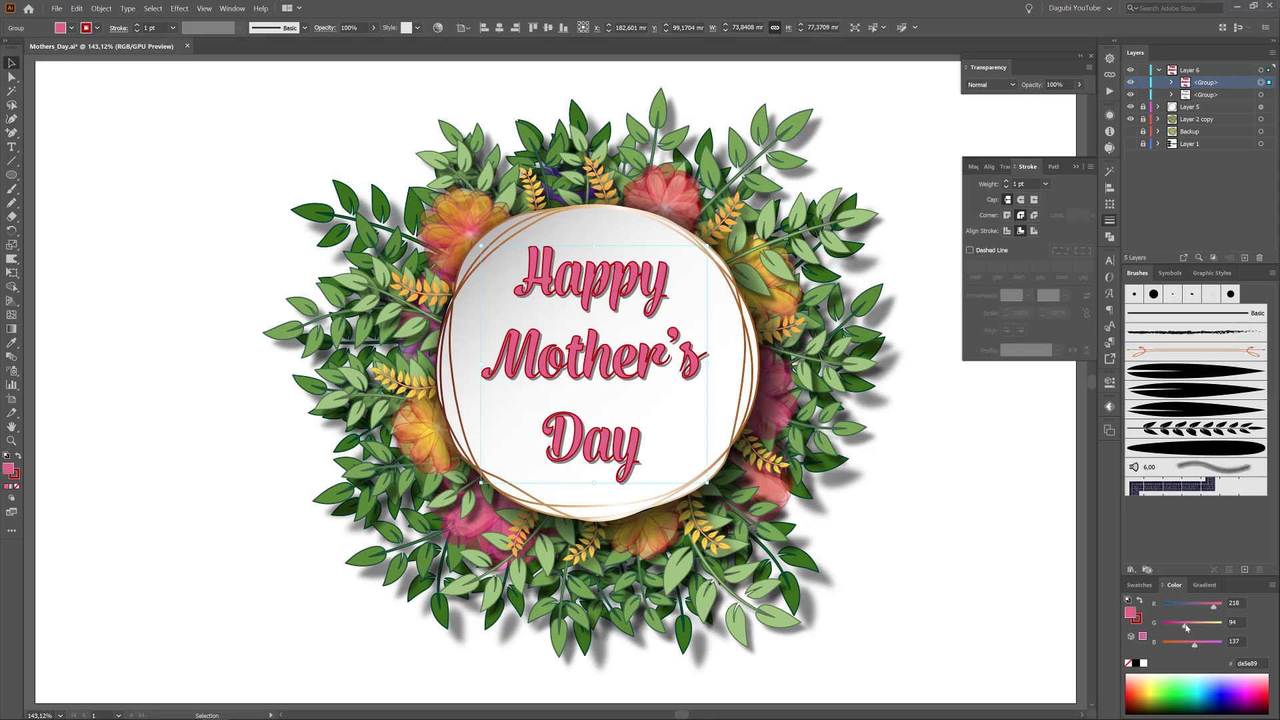
click(1023, 600)
click(1158, 70)
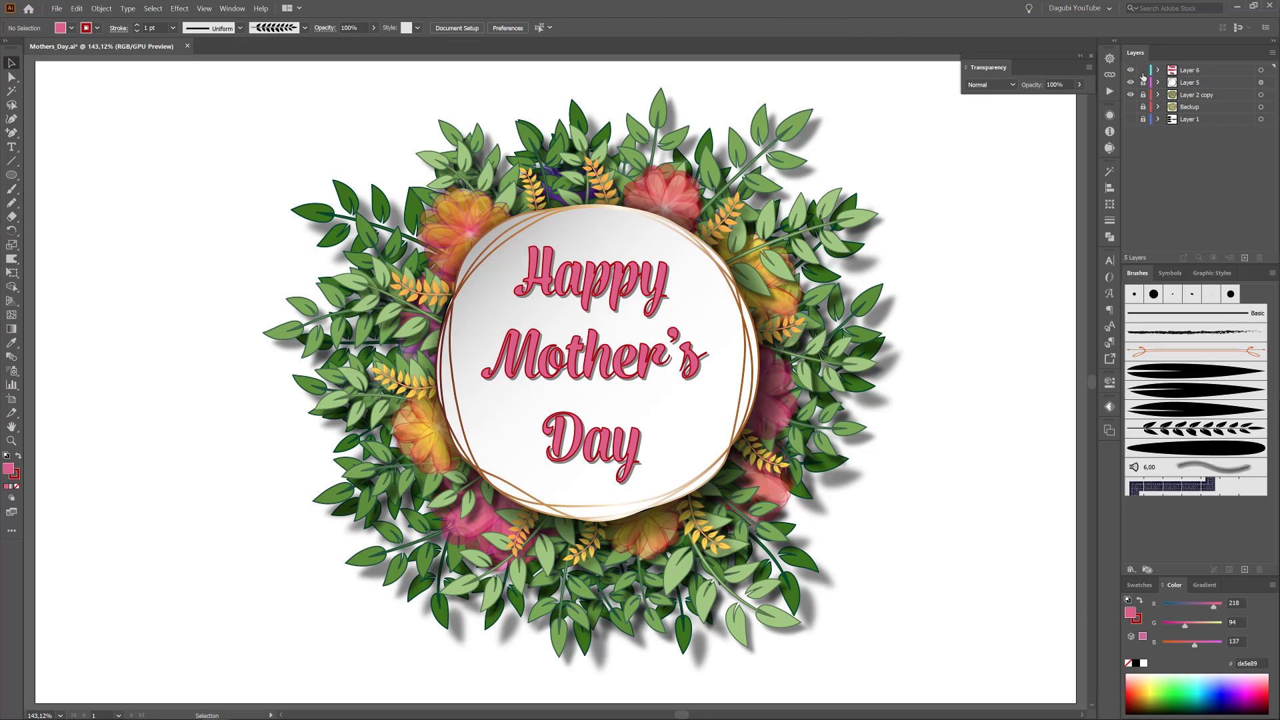
Unlock and expand Layer 2 copy, and select its green foliage sublayers together, including Layer 7 copy, Layer 4 copy and Layer 3 copy
click(1143, 95)
click(1158, 95)
click(1254, 181)
shift+click(1254, 206)
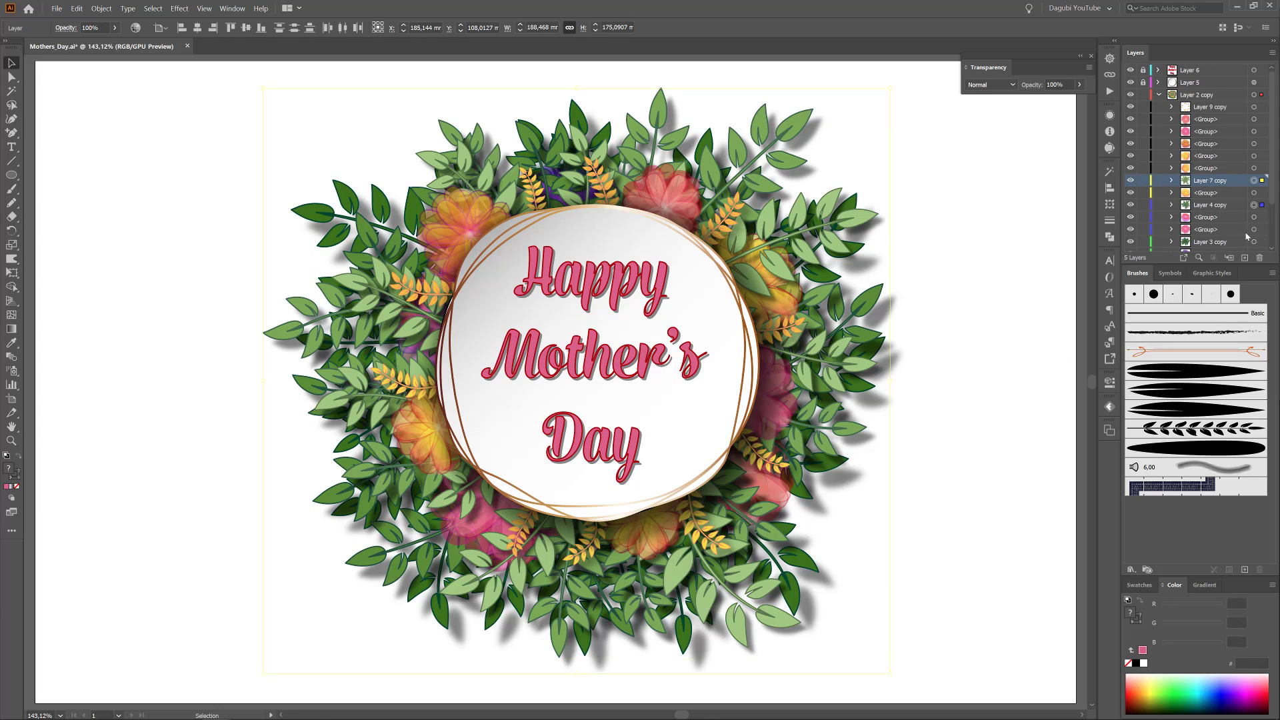
shift+click(1254, 242)
scroll(1216, 229, down, 3)
shift+click(1254, 221)
Recolor the selected foliage to a lighter yellow-green, setting the base colour to hue 76°, saturation 54% and brightness 72%
click(135, 28)
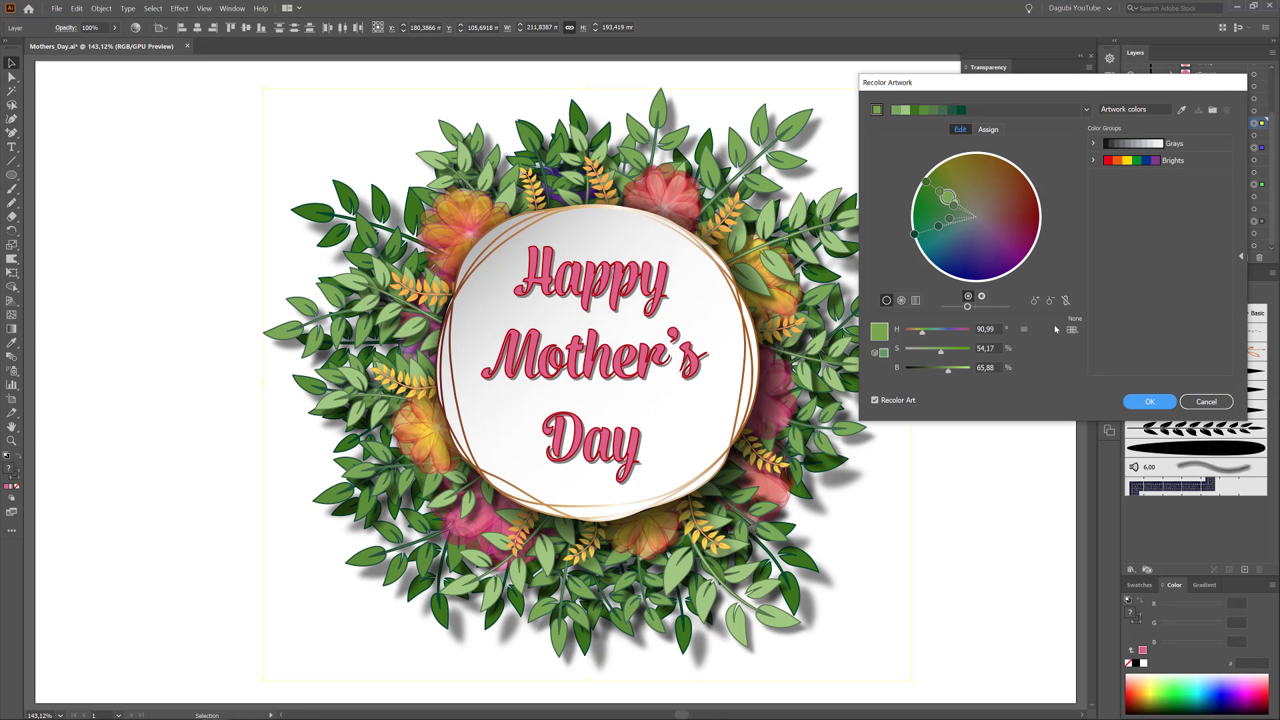
mouse_move(951, 374)
mouse_down()
mouse_move(921, 335)
mouse_move(953, 371)
mouse_up()
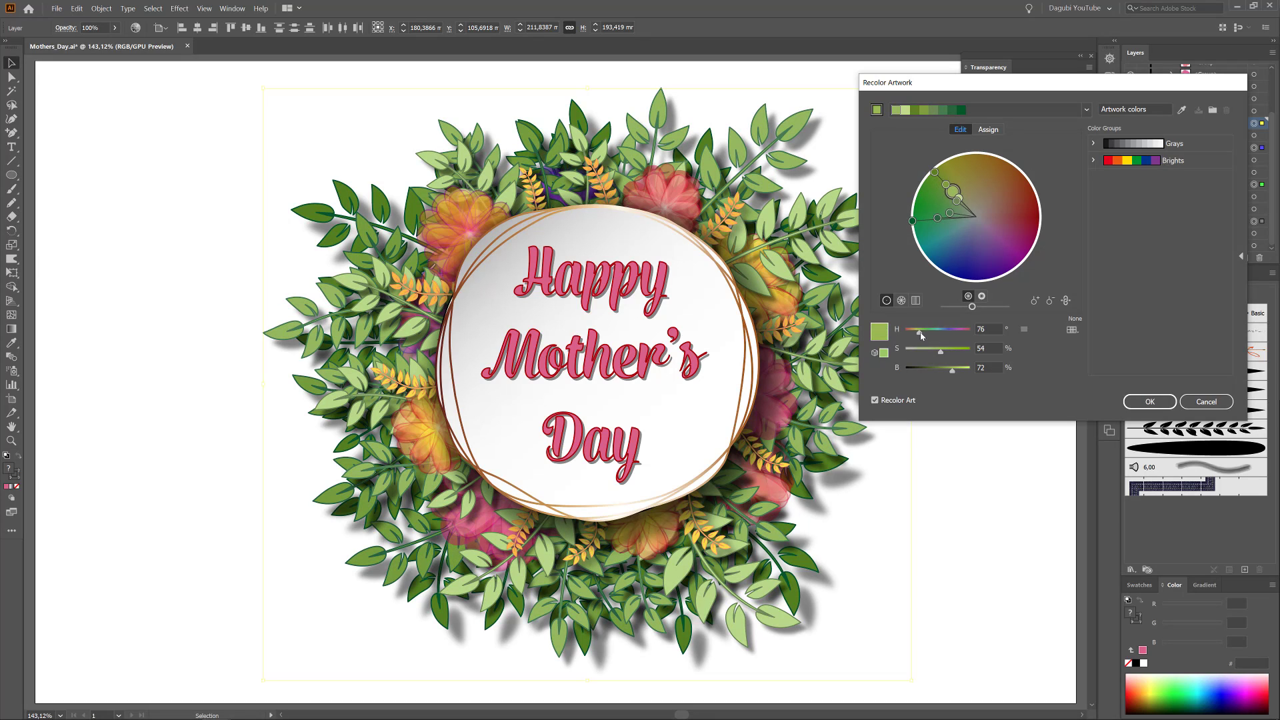
click(1150, 402)
Recolor the leaf sprigs in Layer 9 copy to a brighter yellow with linked harmony colours, and deselect everything
click(135, 27)
click(960, 129)
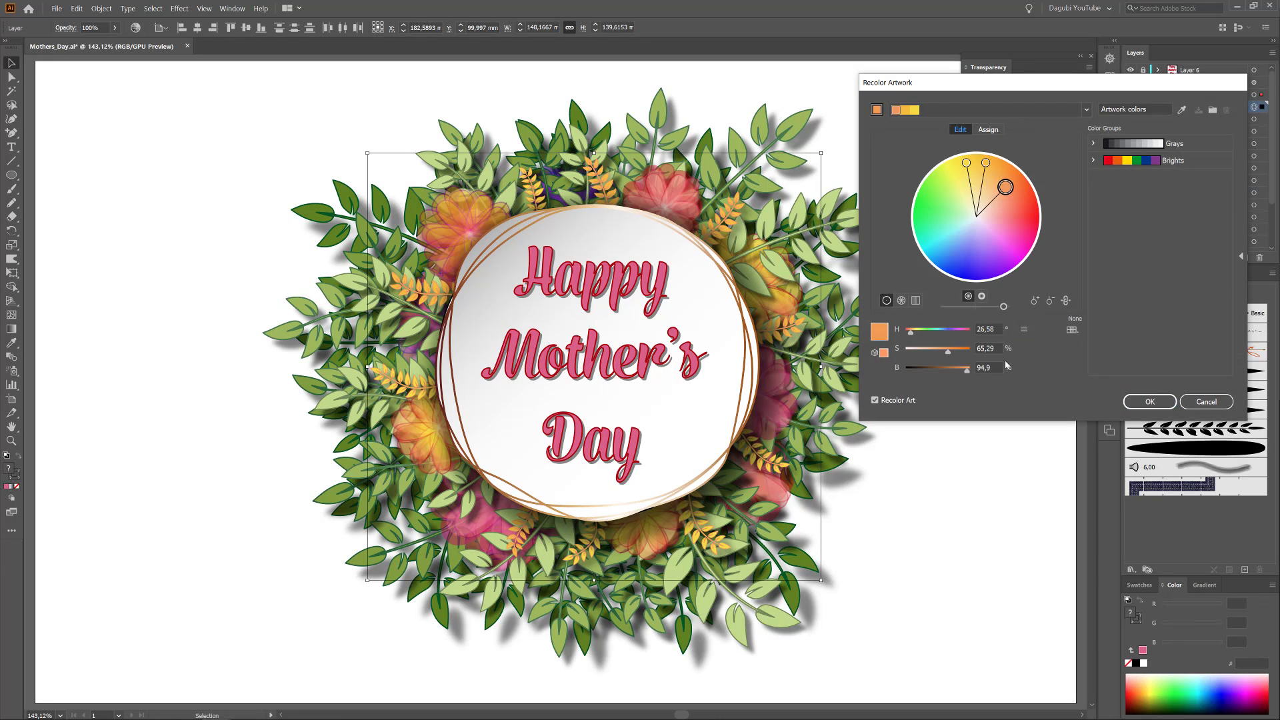
drag(956, 355, 913, 336)
click(1149, 401)
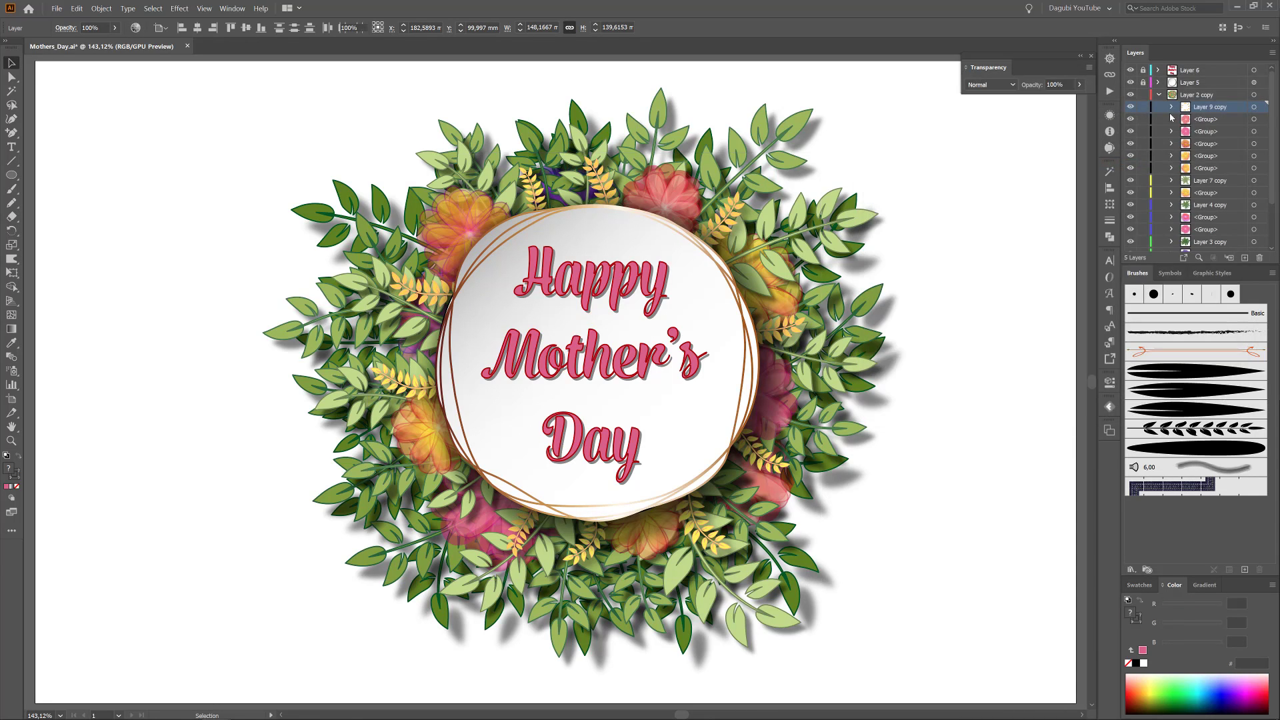
key(ctrl+shift+a)
Change the dark end stop of the Layer 5 circle's fill gradient to a dark red, about #51171B
click(1261, 82)
click(1204, 584)
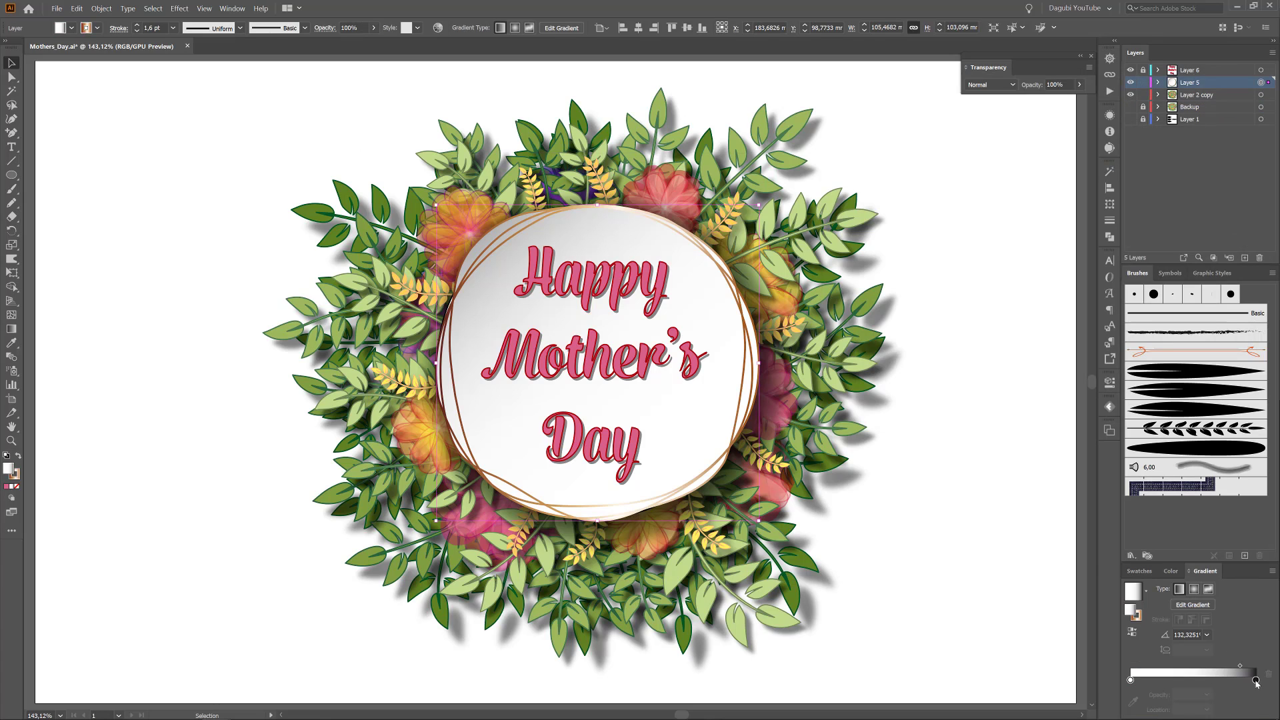
double_click(1256, 680)
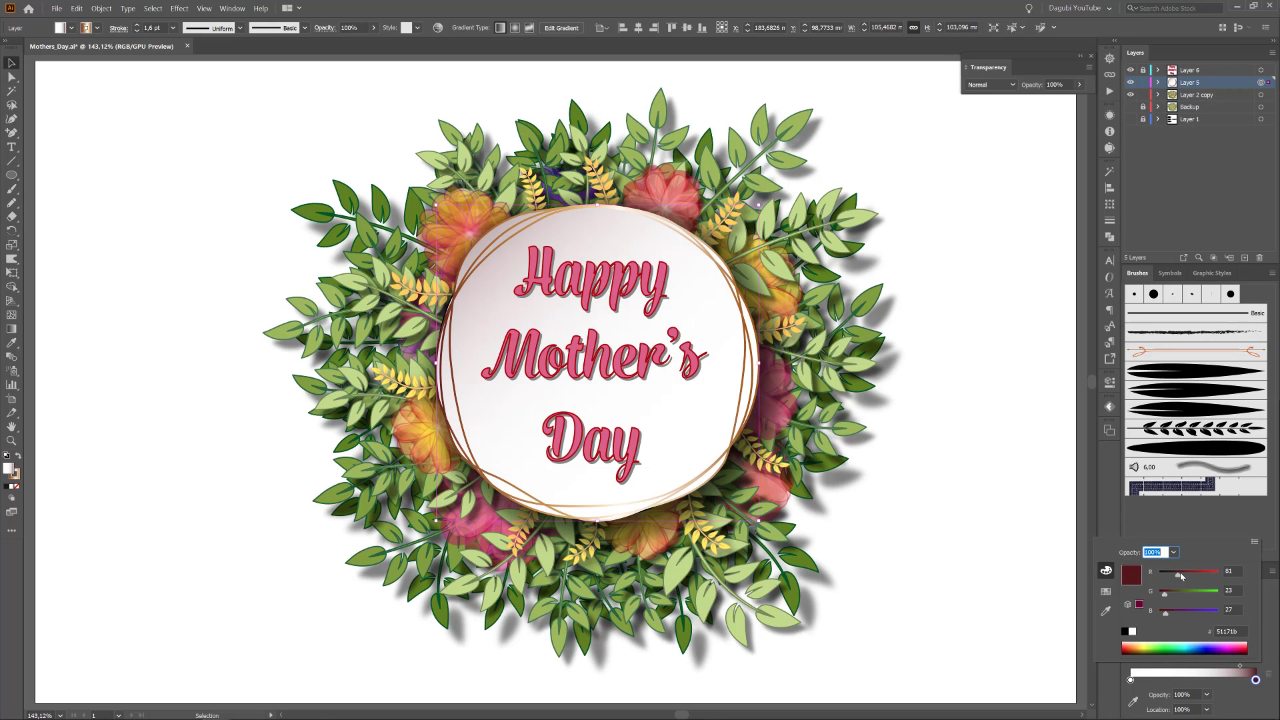
key(Return)
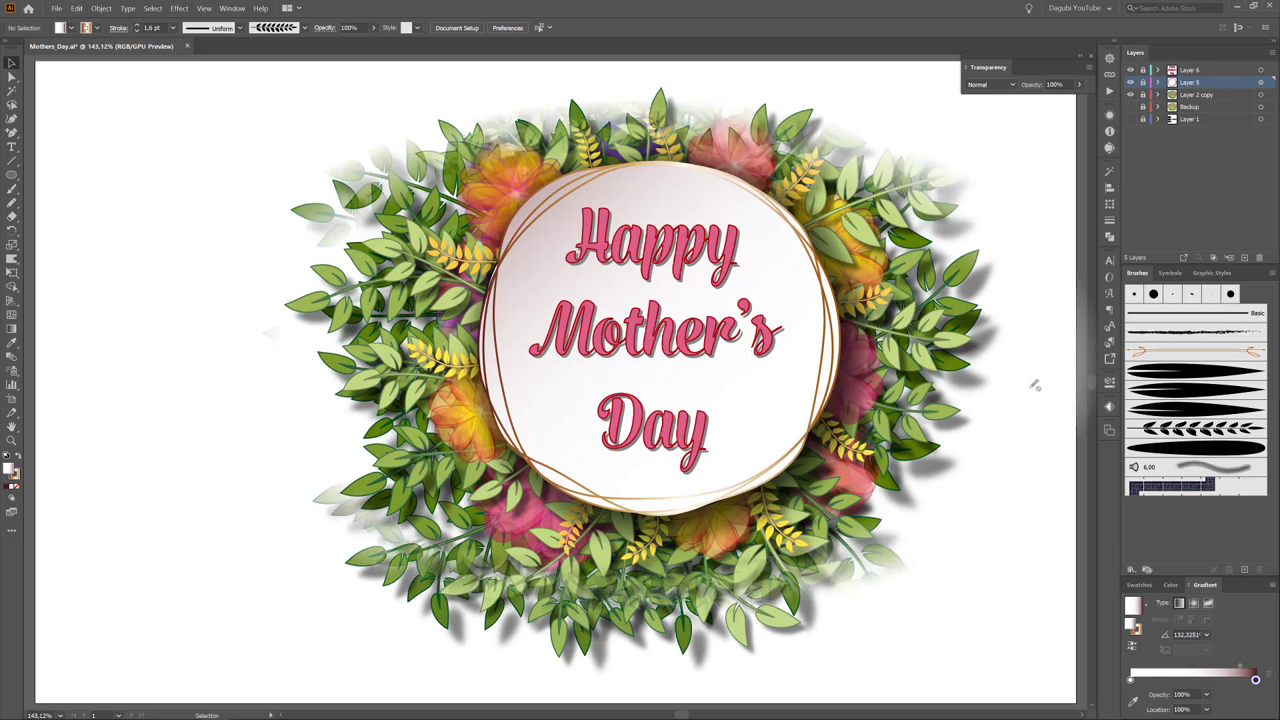